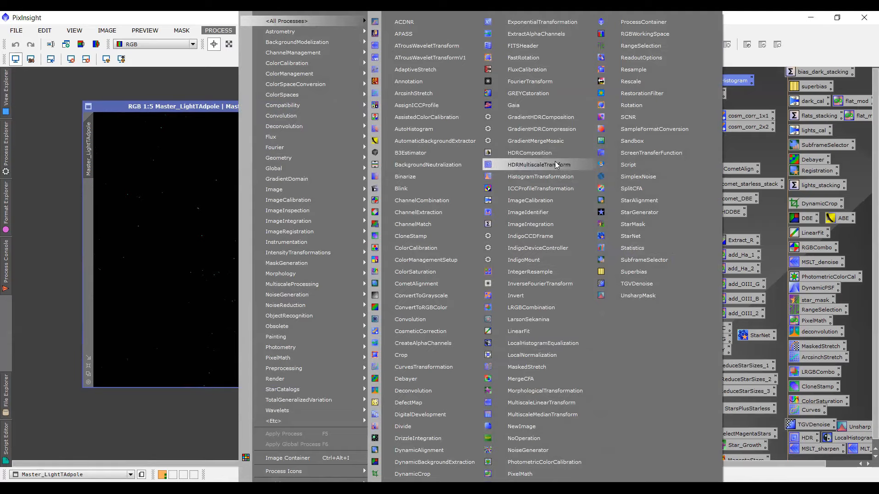
# Open the HistogramTransformation process
pyautogui.click(562, 177)
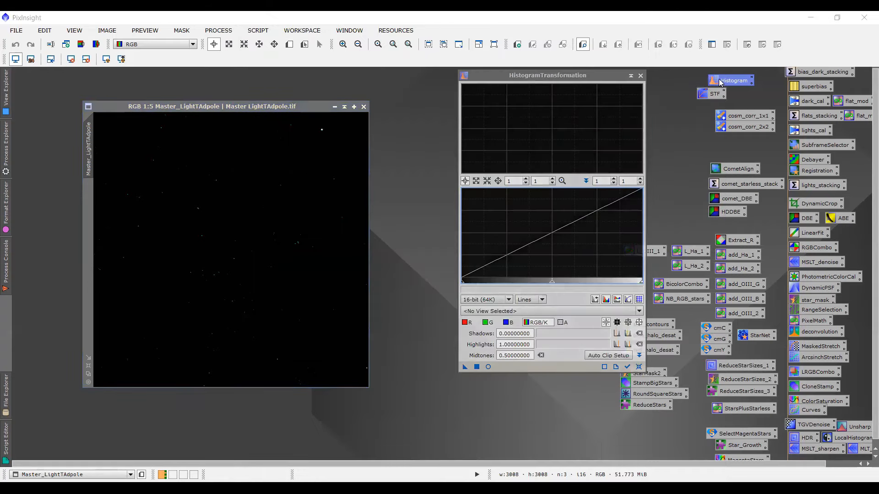
# Place a HistogramTransformation process icon on the workspace and delete that icon
pyautogui.click(464, 370)
pyautogui.moveTo(465, 370); pyautogui.dragTo(426, 383)
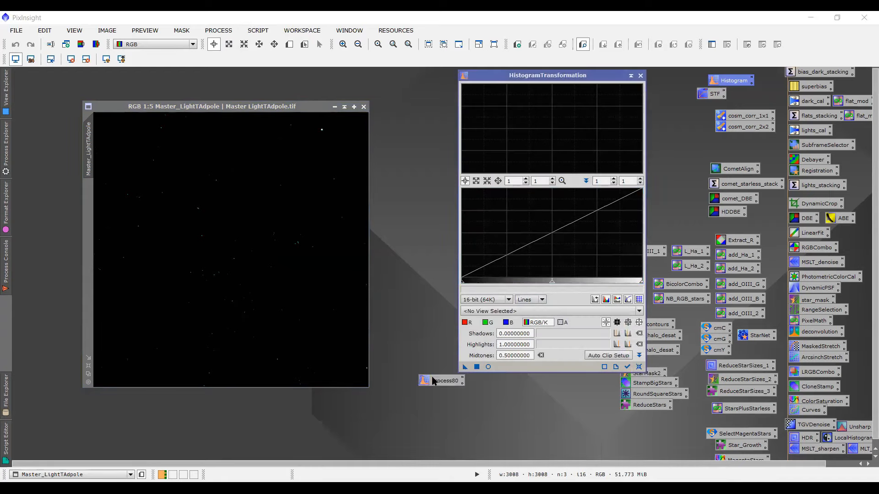
pyautogui.rightClick(442, 380)
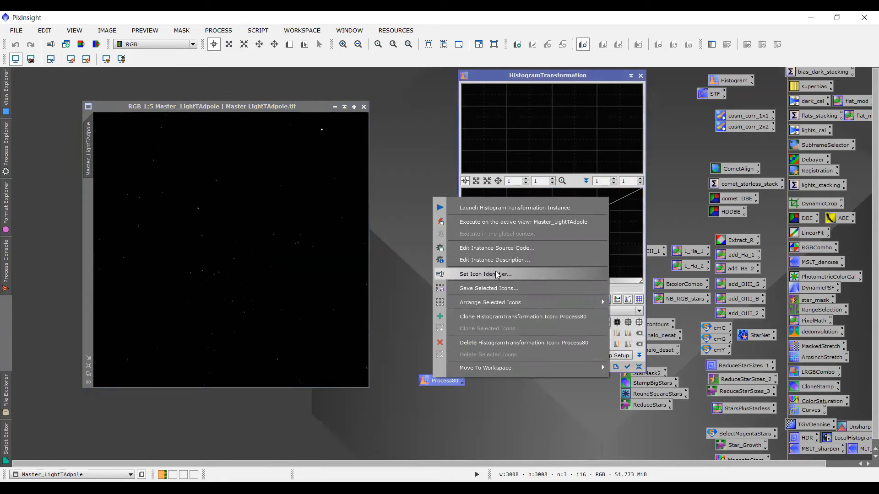
pyautogui.click(455, 344)
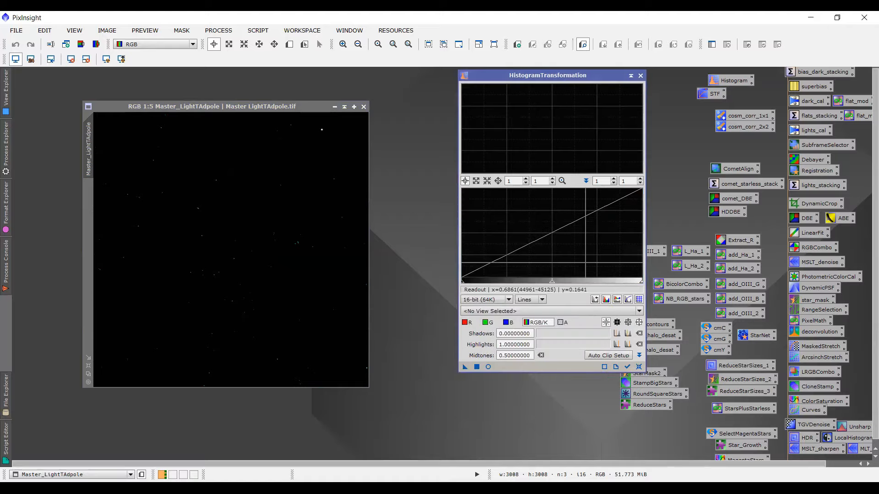
# Select Master_LightTAdpole as the view in HistogramTransformation and turn on tracking of the active view
pyautogui.click(268, 108)
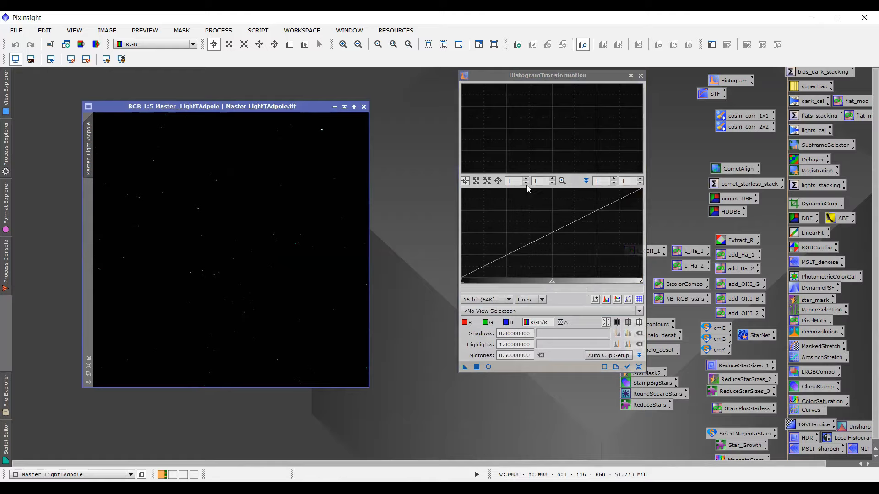
pyautogui.click(484, 313)
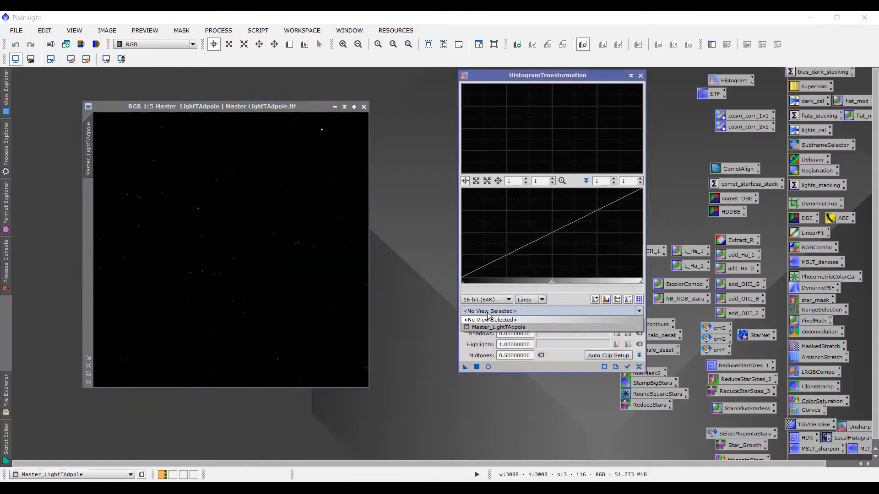
pyautogui.click(490, 313)
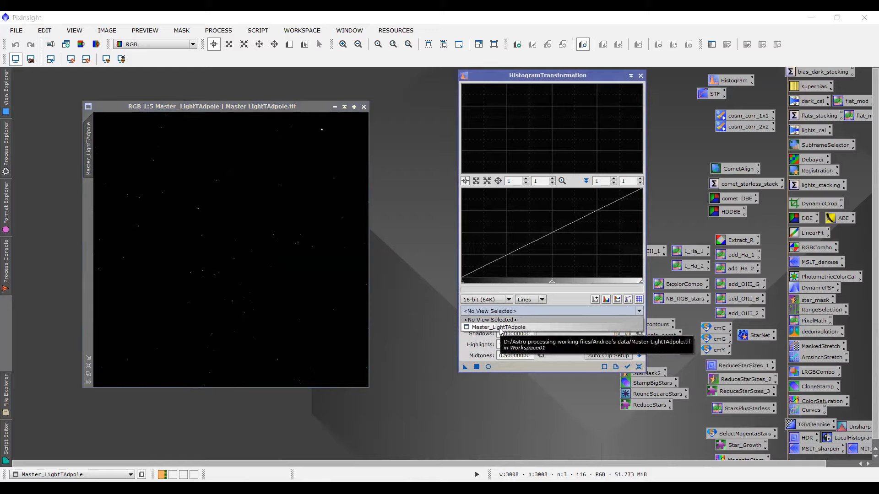
pyautogui.click(500, 330)
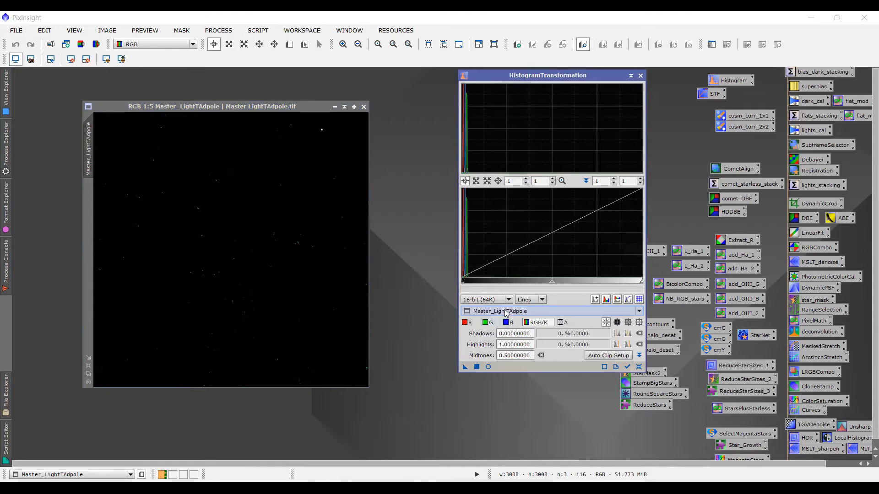
pyautogui.click(628, 367)
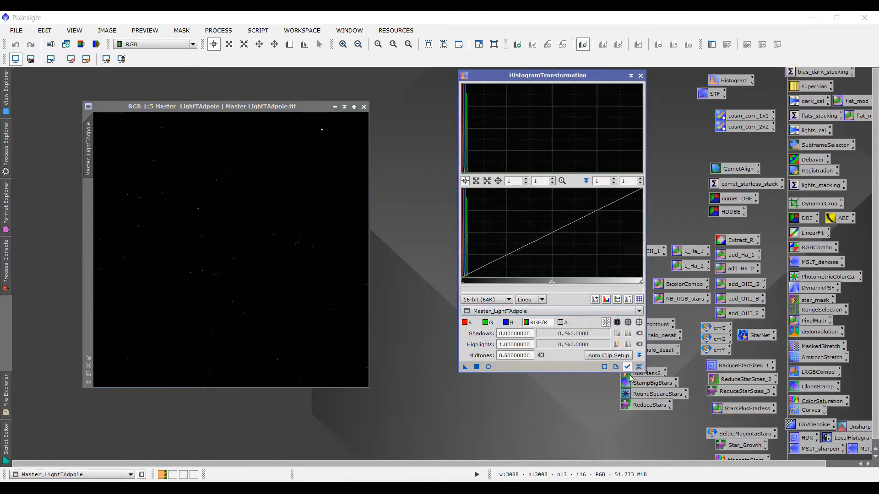
pyautogui.click(218, 109)
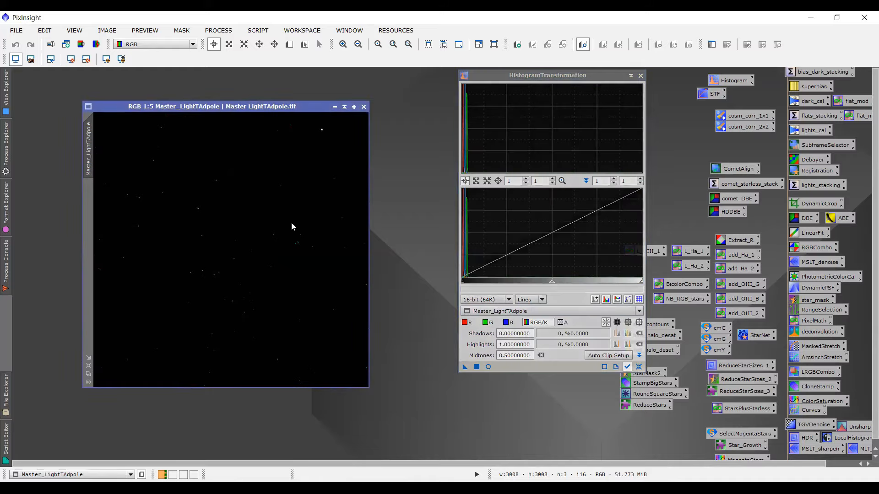
# Examine the red, green and blue peaks in the input histogram at higher horizontal zoom, and close HistogramTransformation
pyautogui.click(517, 182)
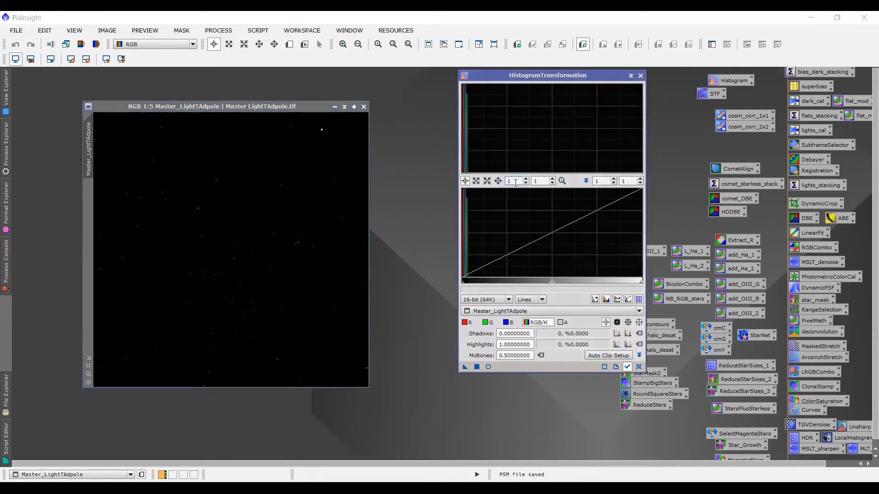
pyautogui.scroll(1, 515, 184)
pyautogui.scroll(14, 515, 184)
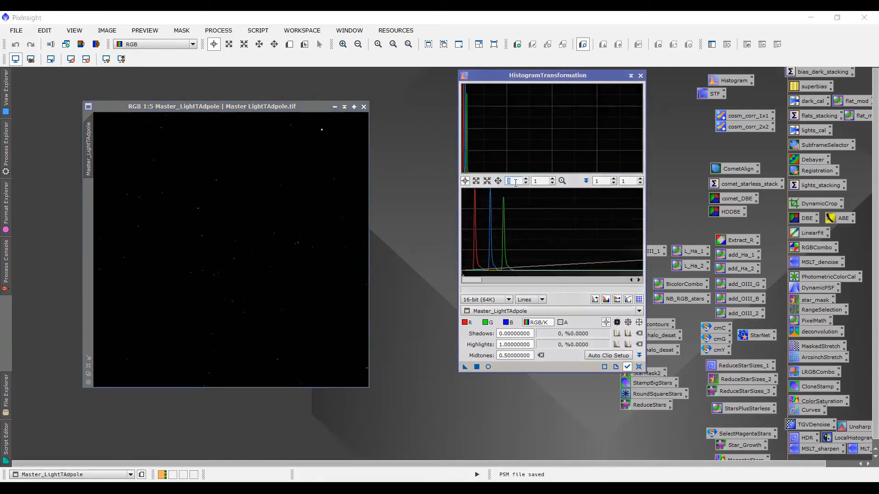
pyautogui.scroll(-15, 516, 182)
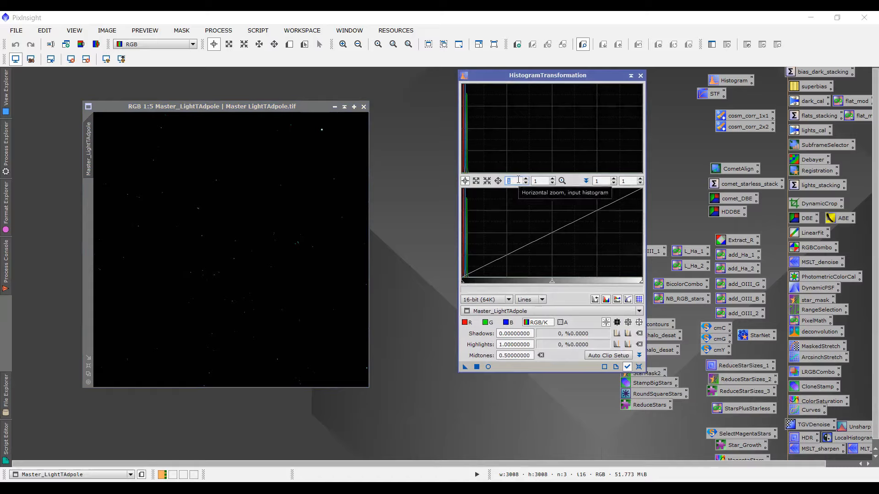
pyautogui.scroll(11, 518, 180)
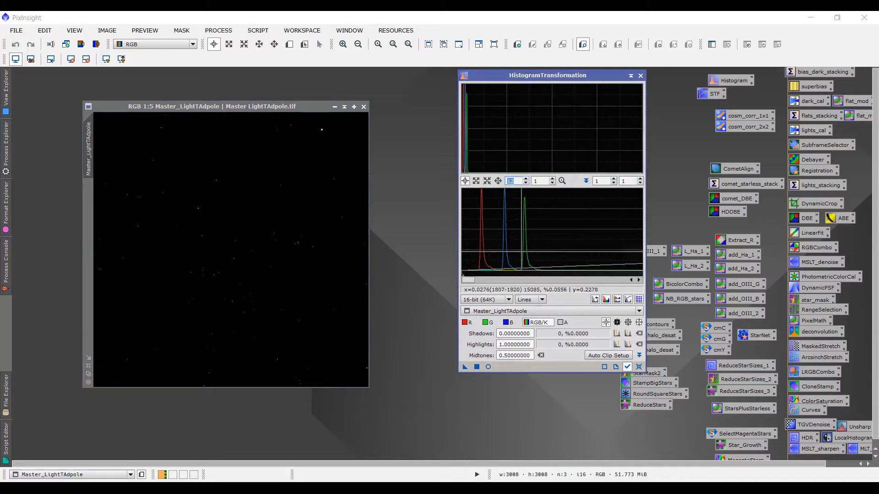
pyautogui.scroll(-11, 521, 180)
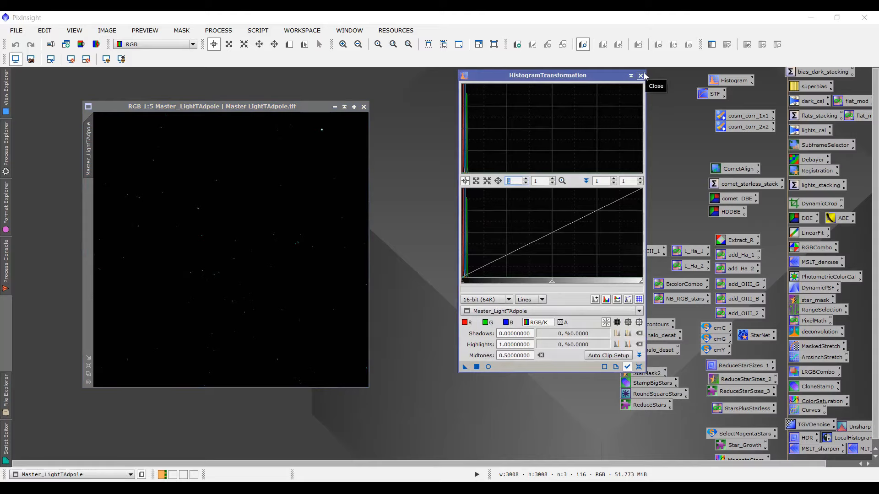
pyautogui.click(641, 76)
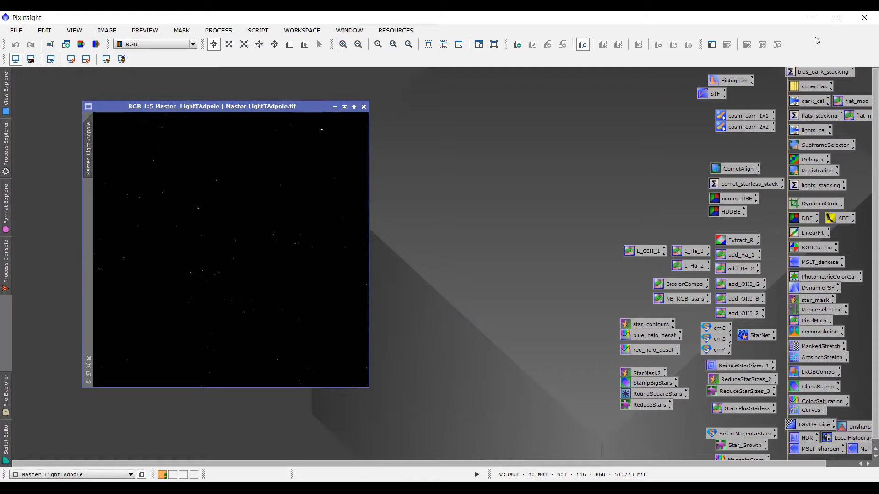
# Apply an automatic screen stretch to the Master_LightTAdpole image and open the ScreenTransferFunction process
pyautogui.click(107, 60)
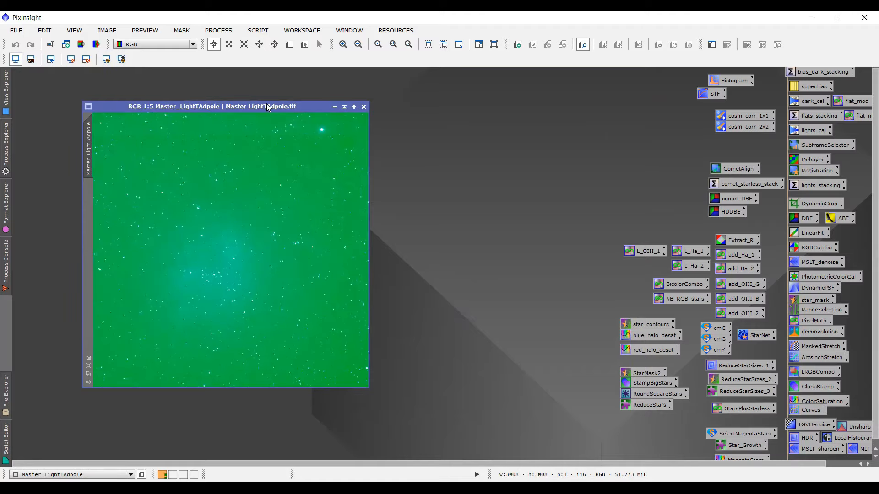
pyautogui.click(217, 31)
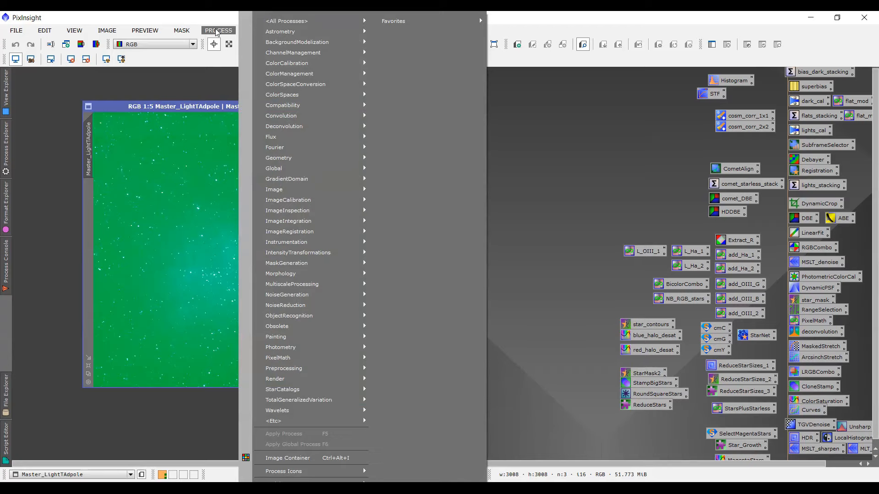
pyautogui.press('Down')
pyautogui.press('Right')
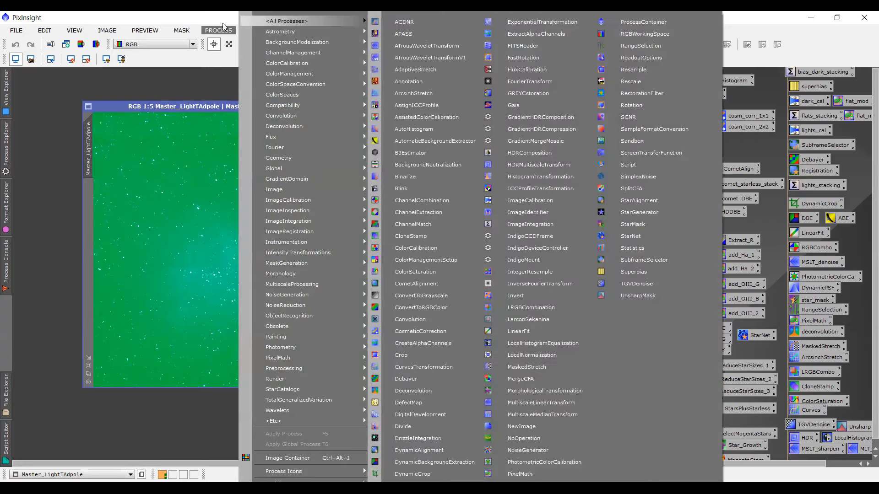
pyautogui.click(672, 153)
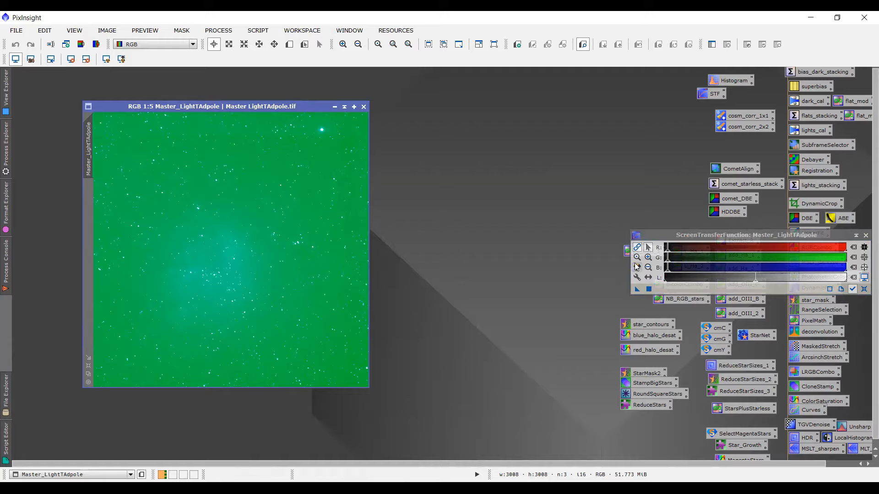
# Reapply the automatic screen stretch with the RGB channels unlinked and close ScreenTransferFunction
pyautogui.click(105, 59)
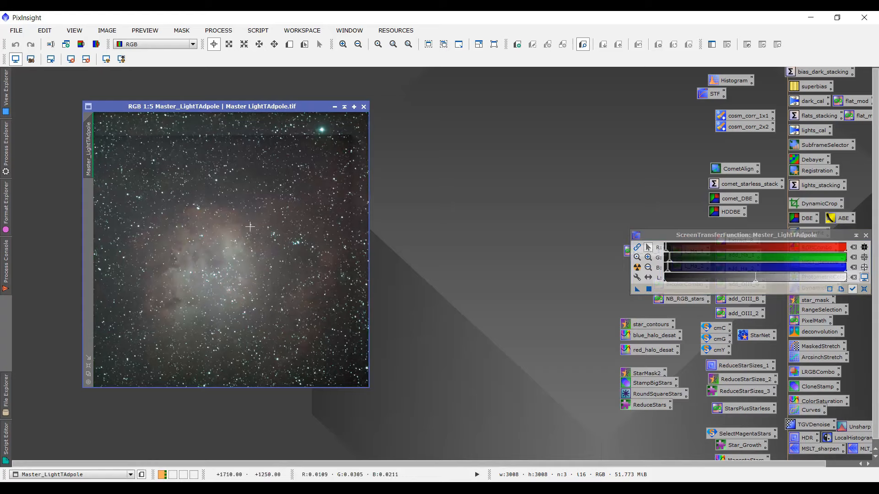
pyautogui.moveTo(682, 235); pyautogui.dragTo(518, 140)
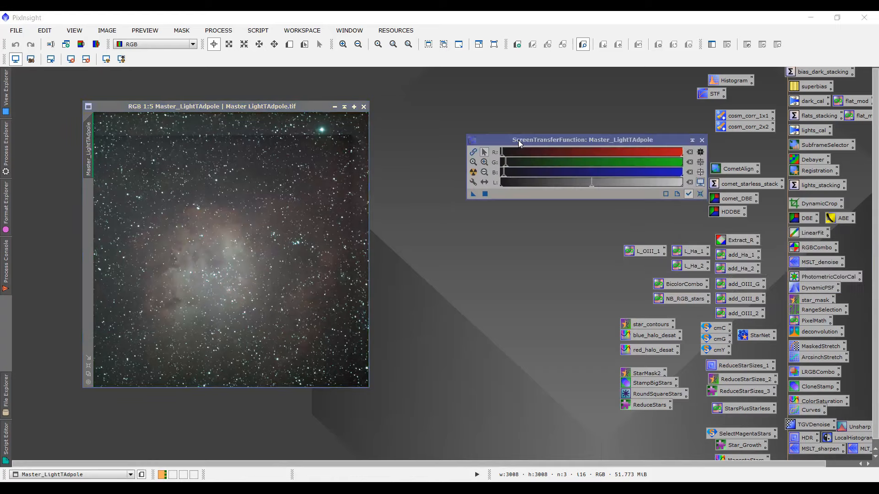
pyautogui.click(474, 154)
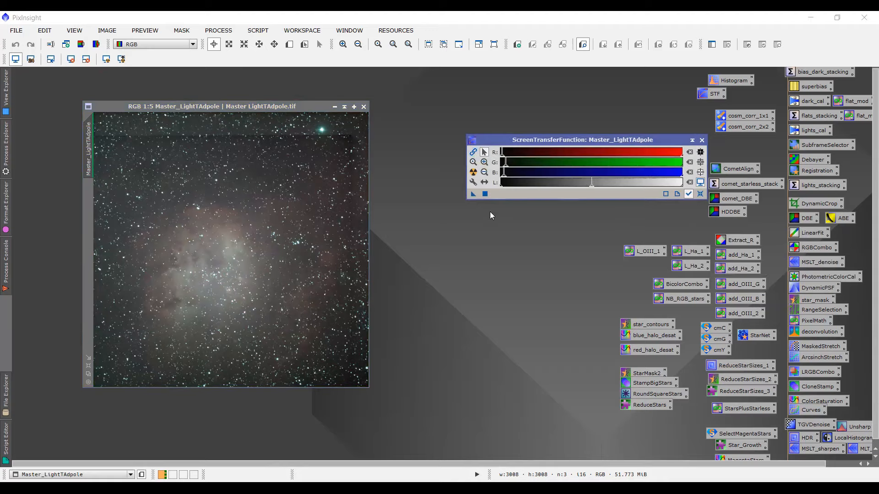
pyautogui.click(474, 172)
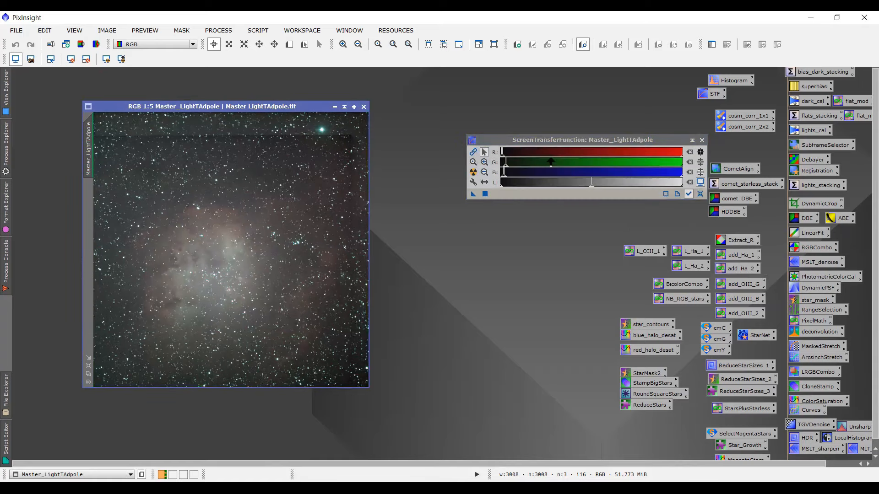
pyautogui.moveTo(563, 139); pyautogui.dragTo(569, 138)
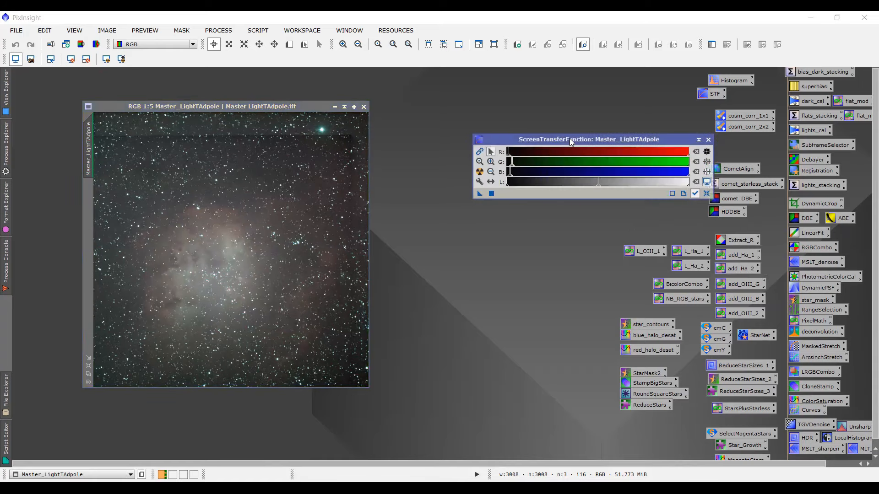
pyautogui.click(708, 140)
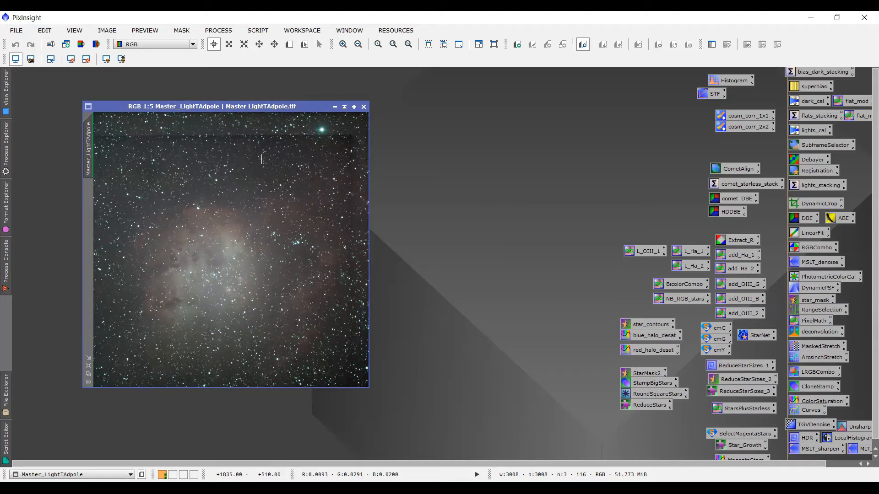
# Examine the upper edge of the stretched image up close for stacking borders
pyautogui.moveTo(236, 106); pyautogui.dragTo(257, 97)
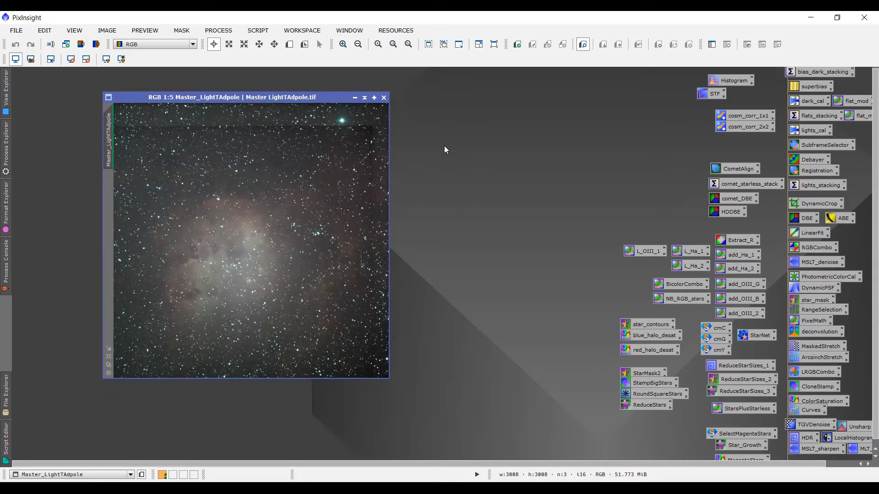
pyautogui.moveTo(204, 98); pyautogui.dragTo(182, 109)
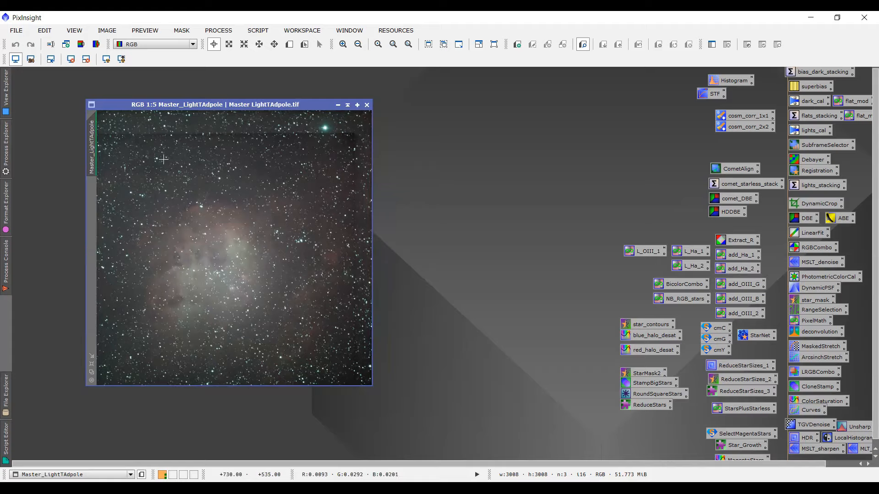
pyautogui.moveTo(292, 106); pyautogui.dragTo(283, 123)
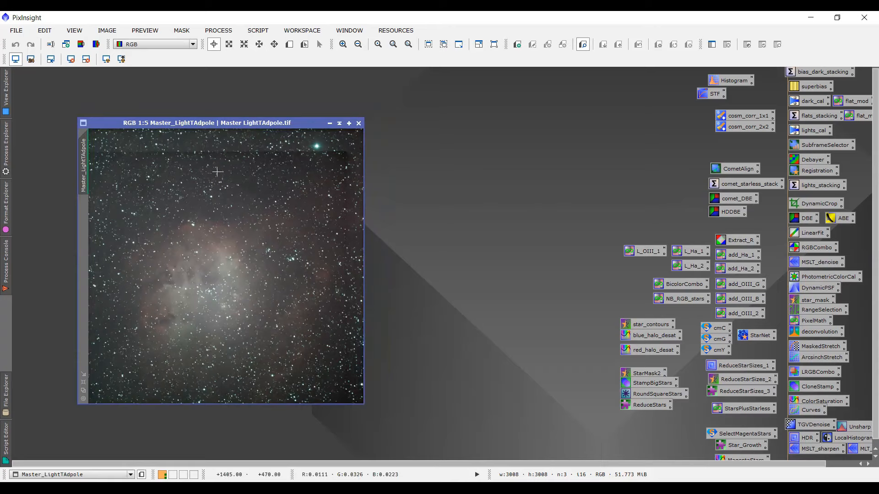
pyautogui.scroll(3, 208, 145)
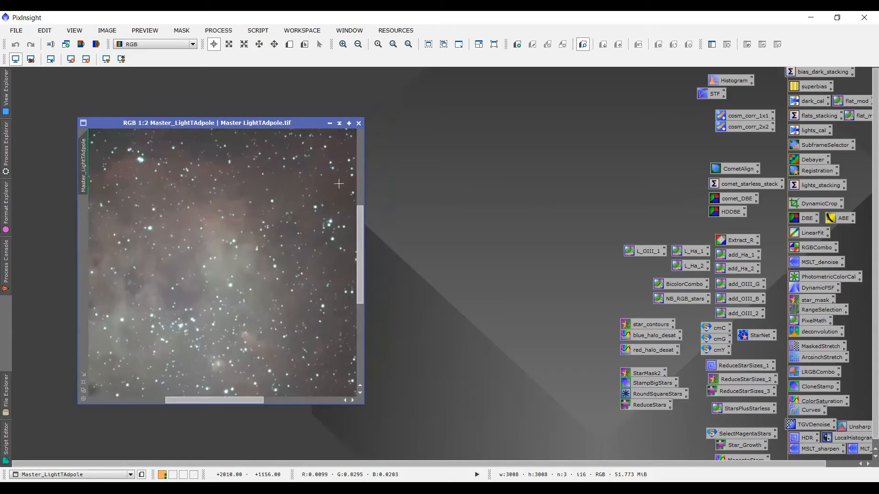
pyautogui.moveTo(359, 222); pyautogui.dragTo(359, 151)
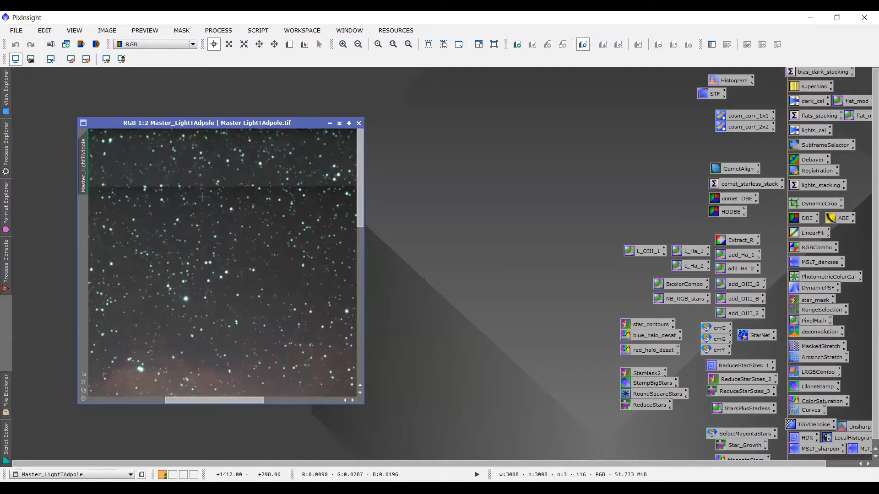
pyautogui.scroll(-4, 202, 197)
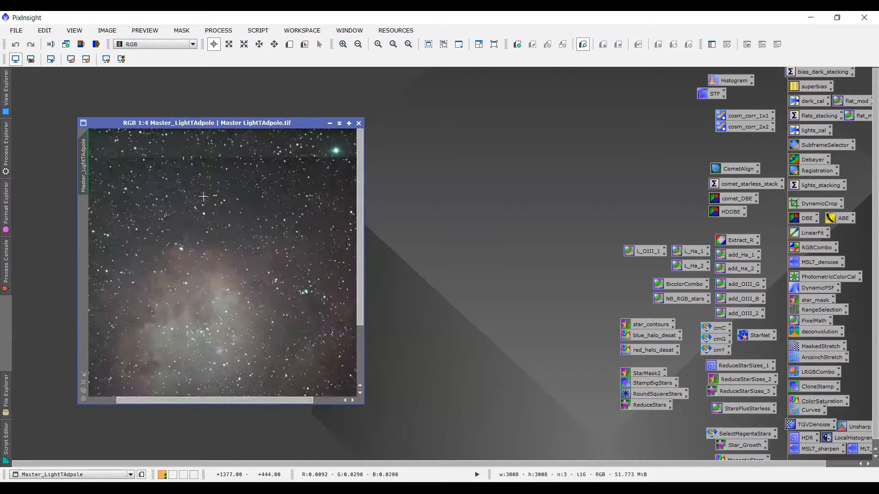
pyautogui.scroll(1, 210, 197)
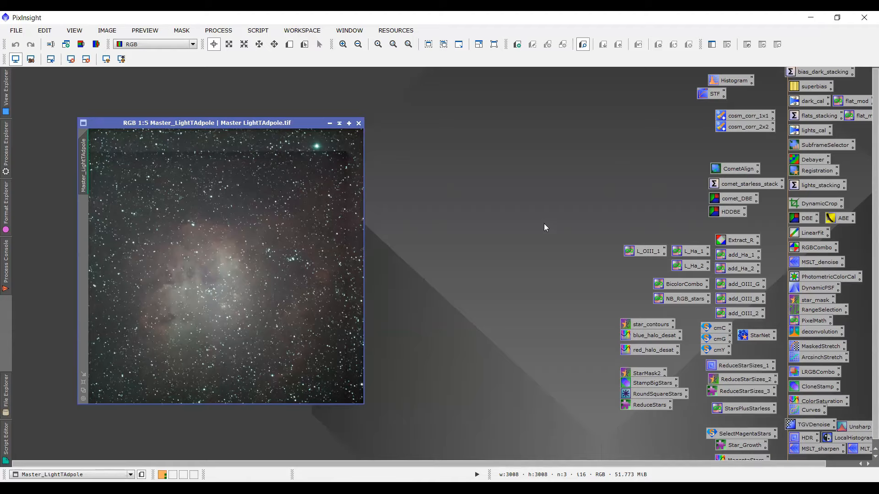
# Open the DynamicCrop process for the Master_LightTAdpole image and place its window clear of the process icons
pyautogui.doubleClick(804, 203)
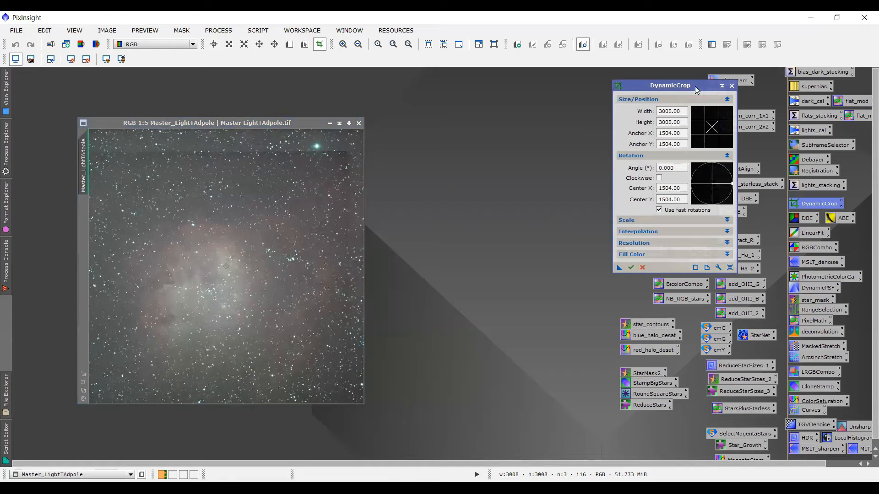
pyautogui.moveTo(695, 86); pyautogui.dragTo(626, 88)
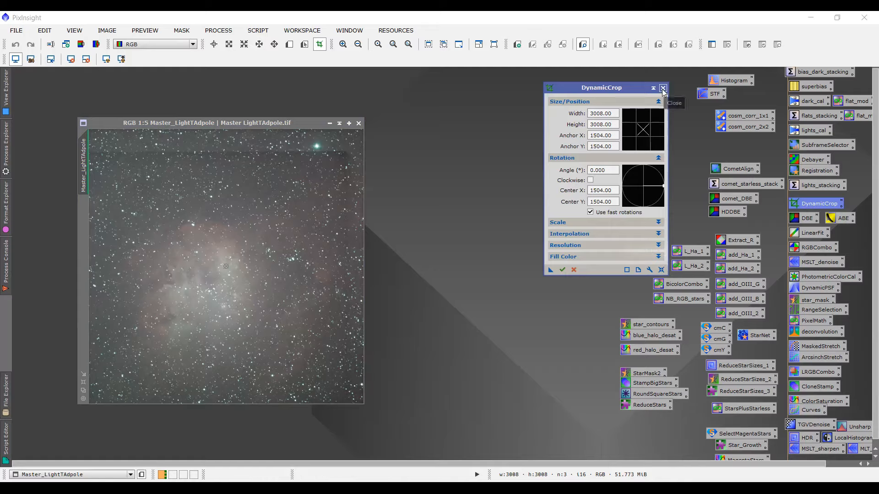
pyautogui.click(223, 33)
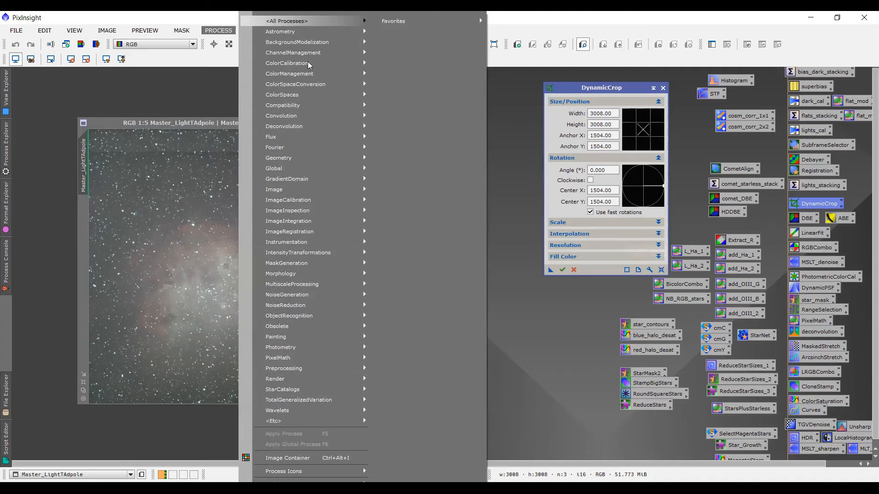
pyautogui.moveTo(306, 21)
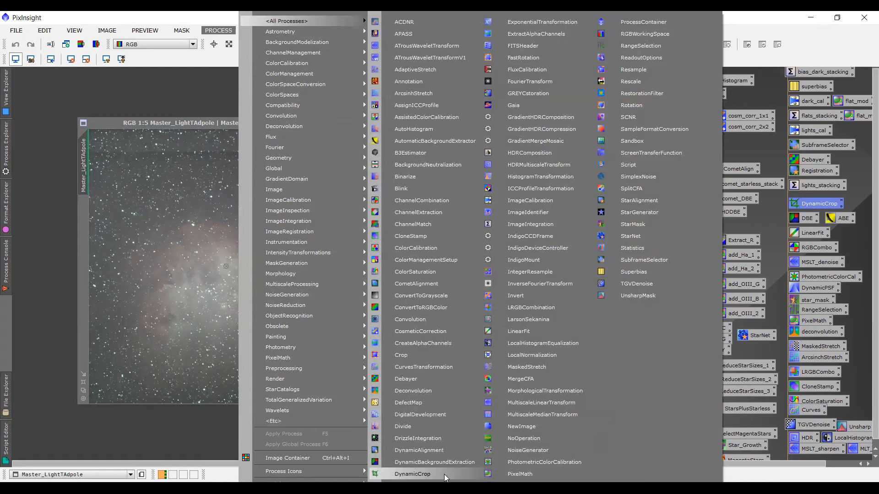
pyautogui.click(413, 475)
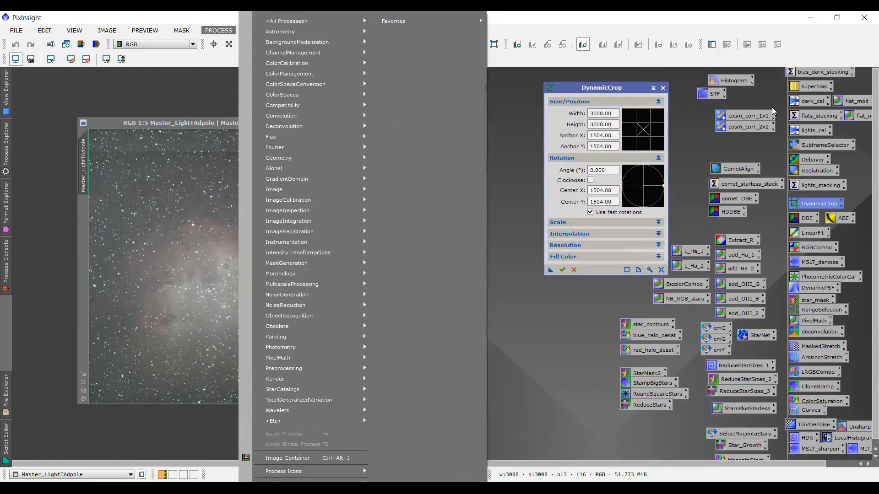
pyautogui.click(601, 91)
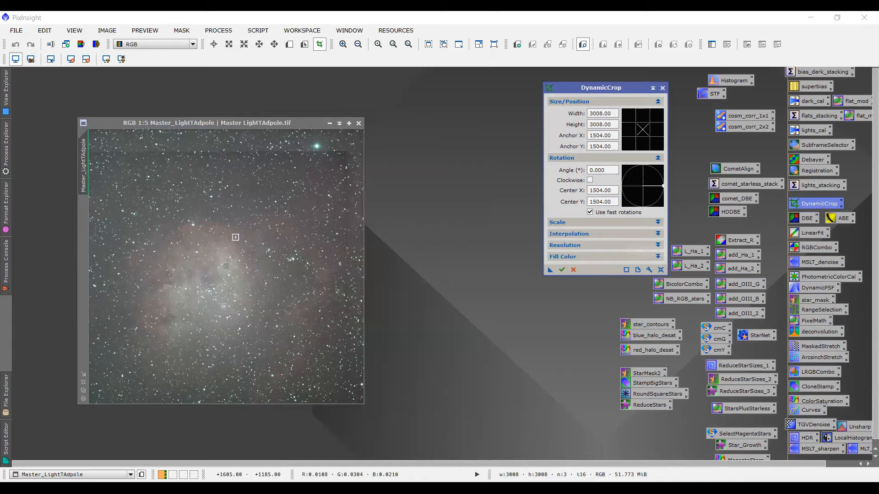
# Pull in all four crop borders to about 2966 × 2708 px and store the DynamicCrop instance as a workspace icon
pyautogui.scroll(-1, 236, 237)
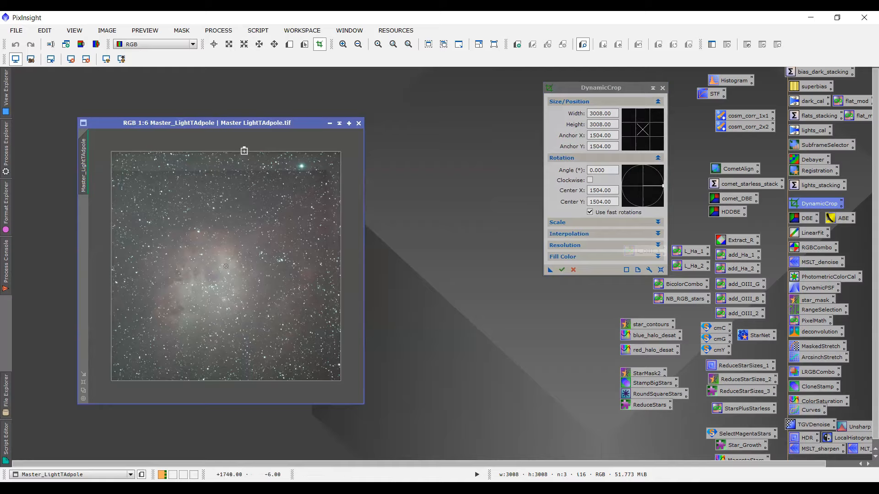
pyautogui.moveTo(245, 152); pyautogui.dragTo(242, 172)
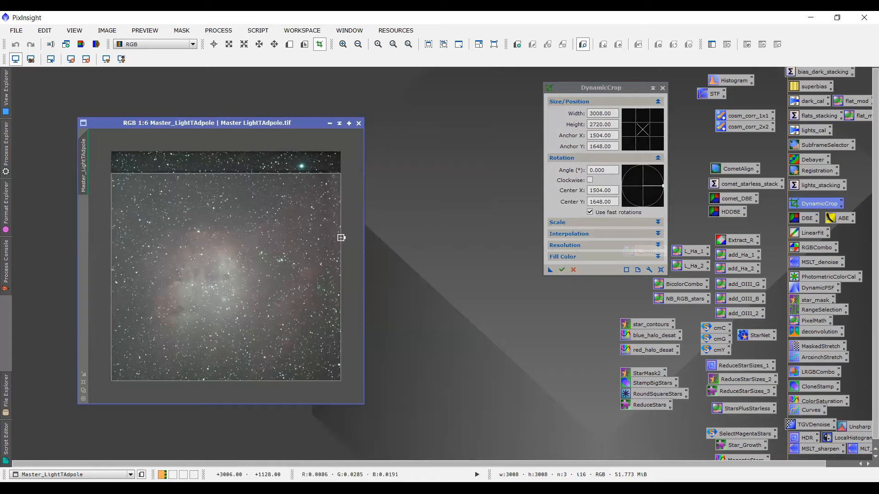
pyautogui.moveTo(341, 237); pyautogui.dragTo(339, 238)
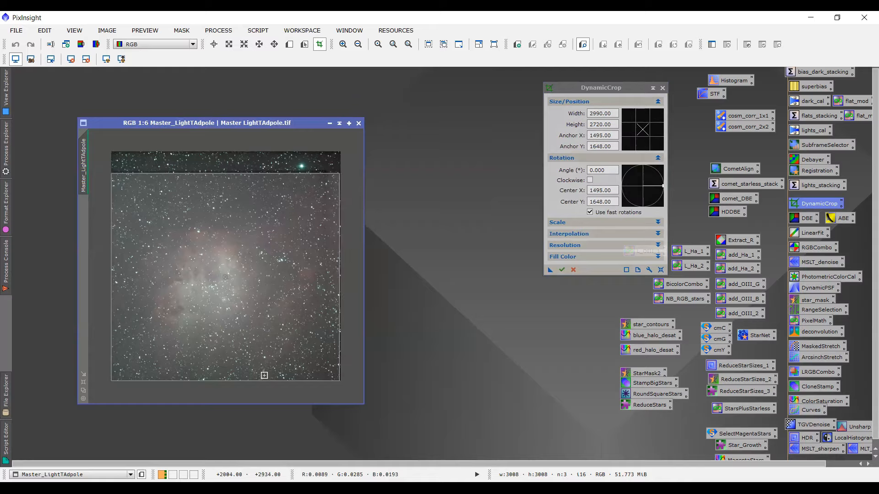
pyautogui.moveTo(268, 381); pyautogui.dragTo(268, 380)
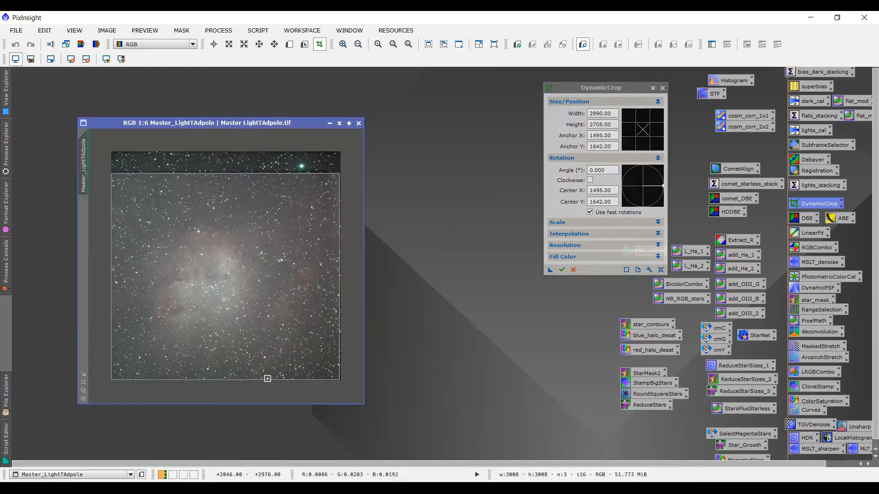
pyautogui.moveTo(113, 280); pyautogui.dragTo(113, 280)
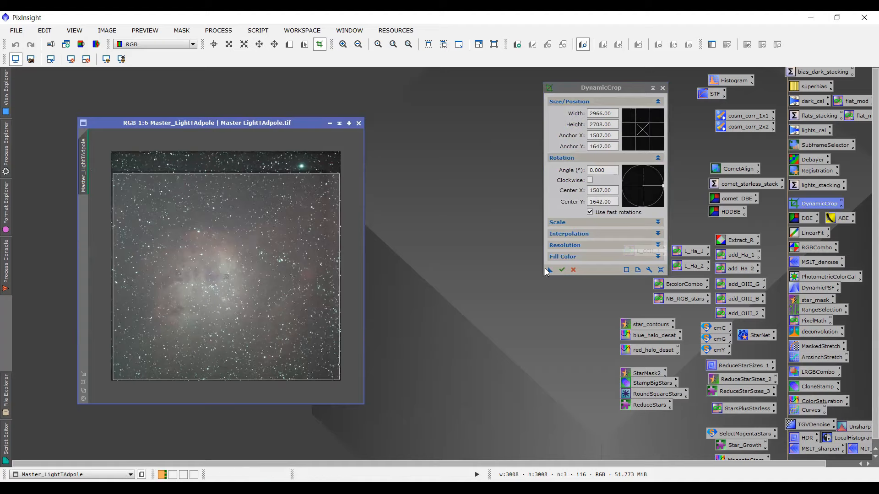
pyautogui.moveTo(547, 268); pyautogui.dragTo(497, 294)
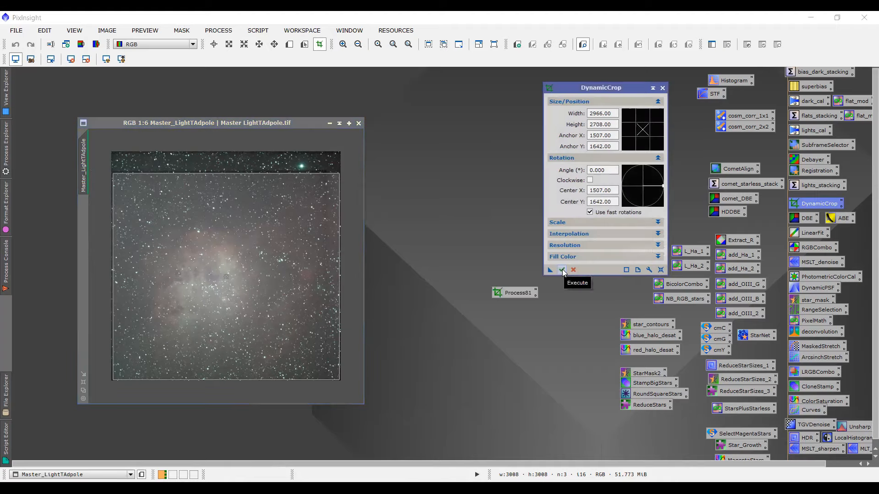
pyautogui.click(503, 293)
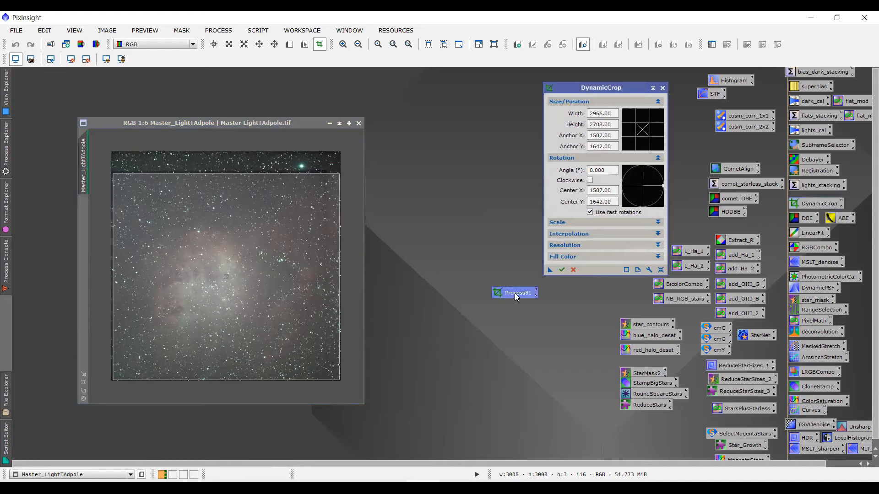
pyautogui.rightClick(515, 296)
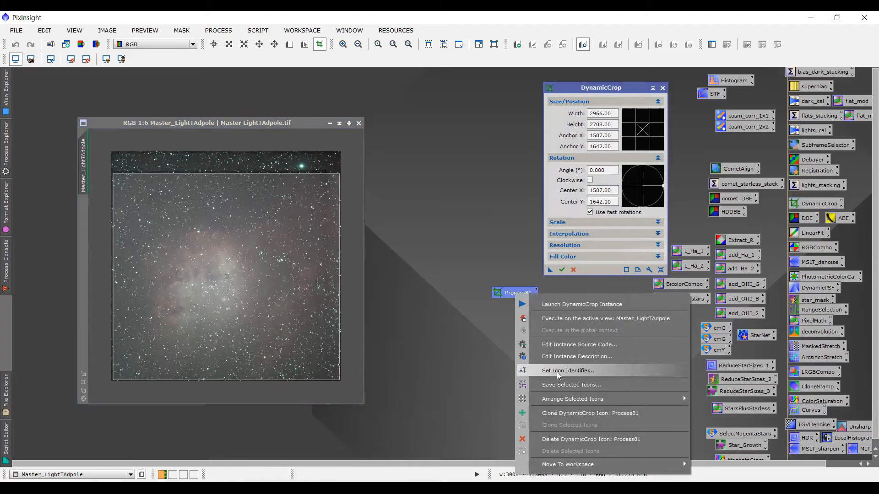
pyautogui.click(577, 388)
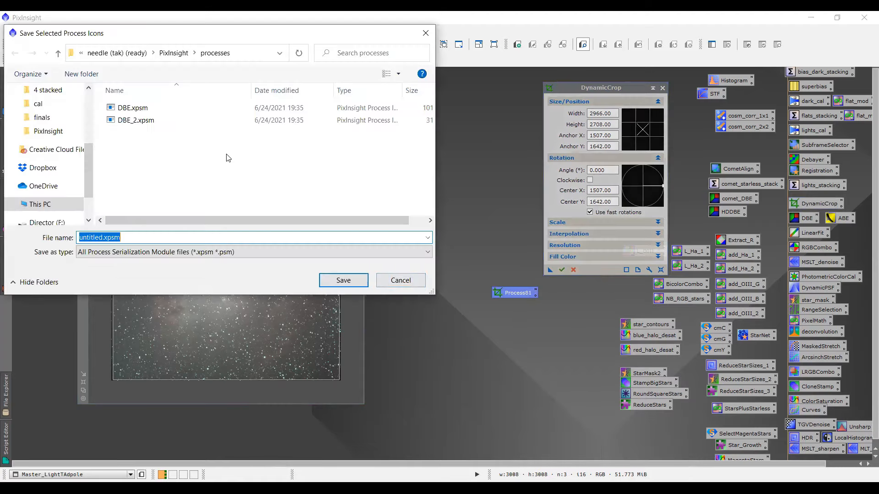
pyautogui.click(151, 56)
pyautogui.click(152, 59)
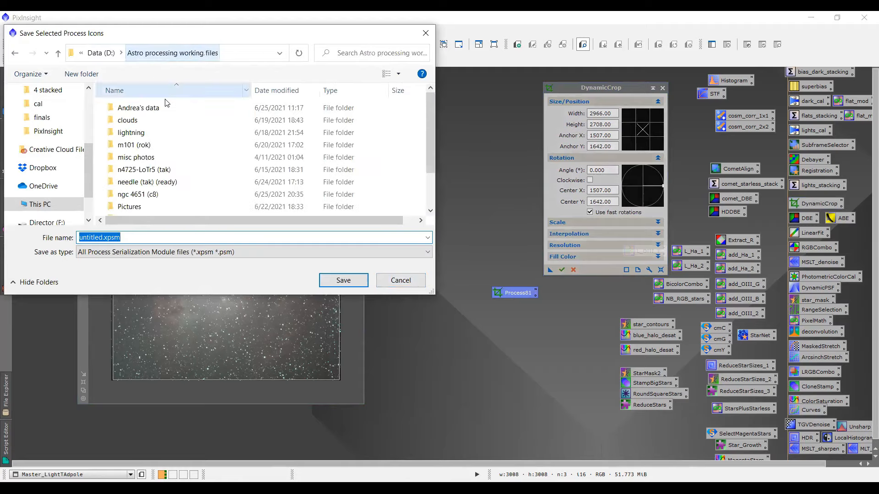
pyautogui.doubleClick(171, 105)
pyautogui.click(145, 128)
pyautogui.doubleClick(144, 129)
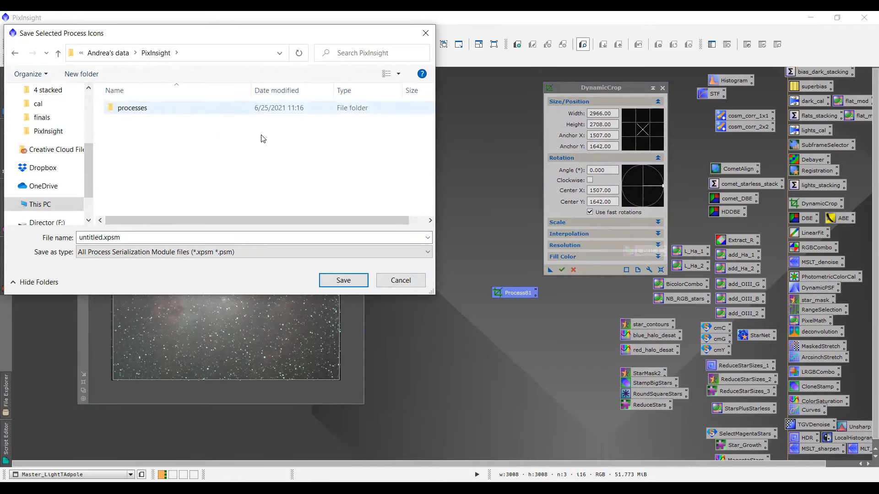
pyautogui.press('Escape')
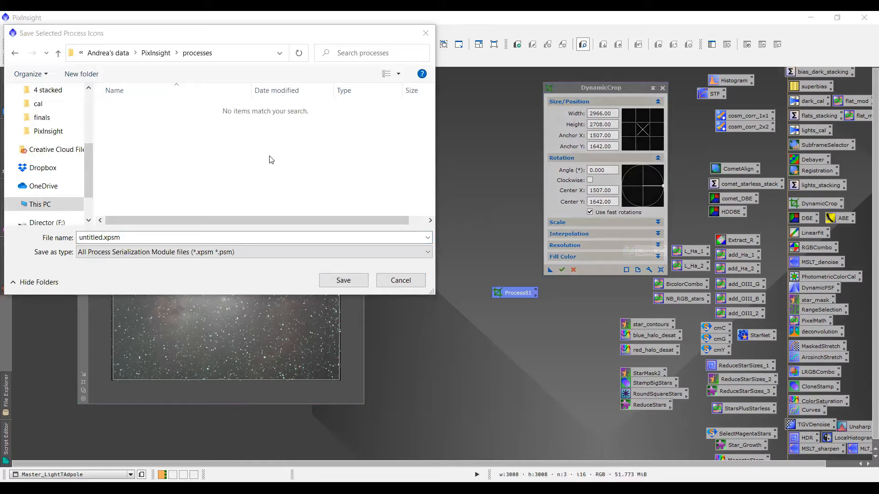
pyautogui.click(141, 235)
pyautogui.press('Escape')
# Save the DynamicCrop icon as "crop" in the dataset's PixInsight processes folder and delete the icon from the workspace
pyautogui.rightClick(522, 289)
pyautogui.click(597, 380)
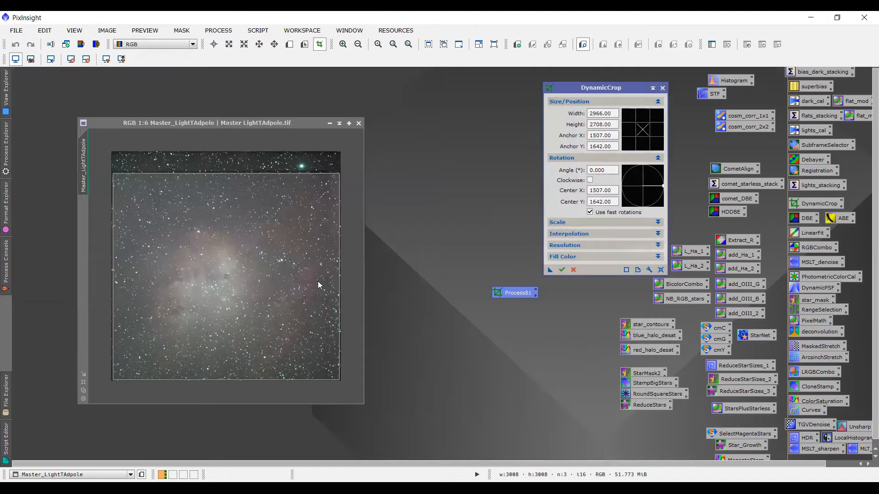
pyautogui.click(117, 110)
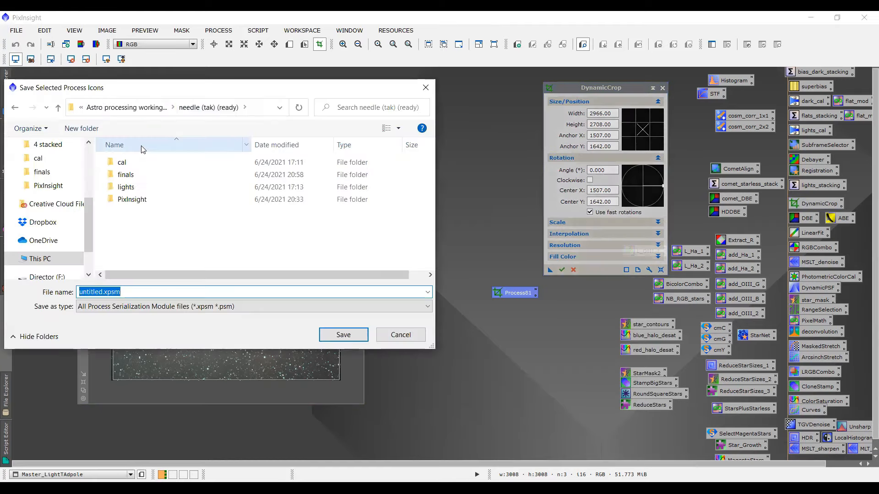
pyautogui.click(128, 108)
pyautogui.doubleClick(157, 162)
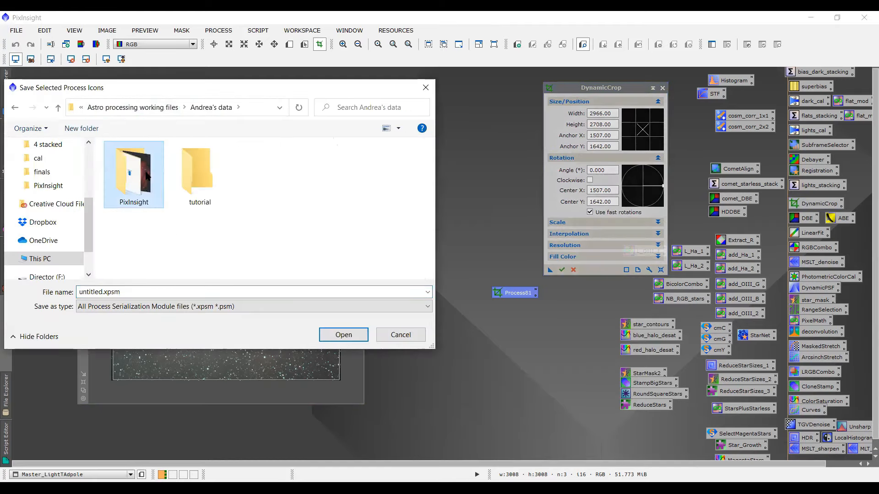
pyautogui.doubleClick(146, 171)
pyautogui.doubleClick(152, 165)
pyautogui.doubleClick(174, 290)
pyautogui.write('crop')
pyautogui.press('Return')
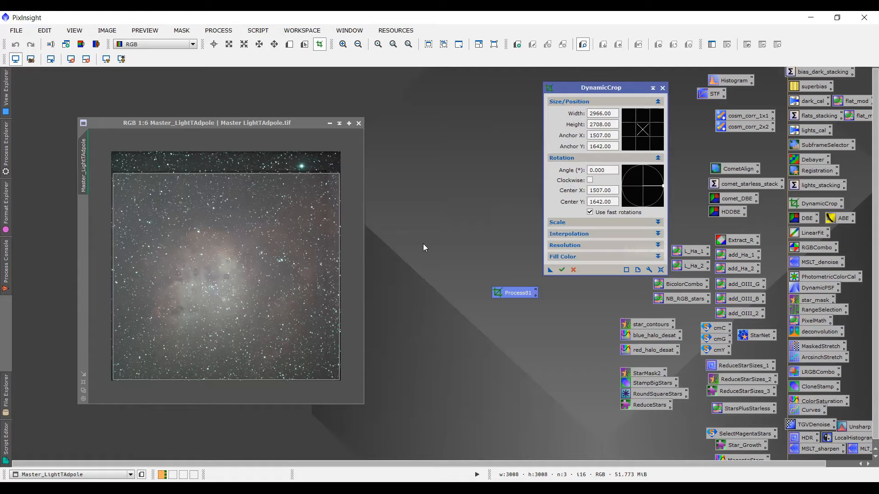
pyautogui.rightClick(503, 289)
pyautogui.click(557, 432)
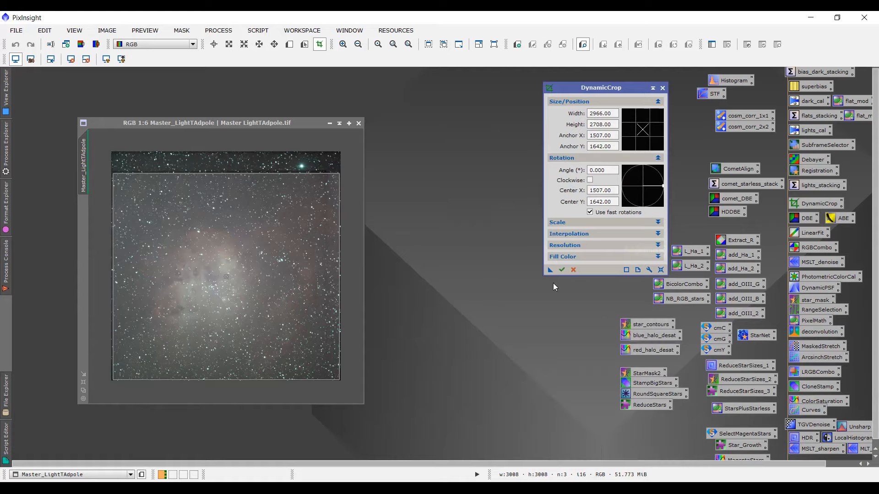
# Apply the crop to the Master_LightTAdpole image and close DynamicCrop
pyautogui.click(562, 272)
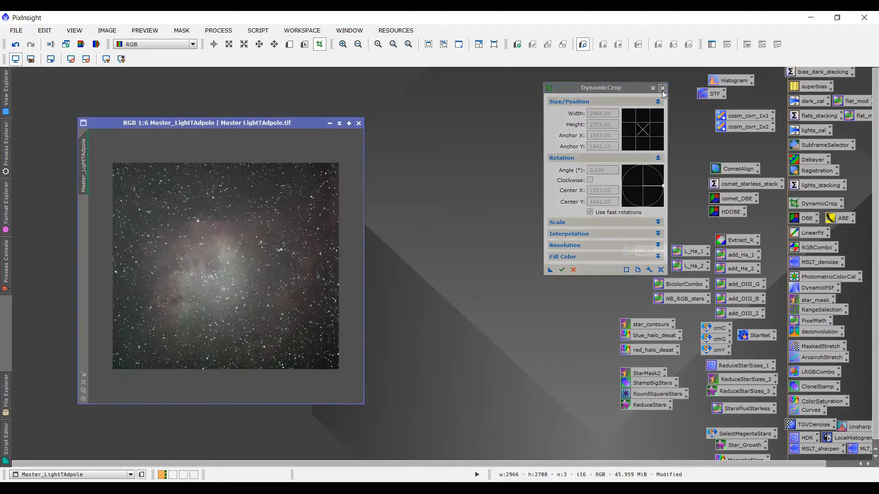
pyautogui.click(662, 88)
# Display the cropped image at 1:4 and fit its window to the image
pyautogui.scroll(1, 222, 336)
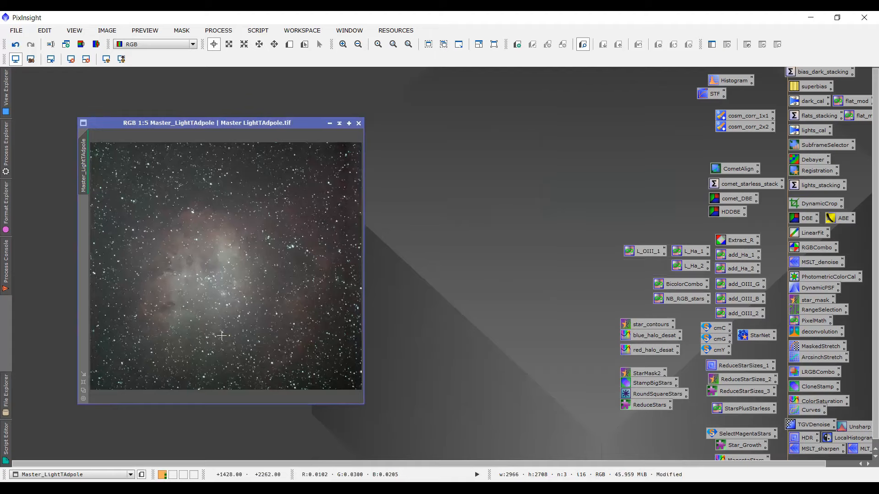
pyautogui.scroll(-1, 221, 336)
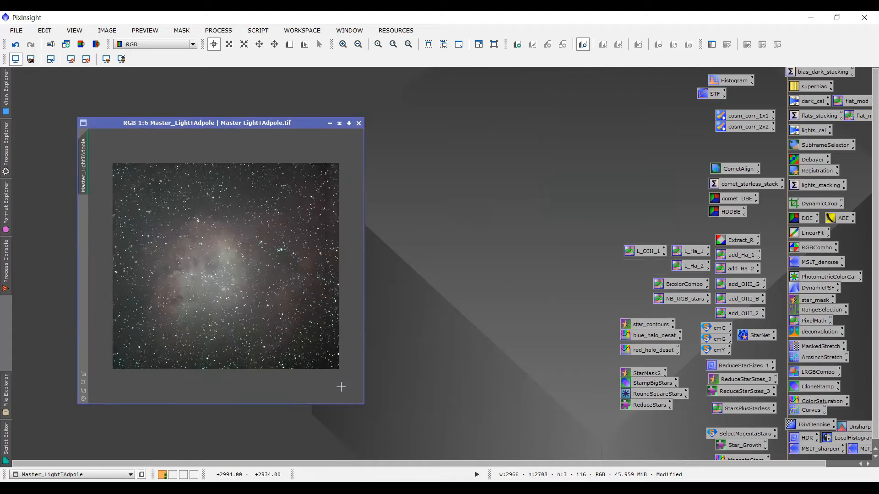
pyautogui.scroll(1, 250, 257)
pyautogui.scroll(1, 250, 257)
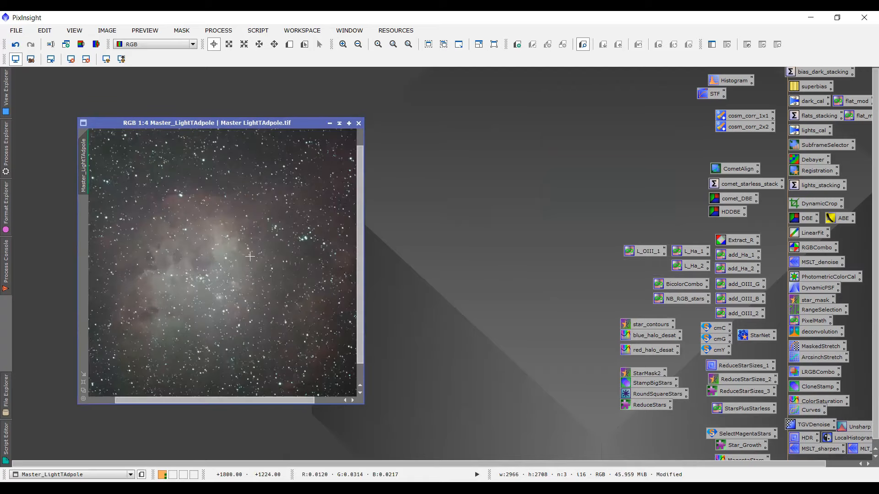
pyautogui.click(83, 376)
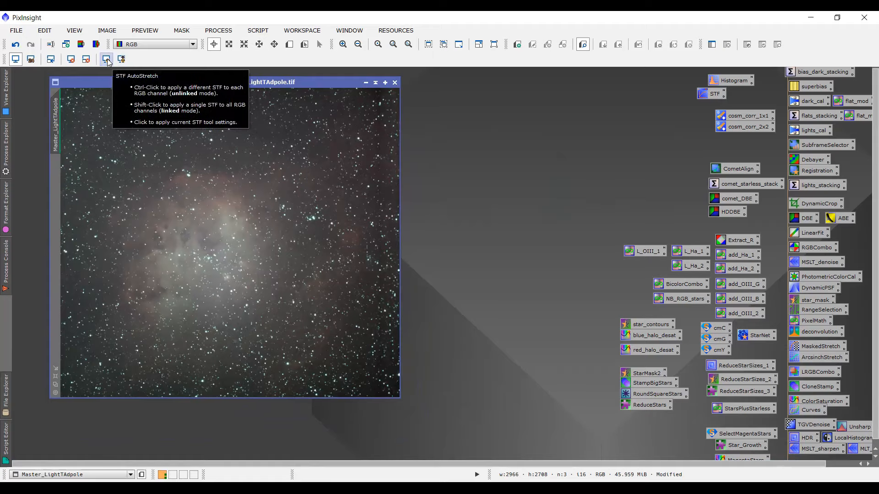
# Try the automatic screen stretch with linked RGB channels on the cropped image and return to the unlinked stretch
pyautogui.click(106, 59)
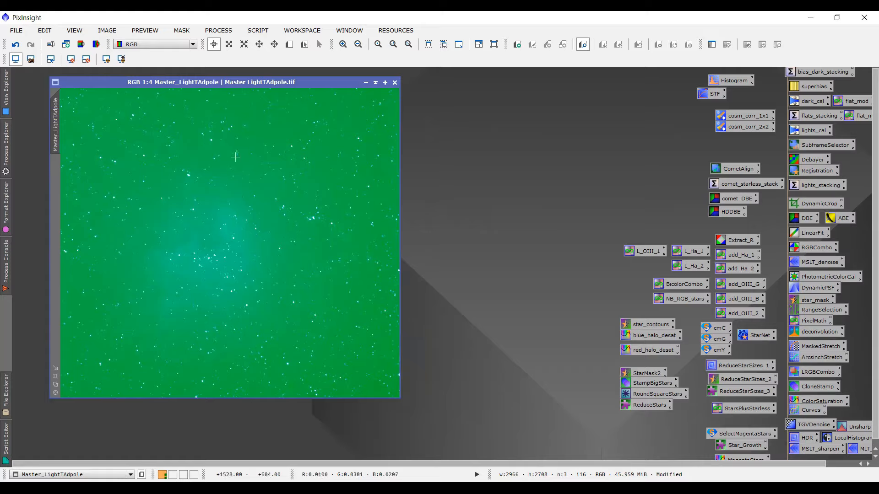
pyautogui.hotkey('ctrl', 'a')
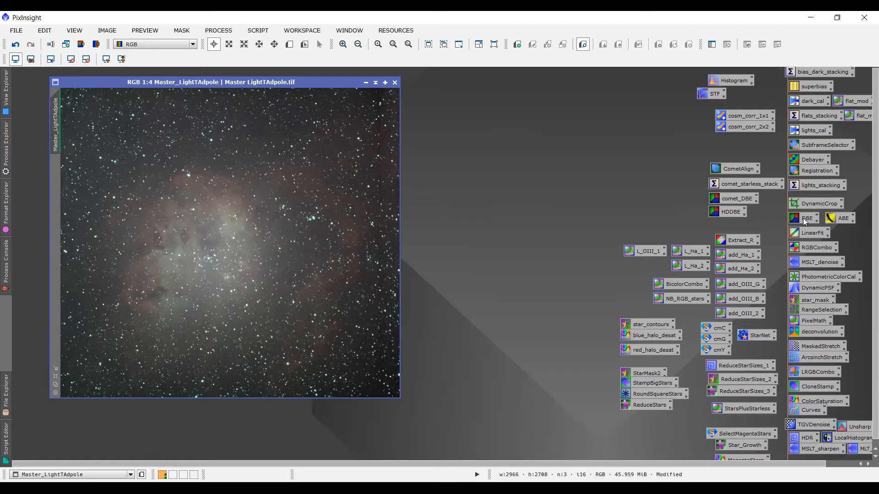
pyautogui.click(219, 30)
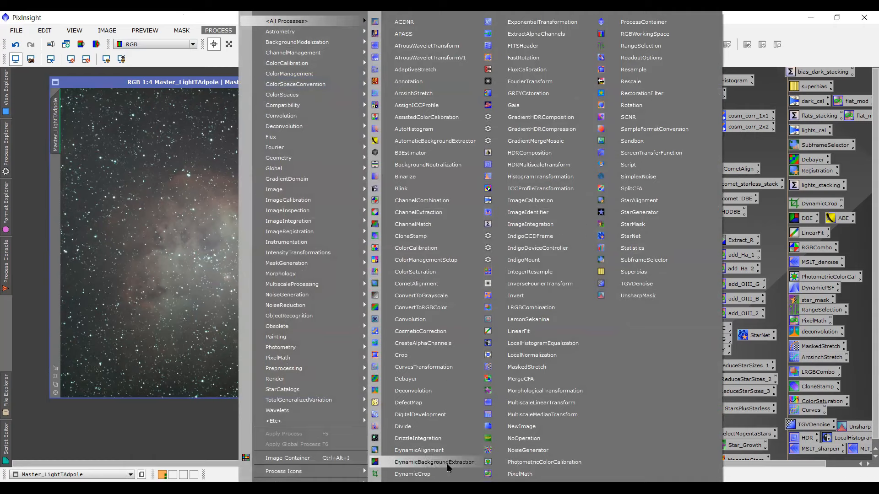
pyautogui.click(448, 463)
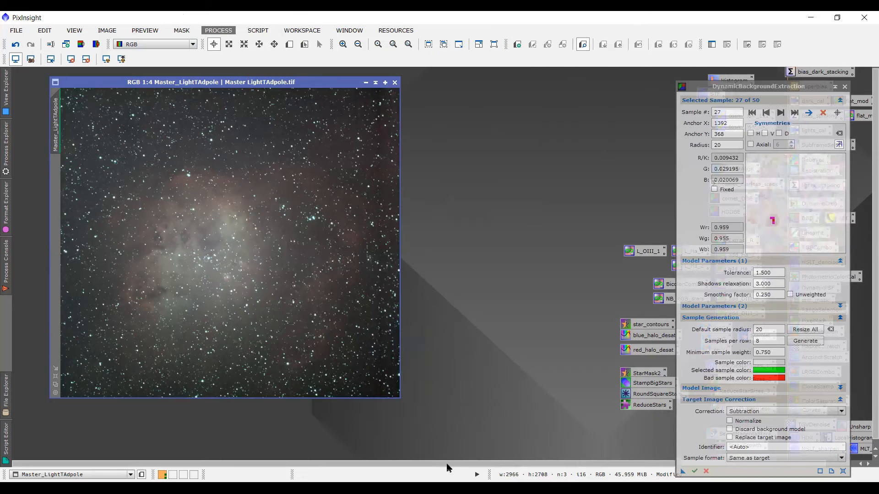
pyautogui.moveTo(701, 84); pyautogui.dragTo(550, 76)
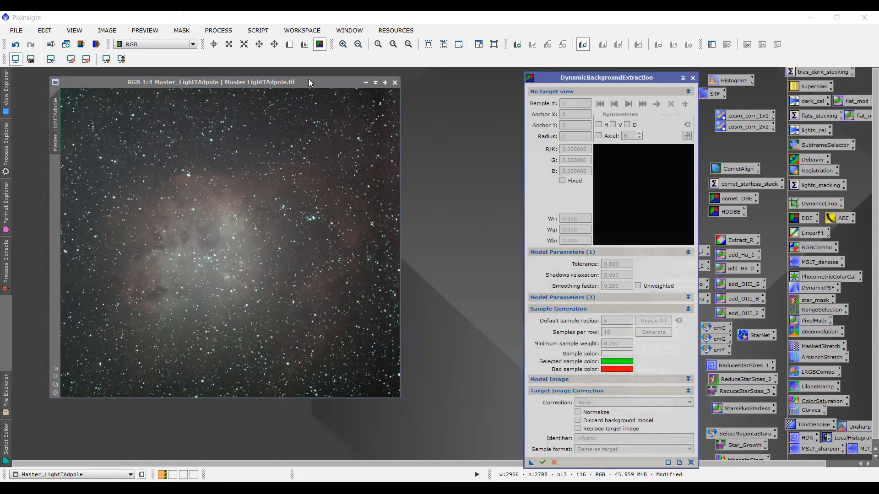
pyautogui.click(503, 169)
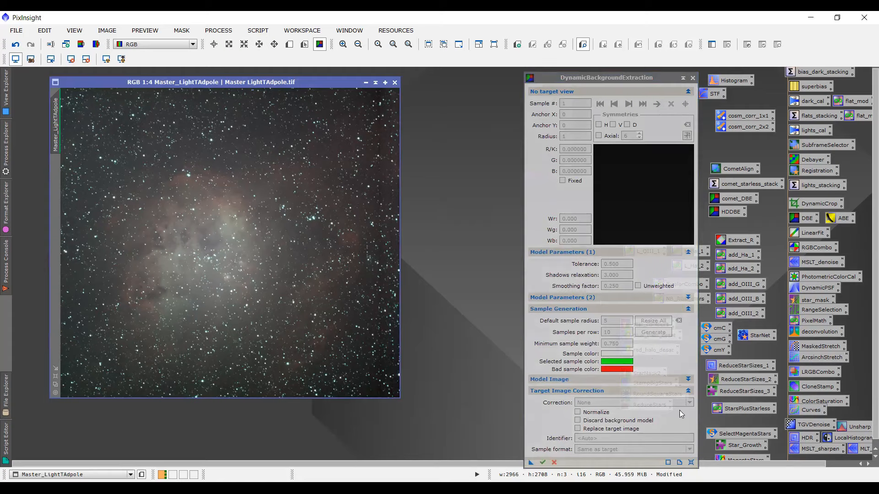
pyautogui.click(691, 463)
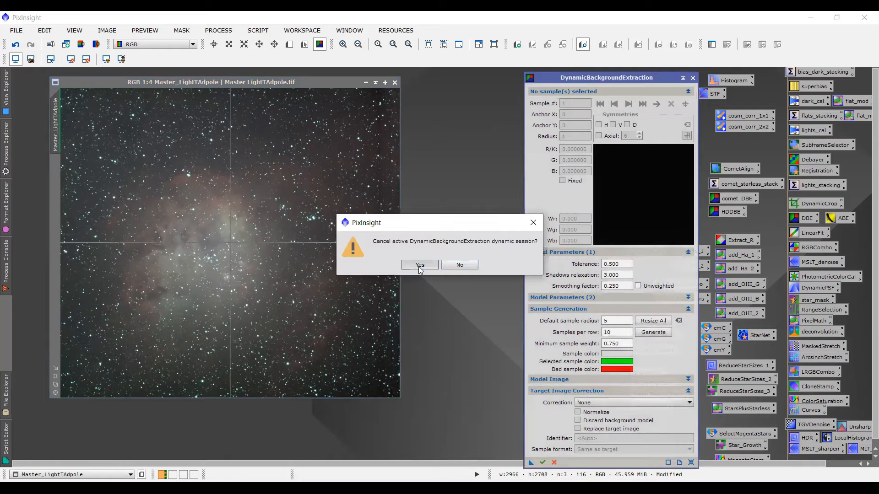
pyautogui.click(420, 265)
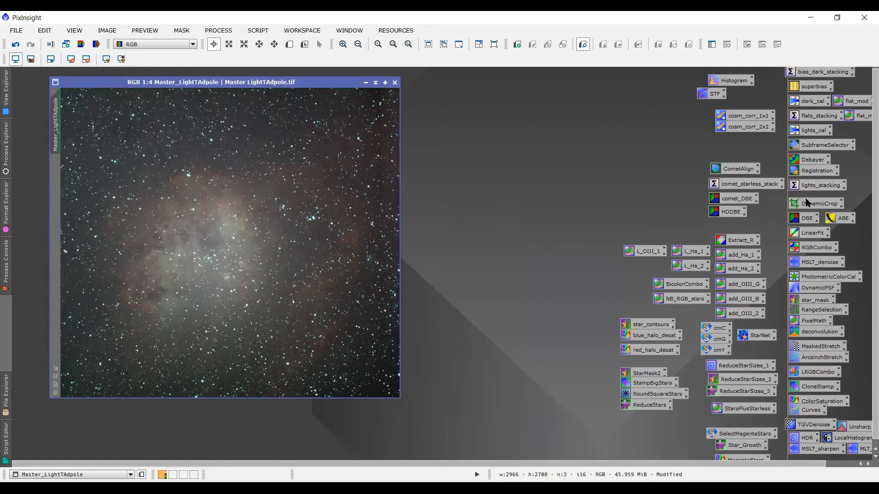
# Open the saved DBE process icon for the Master_LightTAdpole image and review its tolerance and shadows relaxation parameters
pyautogui.doubleClick(795, 220)
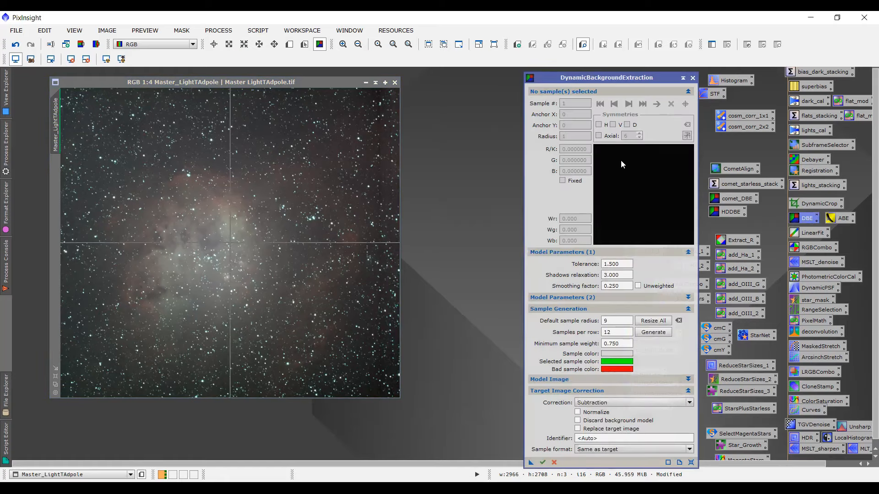
pyautogui.moveTo(606, 79); pyautogui.dragTo(608, 66)
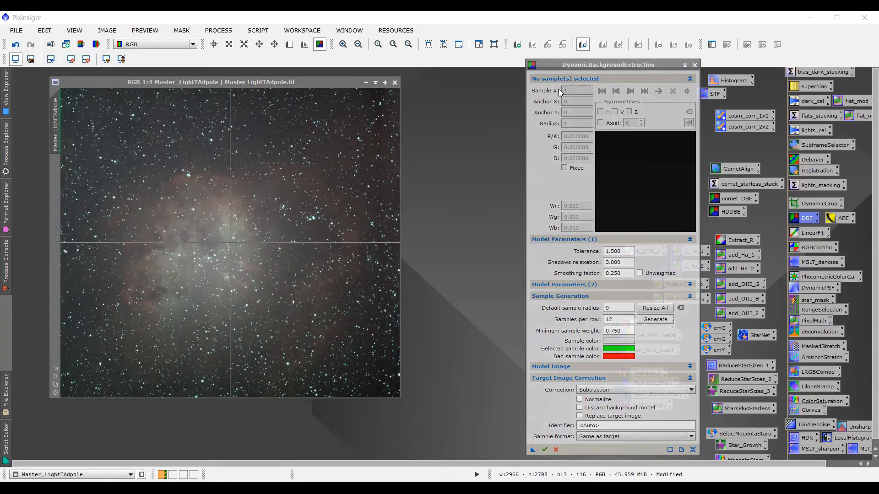
pyautogui.click(590, 64)
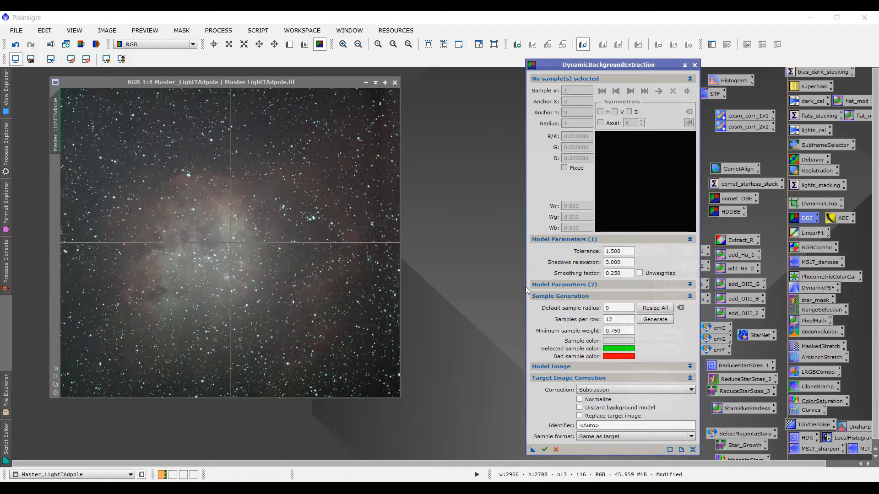
pyautogui.click(625, 253)
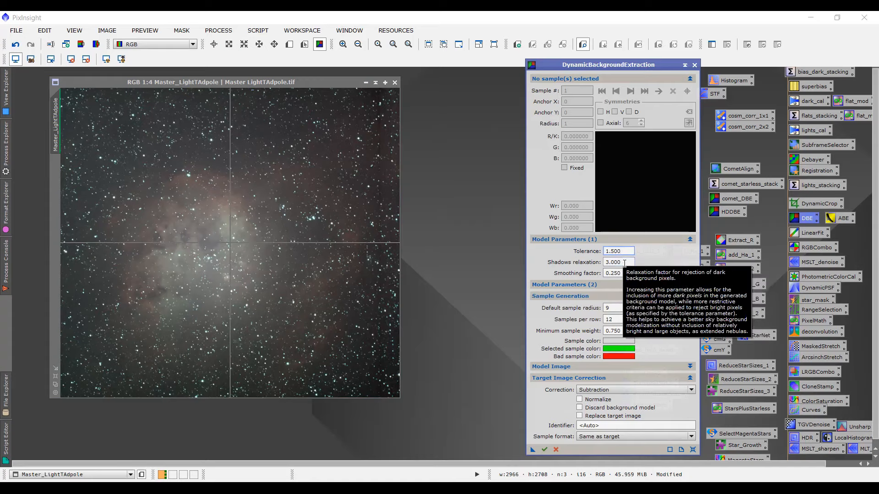
pyautogui.click(625, 263)
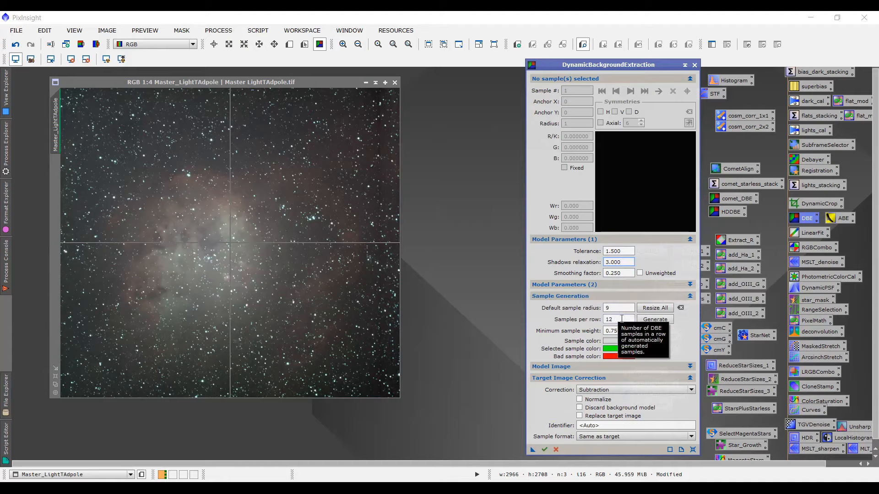
# Set the default sample radius to 20 and the samples per row to 8, and generate the background samples
pyautogui.moveTo(619, 309); pyautogui.dragTo(601, 310)
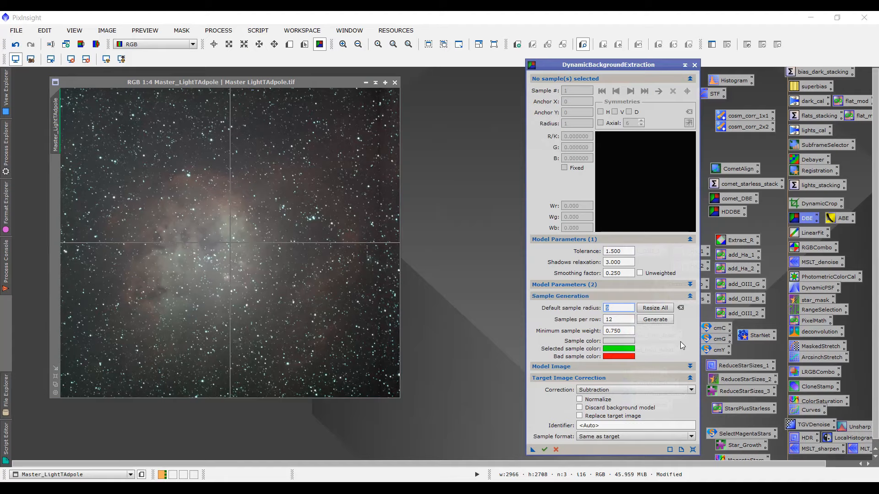
pyautogui.write('20')
pyautogui.press('Tab')
pyautogui.write('8')
pyautogui.click(650, 321)
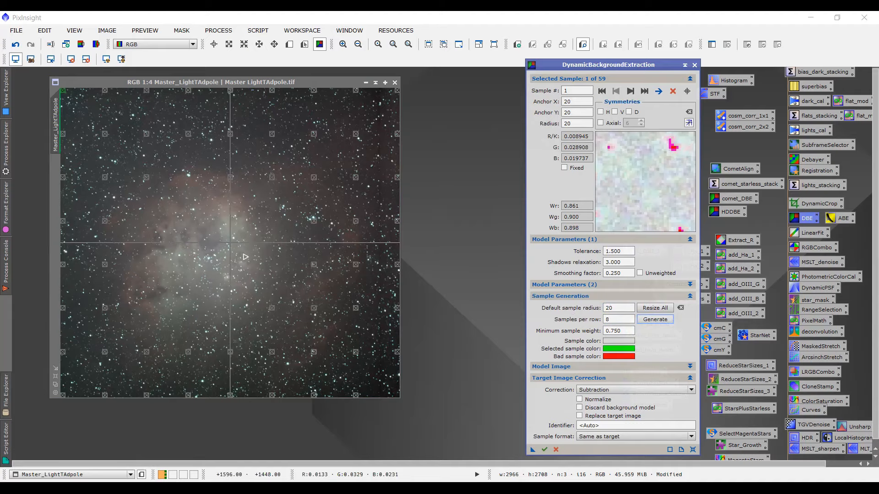
# Try resizing all background samples to a radius of 10 and return them to a radius of 20
pyautogui.scroll(2, 245, 256)
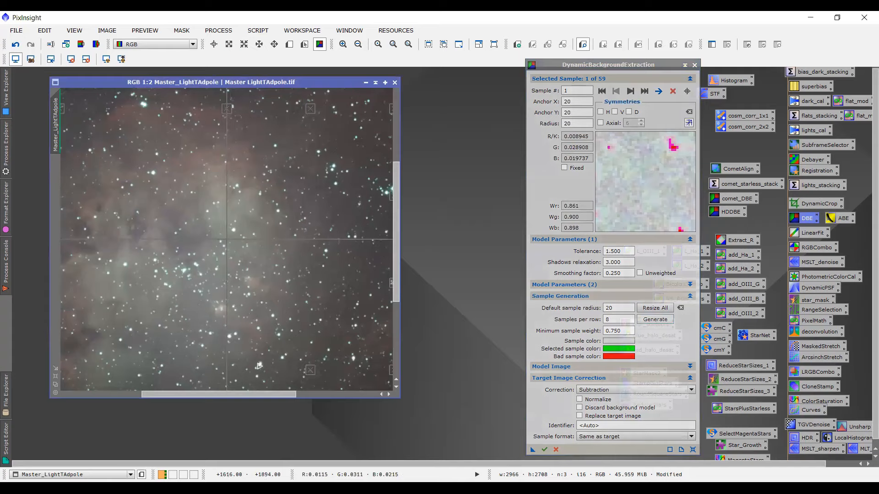
pyautogui.moveTo(269, 397); pyautogui.dragTo(165, 391)
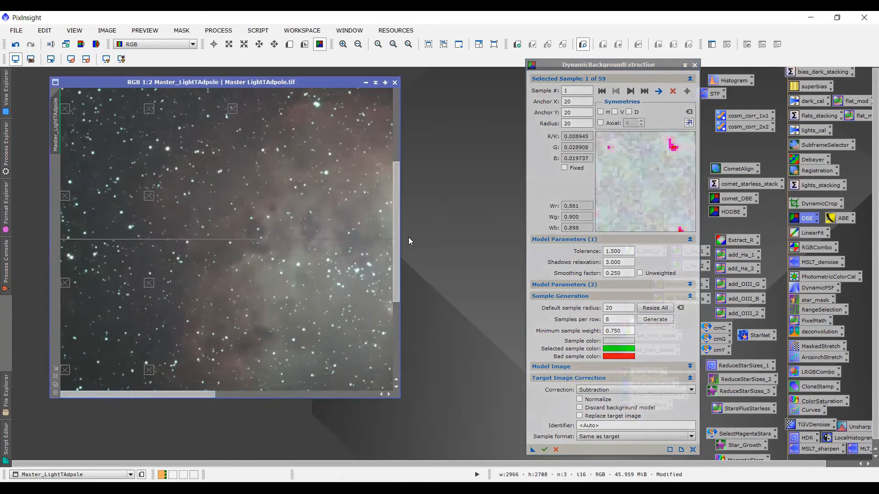
pyautogui.moveTo(397, 237); pyautogui.dragTo(382, 112)
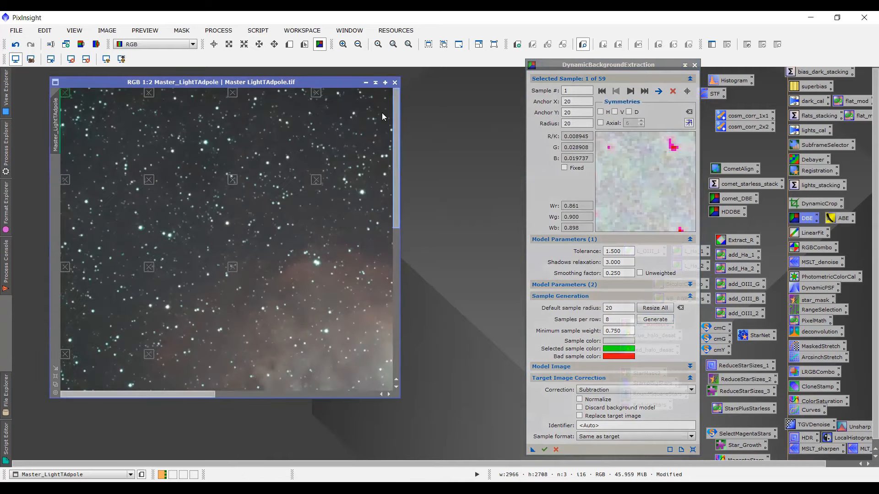
pyautogui.click(618, 309)
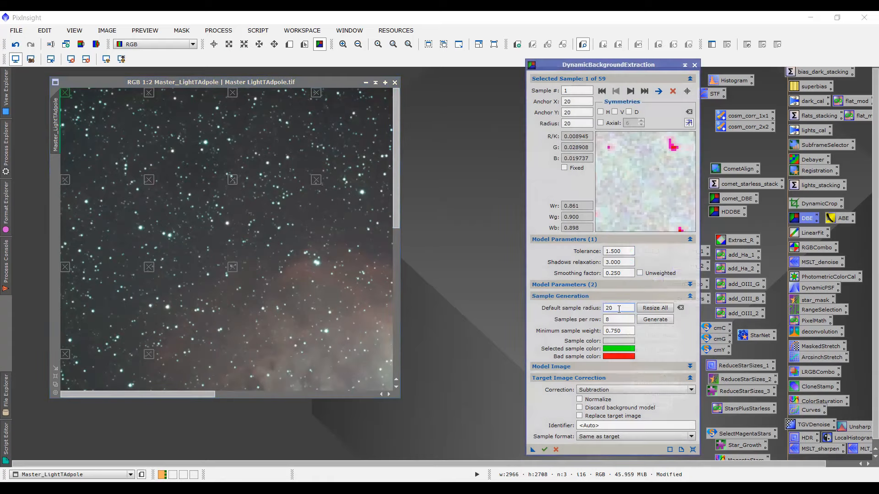
pyautogui.moveTo(621, 307); pyautogui.dragTo(594, 313)
pyautogui.write('10')
pyautogui.click(648, 313)
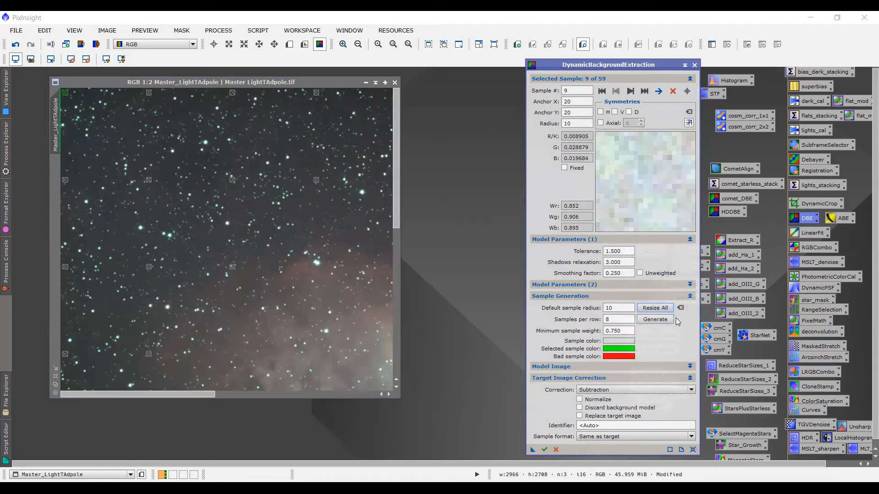
pyautogui.doubleClick(624, 307)
pyautogui.write('2')
pyautogui.click(649, 306)
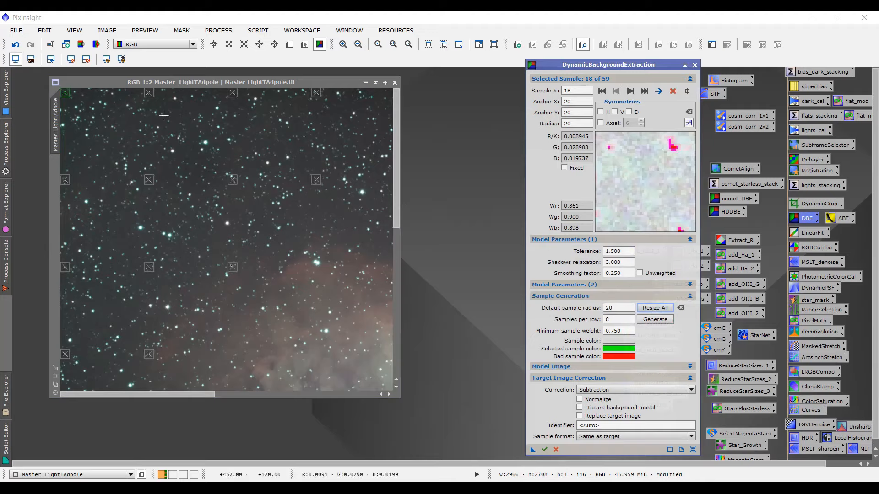
# Check the samples along the image's upper edge and move the second and fourth ones onto star-free background
pyautogui.click(151, 94)
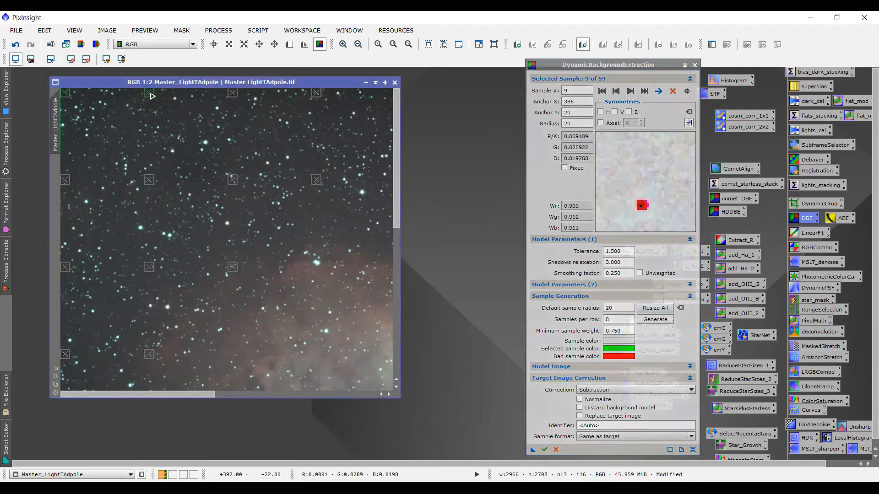
pyautogui.moveTo(152, 95); pyautogui.dragTo(154, 96)
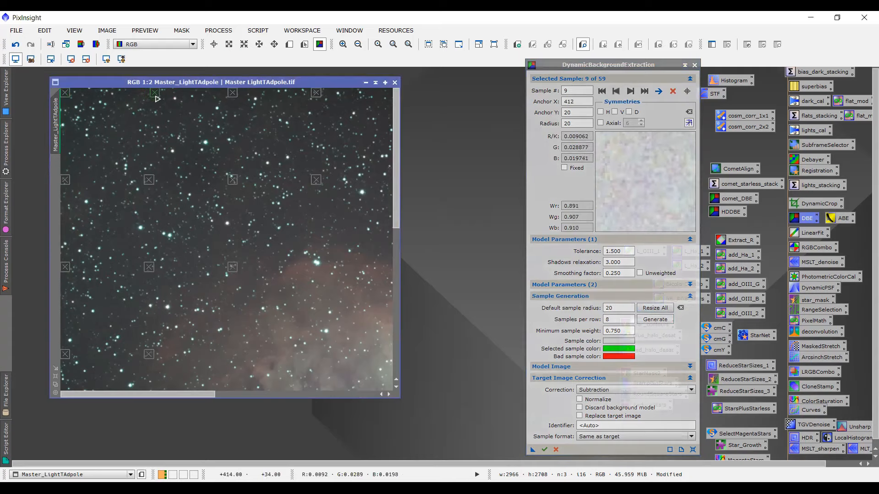
pyautogui.click(232, 97)
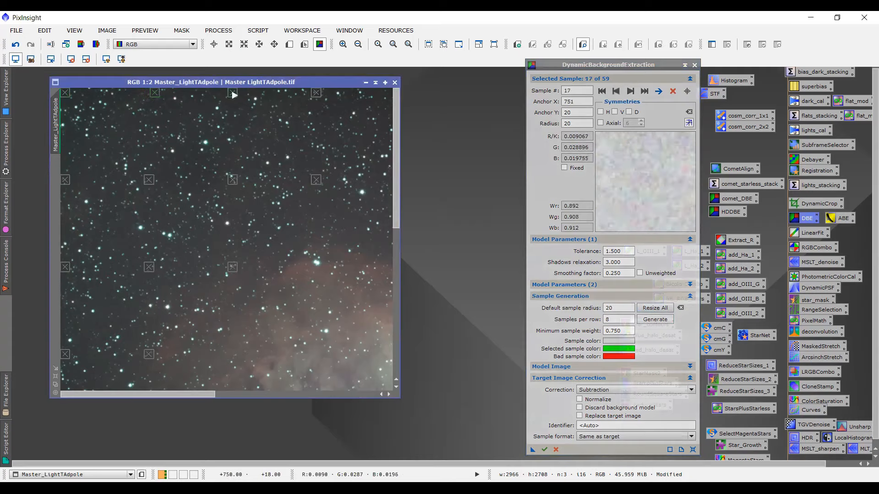
pyautogui.click(317, 94)
pyautogui.moveTo(319, 97); pyautogui.dragTo(316, 112)
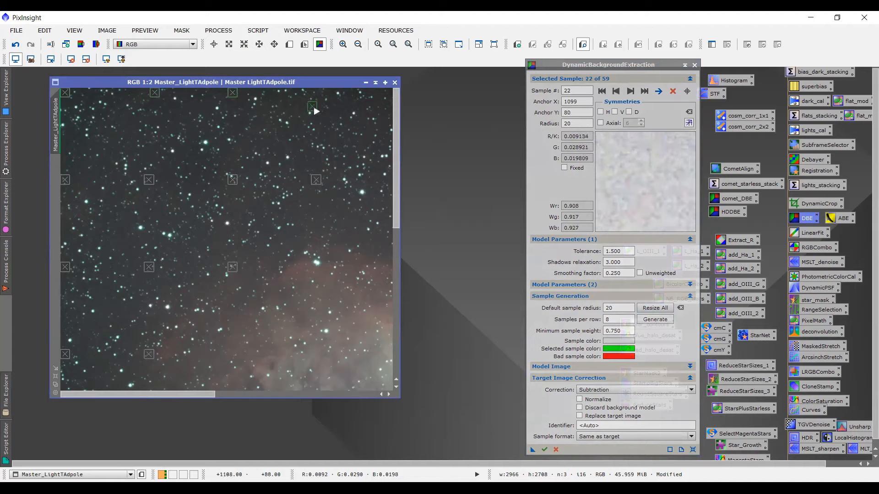
# Shift the four samples in the second row of the image's upper-left area away from stars
pyautogui.click(318, 184)
pyautogui.moveTo(317, 185); pyautogui.dragTo(318, 174)
pyautogui.moveTo(234, 181); pyautogui.dragTo(239, 171)
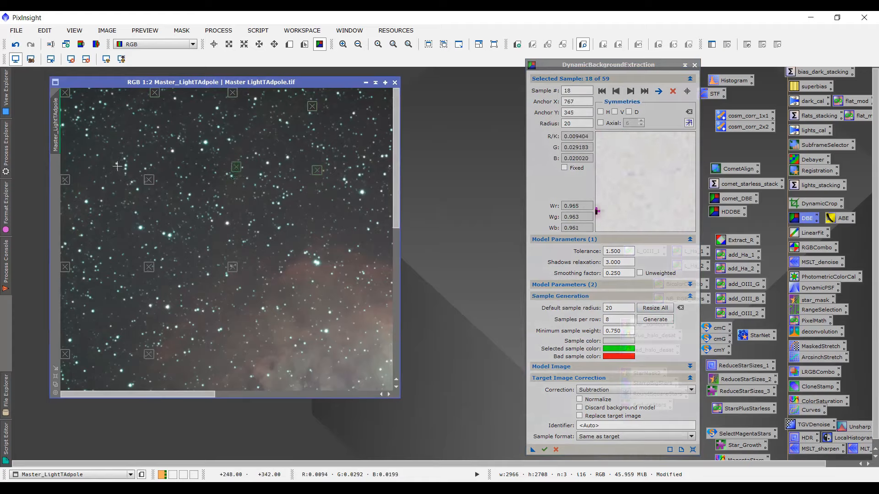
pyautogui.moveTo(148, 180); pyautogui.dragTo(151, 178)
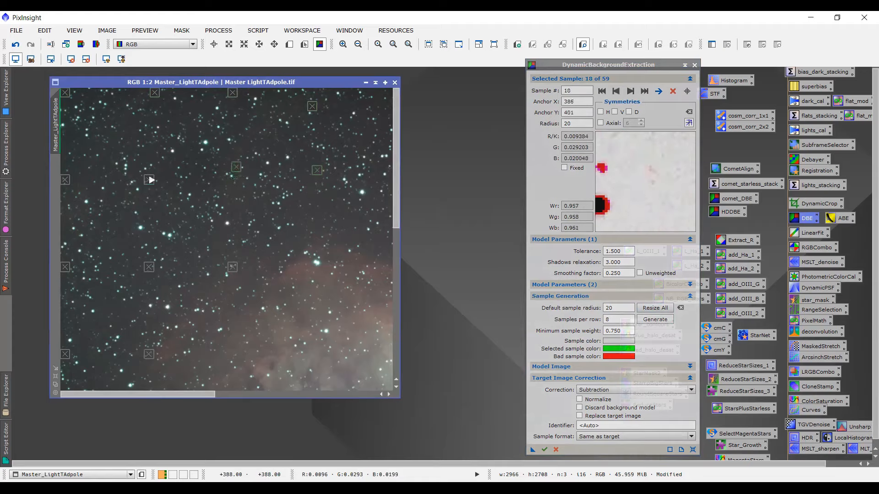
pyautogui.moveTo(65, 182); pyautogui.dragTo(72, 185)
# Check the samples in the third and fourth rows beside the nebula and move the badly placed ones onto clean background
pyautogui.click(68, 270)
pyautogui.moveTo(153, 273); pyautogui.dragTo(153, 268)
pyautogui.moveTo(154, 270); pyautogui.dragTo(150, 269)
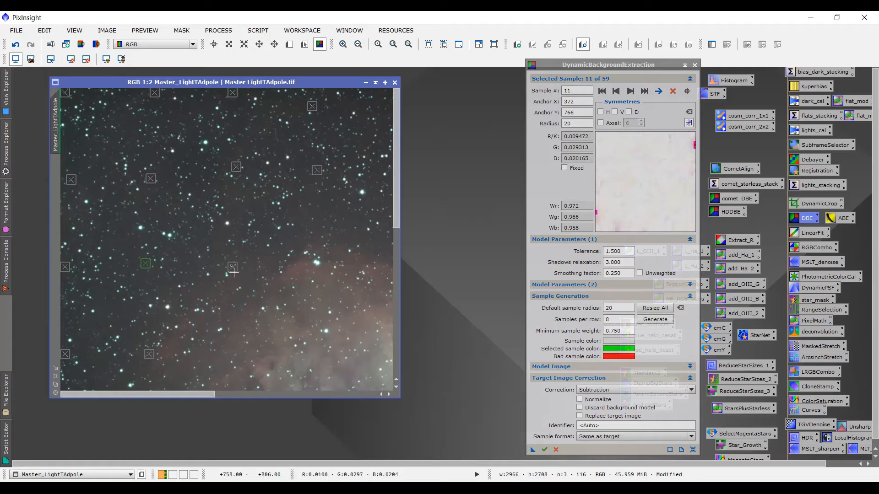
pyautogui.moveTo(231, 270); pyautogui.dragTo(223, 253)
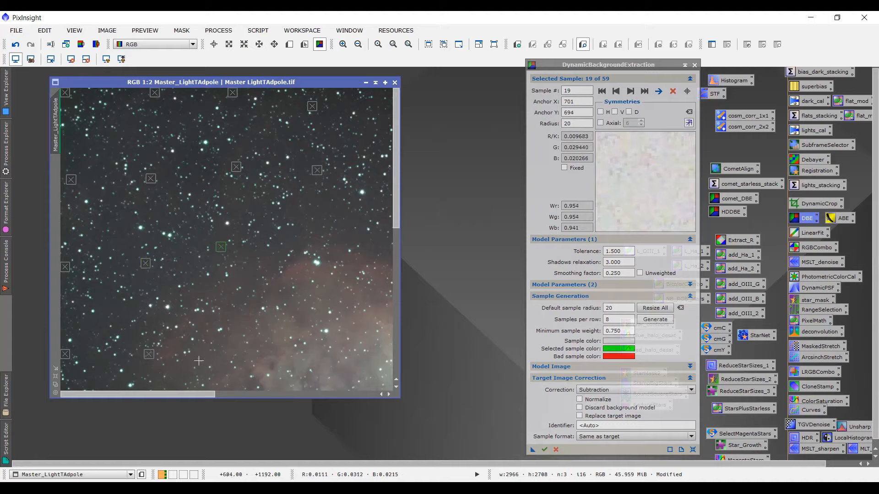
pyautogui.click(152, 357)
pyautogui.moveTo(152, 357); pyautogui.dragTo(142, 363)
pyautogui.click(66, 355)
# Check the fifth- and sixth-row samples at the image's left side and nudge those touching stars onto empty sky
pyautogui.moveTo(398, 218); pyautogui.dragTo(395, 345)
pyautogui.moveTo(66, 165); pyautogui.dragTo(70, 167)
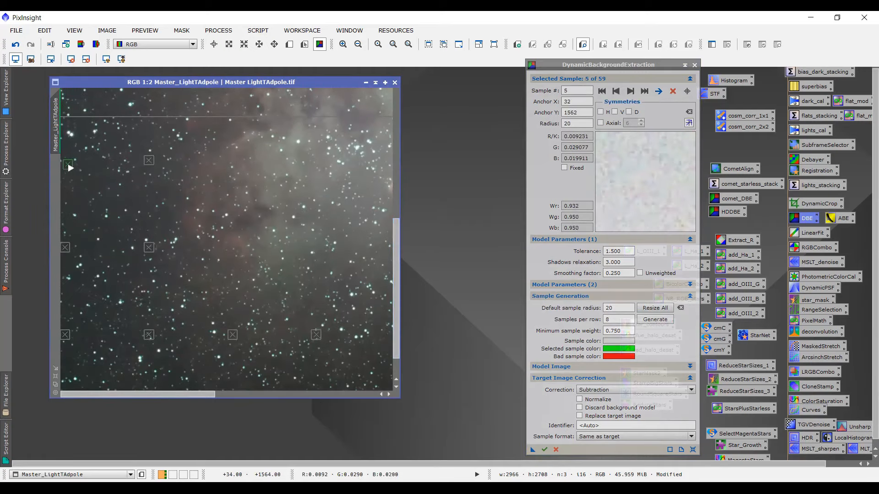
pyautogui.click(150, 164)
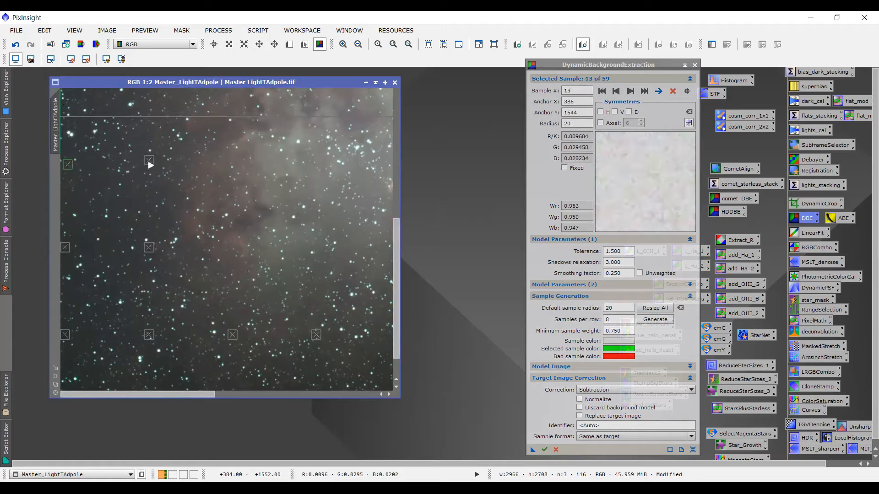
pyautogui.click(148, 249)
pyautogui.moveTo(149, 249); pyautogui.dragTo(141, 250)
pyautogui.moveTo(67, 251); pyautogui.dragTo(70, 253)
# Move the first two samples of the seventh row clear of stars and check the third one
pyautogui.click(67, 342)
pyautogui.moveTo(73, 338); pyautogui.dragTo(70, 338)
pyautogui.moveTo(150, 341); pyautogui.dragTo(142, 330)
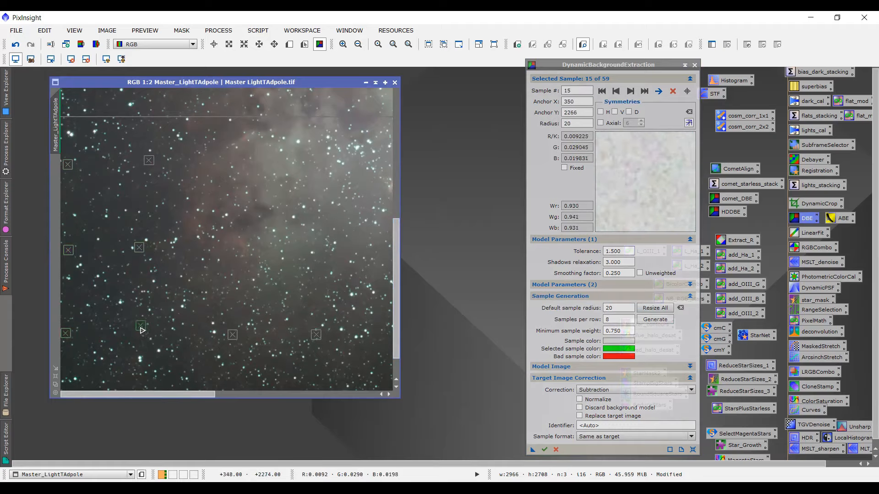
pyautogui.click(231, 340)
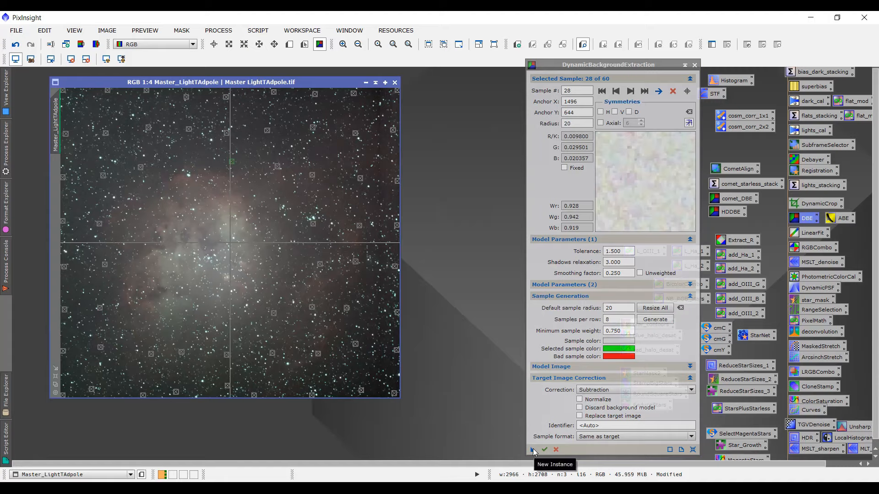
pyautogui.moveTo(533, 451); pyautogui.dragTo(448, 423)
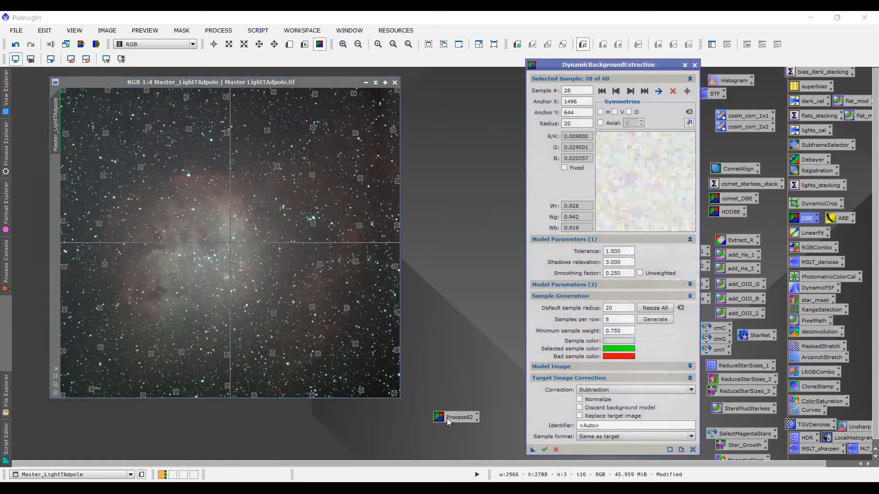
pyautogui.rightClick(447, 418)
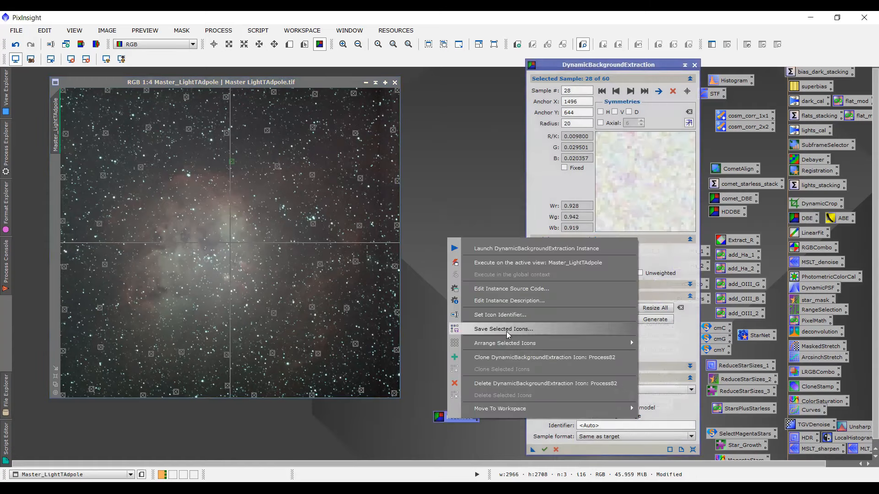
pyautogui.click(507, 331)
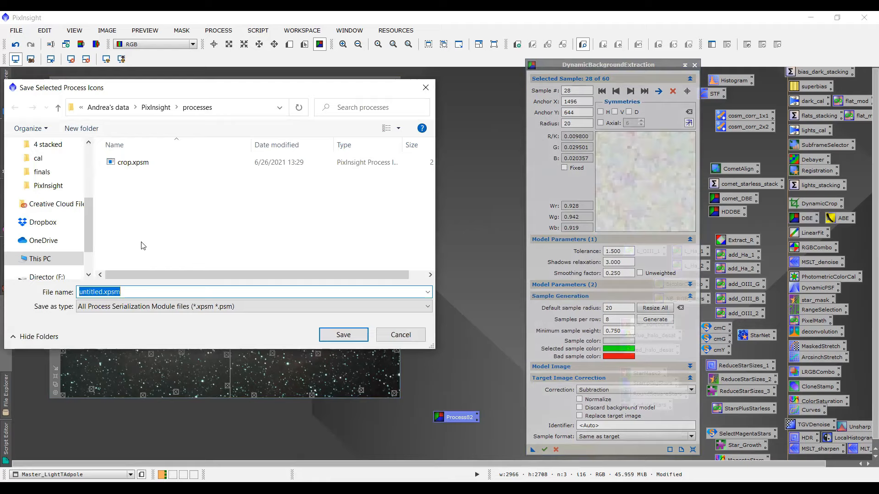
pyautogui.write('DB')
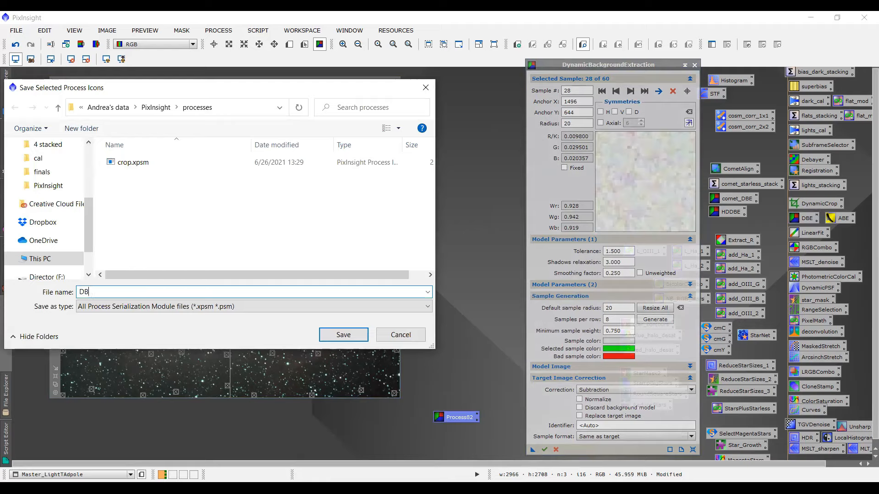
pyautogui.write('E')
pyautogui.click(400, 334)
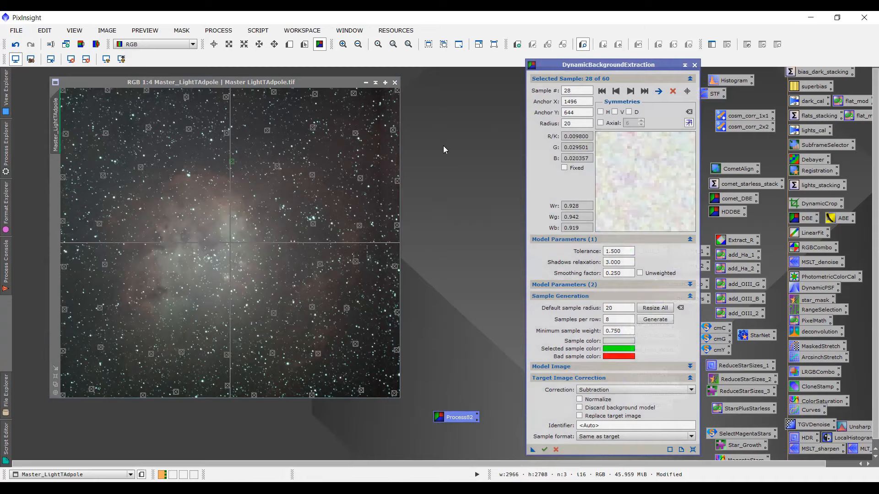
pyautogui.rightClick(455, 415)
pyautogui.click(500, 382)
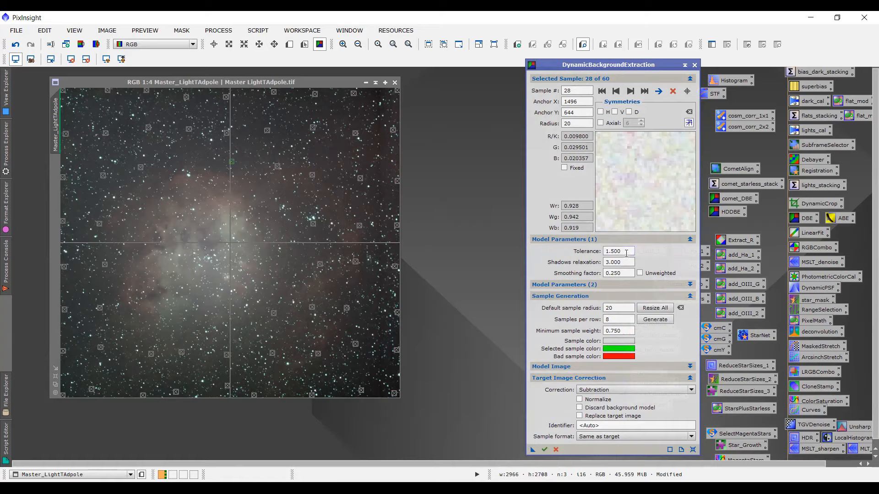
# Try a model tolerance of 0.500 and reapply it to all the existing samples by resizing them
pyautogui.click(591, 242)
pyautogui.write('0.5')
pyautogui.click(655, 308)
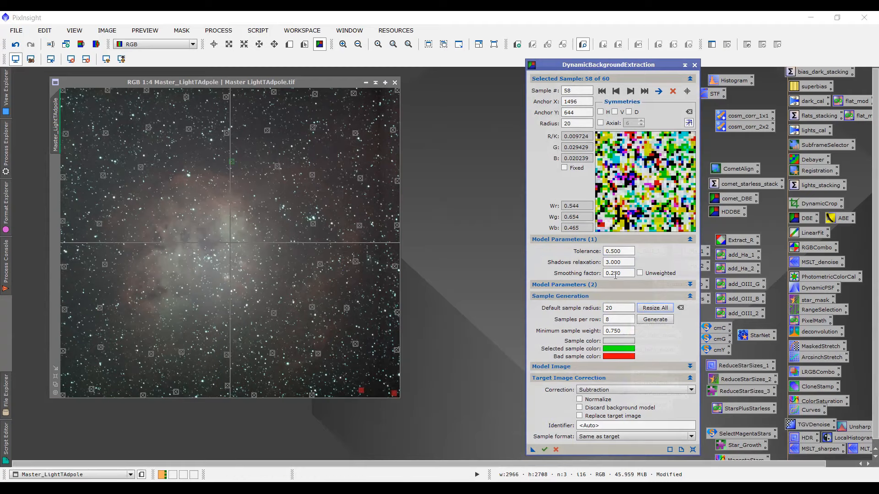
# Set the model tolerance to 1.000 and resize all the existing samples to re-evaluate them
pyautogui.moveTo(627, 251); pyautogui.dragTo(601, 251)
pyautogui.write('1.0')
pyautogui.click(656, 319)
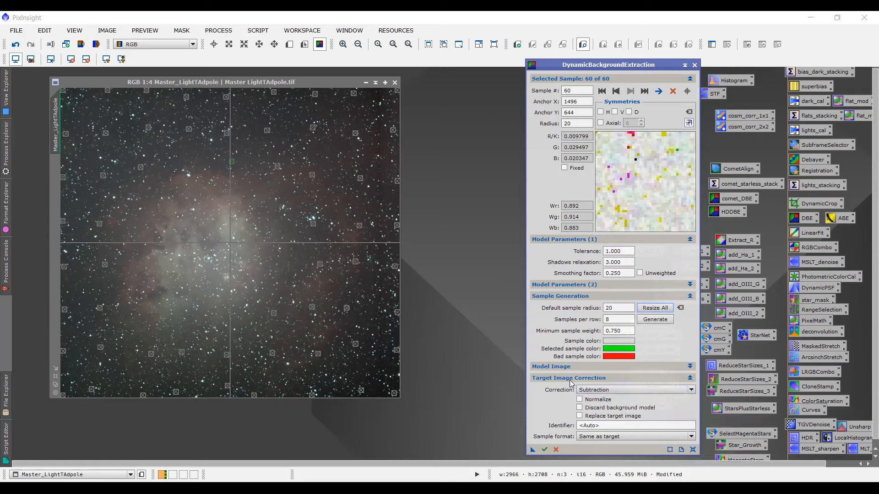
# Choose Subtraction as the target image correction and execute the background extraction
pyautogui.click(619, 391)
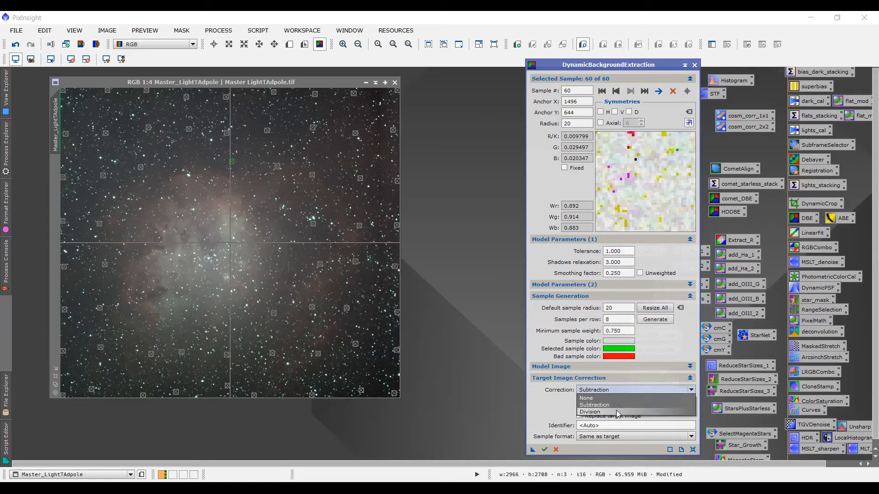
pyautogui.click(616, 407)
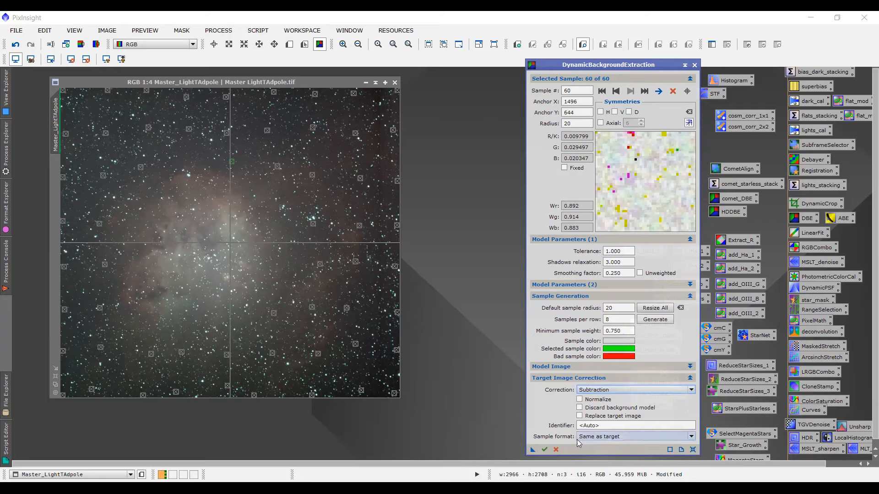
pyautogui.click(545, 450)
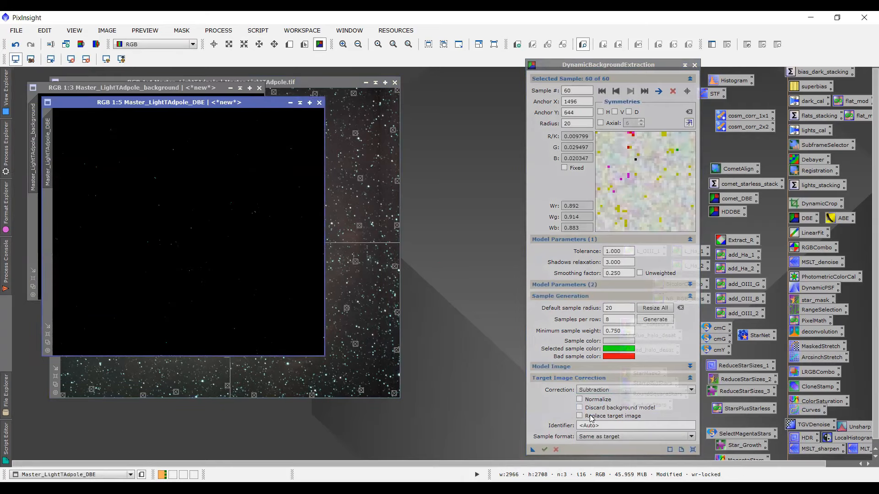
# Separate the two new image windows and auto-stretch the background model to inspect the extracted gradient
pyautogui.moveTo(216, 104); pyautogui.dragTo(249, 135)
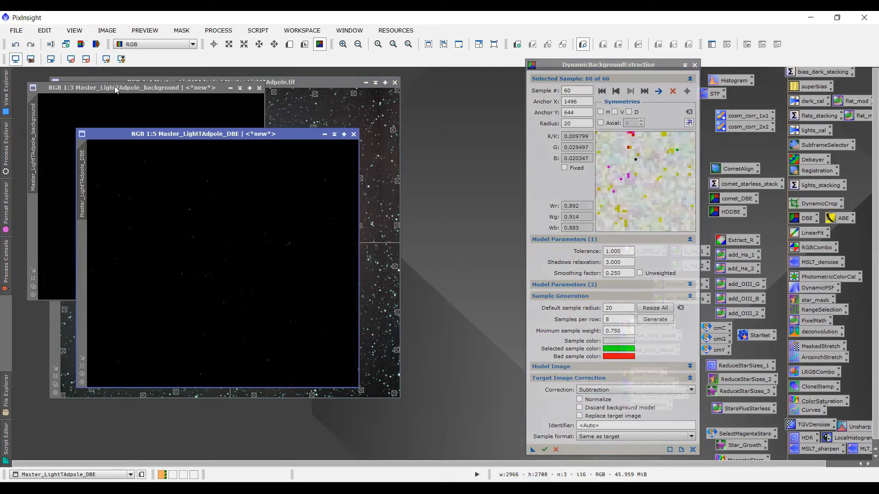
pyautogui.moveTo(114, 86); pyautogui.dragTo(136, 99)
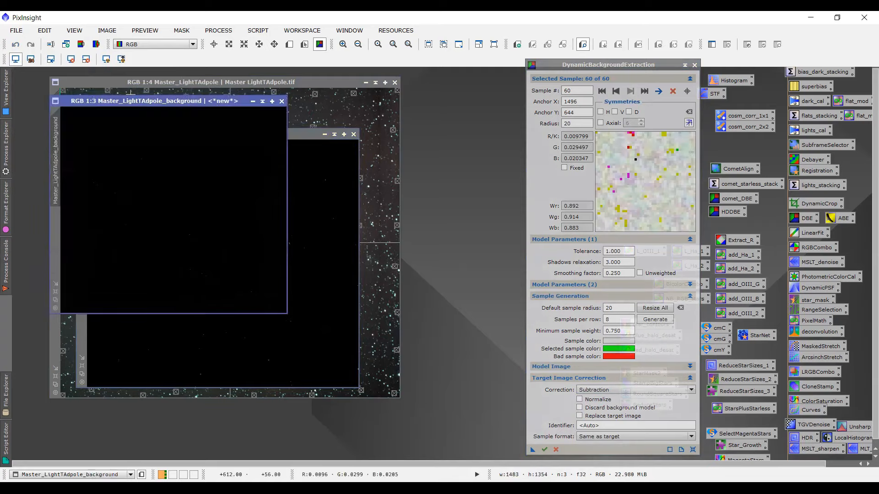
pyautogui.click(108, 59)
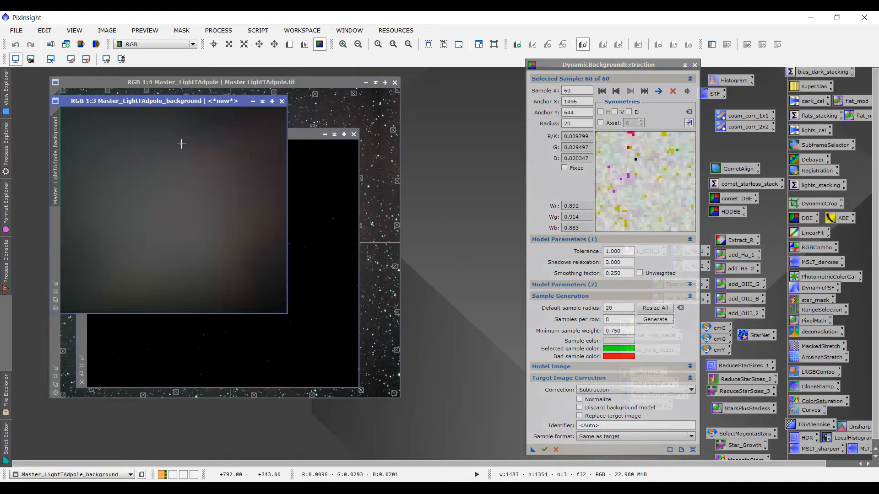
# Close the background model and auto-stretch the Master_LightTAdpole_DBE image, shifting its window for comparison with the original
pyautogui.click(281, 101)
pyautogui.click(107, 59)
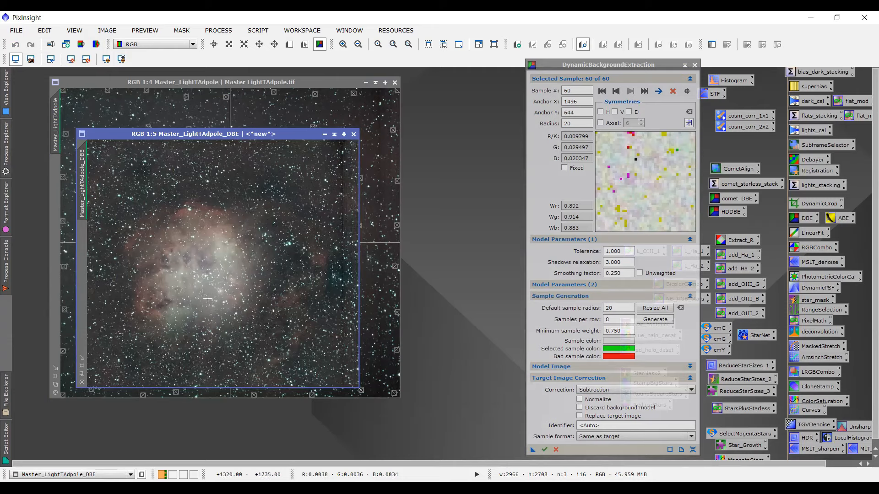
pyautogui.moveTo(241, 134); pyautogui.dragTo(264, 145)
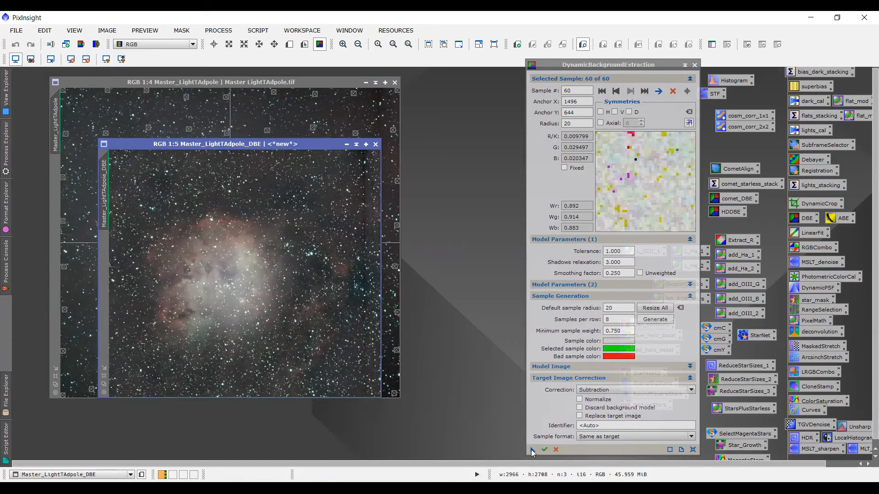
# Create a process icon from the current background extraction settings and save it as DBE in the processes folder
pyautogui.moveTo(531, 449); pyautogui.dragTo(442, 315)
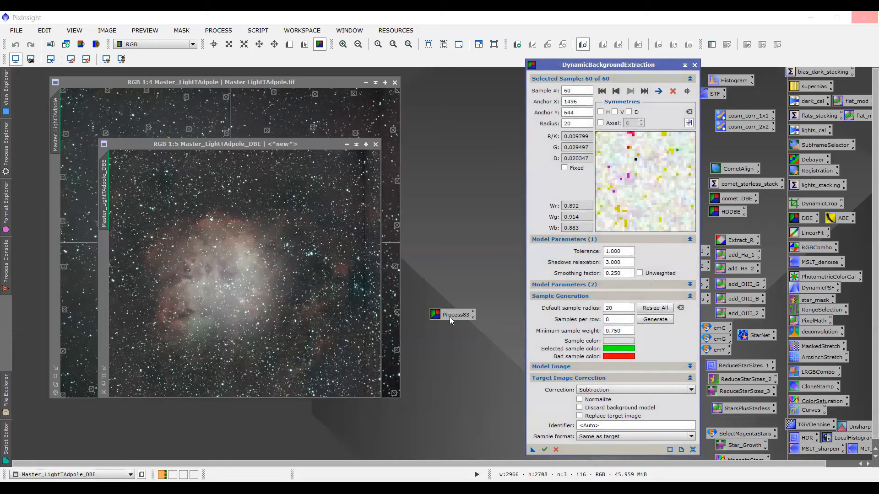
pyautogui.rightClick(449, 316)
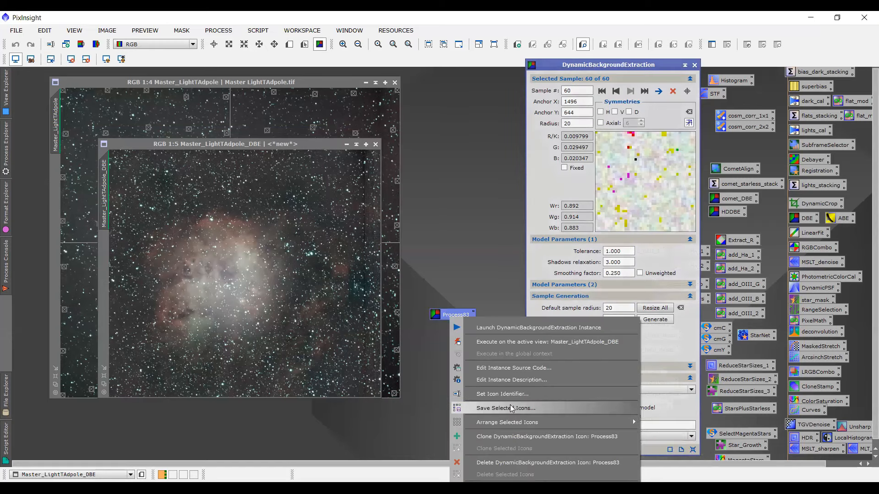
pyautogui.press('Escape')
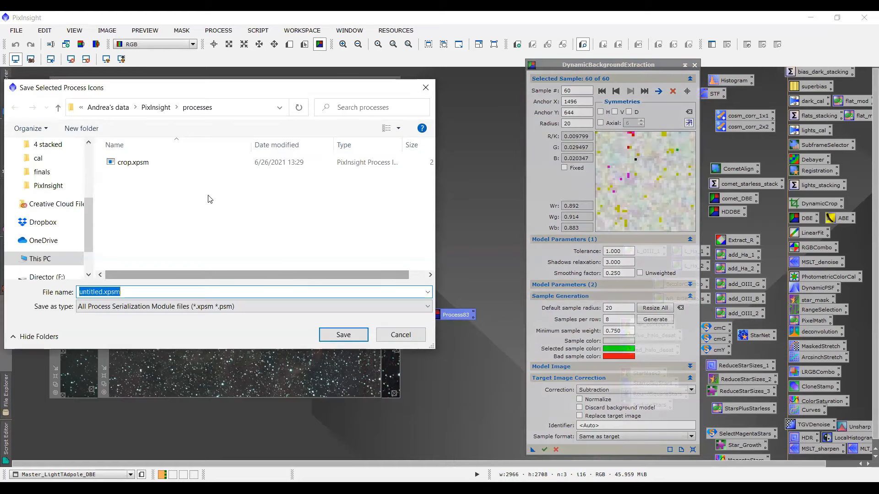
pyautogui.write('DBE')
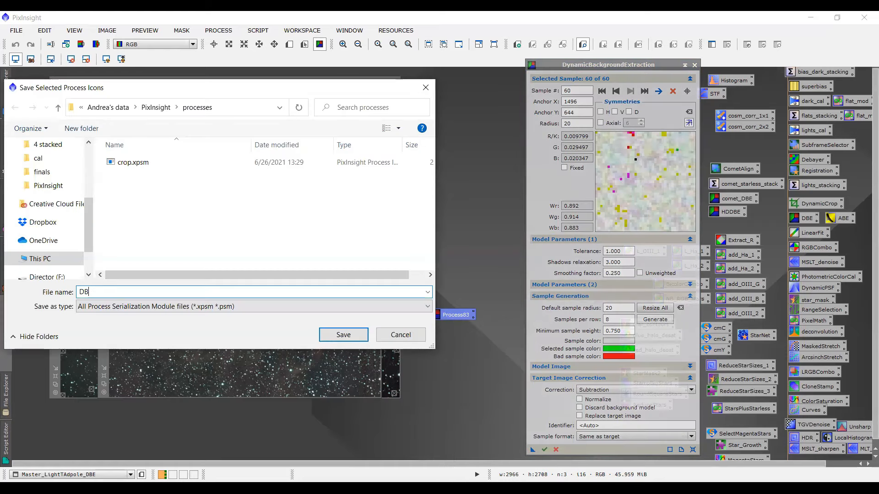
pyautogui.click(357, 334)
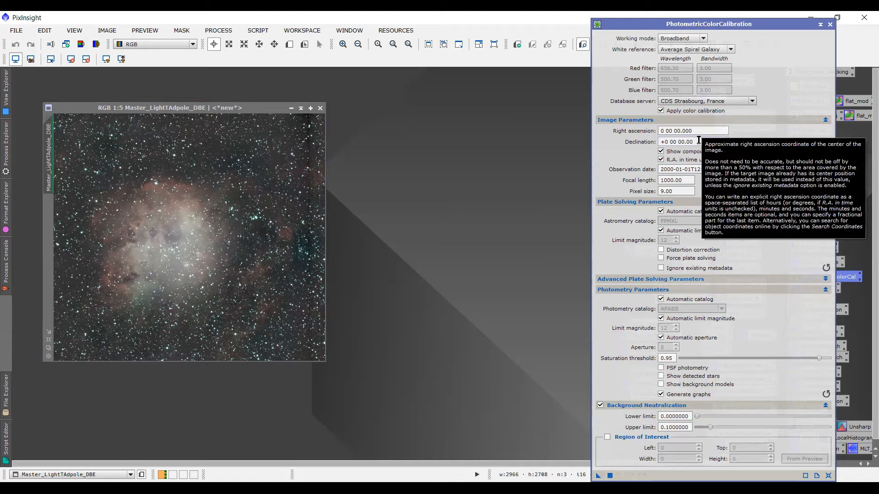
pyautogui.click(700, 140)
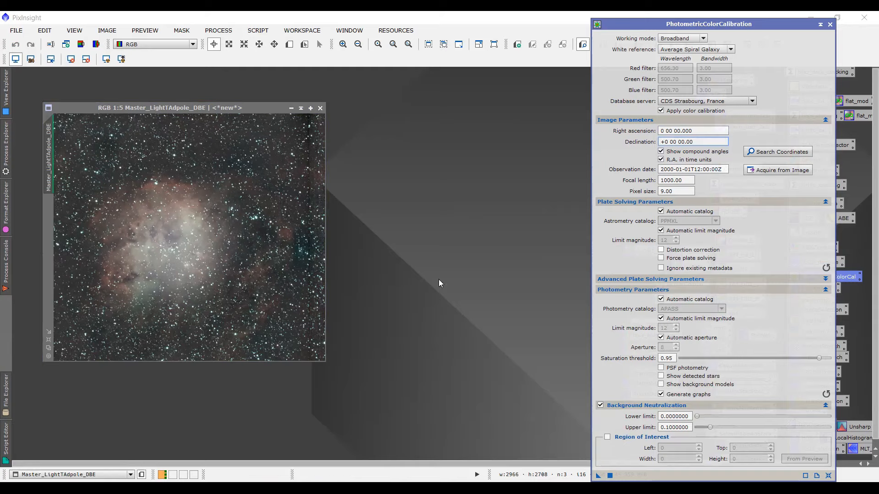
pyautogui.click(674, 181)
pyautogui.click(685, 192)
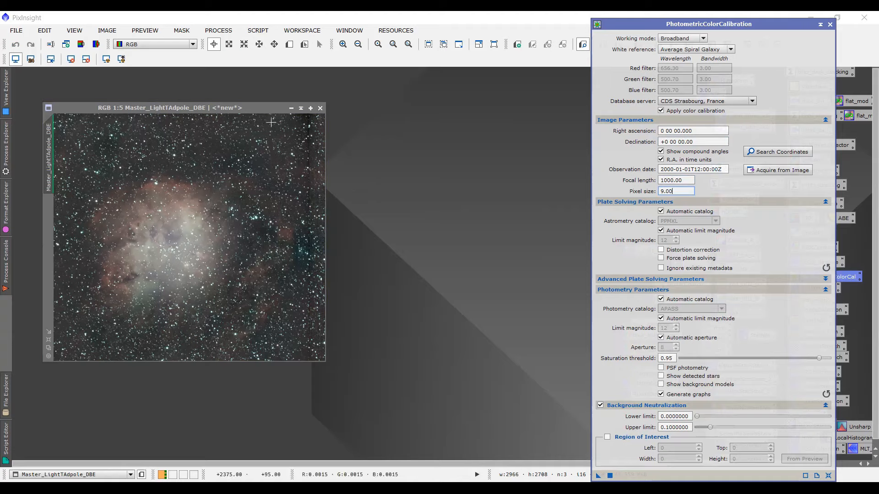
pyautogui.click(262, 111)
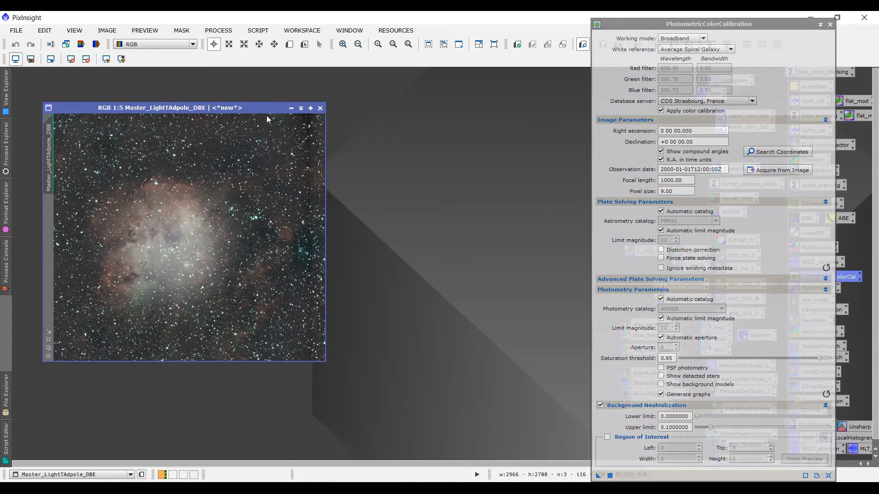
pyautogui.moveTo(259, 104); pyautogui.dragTo(267, 110)
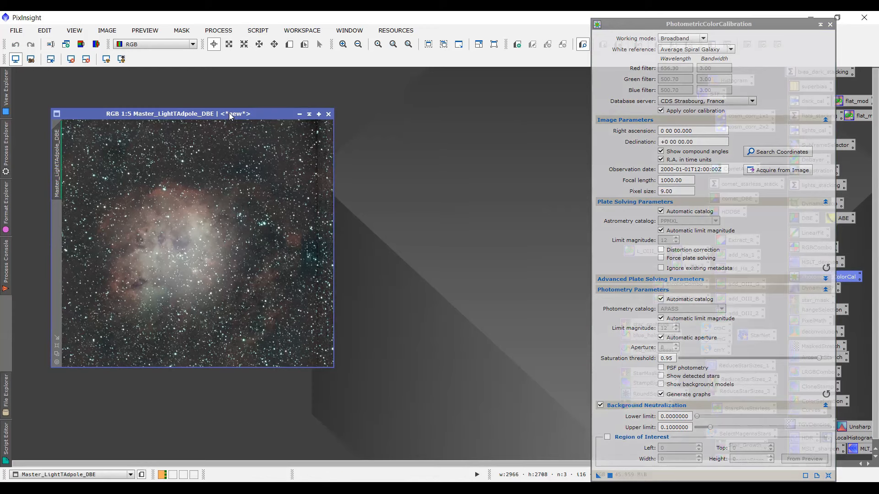
pyautogui.moveTo(229, 113); pyautogui.dragTo(243, 116)
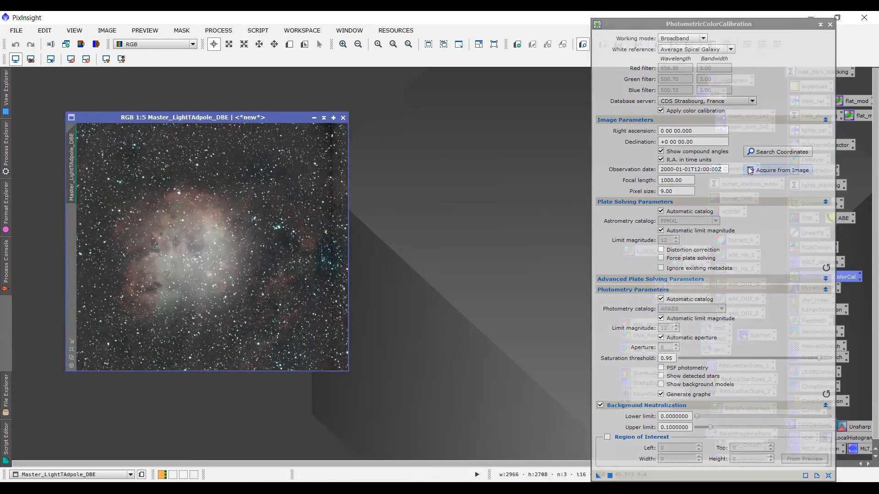
# Try an online coordinate search for the object "tadpoles" from the color calibration's image parameters
pyautogui.click(792, 152)
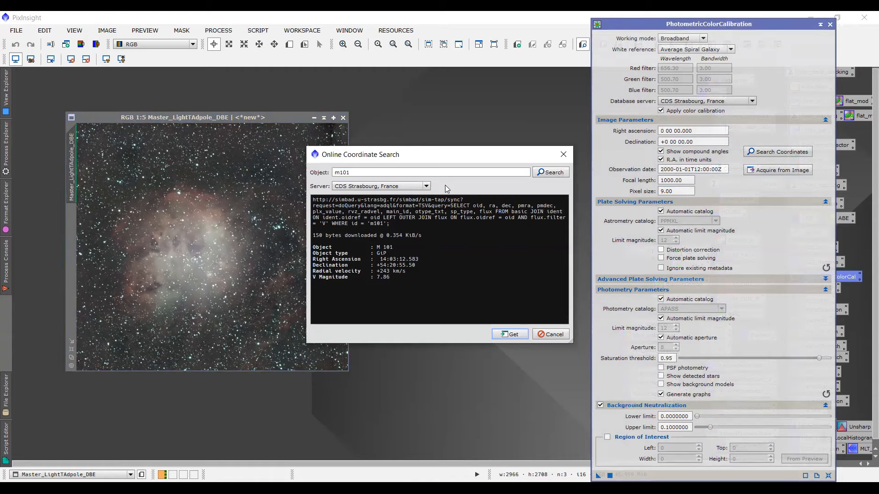
pyautogui.click(358, 172)
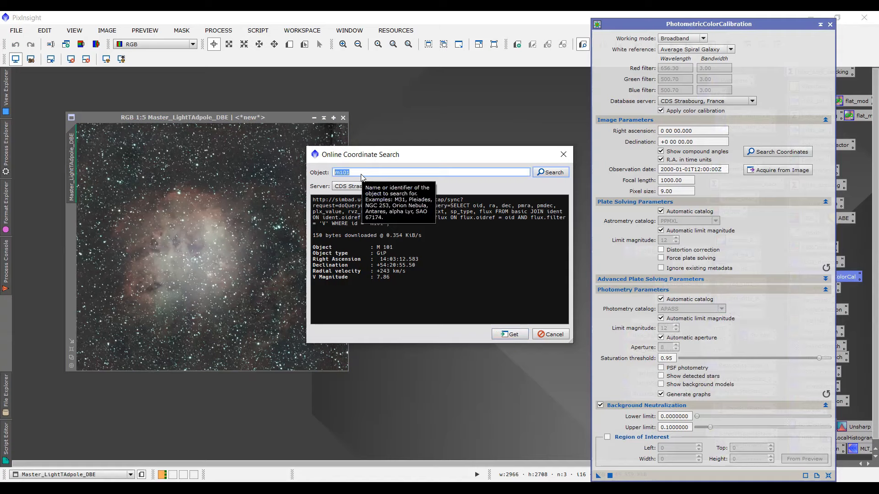
pyautogui.write('tadpoles')
pyautogui.click(553, 173)
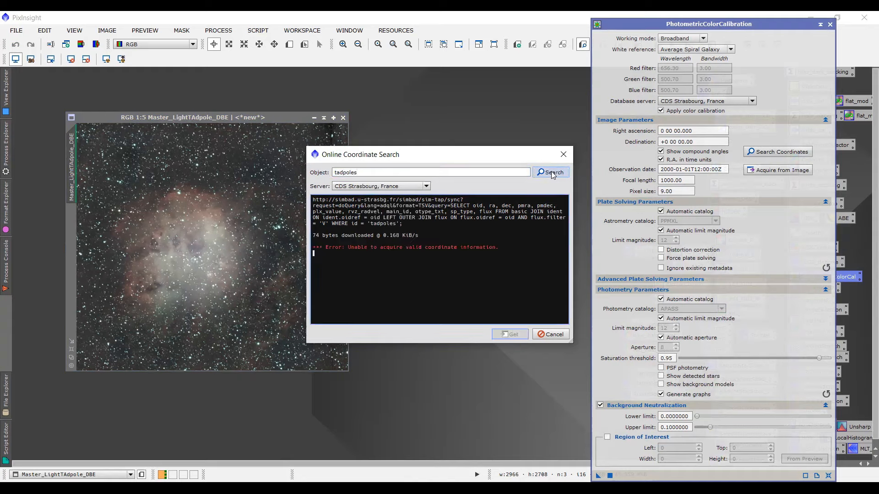
# Search the online coordinates for the object "ic 410" and load them into the image parameters
pyautogui.click(367, 175)
pyautogui.press('BackSpace')
pyautogui.press('BackSpace')
pyautogui.press('BackSpace')
pyautogui.press('BackSpace')
pyautogui.press('BackSpace')
pyautogui.press('BackSpace')
pyautogui.press('BackSpace')
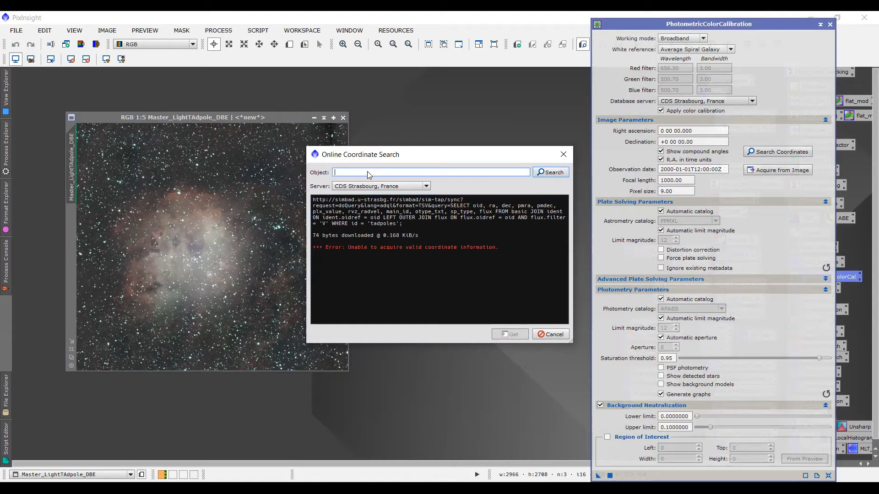
pyautogui.write('ic 410')
pyautogui.click(540, 173)
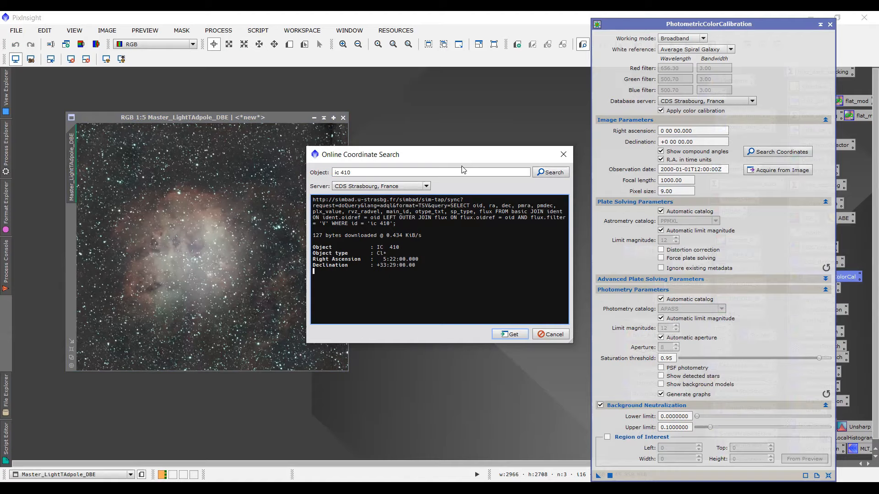
pyautogui.click(499, 337)
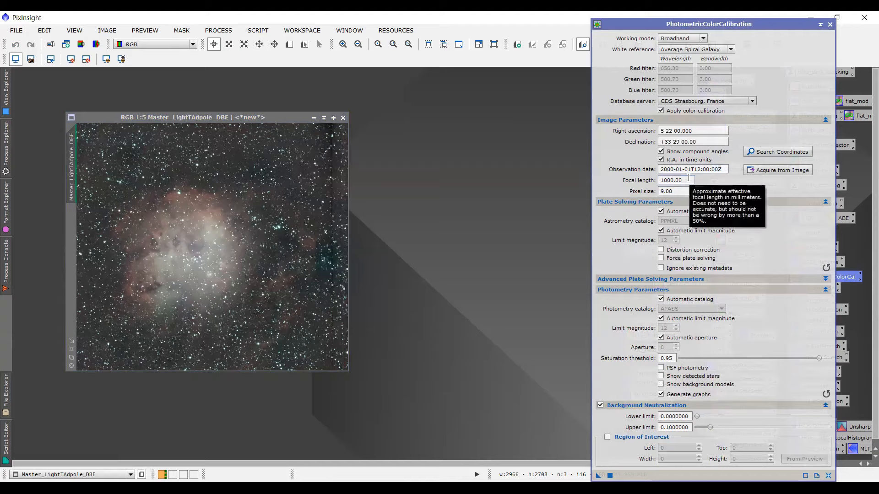
# Set the focal length to 540 mm and the pixel size to 3.76 in the image parameters
pyautogui.doubleClick(689, 179)
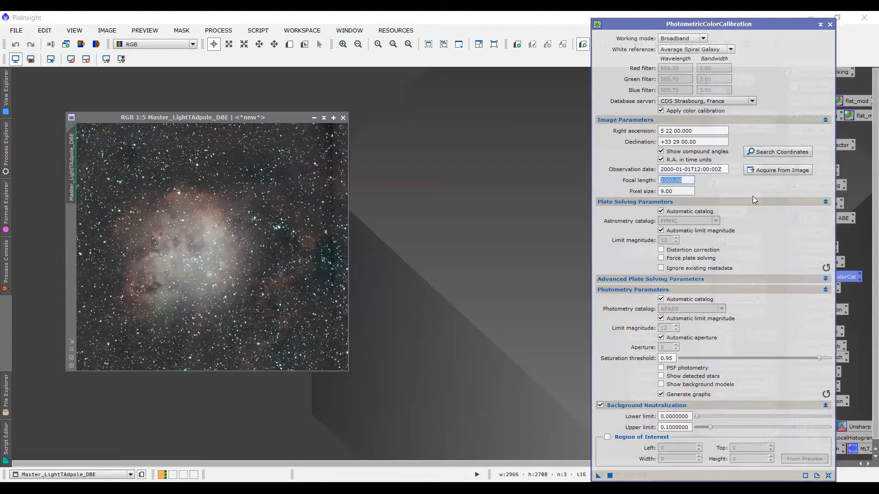
pyautogui.write('540')
pyautogui.press('Tab')
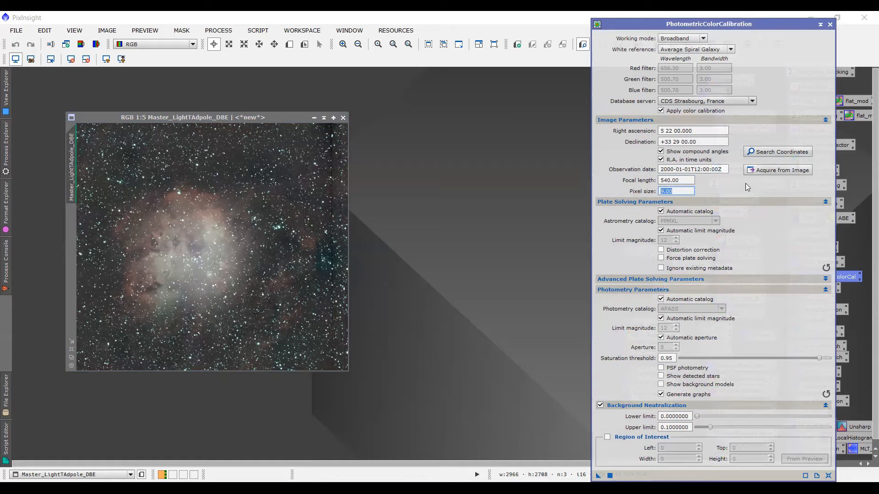
pyautogui.write('3.76')
pyautogui.moveTo(756, 24)
pyautogui.mouseDown()
pyautogui.moveTo(758, 34)
pyautogui.moveTo(758, 21)
pyautogui.mouseUp()
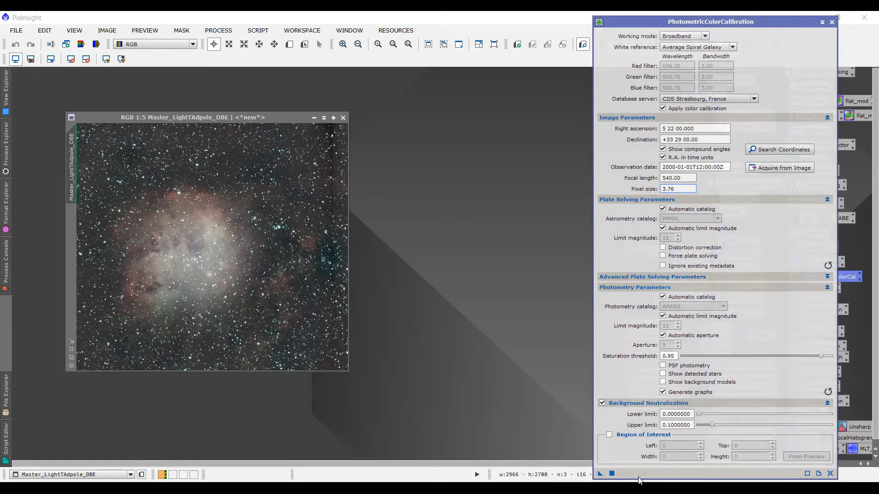
# Apply the photometric color calibration to the Master_LightTAdpole_DBE image
pyautogui.click(612, 473)
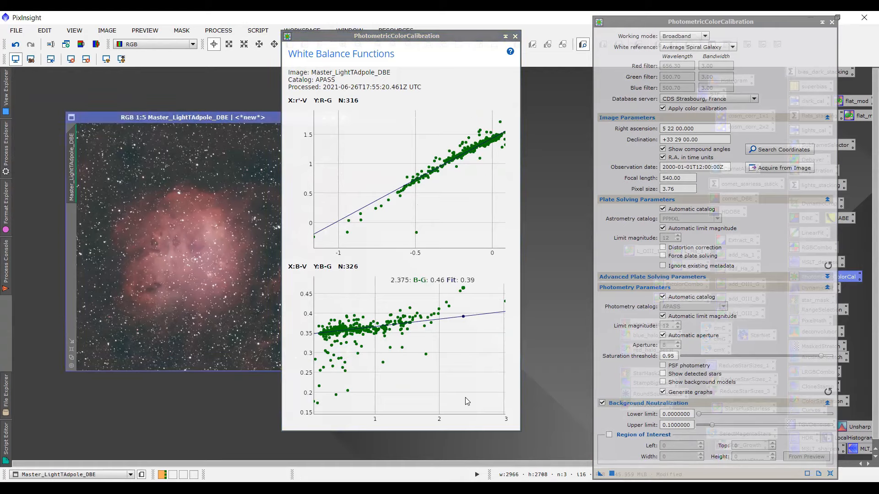
pyautogui.moveTo(183, 118); pyautogui.dragTo(161, 111)
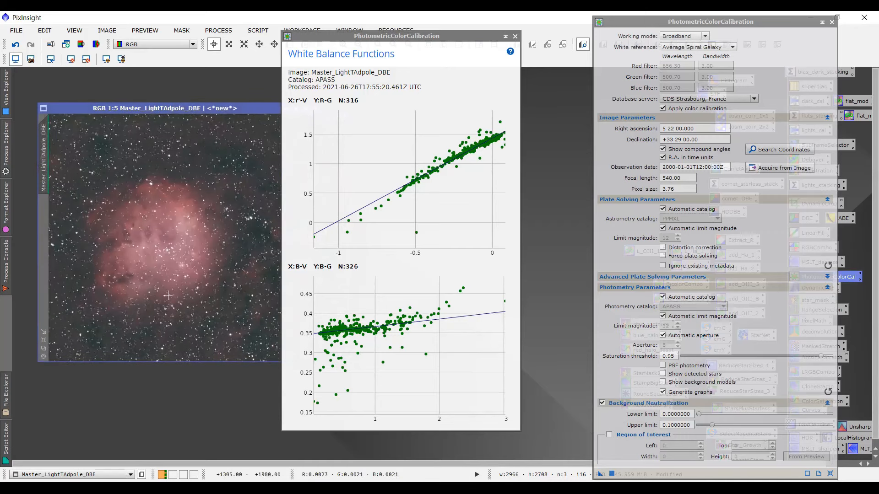
# Recompute the automatic screen stretch on the calibrated image and close the color calibration windows
pyautogui.click(106, 60)
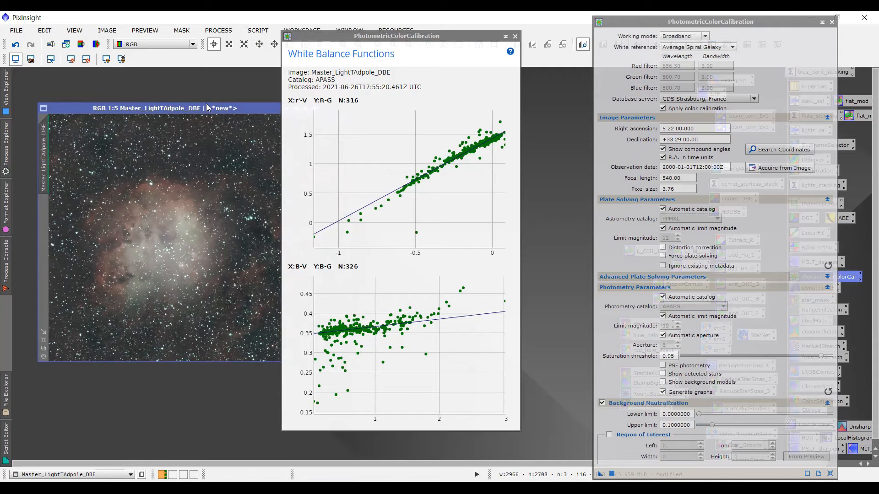
pyautogui.click(106, 59)
pyautogui.click(107, 60)
pyautogui.click(107, 62)
pyautogui.click(107, 62)
pyautogui.click(108, 62)
pyautogui.moveTo(149, 108); pyautogui.dragTo(142, 104)
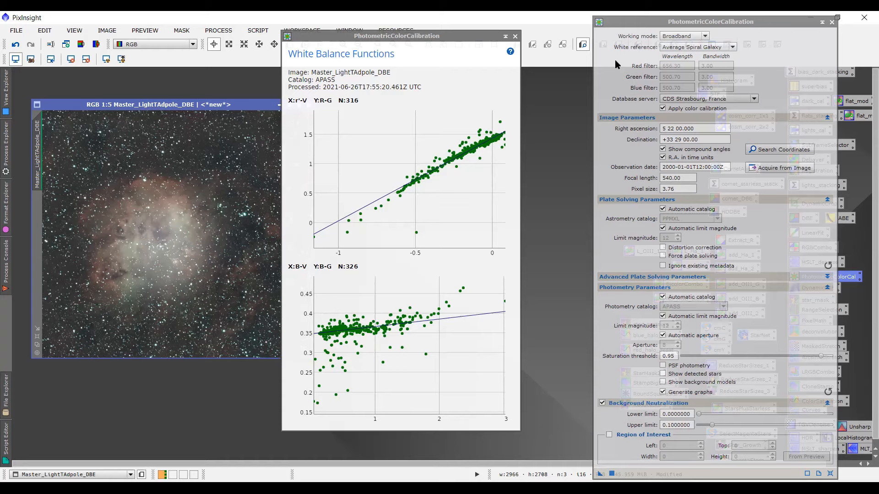
pyautogui.click(763, 24)
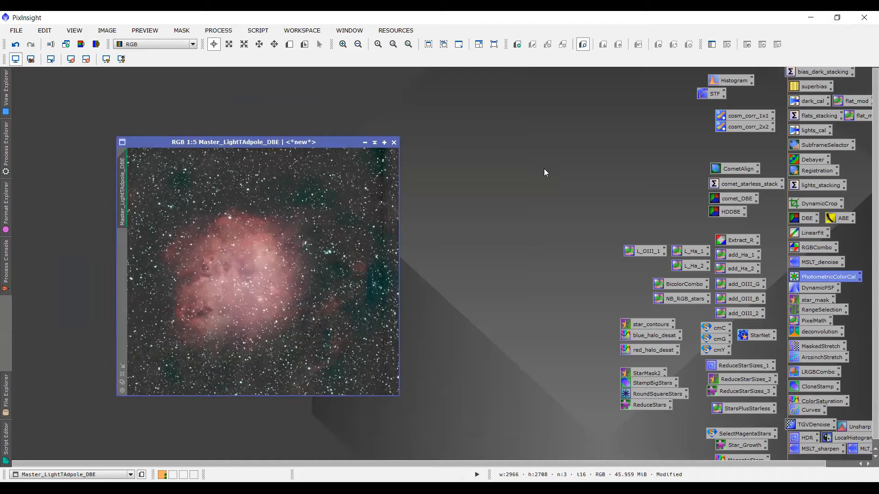
# Examine the calibrated image's histogram peaks in HistogramTransformation at high horizontal zoom
pyautogui.doubleClick(718, 81)
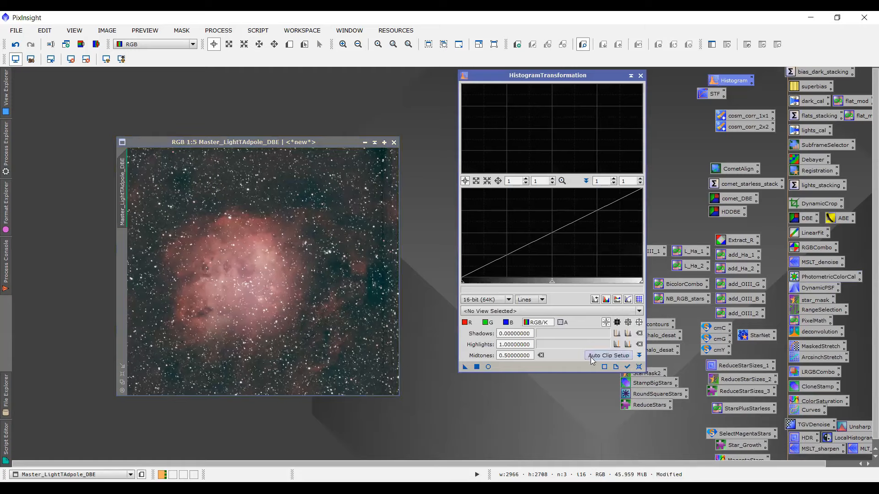
pyautogui.click(628, 368)
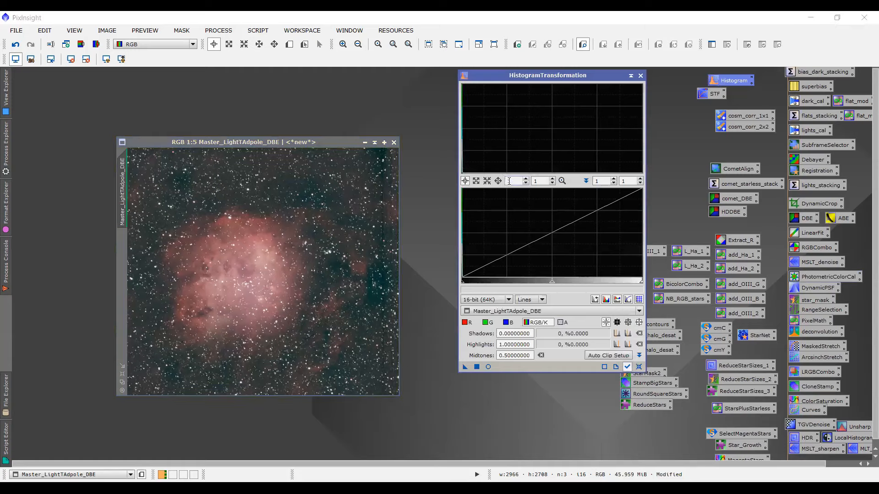
pyautogui.scroll(20, 510, 181)
pyautogui.scroll(20, 514, 182)
pyautogui.scroll(2, 515, 183)
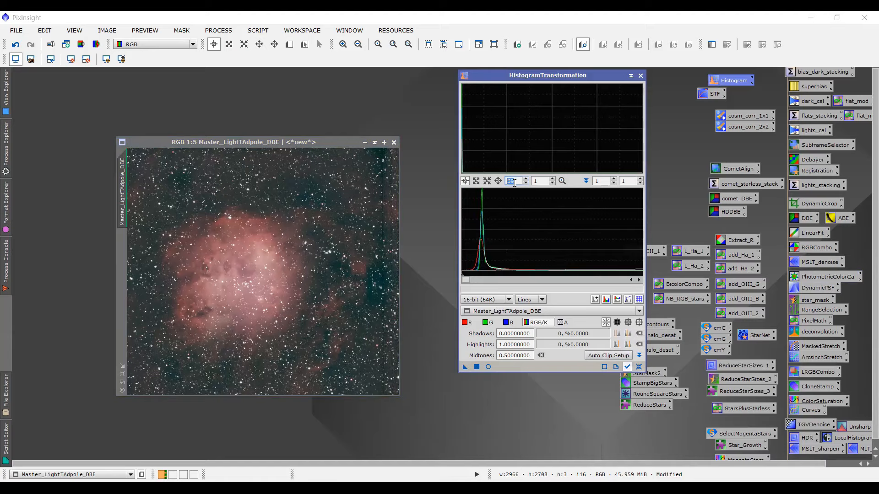
pyautogui.scroll(4, 515, 183)
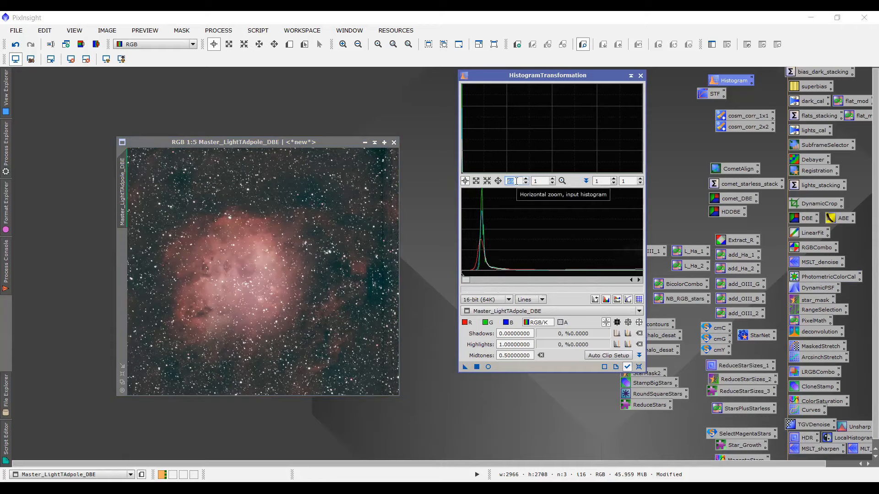
pyautogui.scroll(-20, 516, 182)
pyautogui.scroll(-20, 518, 181)
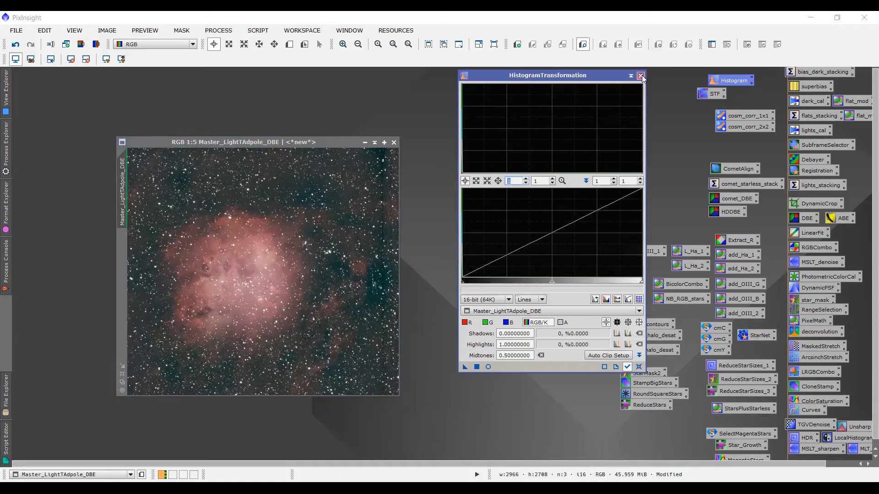
pyautogui.click(641, 76)
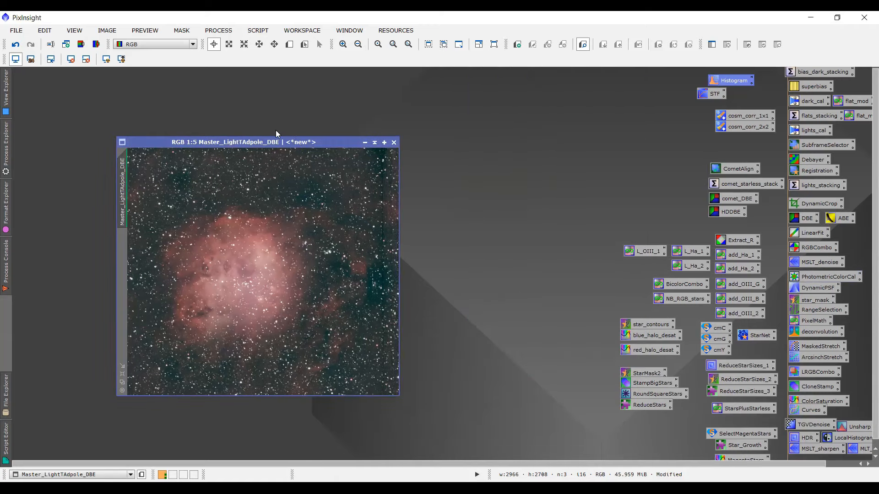
# Examine the star colors, nebula detail and background of the calibrated image at 2:1 and at full view
pyautogui.moveTo(276, 139); pyautogui.dragTo(225, 116)
pyautogui.scroll(5, 277, 265)
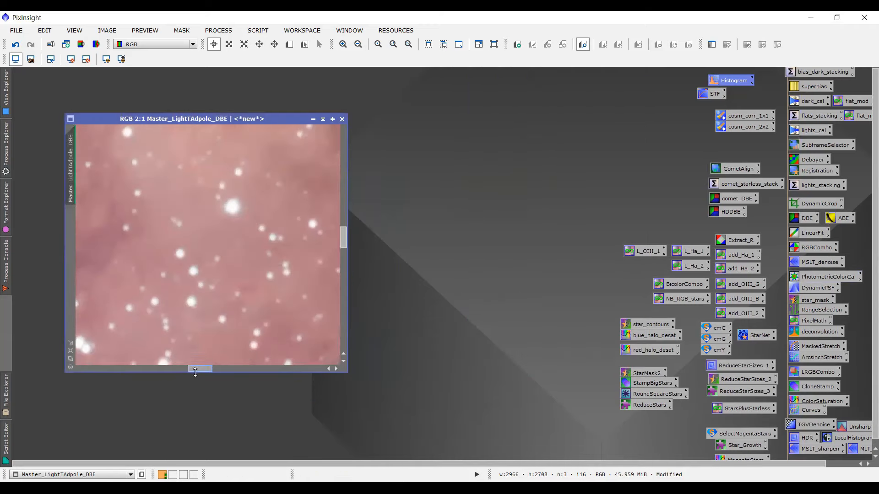
pyautogui.moveTo(195, 368); pyautogui.dragTo(116, 358)
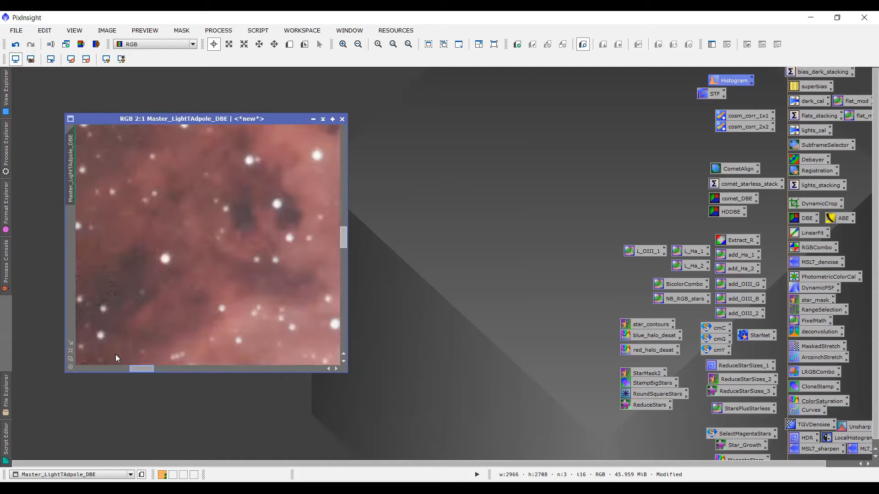
pyautogui.scroll(-5, 110, 355)
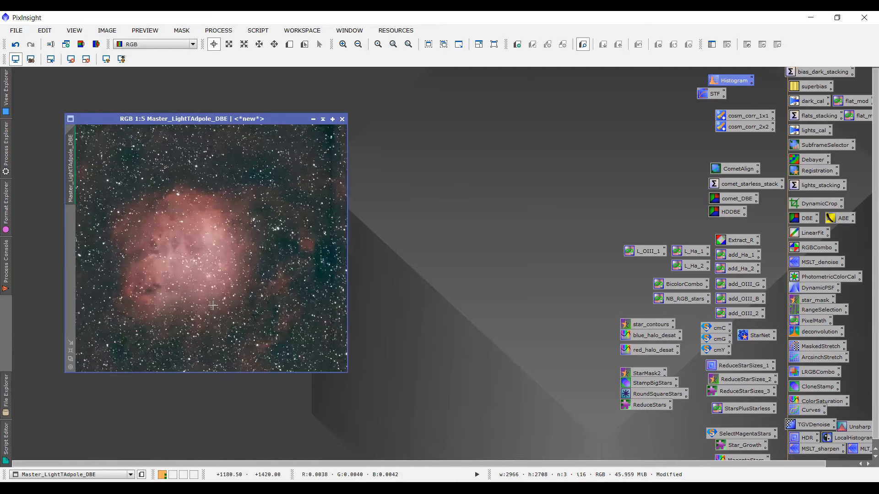
pyautogui.moveTo(218, 122); pyautogui.dragTo(194, 128)
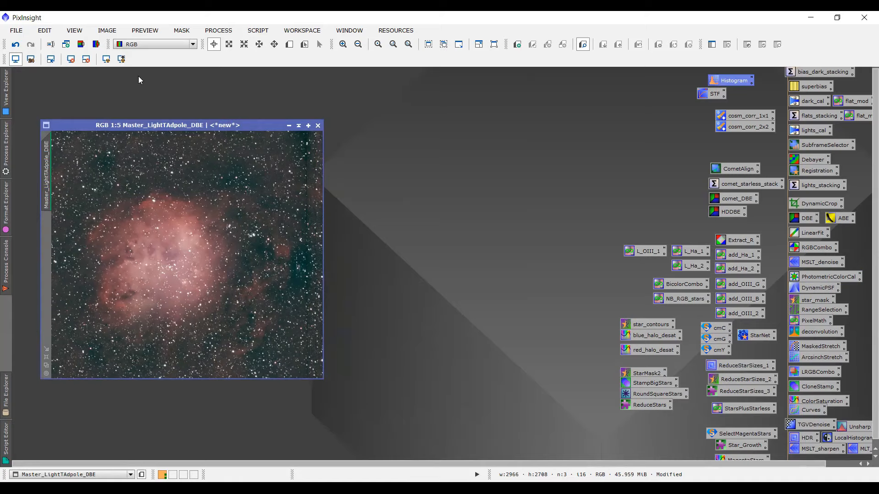
pyautogui.moveTo(180, 127); pyautogui.dragTo(175, 111)
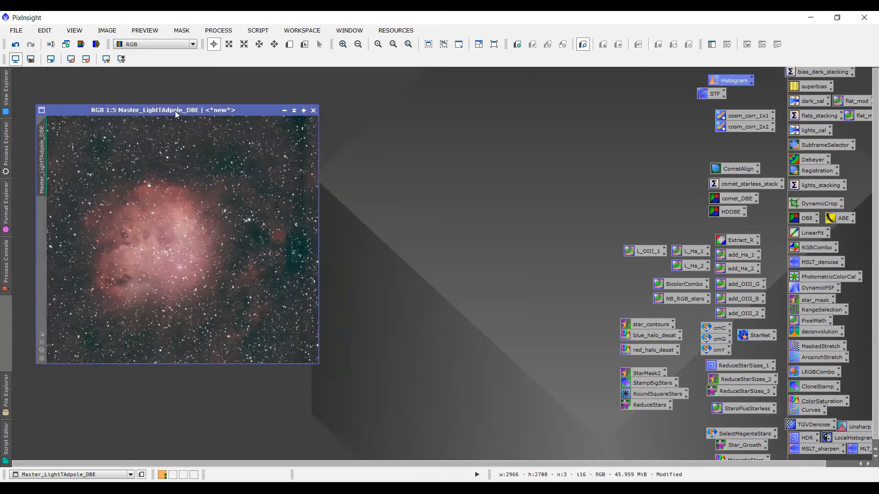
pyautogui.moveTo(174, 111); pyautogui.dragTo(170, 104)
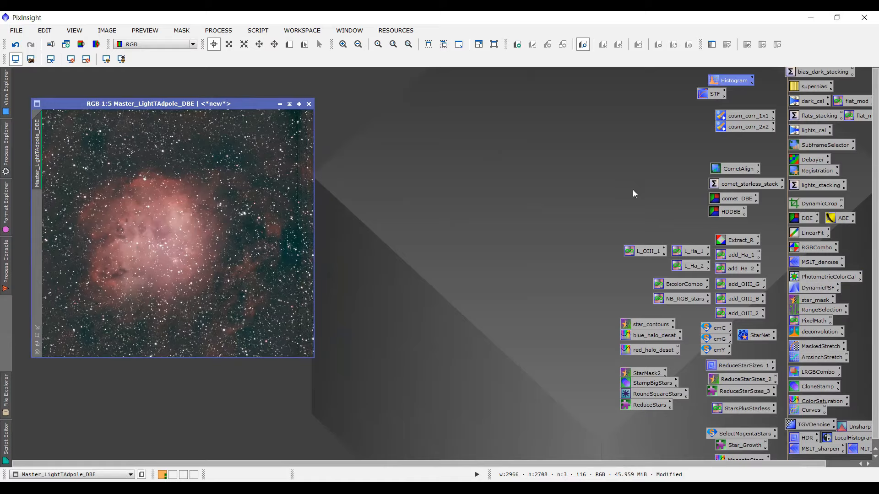
pyautogui.moveTo(183, 98); pyautogui.dragTo(184, 96)
pyautogui.scroll(5, 181, 201)
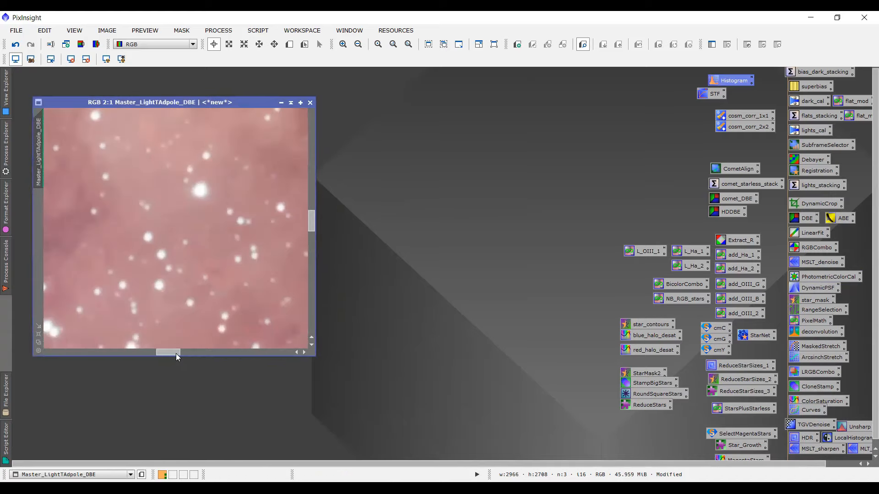
pyautogui.moveTo(173, 356); pyautogui.dragTo(95, 359)
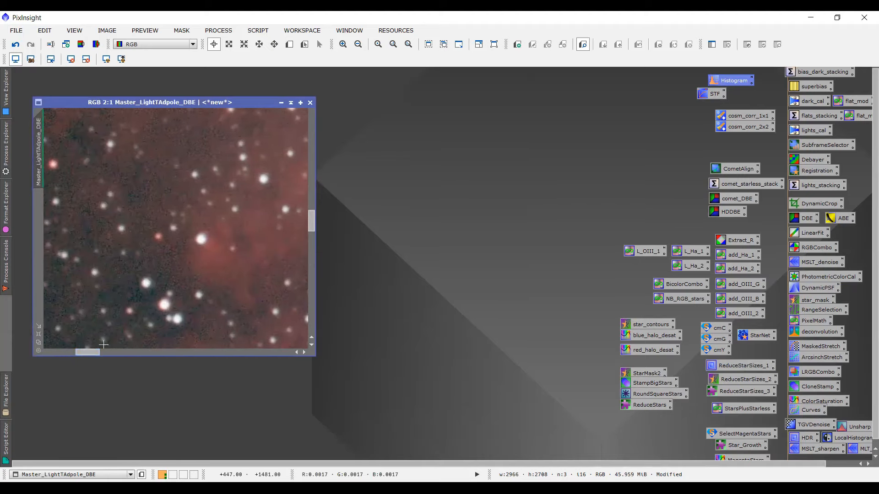
pyautogui.scroll(5, 165, 311)
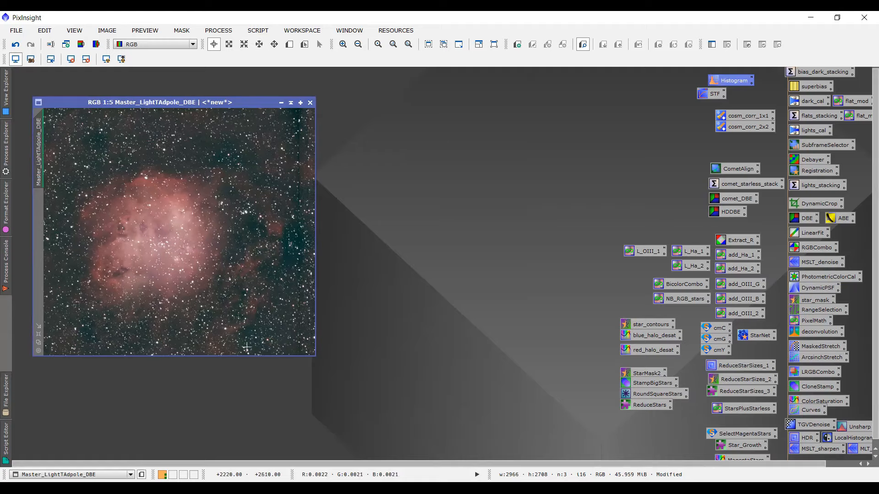
# Extract the luminance of Master_LightTAdpole_DBE as a separate grayscale image and place it over the color image
pyautogui.click(81, 45)
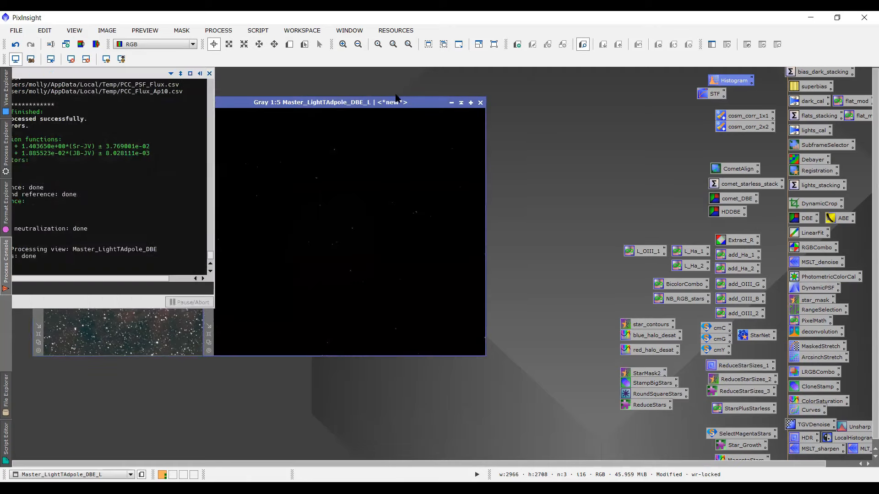
pyautogui.moveTo(396, 98); pyautogui.dragTo(306, 133)
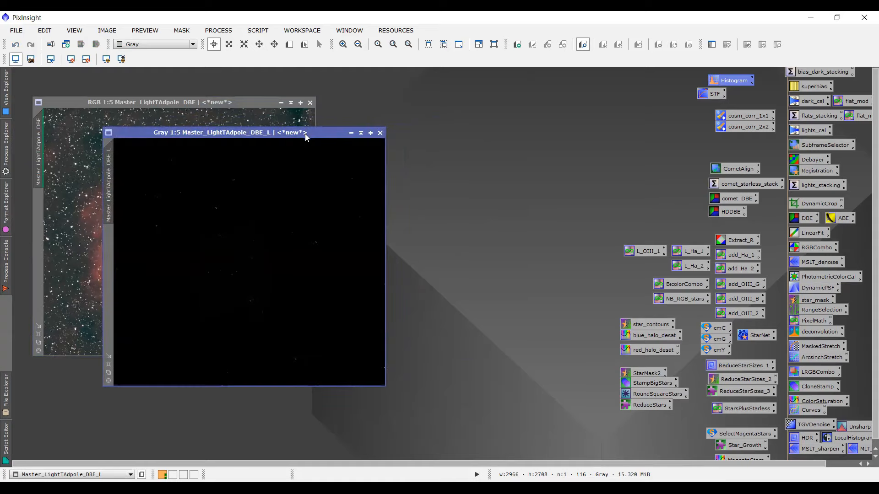
pyautogui.moveTo(266, 134); pyautogui.dragTo(238, 131)
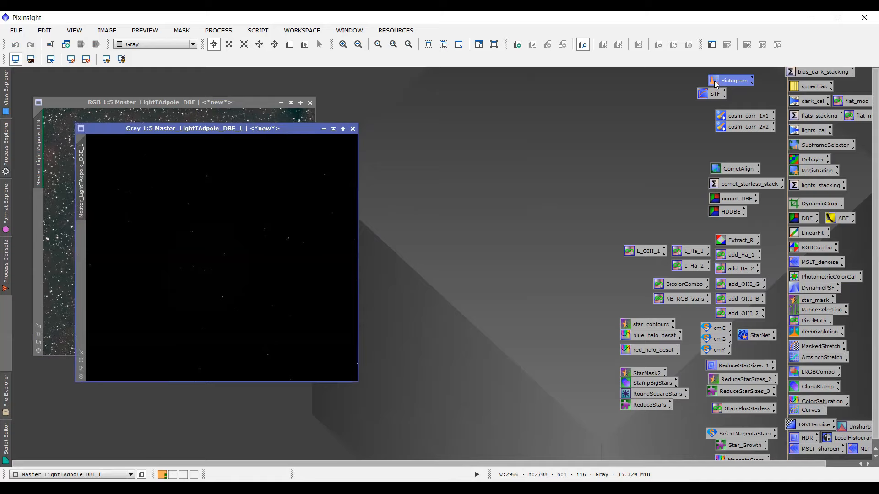
# Auto-stretch the luminance image with ScreenTransferFunction and transfer that stretch to HistogramTransformation
pyautogui.doubleClick(717, 84)
pyautogui.doubleClick(706, 98)
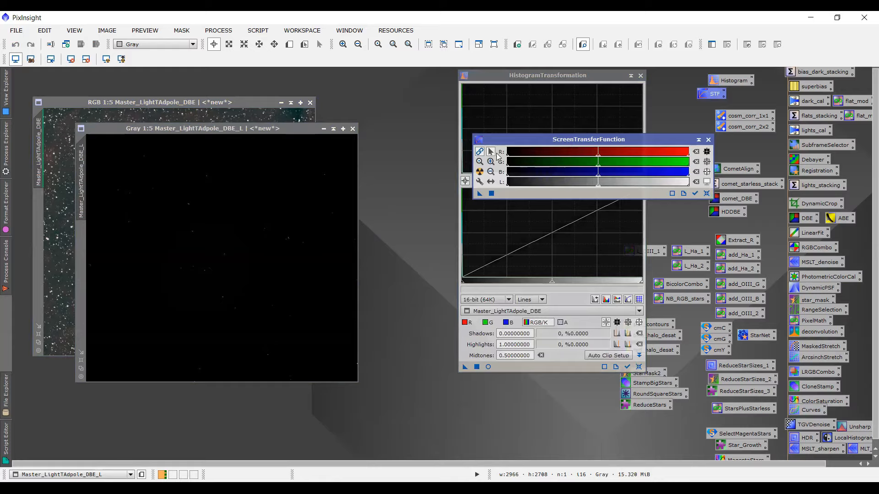
pyautogui.click(480, 174)
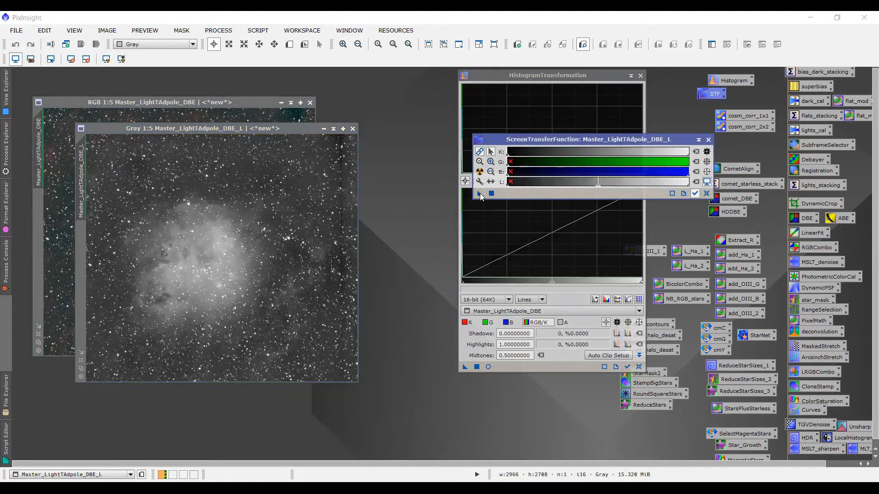
pyautogui.moveTo(479, 194); pyautogui.dragTo(522, 360)
pyautogui.moveTo(525, 366); pyautogui.dragTo(525, 366)
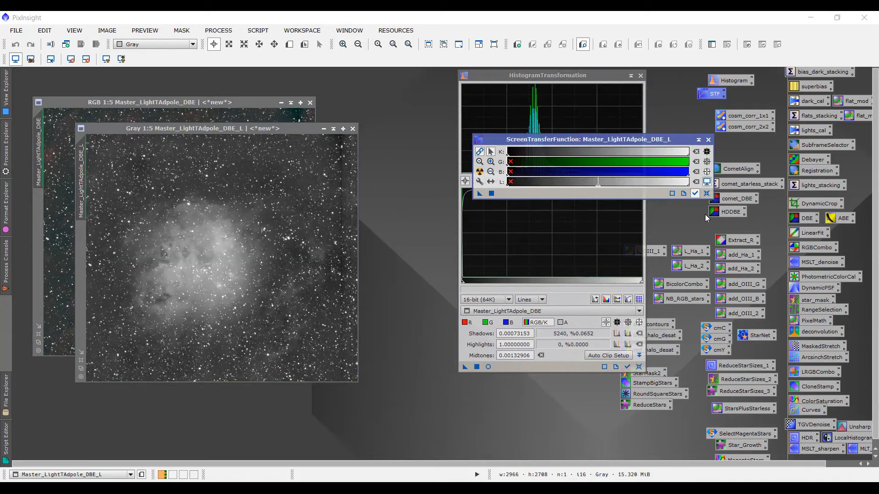
# Reset the screen stretch, permanently apply the transferred histogram stretch to Master_LightTAdpole_DBE_L, and reset HistogramTransformation
pyautogui.click(706, 193)
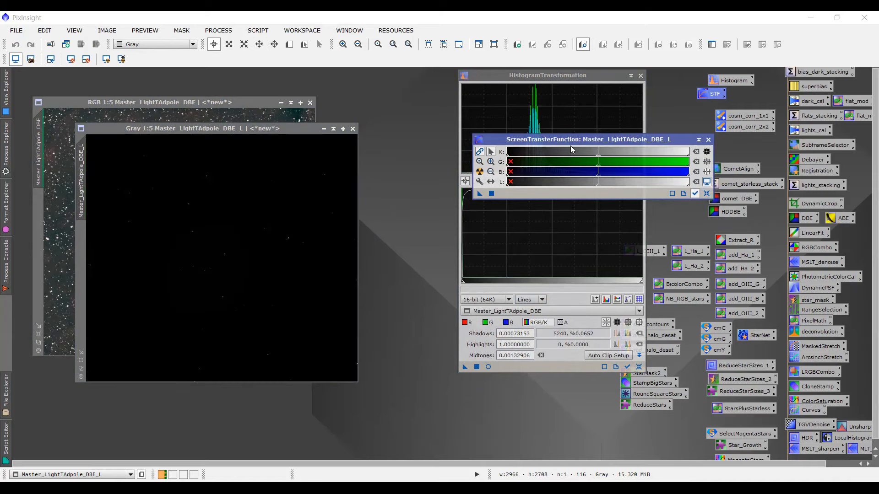
pyautogui.click(709, 140)
pyautogui.moveTo(466, 366); pyautogui.dragTo(275, 226)
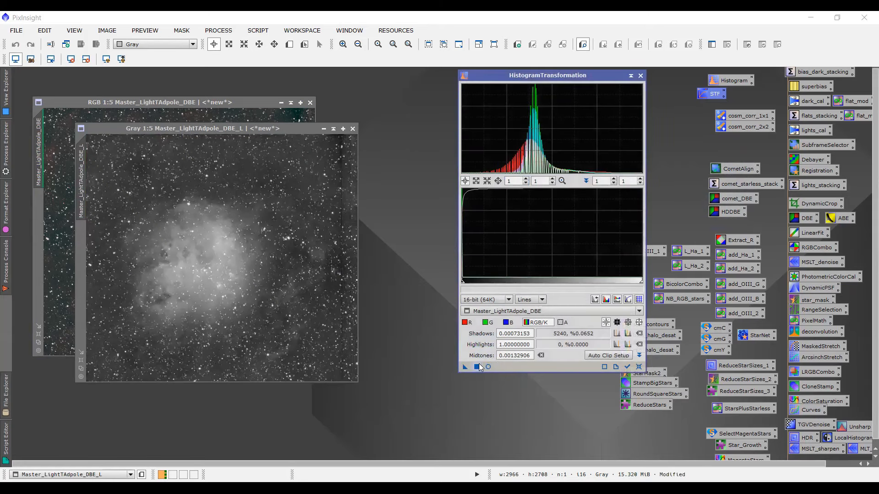
pyautogui.moveTo(185, 130); pyautogui.dragTo(198, 138)
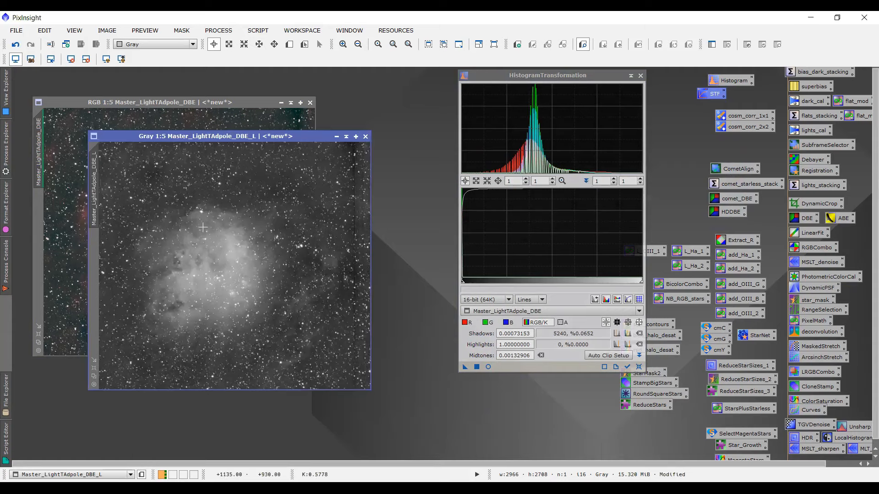
pyautogui.click(639, 367)
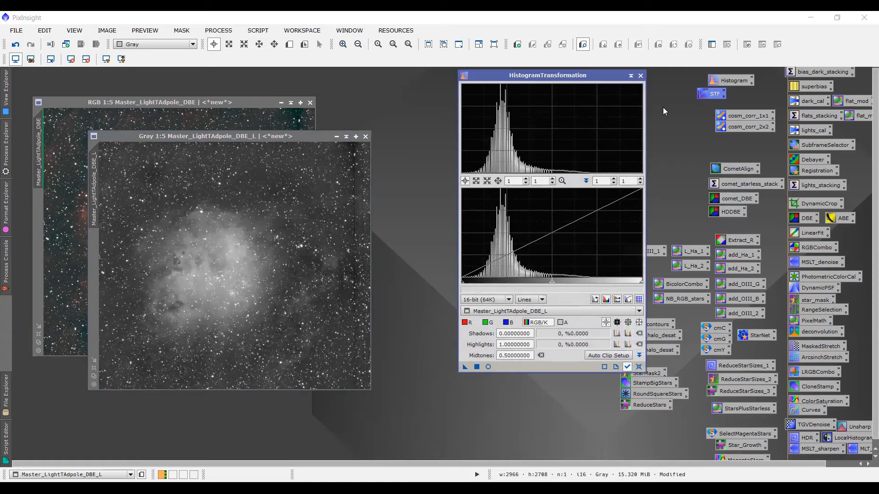
pyautogui.click(640, 76)
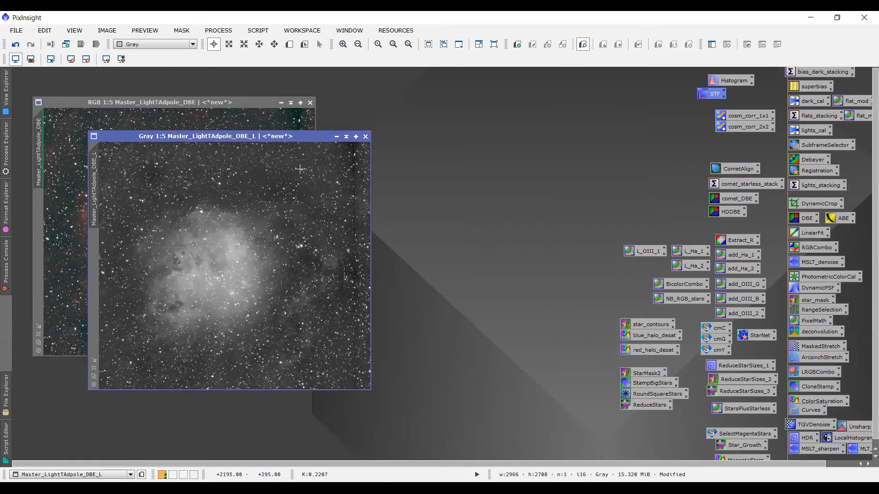
# Auto-clip the shadows of Master_LightTAdpole_DBE_L at 0.11262684 with HistogramTransformation, apply it and close the process window
pyautogui.doubleClick(715, 80)
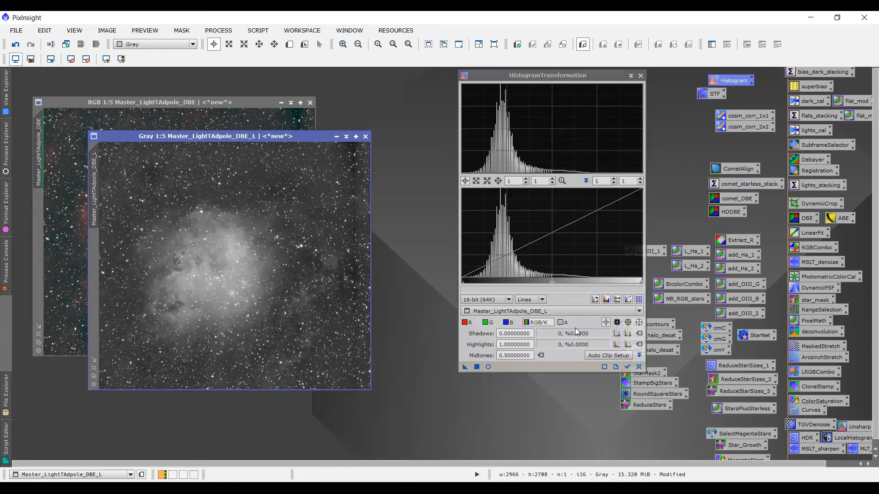
pyautogui.click(627, 334)
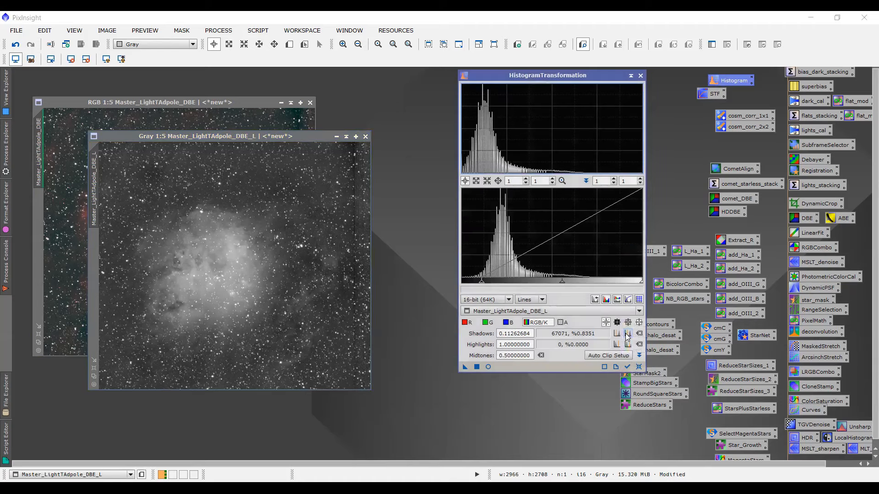
pyautogui.click(628, 367)
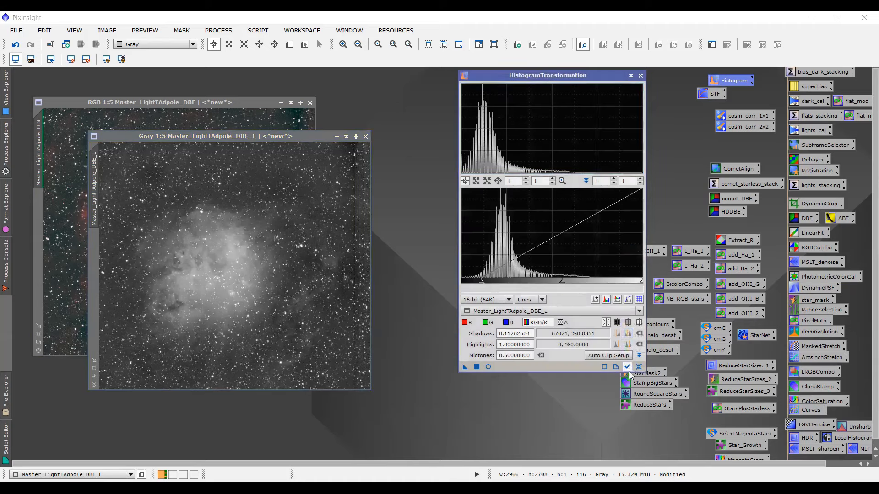
pyautogui.click(216, 140)
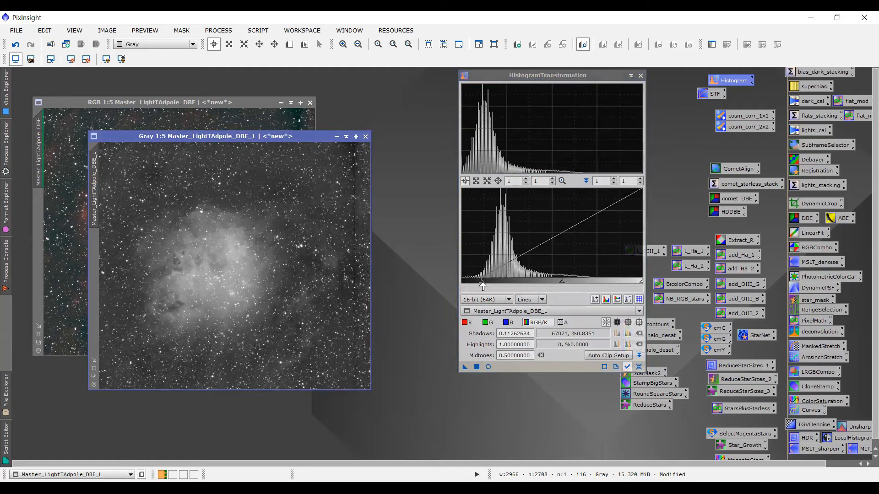
pyautogui.click(477, 367)
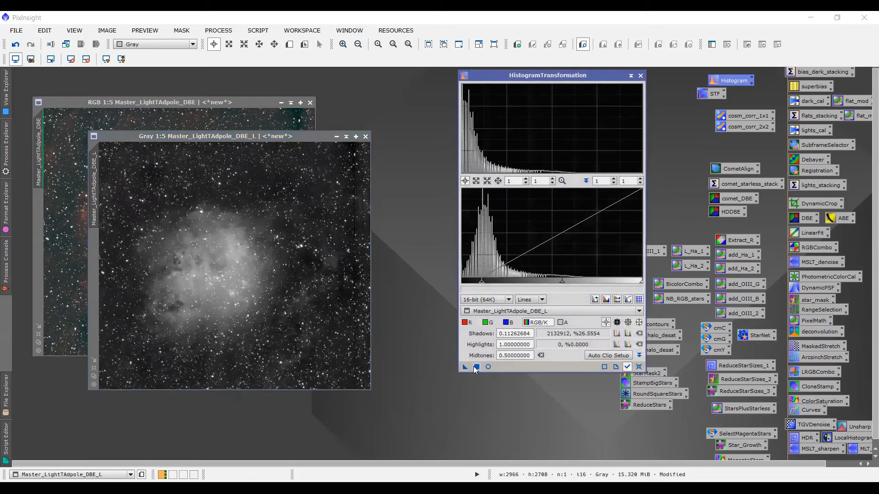
pyautogui.click(640, 76)
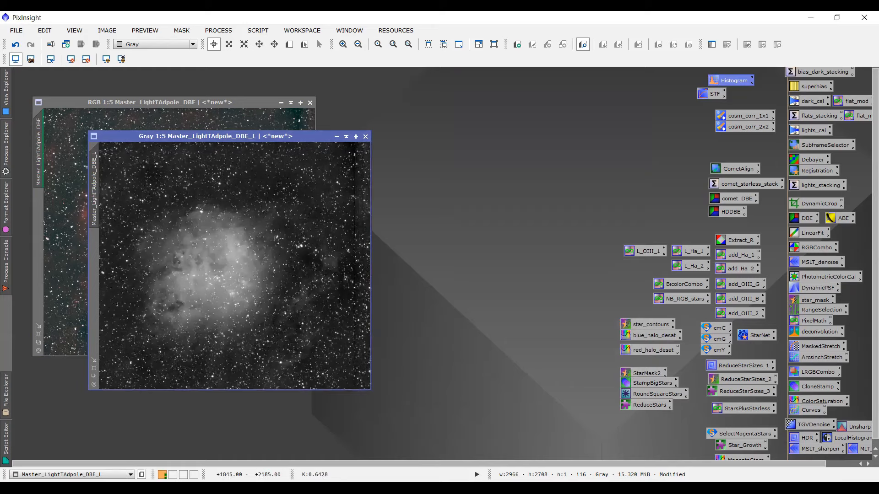
# Shade the luminance image window, move it away from the color image, and reposition the Master_LightTAdpole_DBE window in the workspace
pyautogui.click(347, 137)
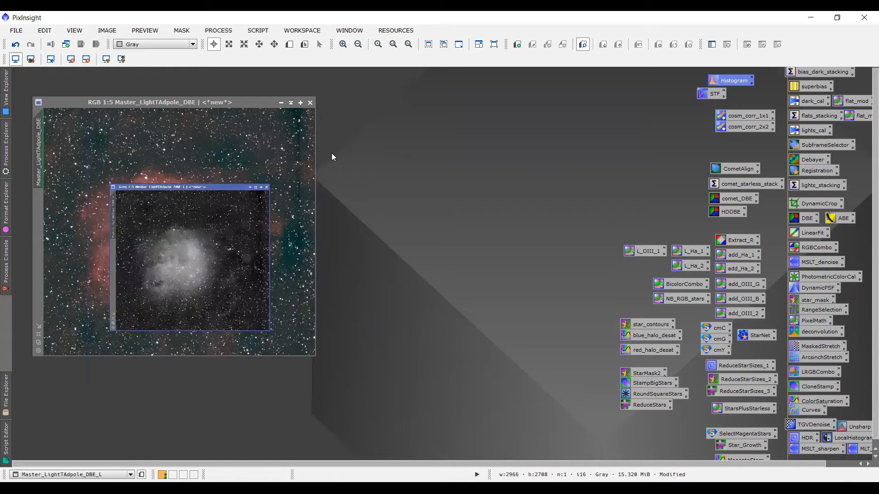
pyautogui.moveTo(506, 94); pyautogui.dragTo(519, 86)
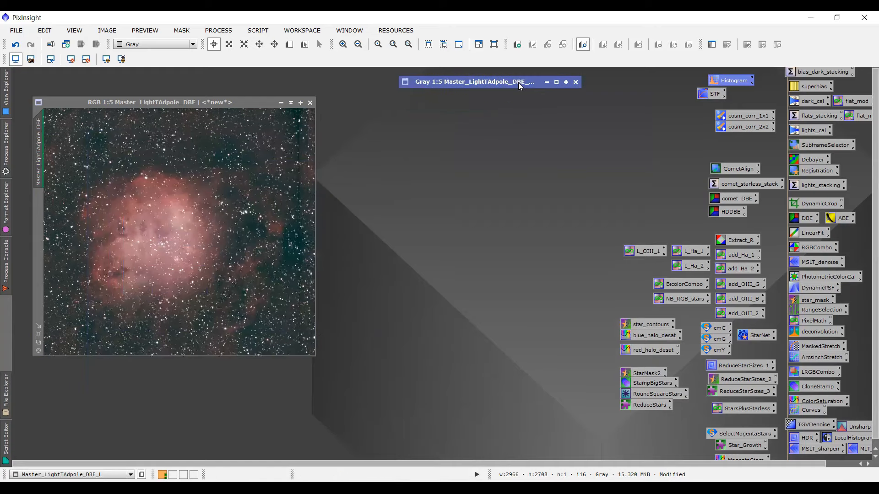
pyautogui.click(252, 101)
pyautogui.moveTo(217, 110); pyautogui.dragTo(239, 121)
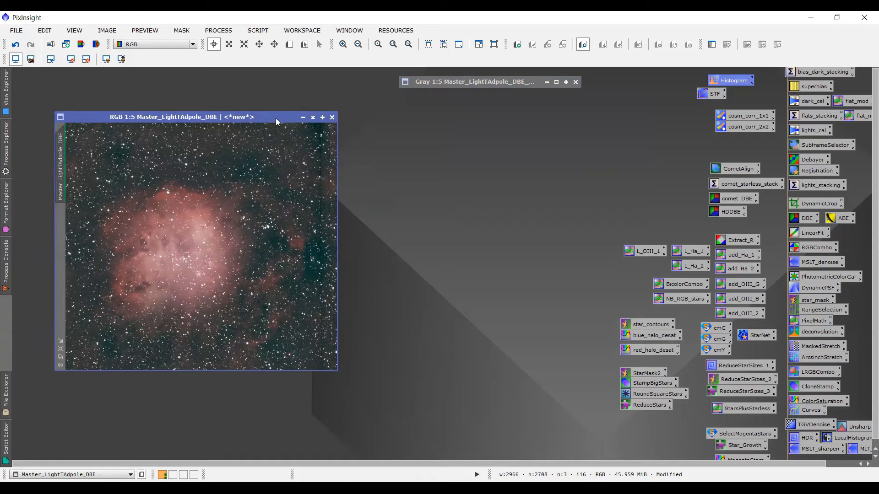
pyautogui.moveTo(275, 117); pyautogui.dragTo(270, 114)
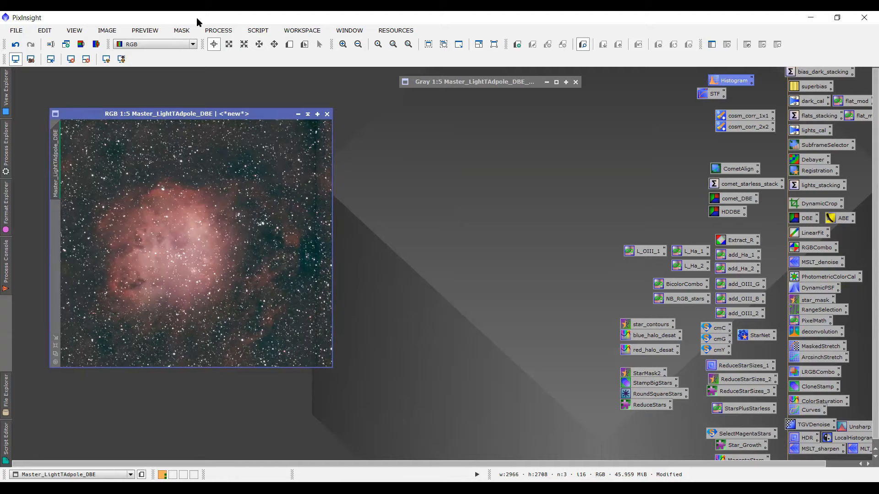
# Apply Master_LightTAdpole_DBE_L as an inverted mask to the color image Master_LightTAdpole_DBE
pyautogui.click(183, 30)
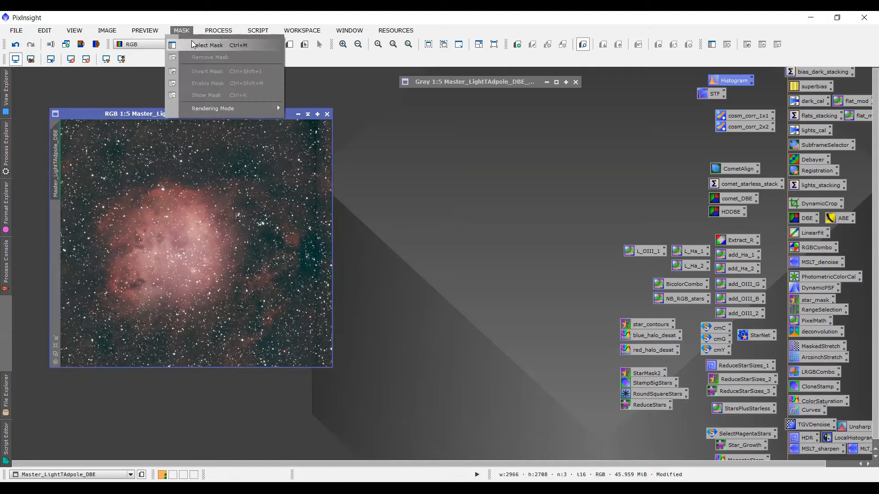
pyautogui.click(207, 45)
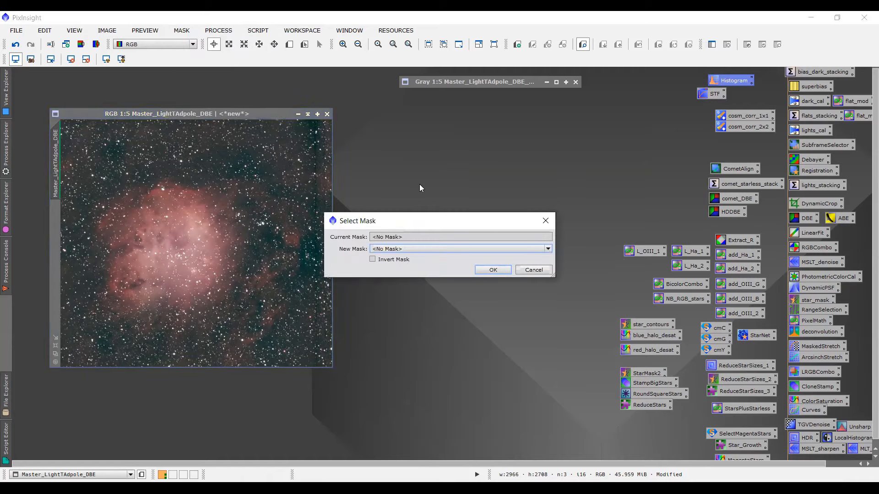
pyautogui.click(434, 248)
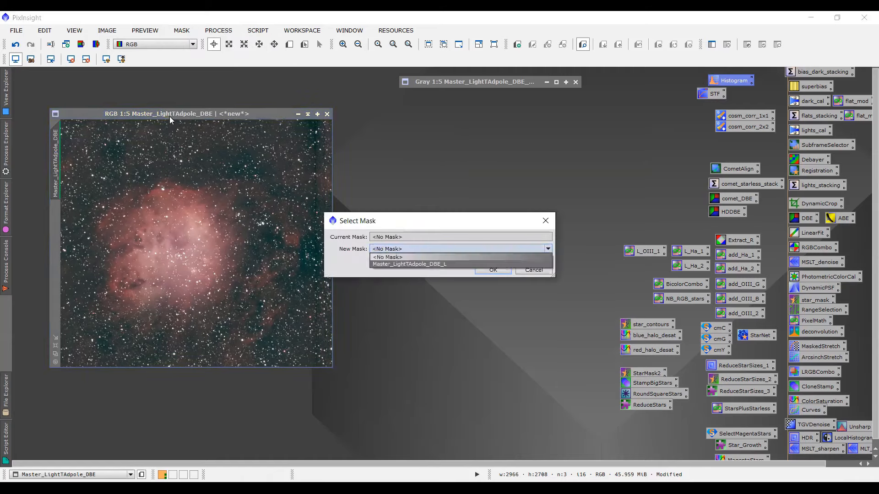
pyautogui.click(408, 263)
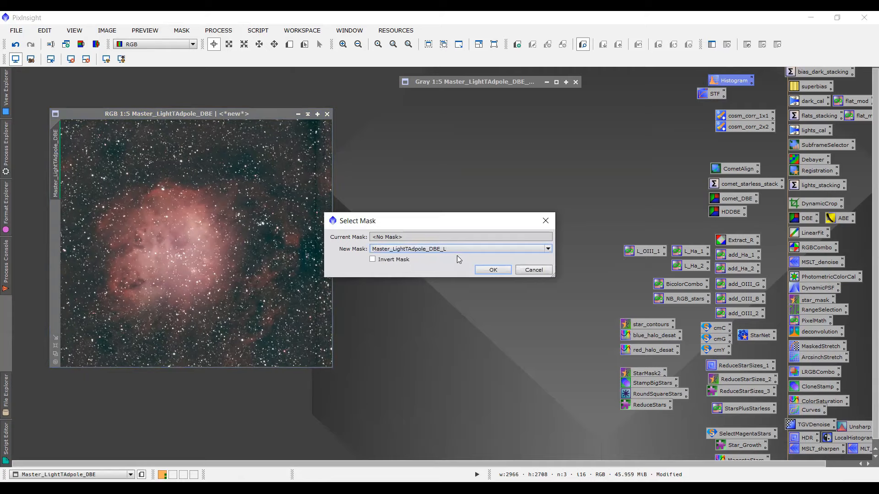
pyautogui.click(391, 258)
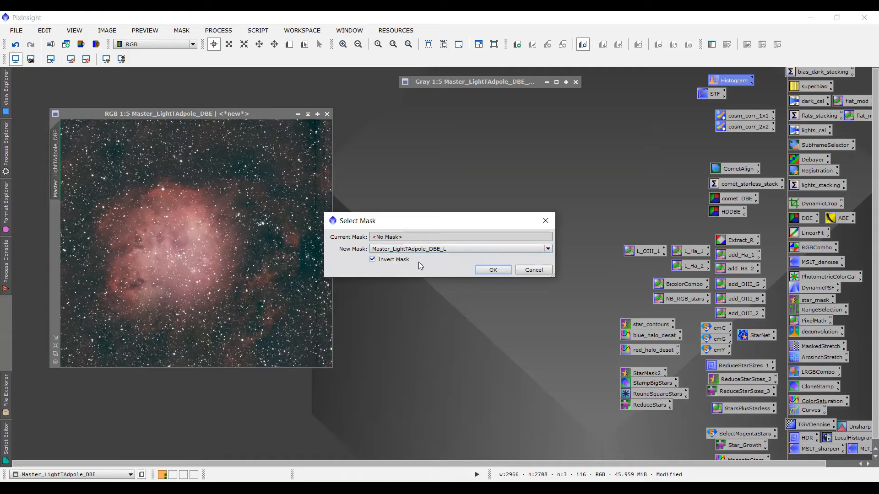
pyautogui.click(481, 272)
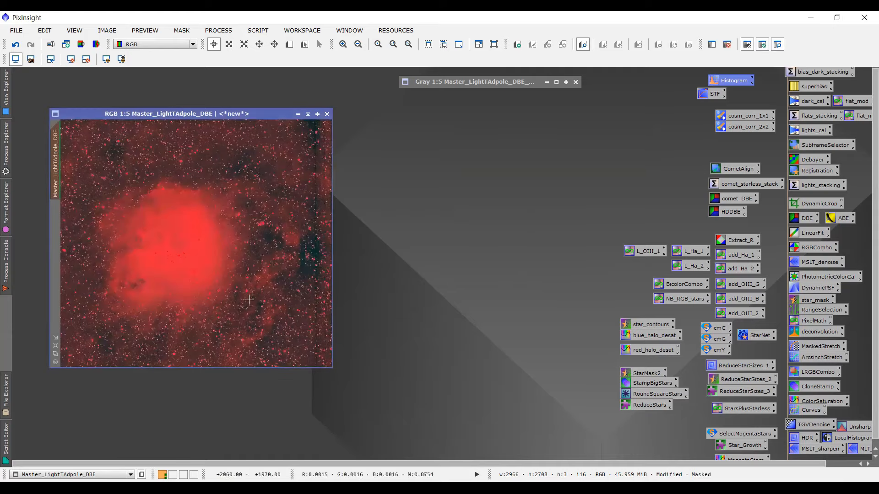
# Examine the mask's coverage of stars, nebula and background at 1:1, inverting the mask for comparison and inverting it back
pyautogui.scroll(4, 168, 210)
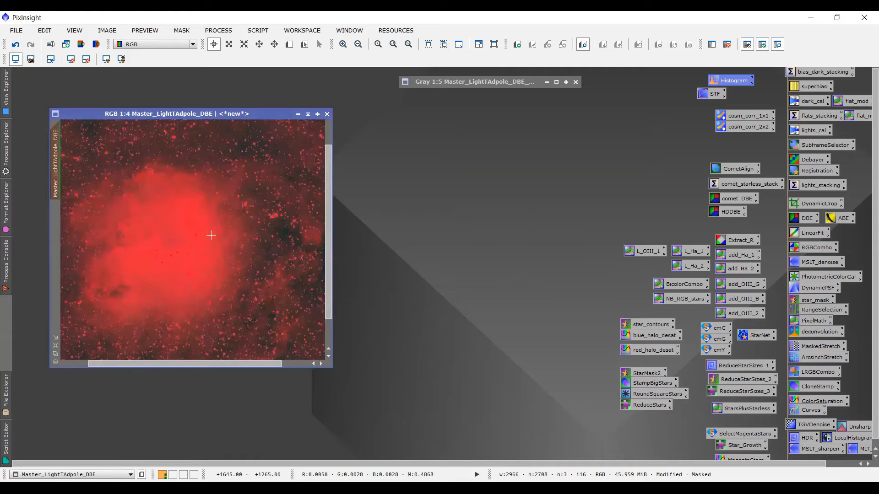
pyautogui.moveTo(198, 363); pyautogui.dragTo(240, 349)
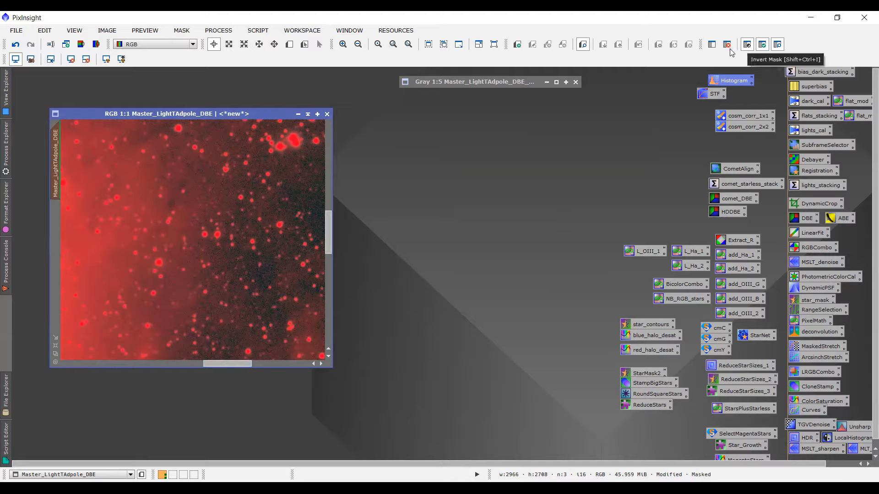
pyautogui.click(181, 30)
pyautogui.click(203, 72)
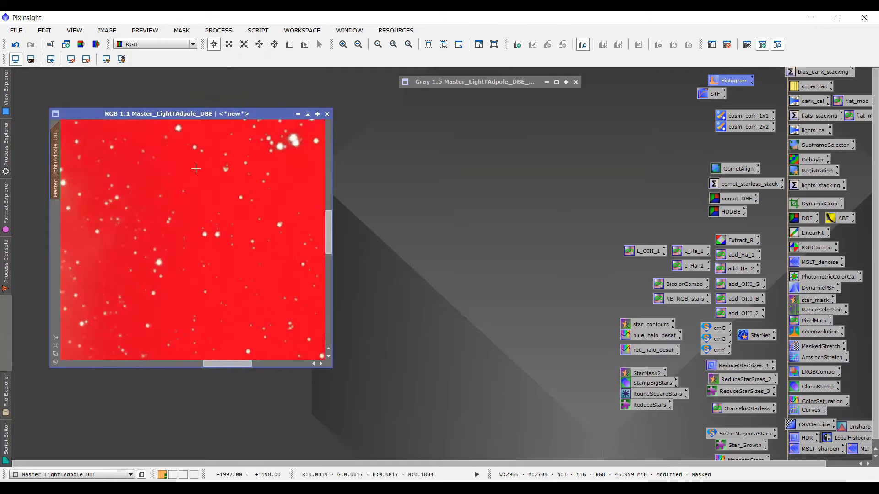
pyautogui.moveTo(218, 365); pyautogui.dragTo(131, 364)
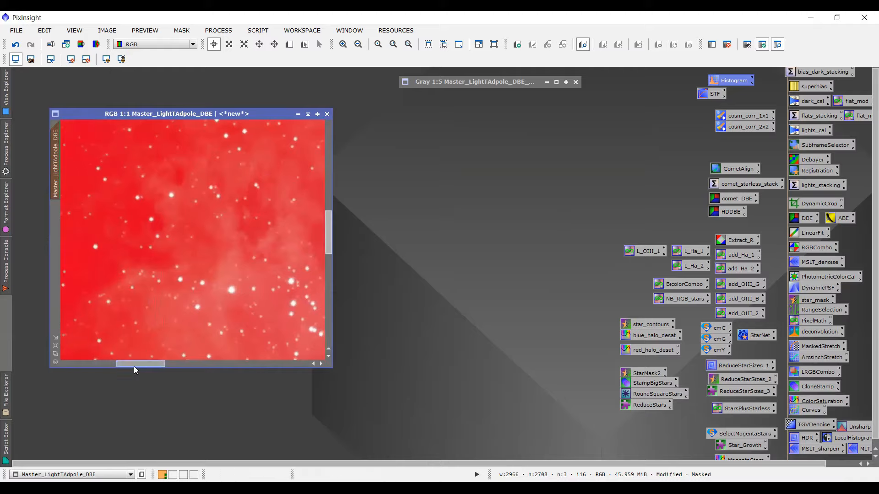
pyautogui.moveTo(131, 364); pyautogui.dragTo(146, 353)
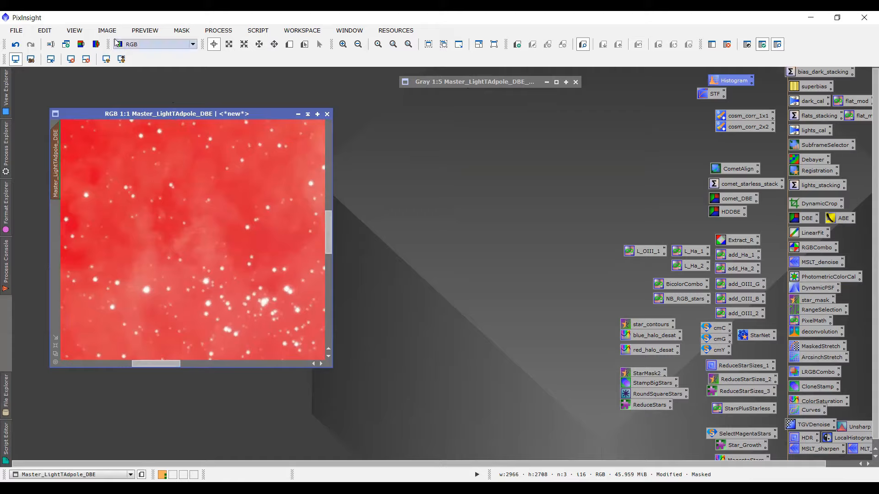
pyautogui.click(182, 30)
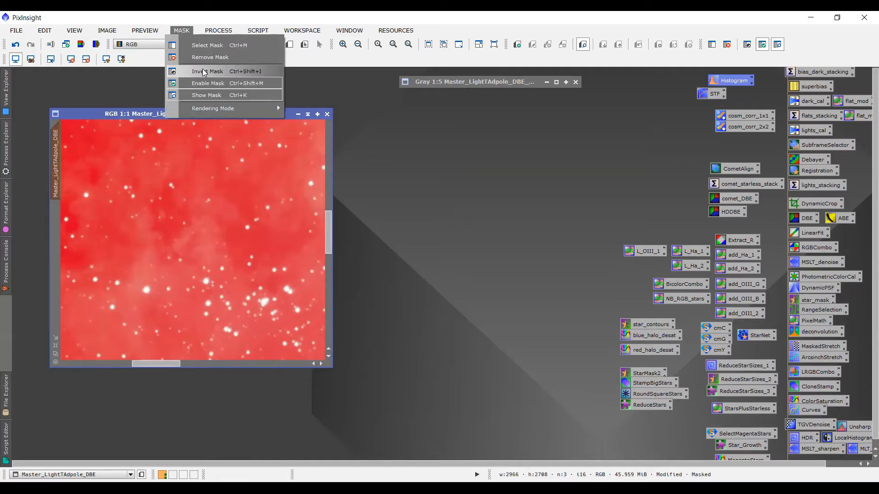
pyautogui.click(197, 71)
pyautogui.moveTo(169, 364); pyautogui.dragTo(265, 364)
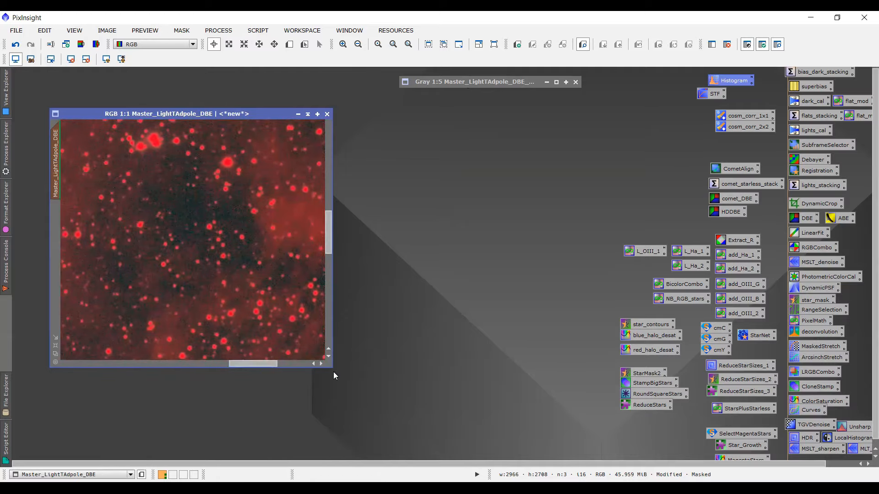
# Enlarge the color image window, hide the mask overlay while keeping the mask enabled, and view the whole image at 1:4
pyautogui.moveTo(331, 369); pyautogui.dragTo(400, 438)
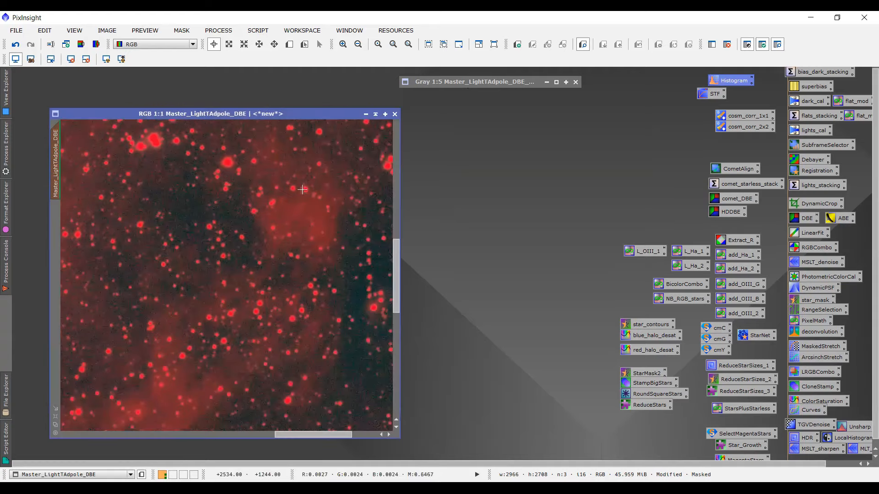
pyautogui.click(180, 30)
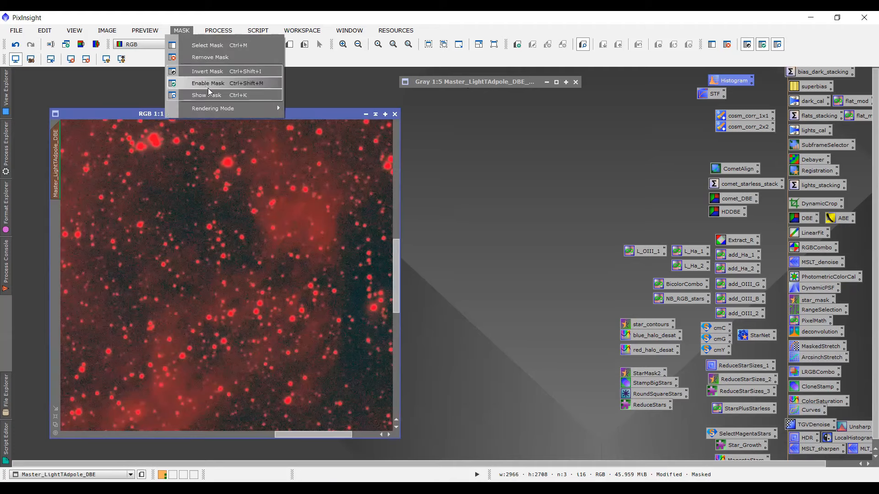
pyautogui.click(253, 98)
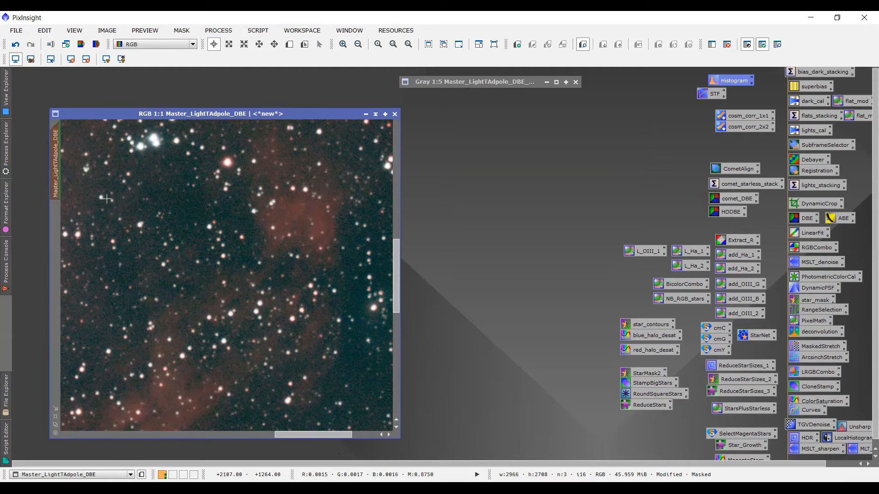
pyautogui.moveTo(61, 138)
pyautogui.scroll(-3, 244, 275)
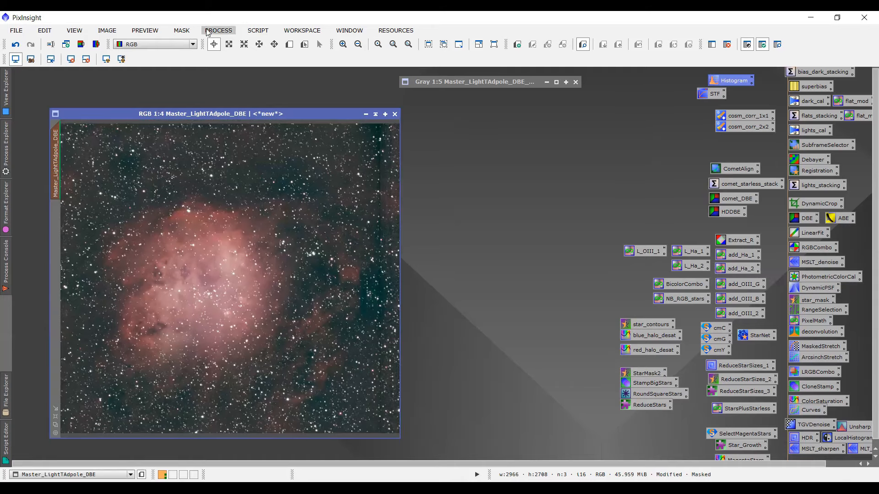
pyautogui.doubleClick(810, 263)
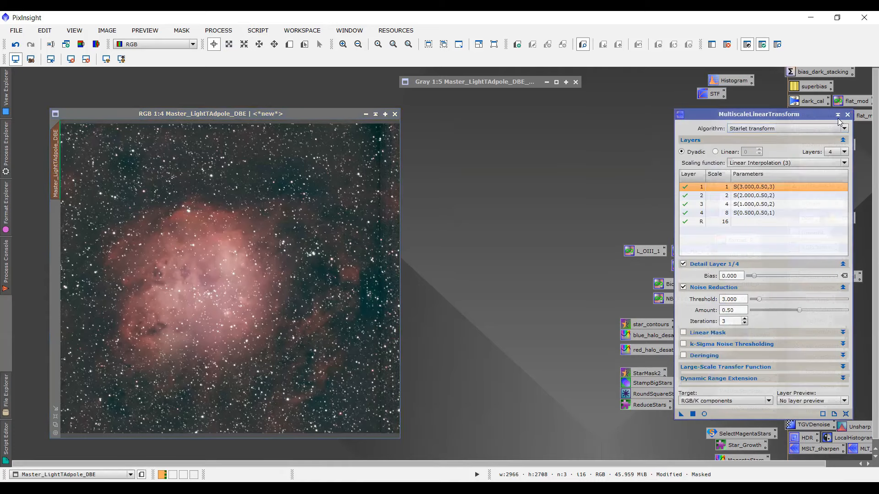
pyautogui.moveTo(789, 112); pyautogui.dragTo(515, 90)
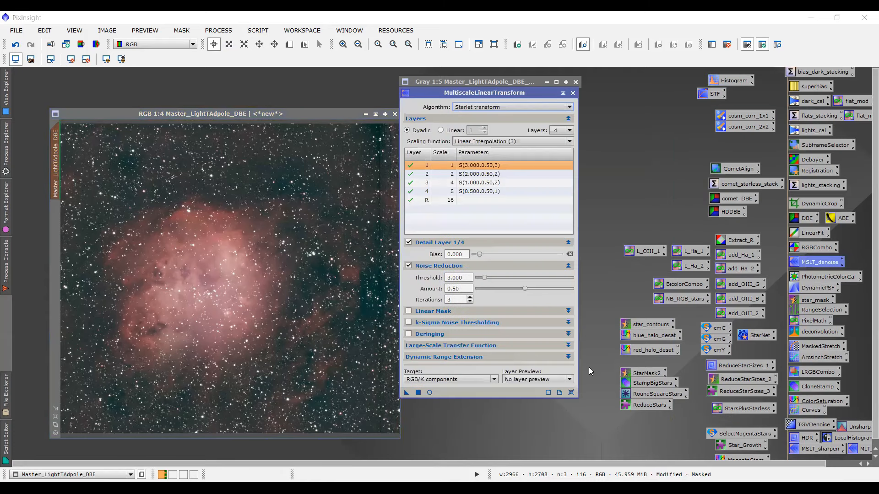
pyautogui.click(571, 391)
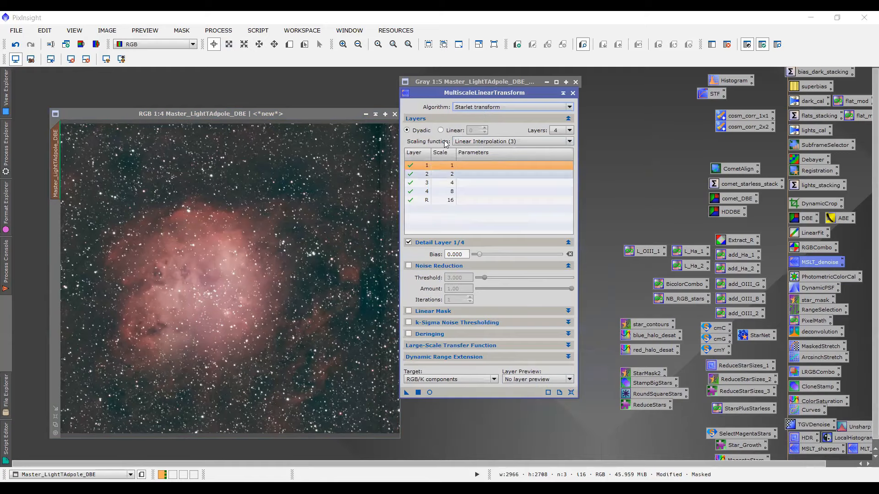
pyautogui.click(572, 93)
# Open MultiscaleLinearTransform with the saved MSLT_denoise settings, place it beside the color image, and keep the number of layers at 4
pyautogui.doubleClick(813, 263)
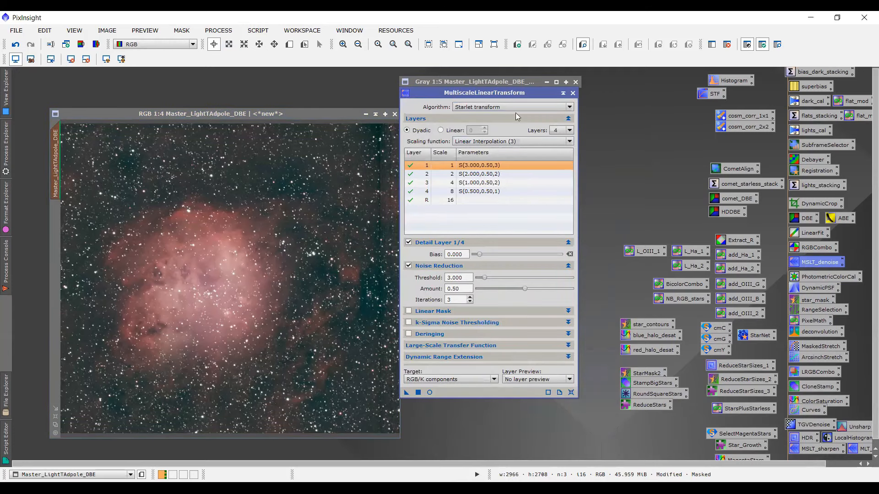
pyautogui.moveTo(455, 94); pyautogui.dragTo(517, 116)
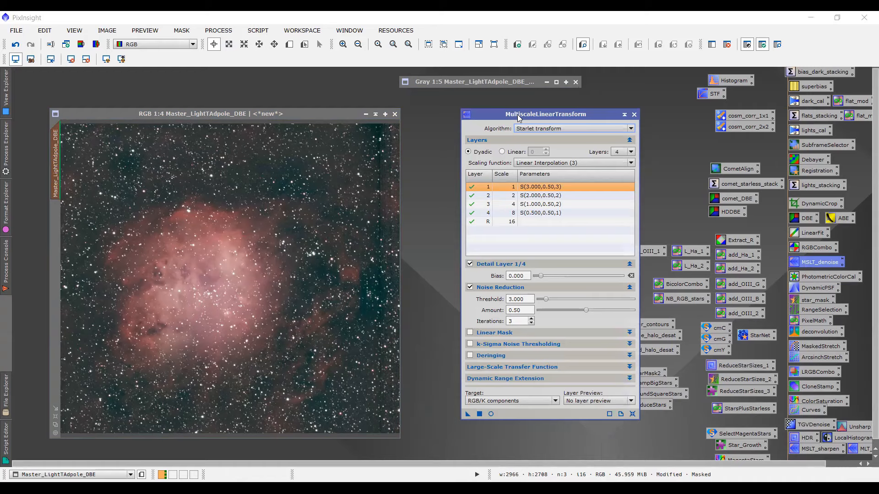
pyautogui.moveTo(518, 114); pyautogui.dragTo(498, 105)
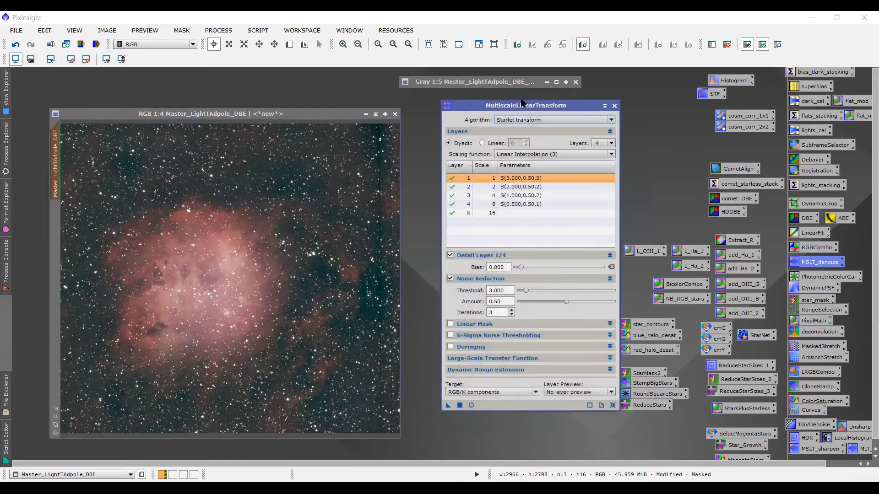
pyautogui.moveTo(548, 120)
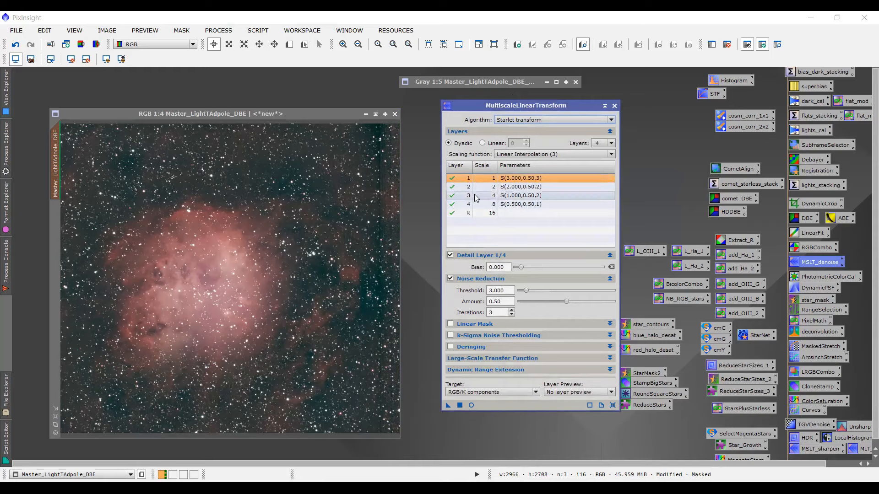
pyautogui.click(602, 147)
pyautogui.click(602, 147)
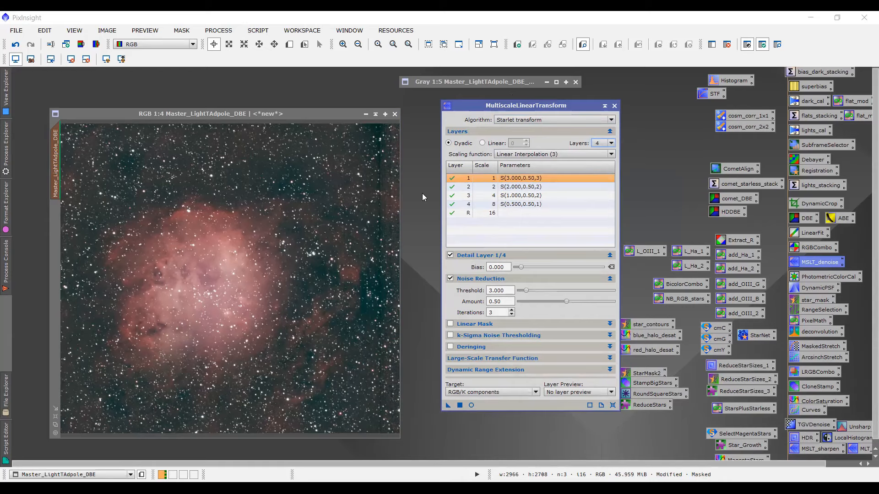
# Examine the background noise in the color image at 3:1 and review layer 1's noise reduction threshold, amount and iterations
pyautogui.scroll(5, 225, 247)
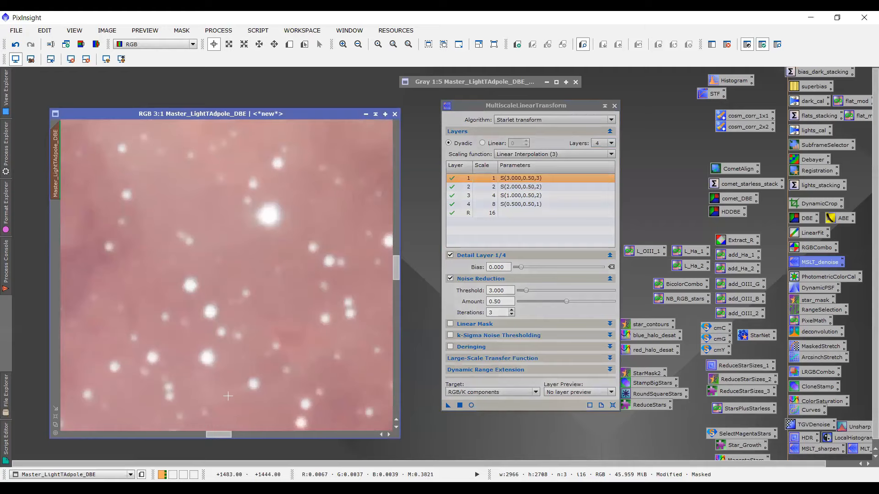
pyautogui.moveTo(228, 435); pyautogui.dragTo(330, 435)
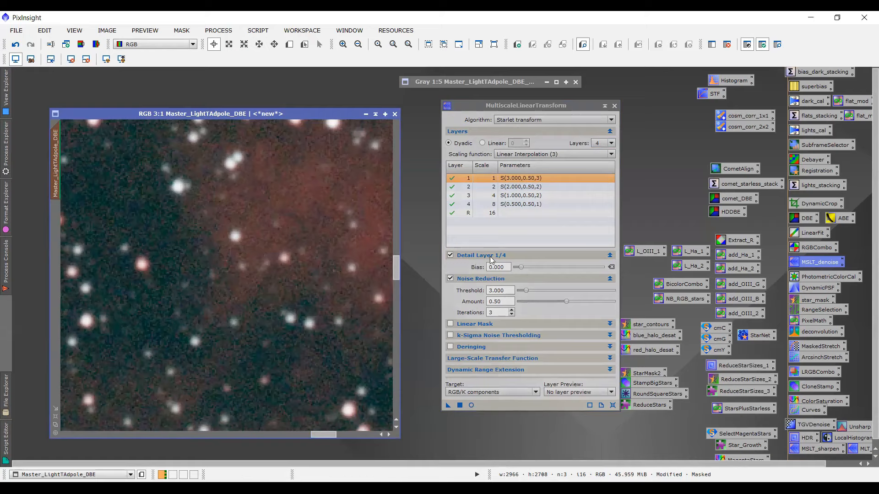
pyautogui.moveTo(502, 267)
pyautogui.moveTo(508, 293)
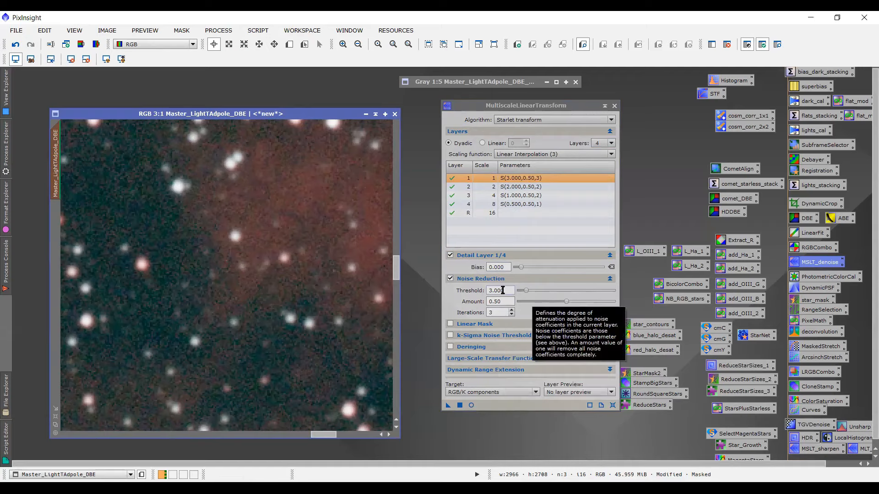
pyautogui.click(552, 321)
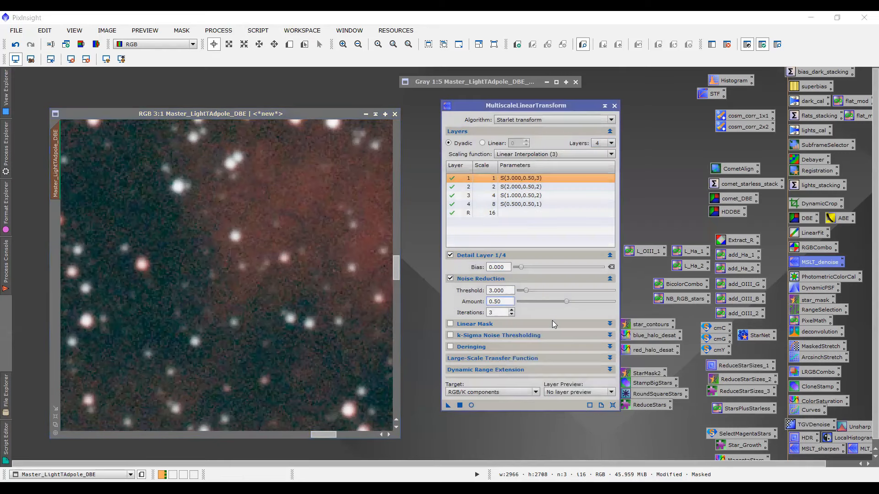
pyautogui.moveTo(552, 323)
# Review the noise reduction settings of layers 2, 3 and 4 and the residual layer against the noise at 8:1
pyautogui.click(541, 187)
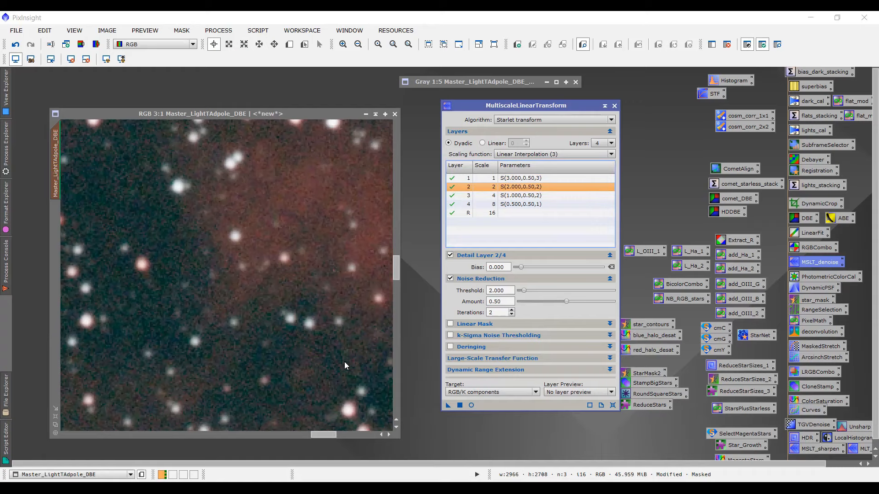
pyautogui.scroll(5, 298, 378)
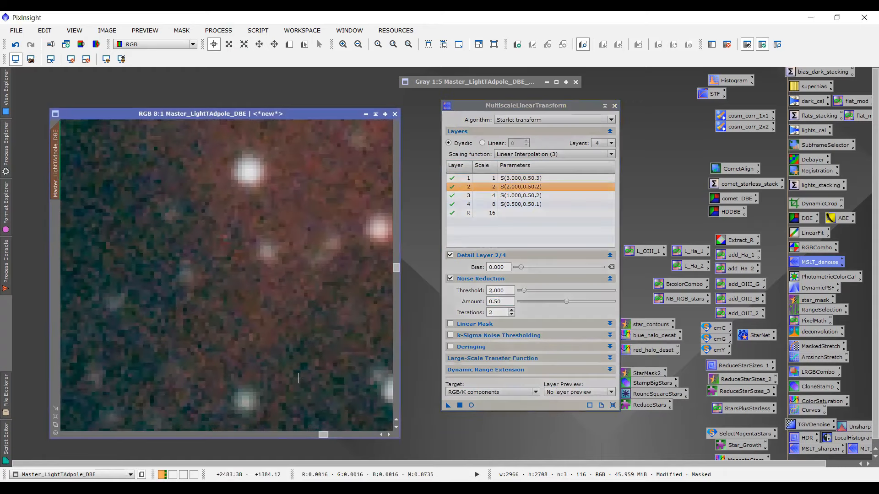
pyautogui.click(505, 301)
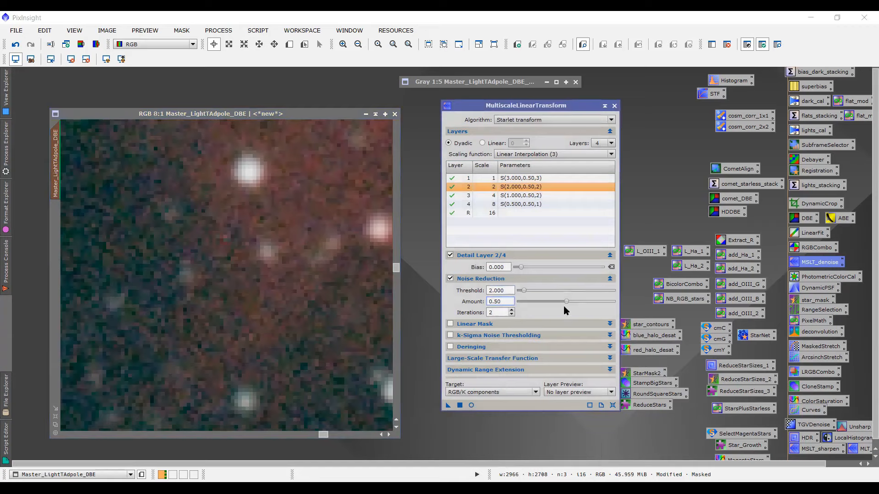
pyautogui.click(560, 197)
pyautogui.click(505, 291)
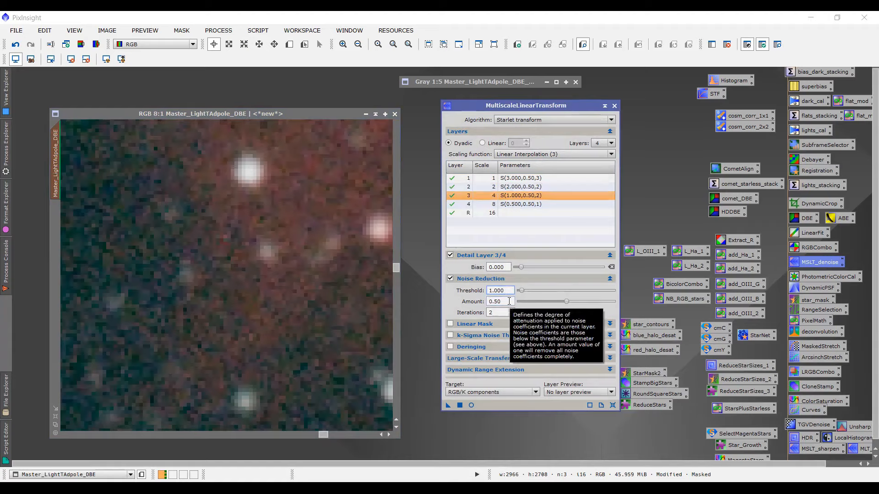
pyautogui.click(505, 301)
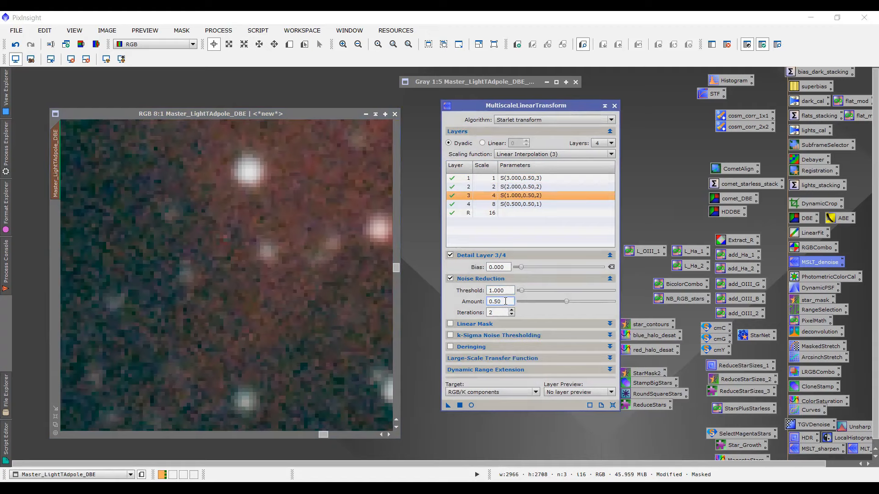
pyautogui.click(515, 205)
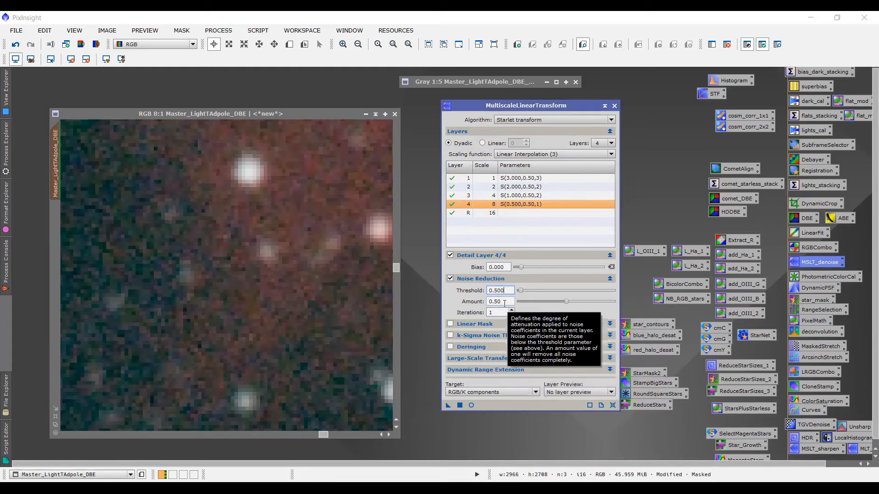
pyautogui.click(477, 215)
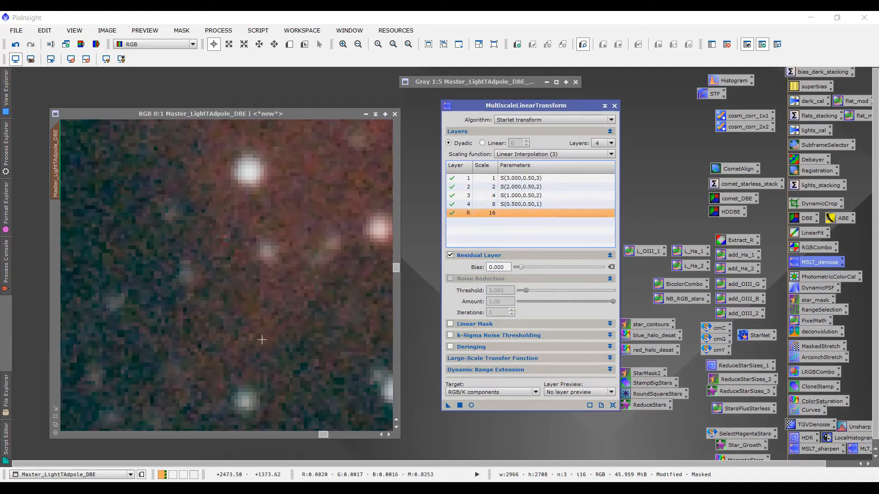
# Try out a preview of about 684 × 672 pixels across the boundary between nebula and dark background, and delete it again
pyautogui.scroll(-5, 261, 339)
pyautogui.scroll(-4, 262, 339)
pyautogui.scroll(4, 262, 340)
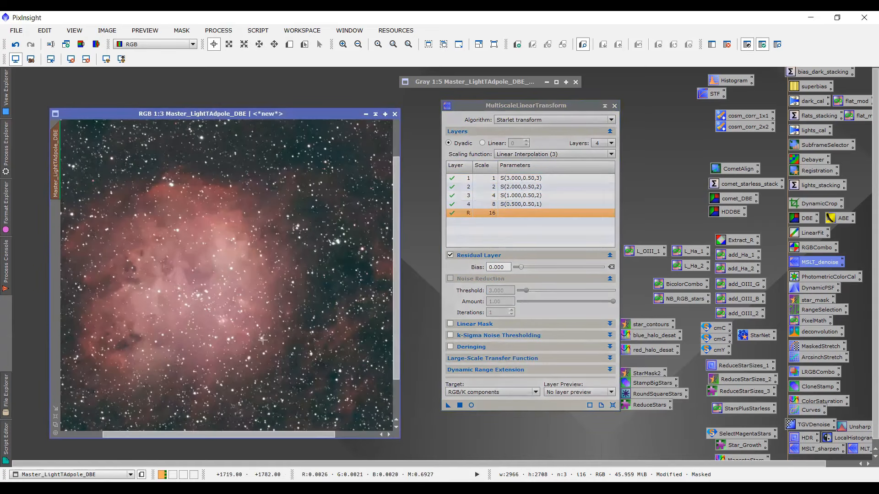
pyautogui.scroll(1, 262, 340)
pyautogui.moveTo(220, 434); pyautogui.dragTo(259, 429)
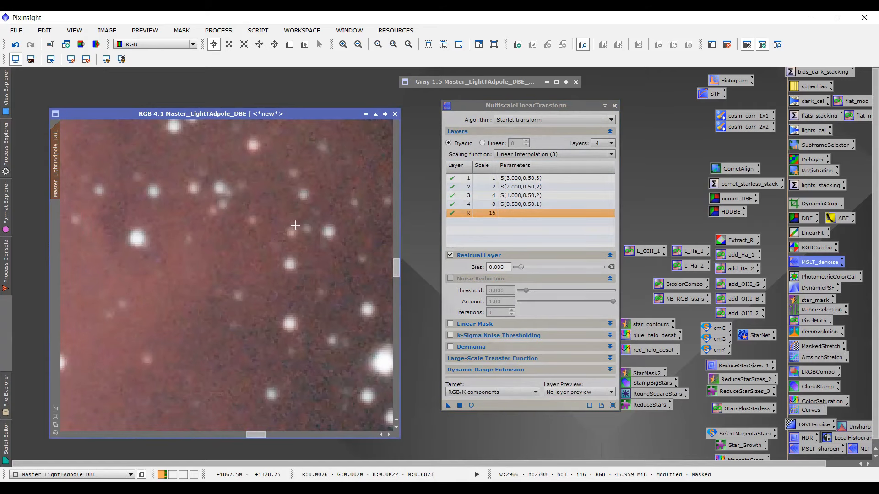
pyautogui.scroll(-6, 295, 225)
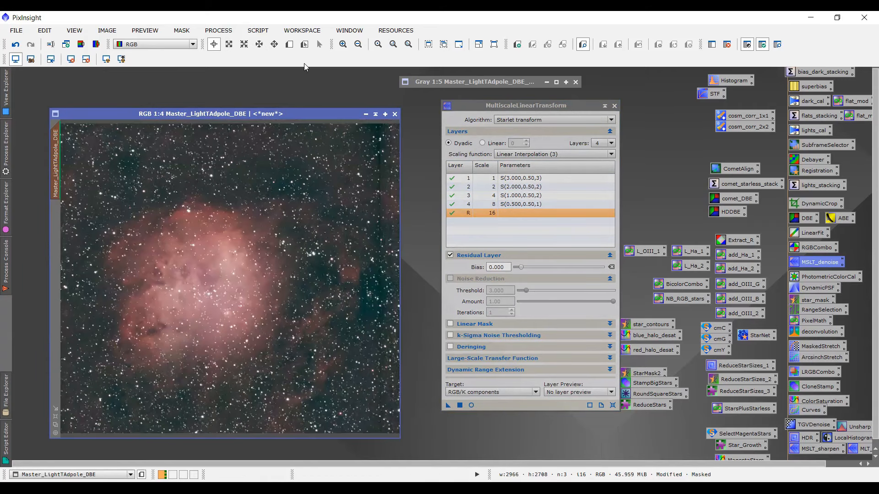
pyautogui.click(289, 44)
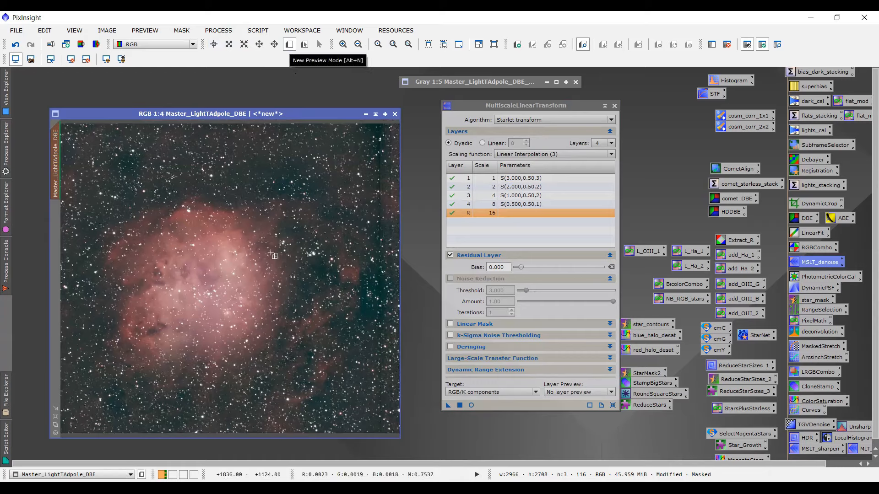
pyautogui.moveTo(243, 237); pyautogui.dragTo(321, 314)
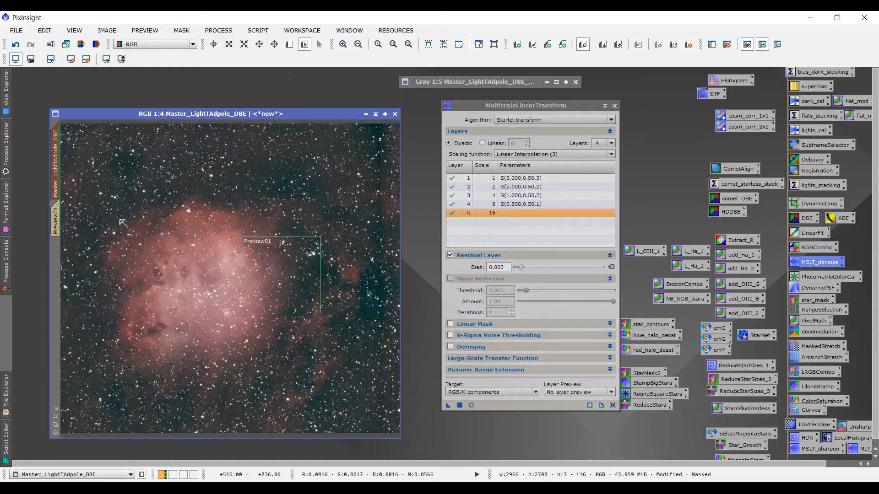
pyautogui.click(59, 217)
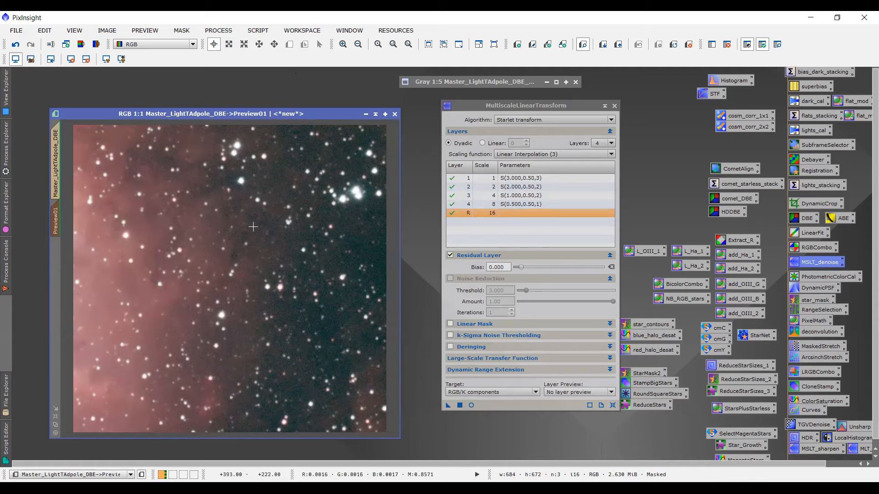
pyautogui.click(56, 165)
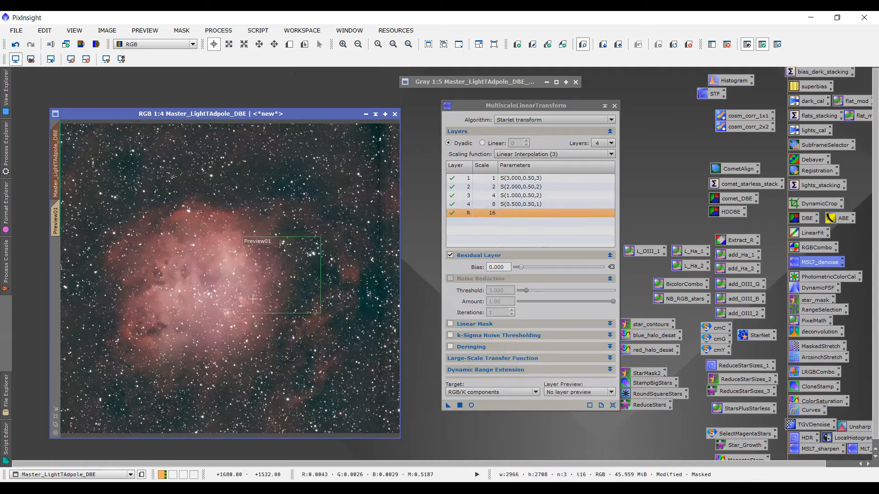
pyautogui.rightClick(55, 223)
pyautogui.click(99, 305)
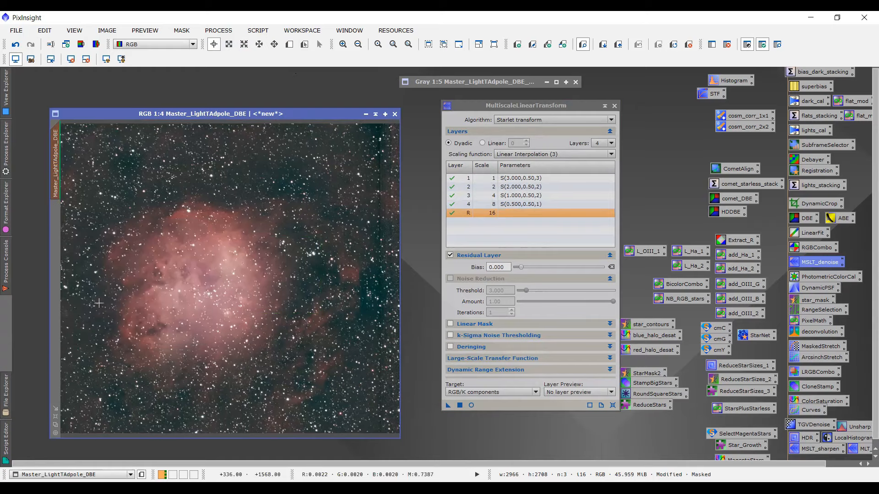
# Apply MultiscaleLinearTransform to the masked color image, with the edge between nebula and background in view at 2:1
pyautogui.scroll(4, 247, 422)
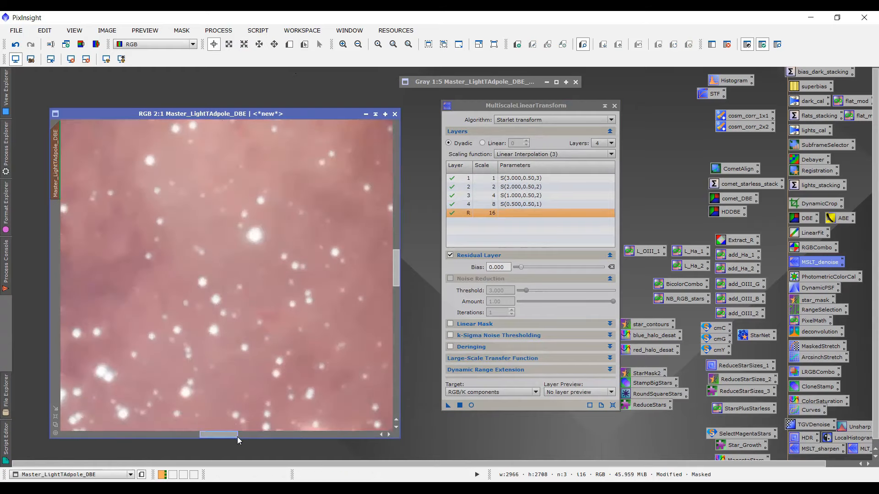
pyautogui.moveTo(232, 437); pyautogui.dragTo(280, 437)
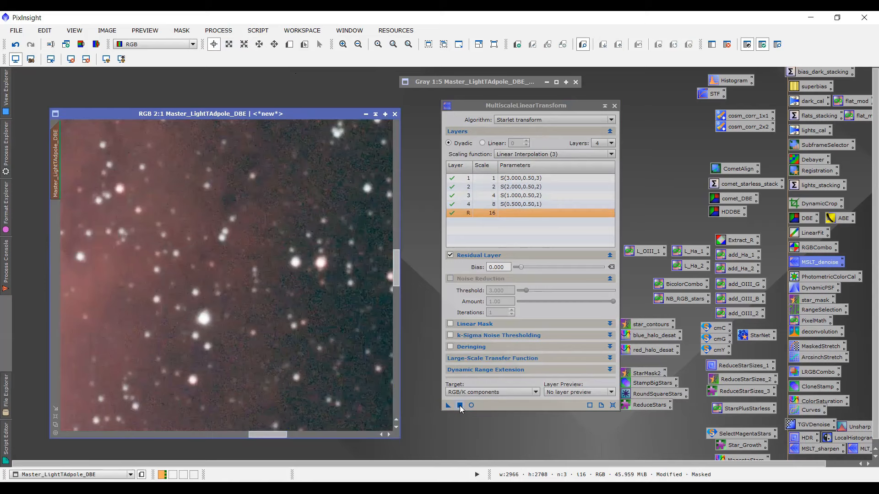
pyautogui.click(460, 405)
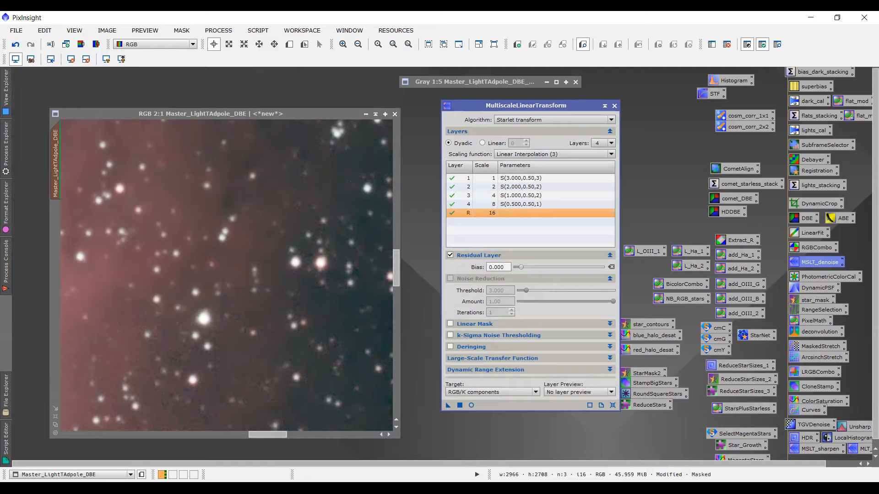
# Compare the image before and after denoising at the nebula's edge and in the dark background by repeatedly undoing and redoing
pyautogui.hotkey('ctrl', 'z')
pyautogui.hotkey('ctrl', 'y')
pyautogui.hotkey('ctrl', 'z')
pyautogui.hotkey('ctrl', 'y')
pyautogui.hotkey('ctrl', 'z')
pyautogui.hotkey('ctrl', 'y')
pyautogui.moveTo(275, 435); pyautogui.dragTo(375, 423)
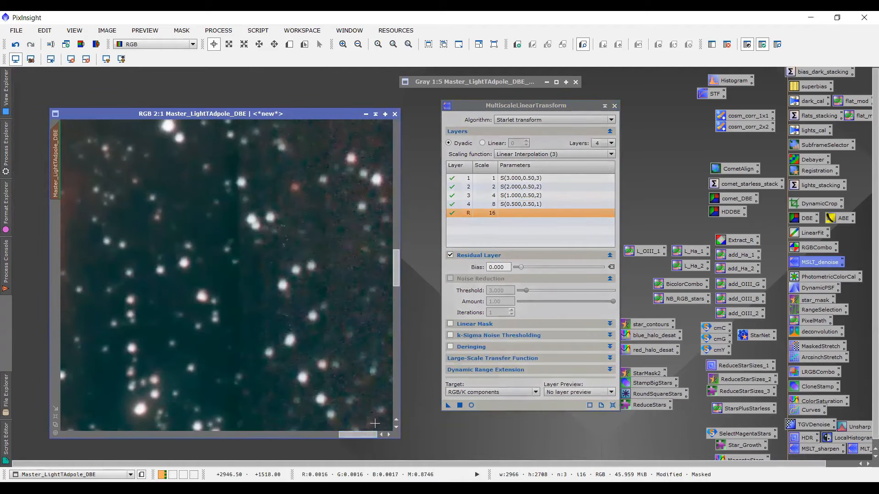
pyautogui.hotkey('ctrl', 'z')
pyautogui.hotkey('ctrl', 'y')
pyautogui.hotkey('ctrl', 'z')
pyautogui.hotkey('ctrl', 'y')
# Compare the image before and after denoising in the bright nebula core by repeatedly undoing and redoing
pyautogui.moveTo(364, 433); pyautogui.dragTo(179, 416)
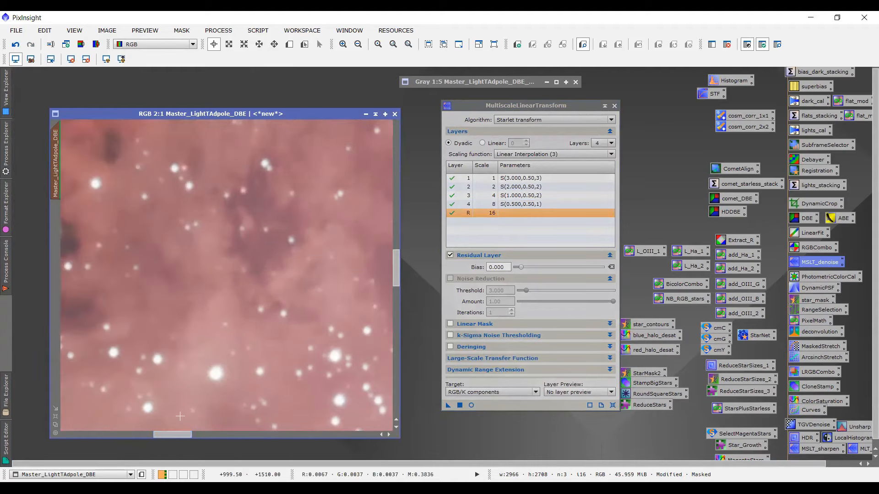
pyautogui.hotkey('ctrl', 'z')
pyautogui.hotkey('ctrl', 'y')
pyautogui.hotkey('ctrl', 'z')
pyautogui.hotkey('ctrl', 'y')
pyautogui.hotkey('ctrl', 'z')
pyautogui.hotkey('ctrl', 'y')
pyautogui.hotkey('ctrl', 'z')
pyautogui.hotkey('ctrl', 'y')
pyautogui.hotkey('ctrl', 'z')
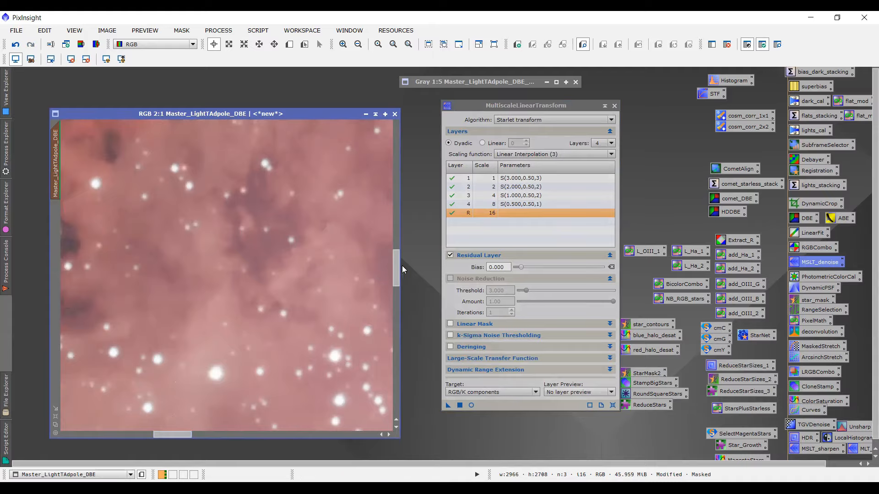
# Compare the denoising before and after in the nebula's lower region, leave it applied, and return to the whole image at 1:4
pyautogui.moveTo(396, 265); pyautogui.dragTo(398, 314)
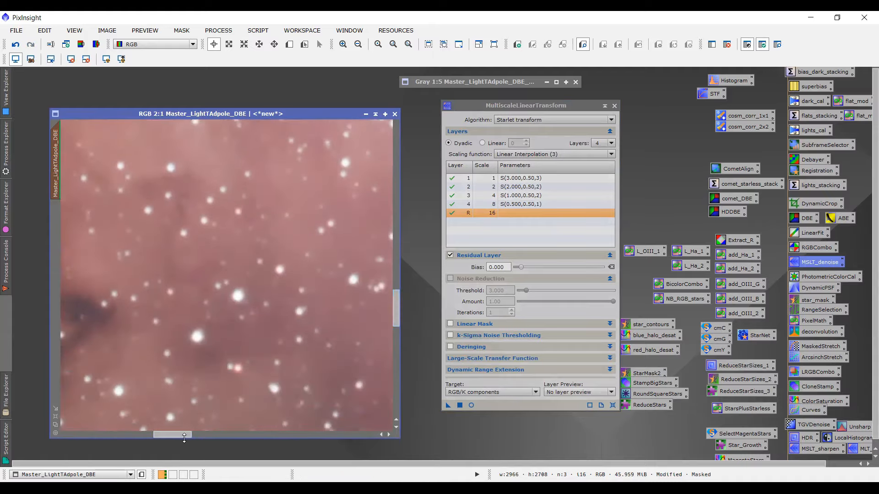
pyautogui.moveTo(180, 437); pyautogui.dragTo(229, 440)
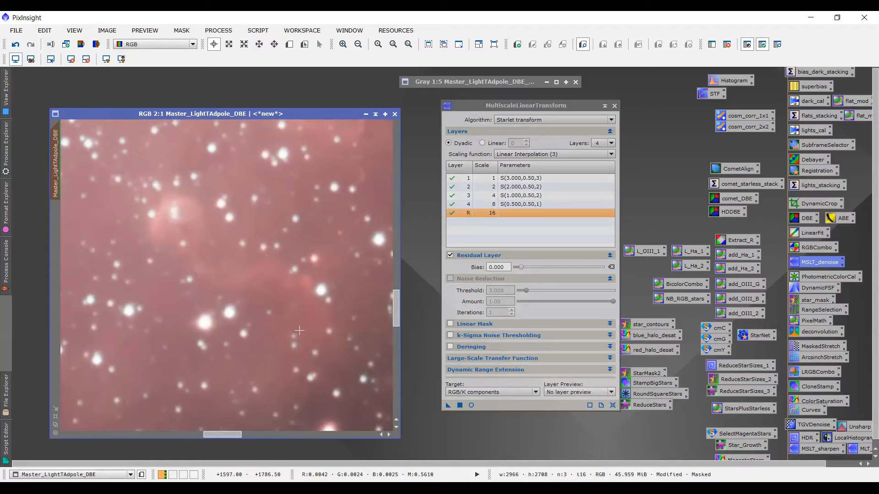
pyautogui.hotkey('ctrl', 'z')
pyautogui.hotkey('ctrl', 'y')
pyautogui.hotkey('ctrl', 'z')
pyautogui.hotkey('ctrl', 'y')
pyautogui.hotkey('ctrl', 'z')
pyautogui.hotkey('ctrl', 'y')
pyautogui.scroll(-4, 300, 331)
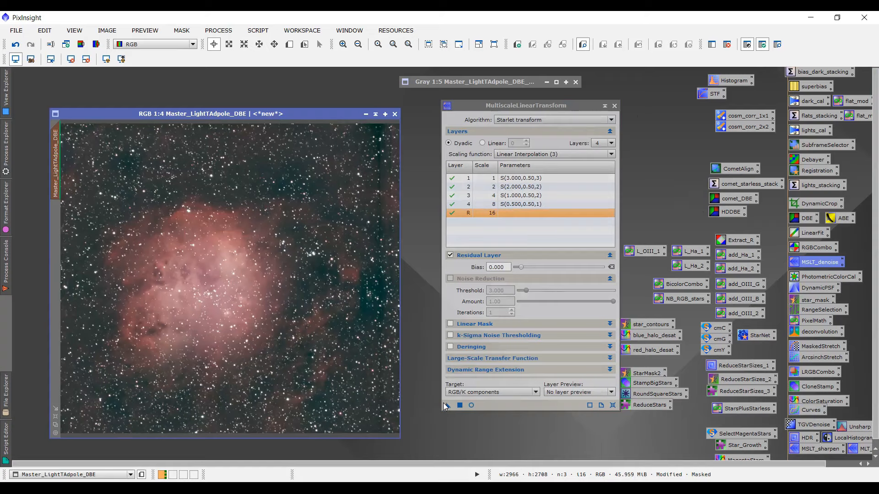
# Save the MultiscaleLinearTransform settings as a process icon on the workspace and delete that icon
pyautogui.moveTo(429, 419); pyautogui.dragTo(422, 416)
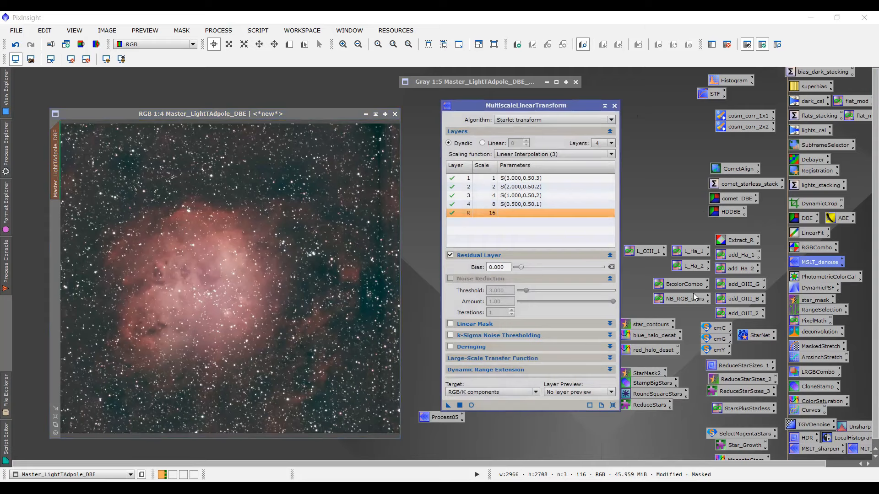
pyautogui.rightClick(433, 417)
pyautogui.click(486, 383)
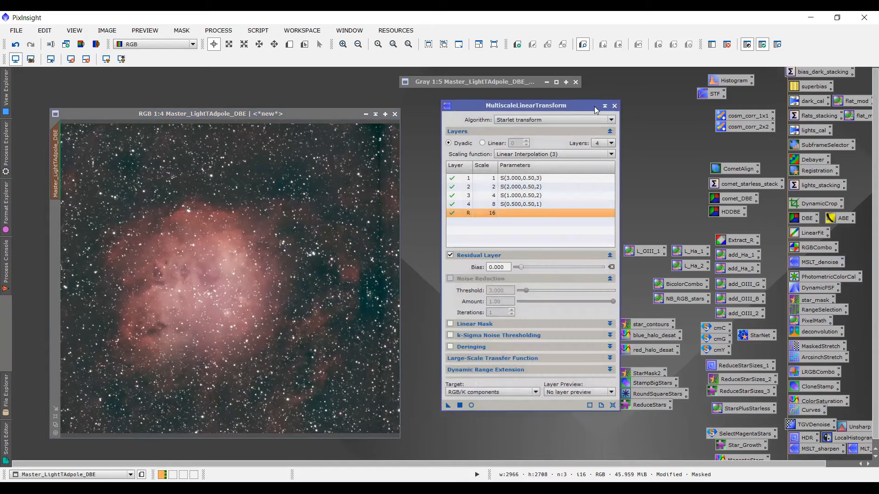
# Close MultiscaleLinearTransform and shift the color image window slightly on the workspace
pyautogui.click(615, 106)
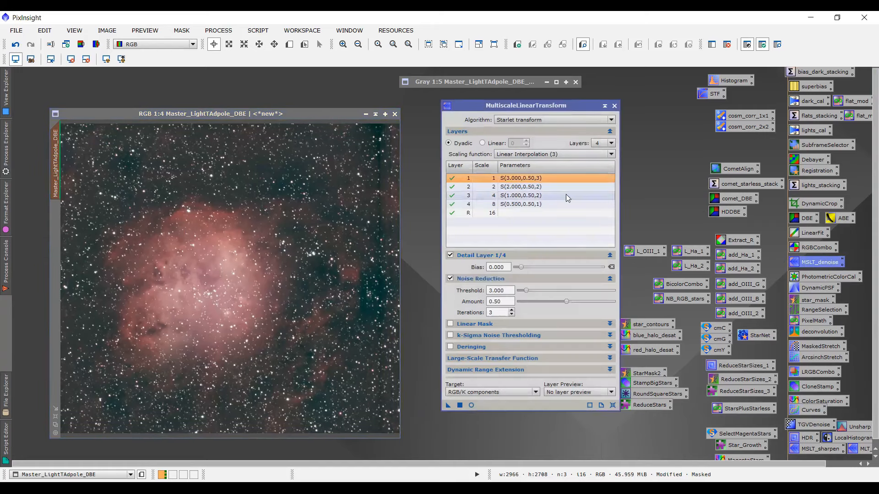
pyautogui.click(615, 106)
pyautogui.moveTo(221, 113); pyautogui.dragTo(226, 109)
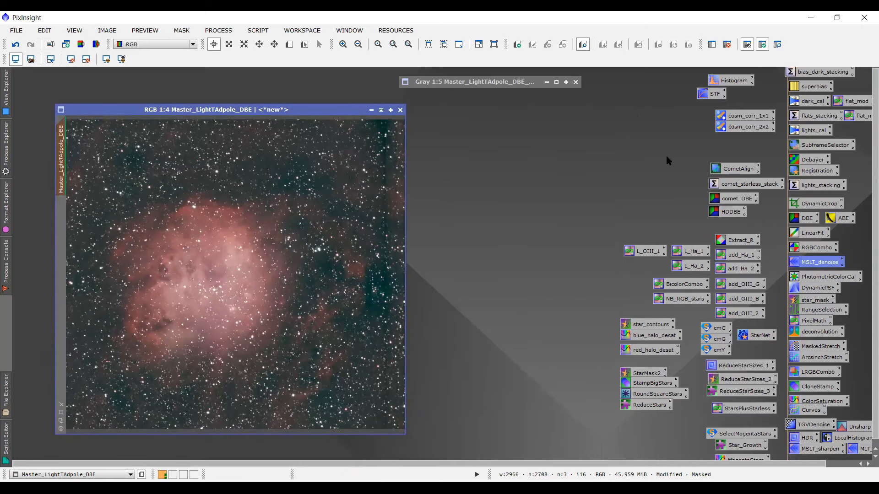
# Show the mask overlay, remove the mask from the color image, and clear the image's screen stretch
pyautogui.click(777, 44)
pyautogui.click(181, 31)
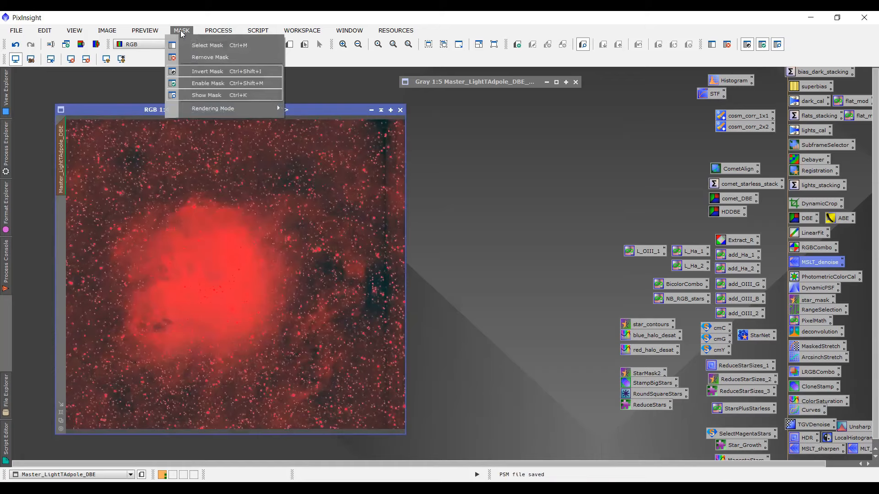
pyautogui.click(208, 57)
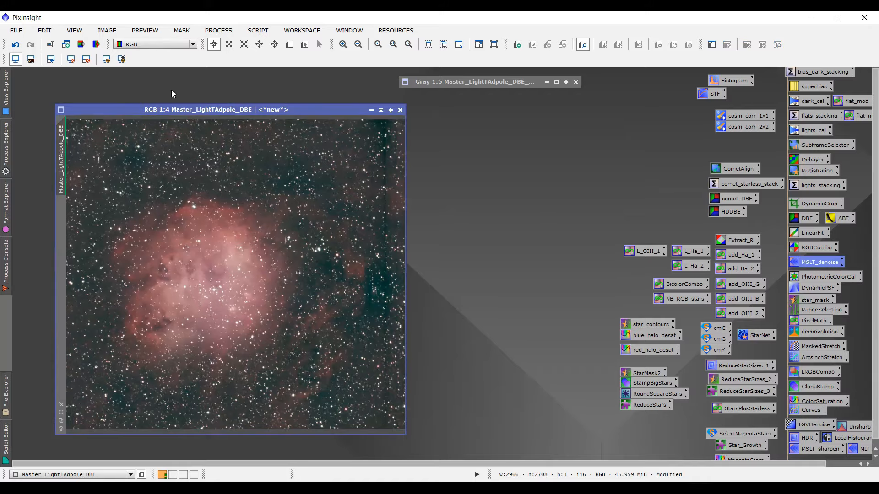
pyautogui.click(85, 59)
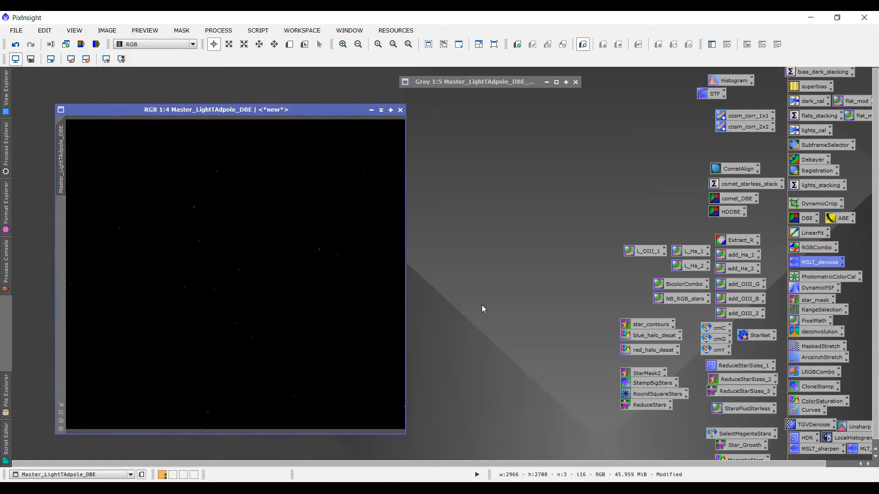
# Toggle the color image's automatic screen stretch on and off, and reset ScreenTransferFunction while it tracks the image
pyautogui.click(106, 59)
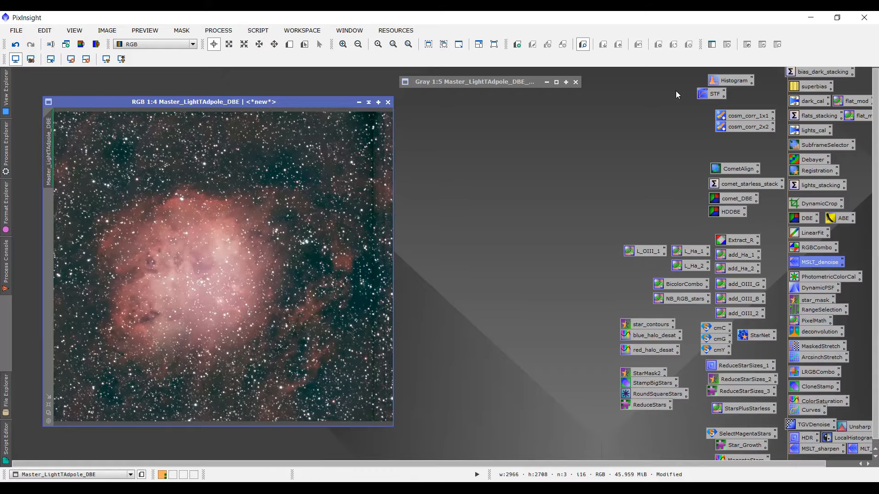
pyautogui.click(86, 60)
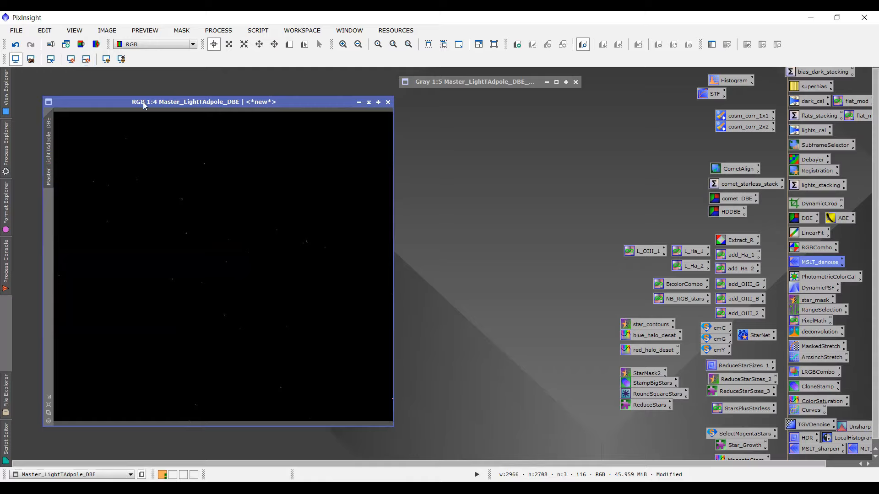
pyautogui.doubleClick(701, 95)
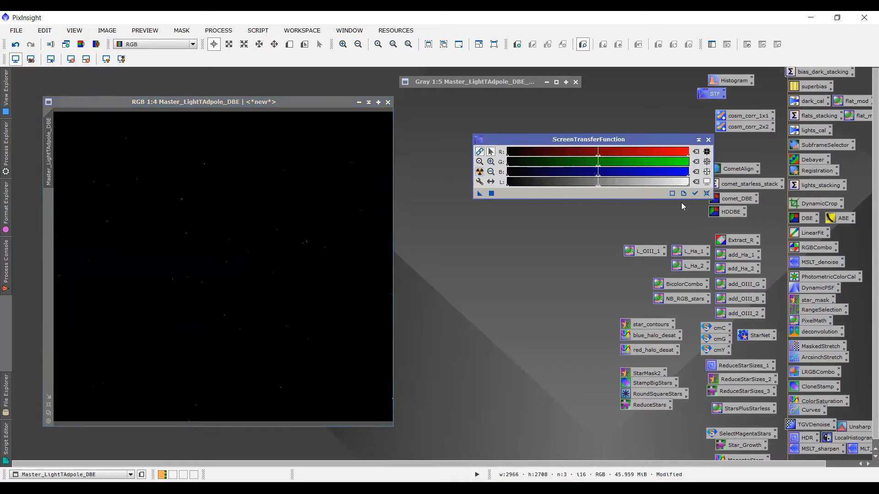
pyautogui.click(707, 195)
pyautogui.click(707, 194)
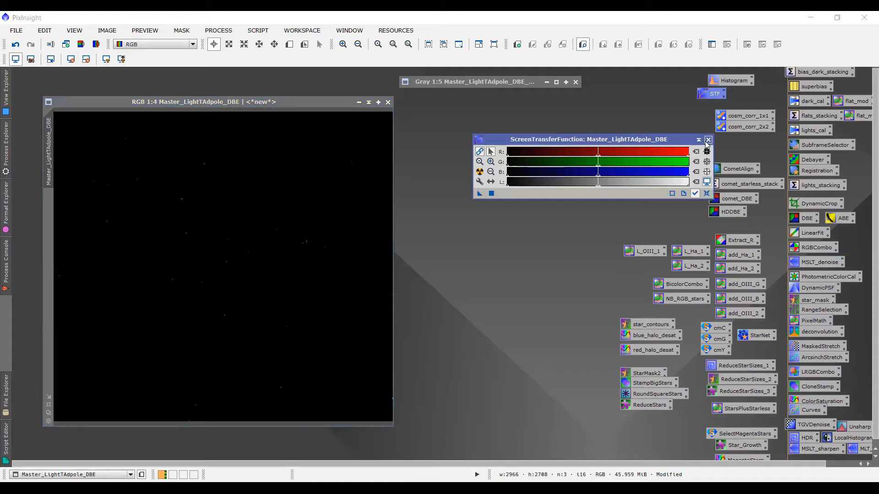
pyautogui.click(708, 140)
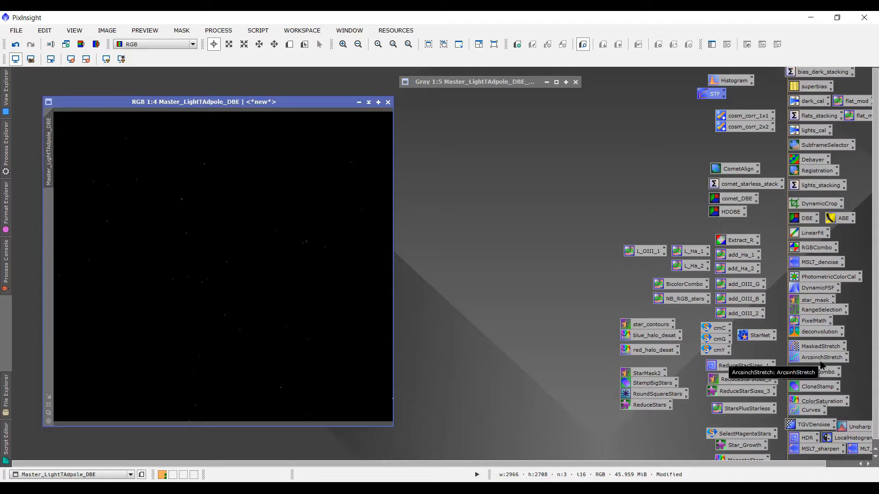
# Apply ArcsinhStretch three times to the color image with stretch factor 4.09, black point 0 and highlight protection enabled
pyautogui.click(218, 30)
pyautogui.moveTo(311, 21)
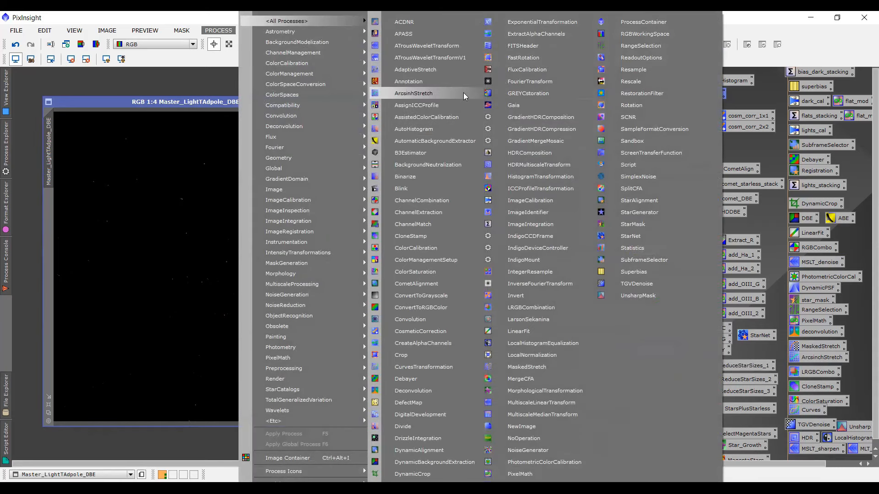
pyautogui.doubleClick(821, 358)
pyautogui.moveTo(440, 207); pyautogui.dragTo(548, 152)
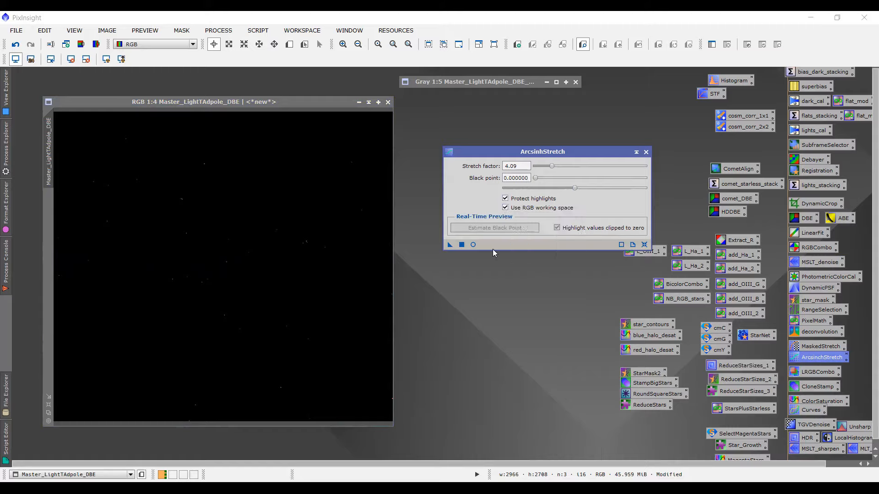
pyautogui.click(462, 246)
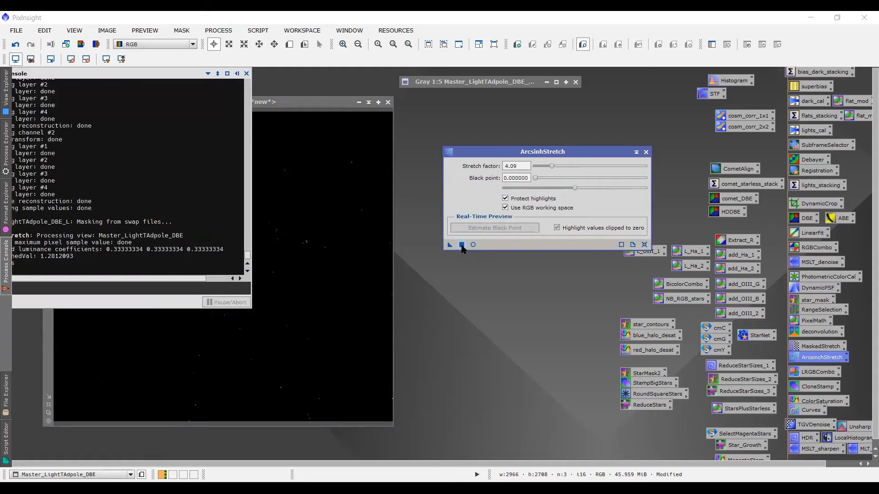
pyautogui.click(462, 245)
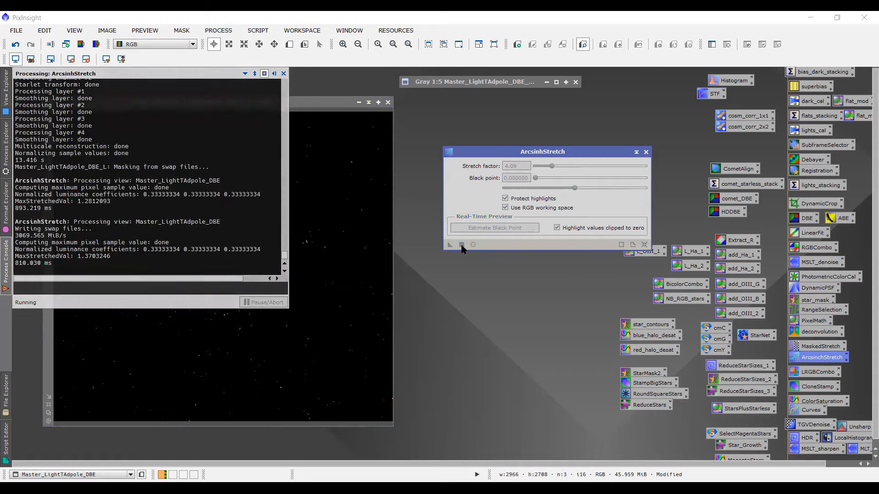
pyautogui.click(462, 245)
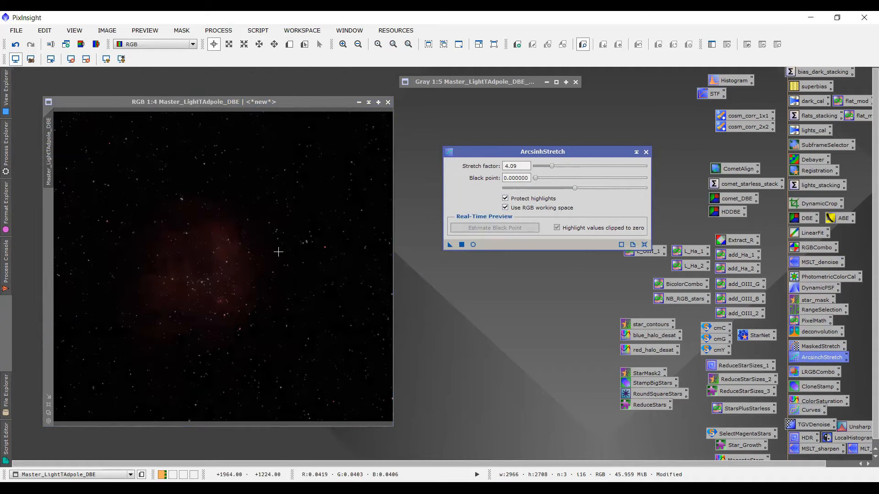
# Compare the stars around the nebula's centre at 2:1 with and without the arcsinh stretches, leave them applied, and return to 1:4
pyautogui.scroll(3, 208, 240)
pyautogui.scroll(1, 208, 241)
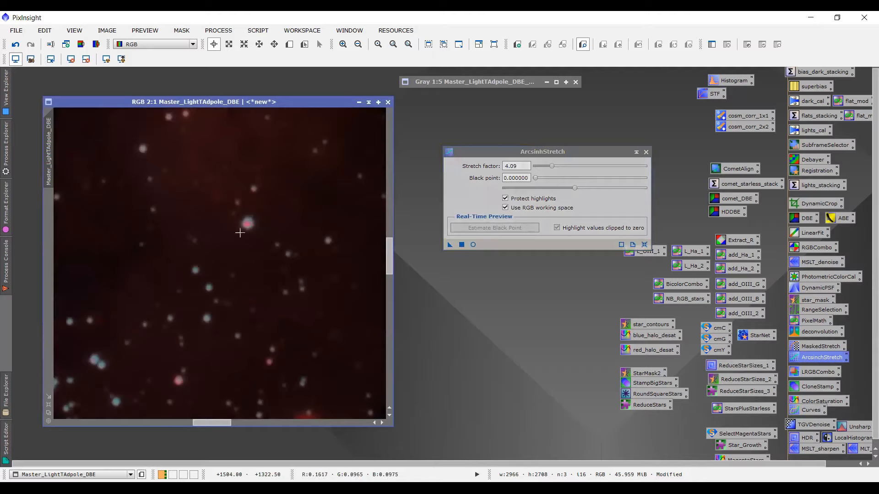
pyautogui.scroll(-4, 220, 250)
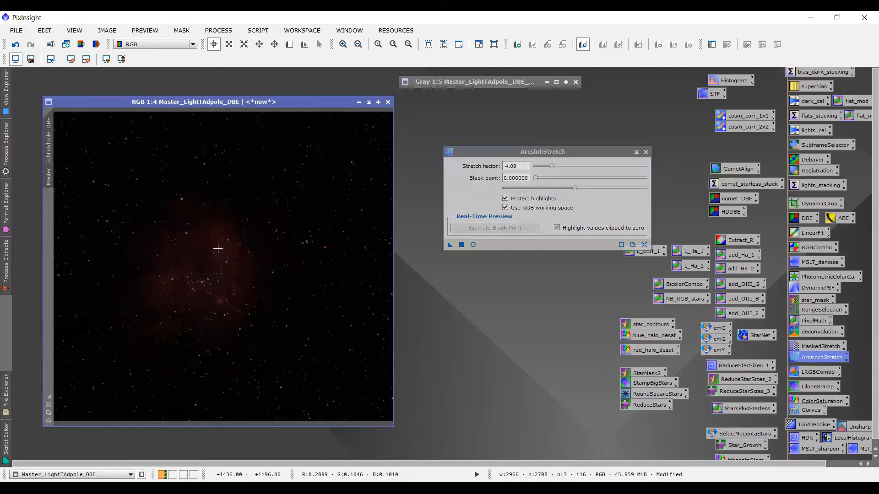
pyautogui.scroll(4, 218, 249)
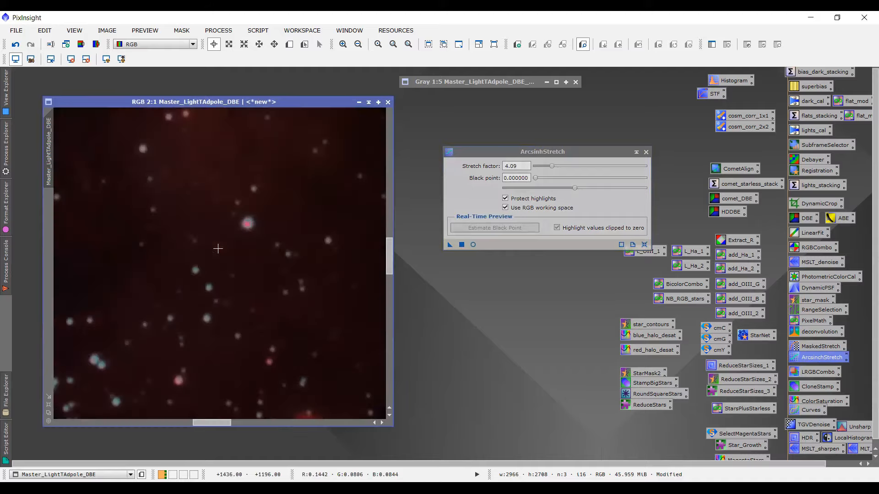
pyautogui.hotkey('ctrl', 'z')
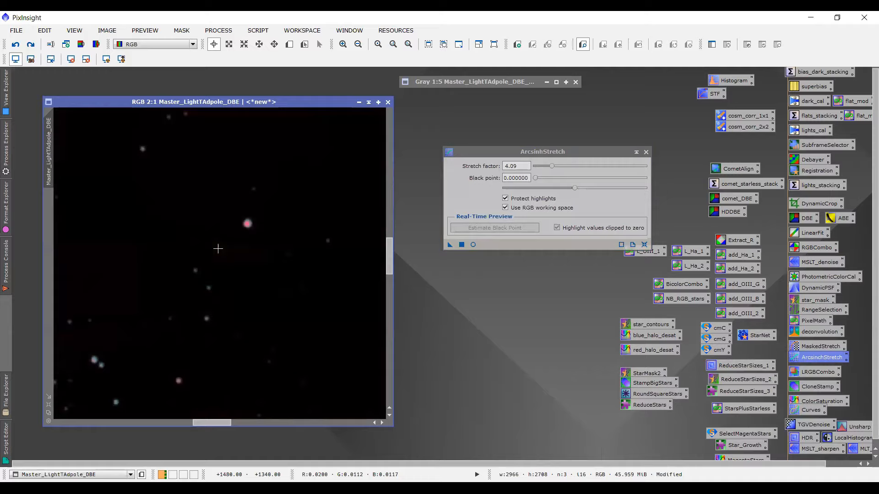
pyautogui.hotkey('ctrl', 'y')
pyautogui.hotkey('ctrl', 'y')
pyautogui.hotkey('ctrl', 'z')
pyautogui.hotkey('ctrl', 'z')
pyautogui.hotkey('ctrl', 'y')
pyautogui.hotkey('ctrl', 'z')
pyautogui.hotkey('ctrl', 'y')
pyautogui.hotkey('ctrl', 'y')
pyautogui.hotkey('ctrl', 'z')
pyautogui.hotkey('ctrl', 'z')
pyautogui.hotkey('ctrl', 'y')
pyautogui.hotkey('ctrl', 'y')
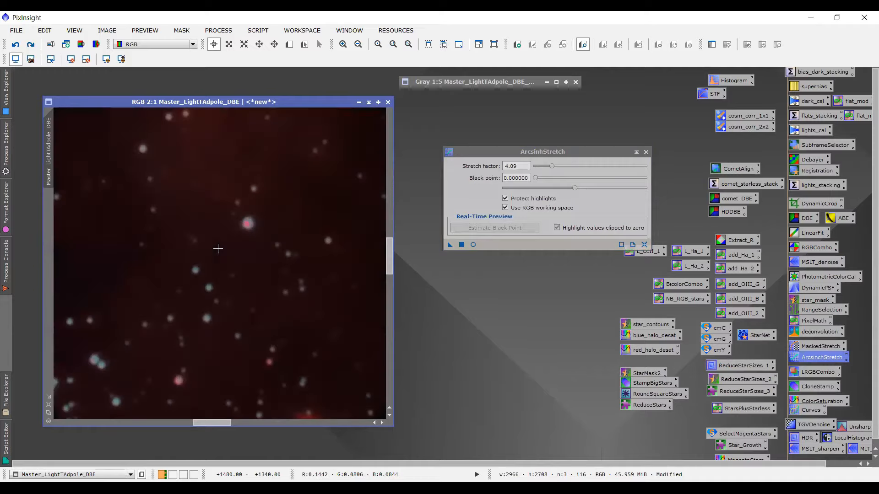
pyautogui.scroll(-4, 218, 248)
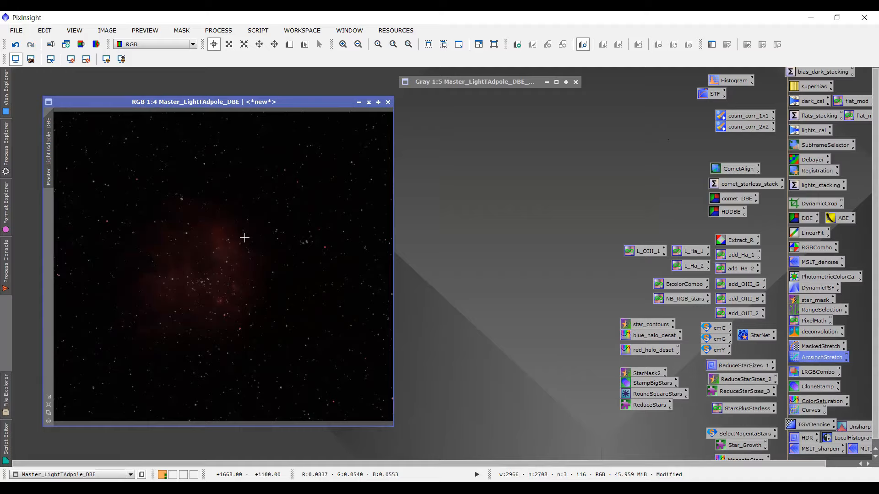
pyautogui.scroll(4, 248, 284)
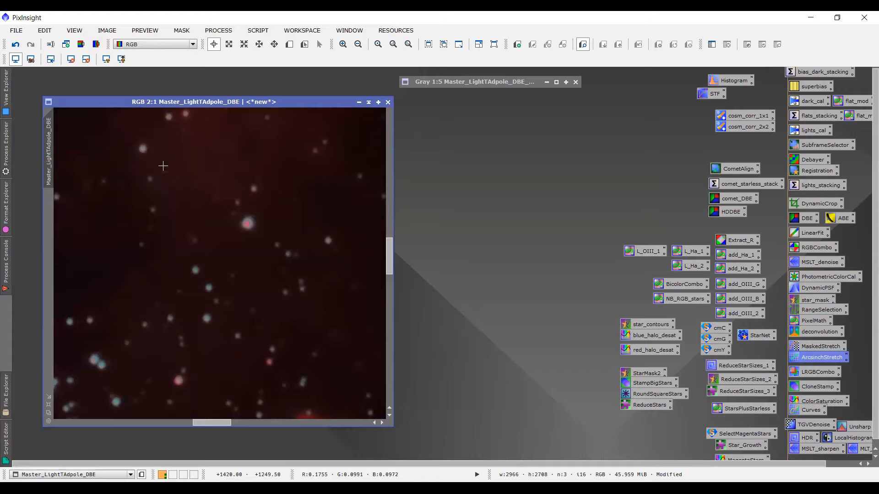
pyautogui.moveTo(212, 423); pyautogui.dragTo(171, 426)
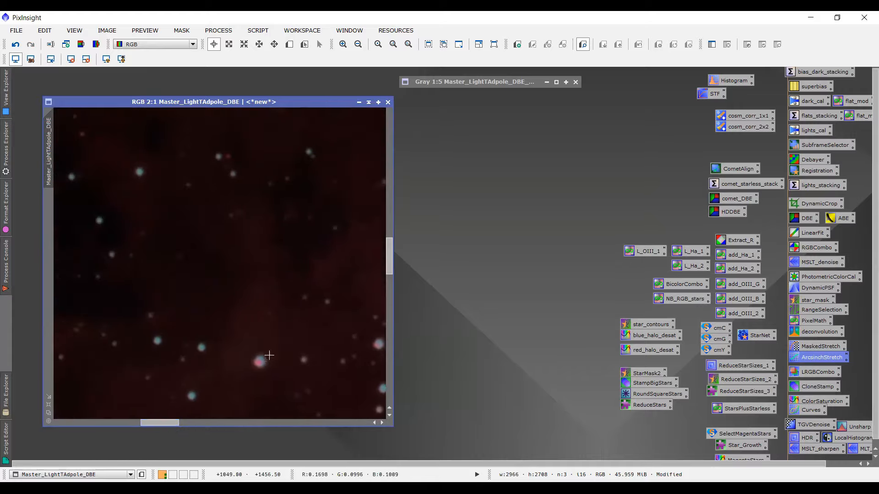
pyautogui.moveTo(165, 425); pyautogui.dragTo(205, 424)
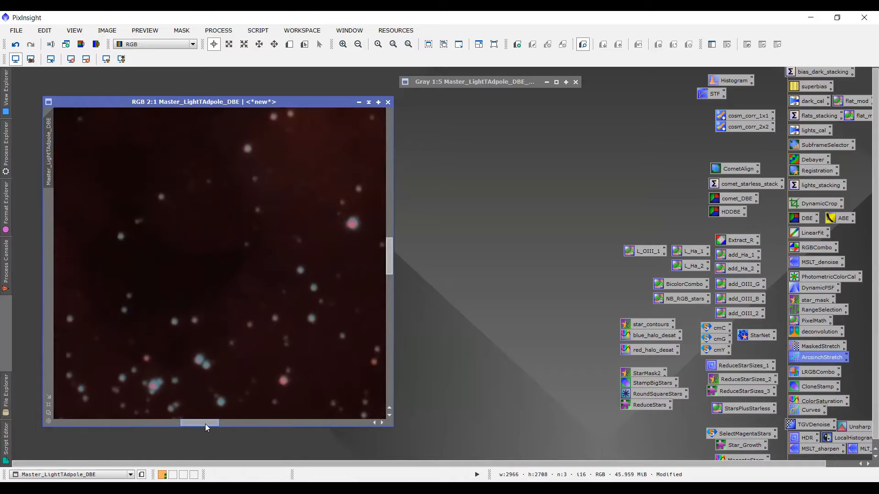
pyautogui.scroll(-4, 268, 366)
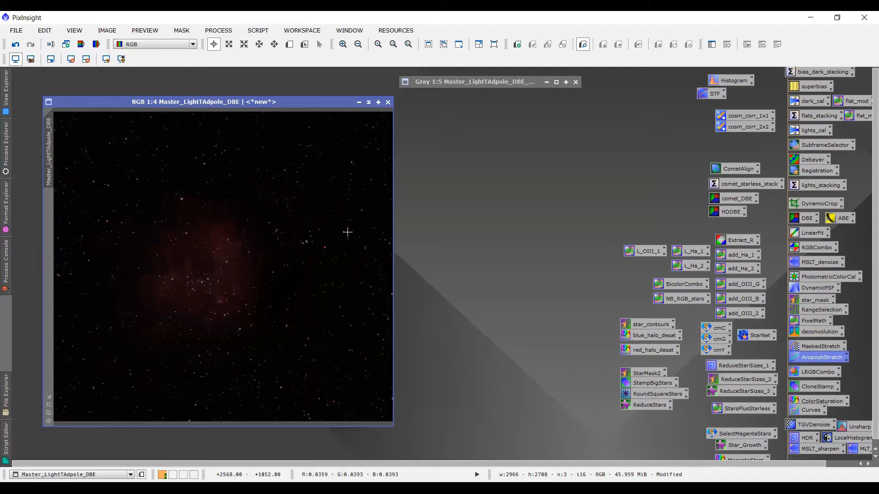
# Open HistogramTransformation beside the image, load the histogram of Master_LightTAdpole_DBE, and enable tracking of the active view
pyautogui.doubleClick(732, 81)
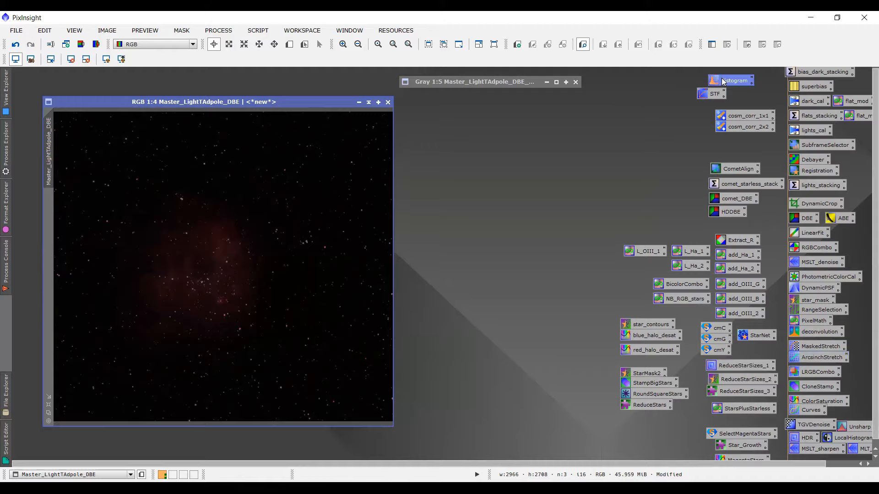
pyautogui.moveTo(548, 77); pyautogui.dragTo(518, 113)
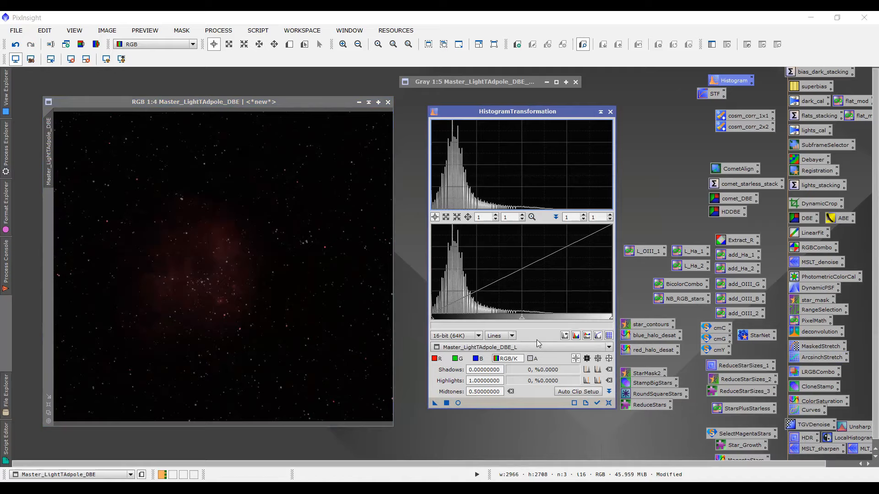
pyautogui.click(544, 349)
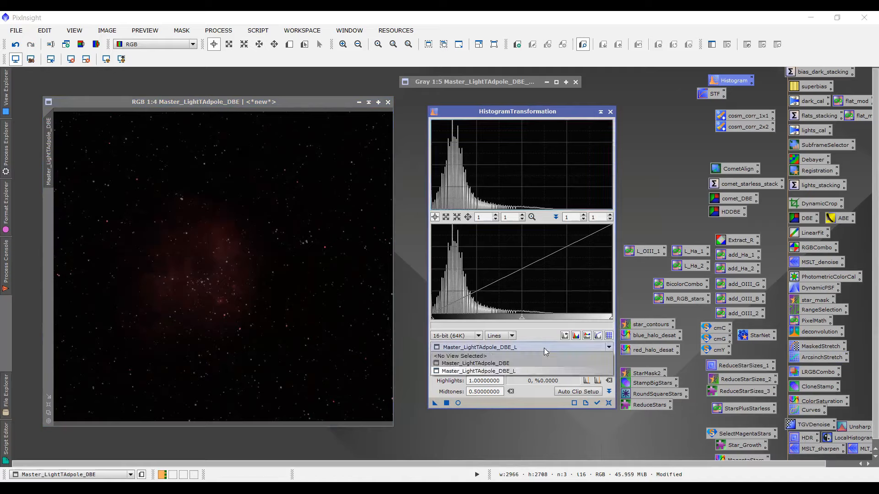
pyautogui.click(512, 365)
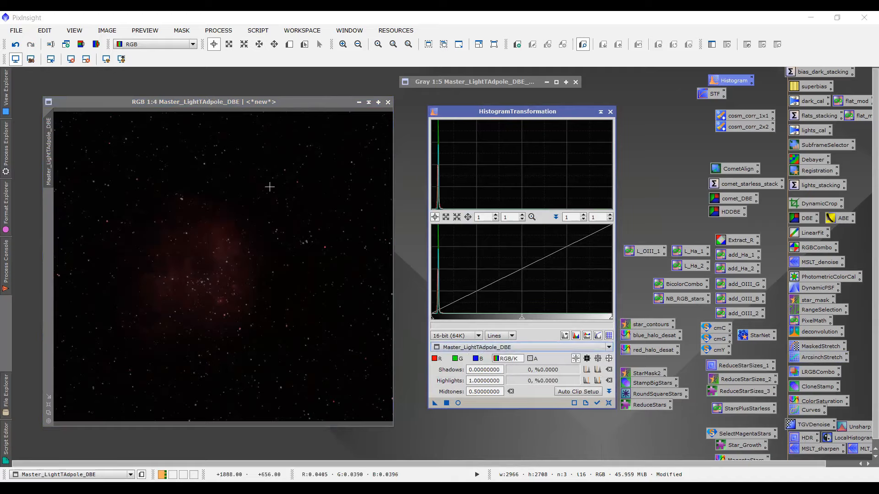
pyautogui.click(213, 104)
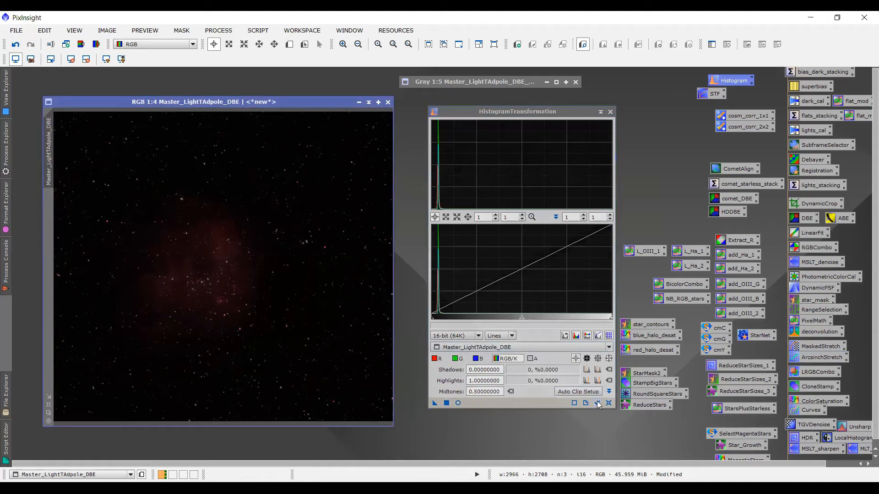
pyautogui.click(597, 404)
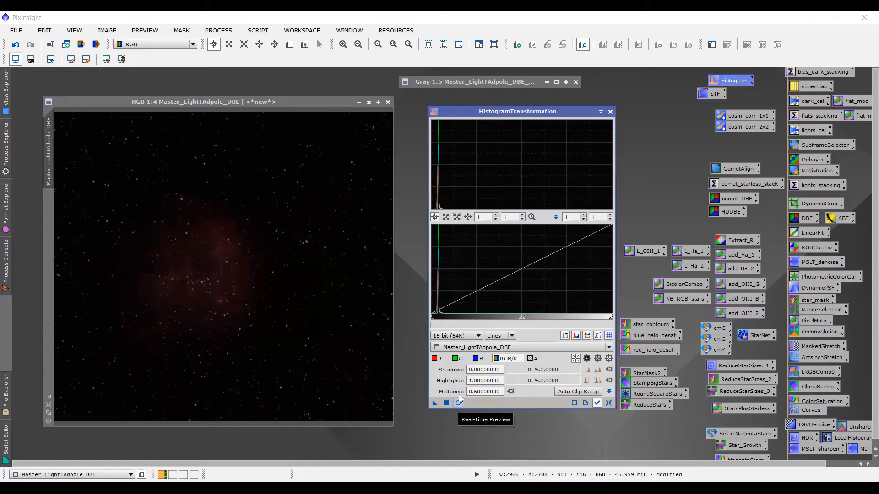
# Open a real-time preview over the color image to try midtones 0.35949367, and reset the histogram parameters
pyautogui.moveTo(522, 317); pyautogui.dragTo(497, 320)
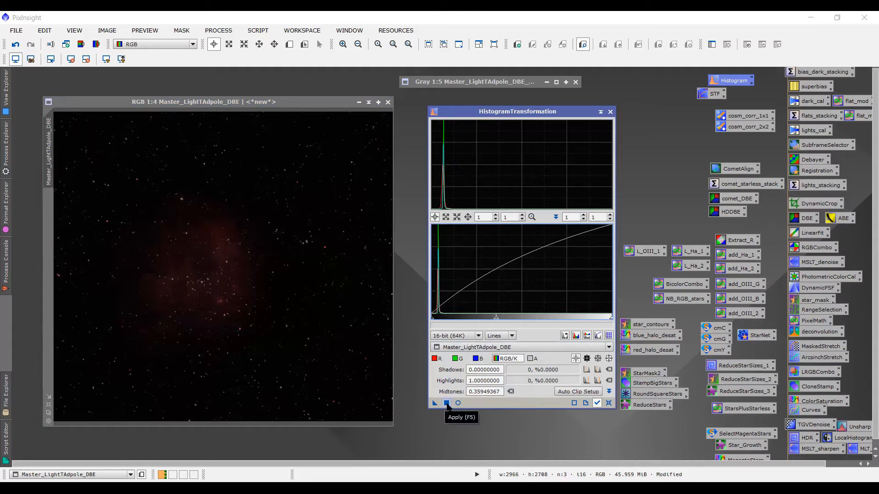
pyautogui.click(458, 403)
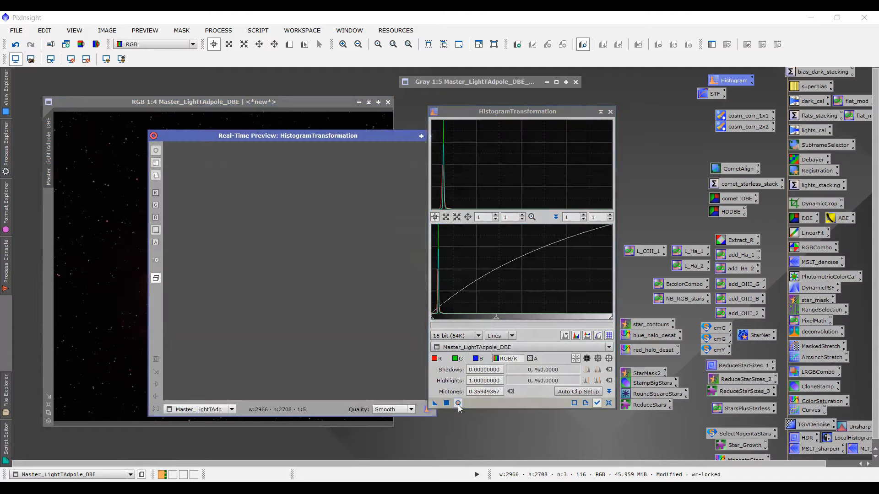
pyautogui.moveTo(347, 136); pyautogui.dragTo(282, 155)
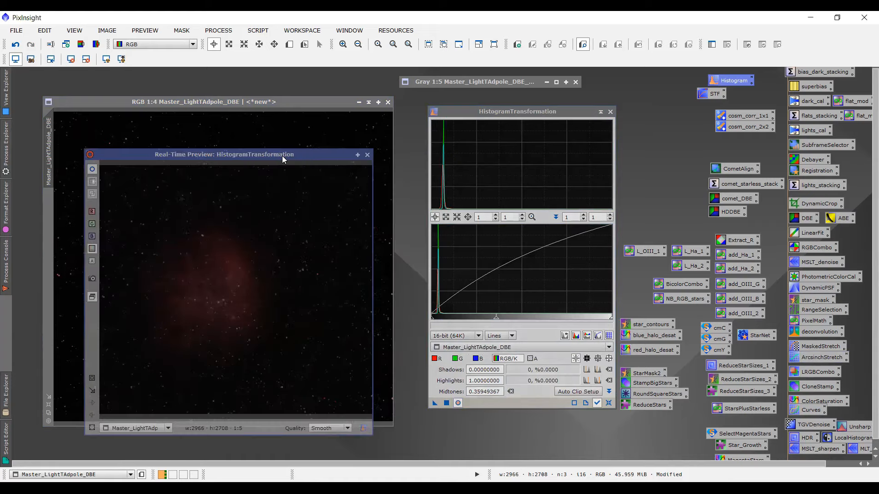
pyautogui.click(610, 404)
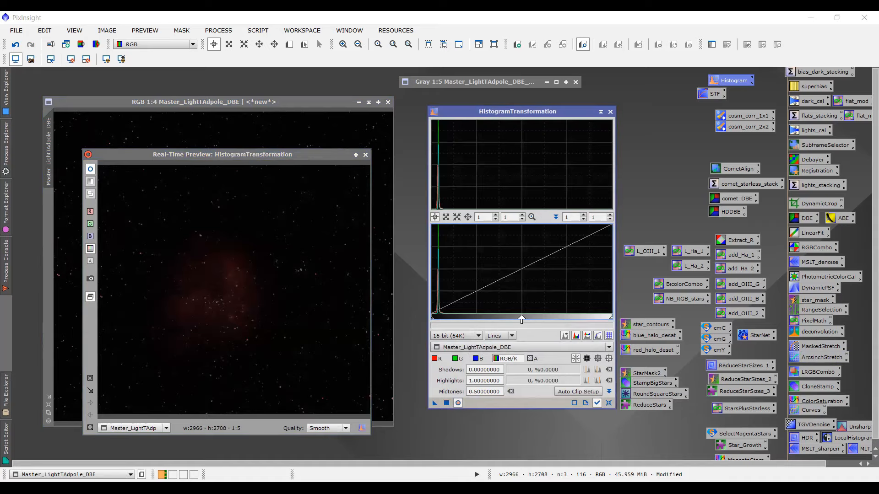
# Stretch the color image with HistogramTransformation using midtones 0.17468354, and reset the histogram parameters
pyautogui.moveTo(522, 319)
pyautogui.mouseDown()
pyautogui.moveTo(476, 314)
pyautogui.moveTo(522, 313)
pyautogui.mouseUp()
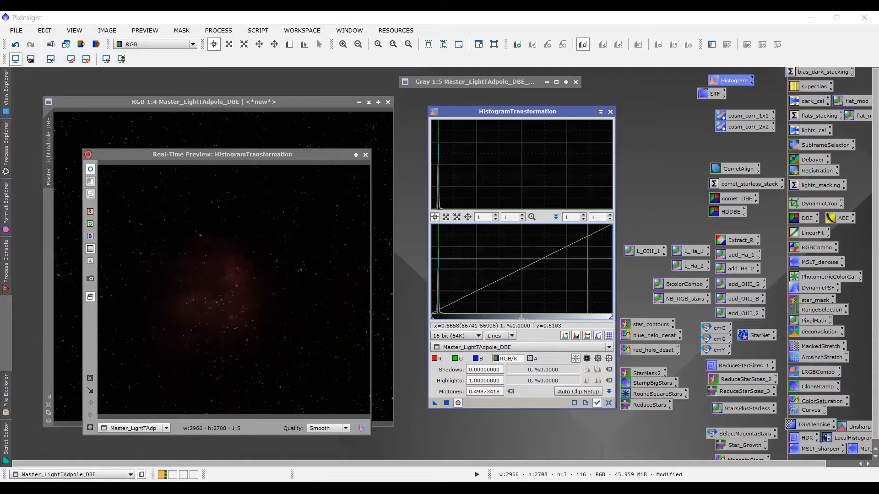
pyautogui.moveTo(521, 317); pyautogui.dragTo(462, 317)
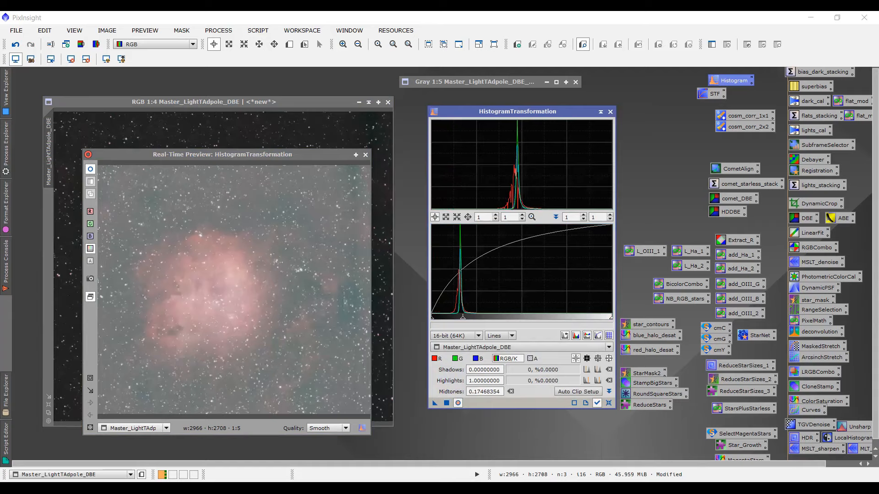
pyautogui.click(607, 404)
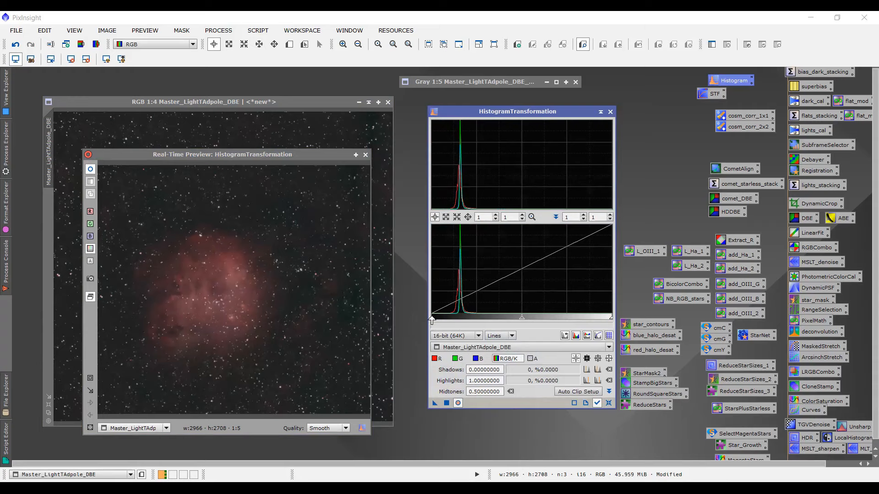
# Stretch the color image with HistogramTransformation using shadows 0.08860759 and midtones 0.28055556, and reset the histogram parameters
pyautogui.moveTo(431, 320); pyautogui.dragTo(447, 324)
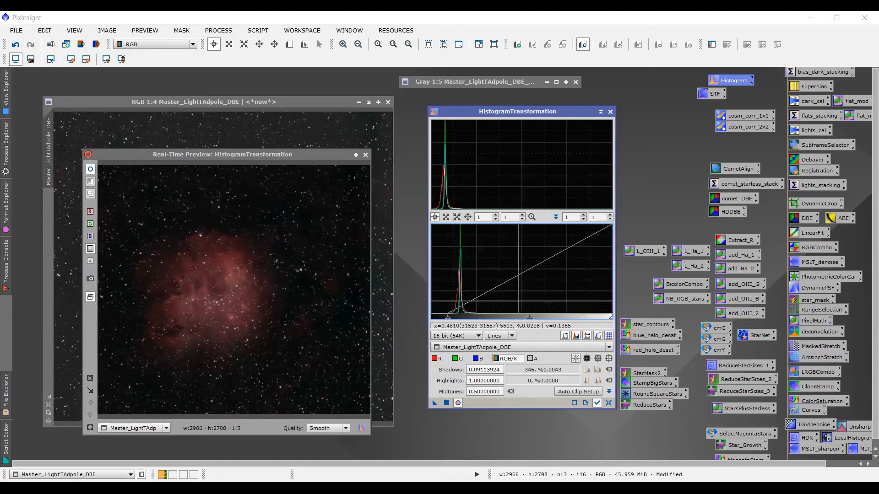
pyautogui.moveTo(448, 320); pyautogui.dragTo(447, 321)
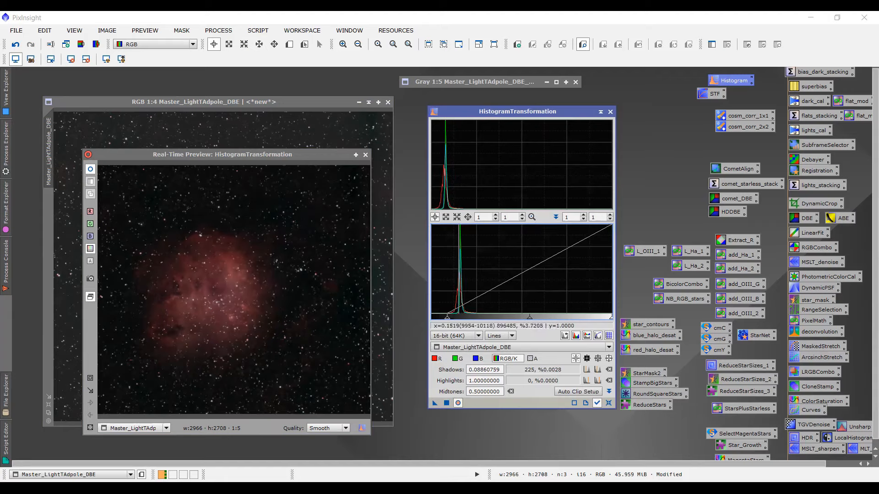
pyautogui.moveTo(532, 320); pyautogui.dragTo(493, 320)
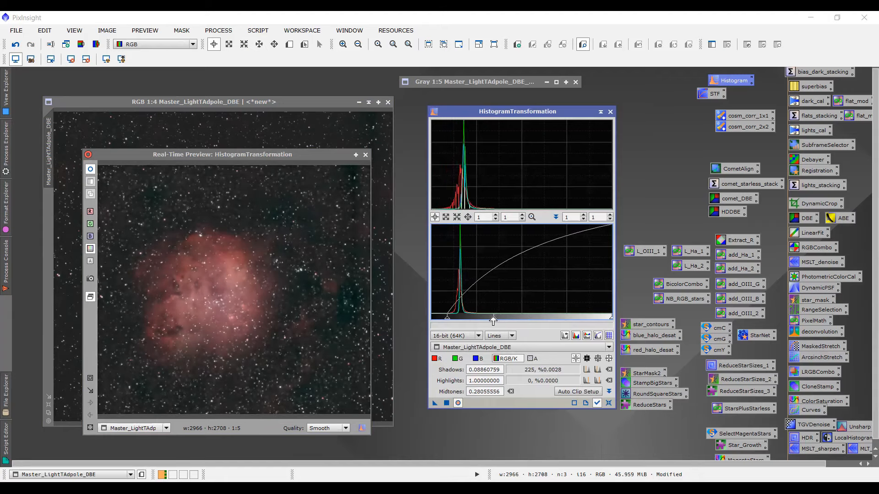
pyautogui.click(447, 404)
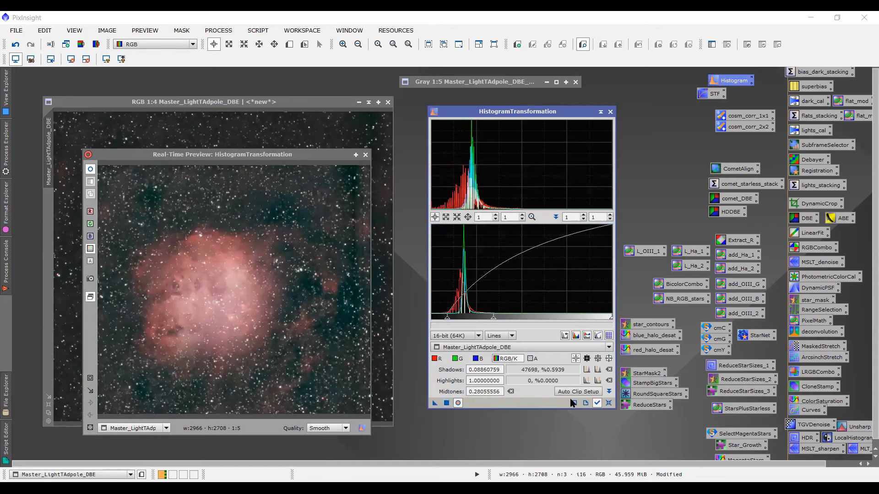
pyautogui.click(609, 403)
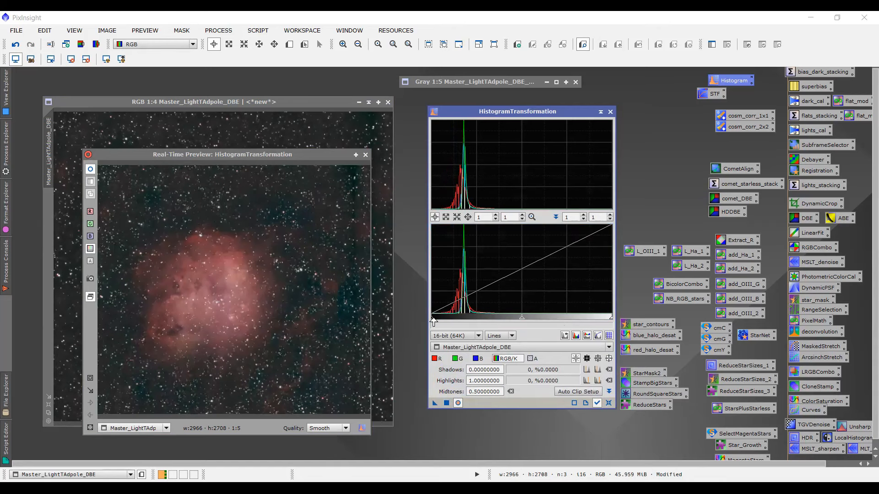
# Stretch the color image further with HistogramTransformation using shadows 0.08101266 and midtones 0.32231405, and reset the histogram parameters
pyautogui.moveTo(434, 321); pyautogui.dragTo(442, 321)
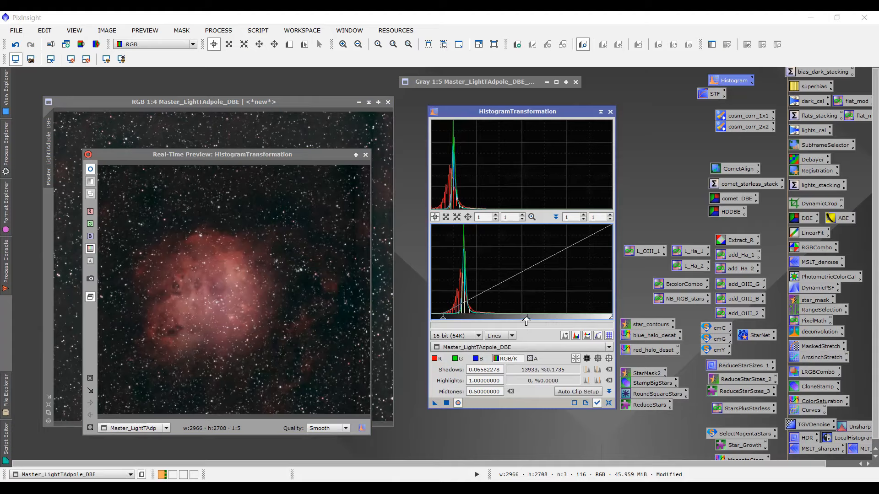
pyautogui.moveTo(528, 320); pyautogui.dragTo(501, 319)
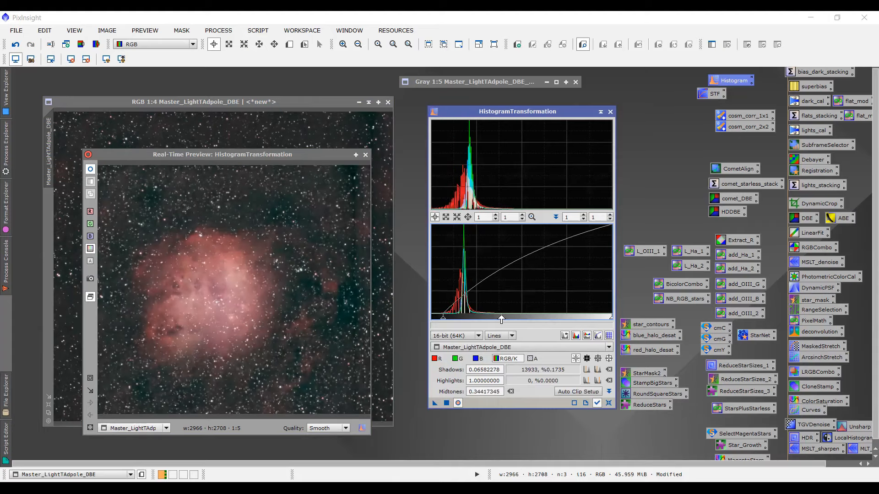
pyautogui.moveTo(501, 319); pyautogui.dragTo(502, 320)
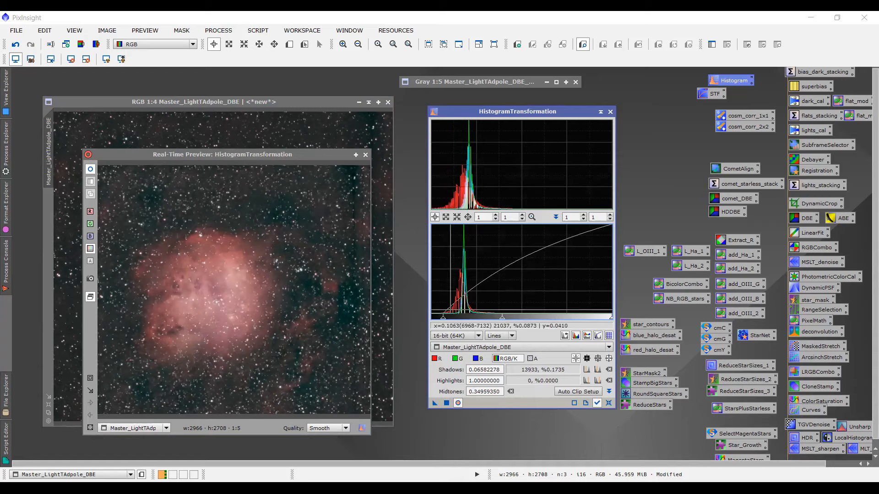
pyautogui.moveTo(443, 317); pyautogui.dragTo(465, 321)
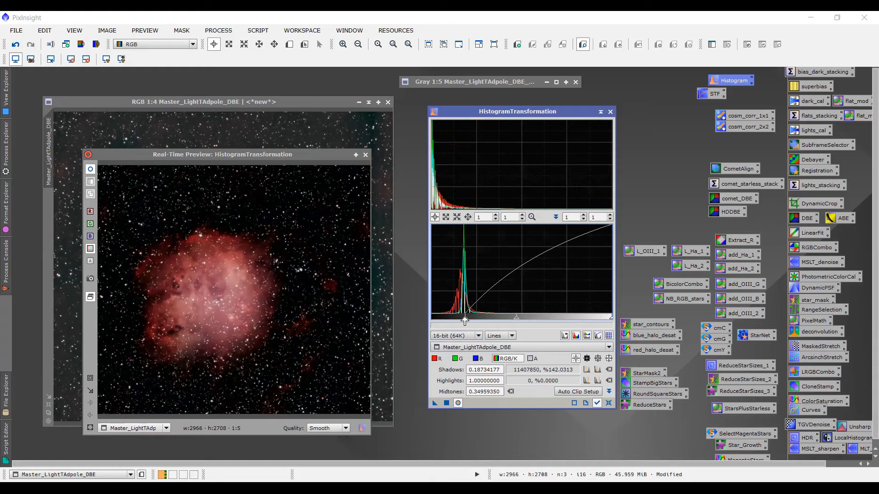
pyautogui.moveTo(464, 322); pyautogui.dragTo(445, 319)
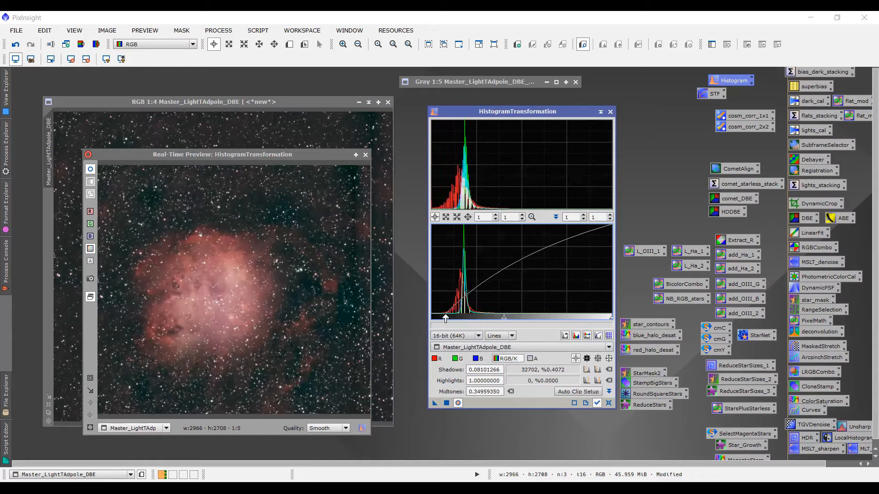
pyautogui.moveTo(504, 322); pyautogui.dragTo(499, 323)
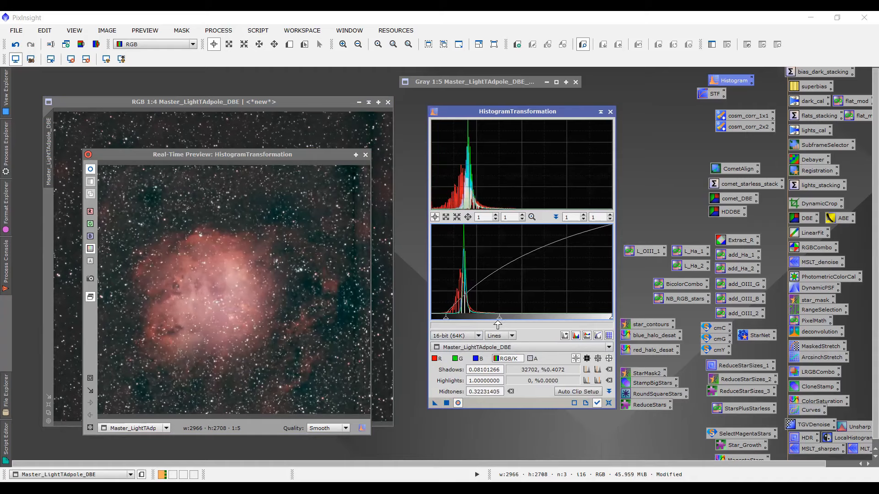
pyautogui.click(608, 403)
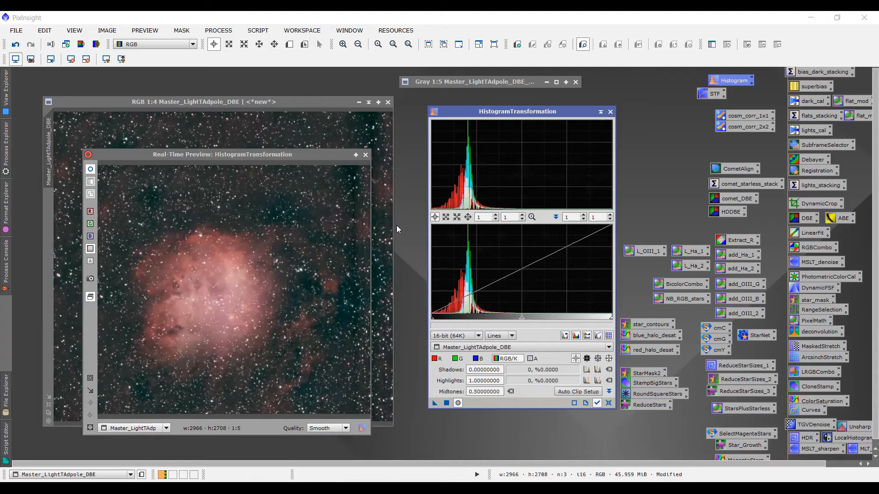
# Close the real-time preview and HistogramTransformation, and shift the color image window slightly
pyautogui.click(365, 155)
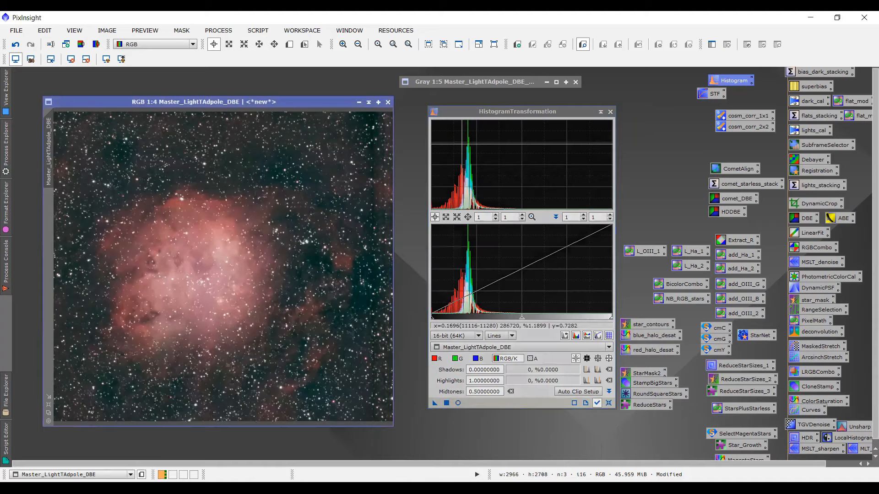
pyautogui.click(611, 112)
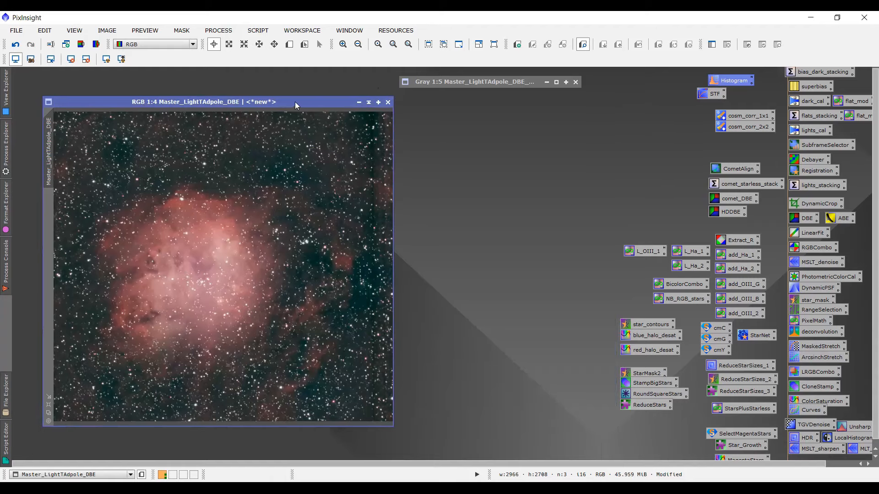
pyautogui.moveTo(292, 101); pyautogui.dragTo(268, 95)
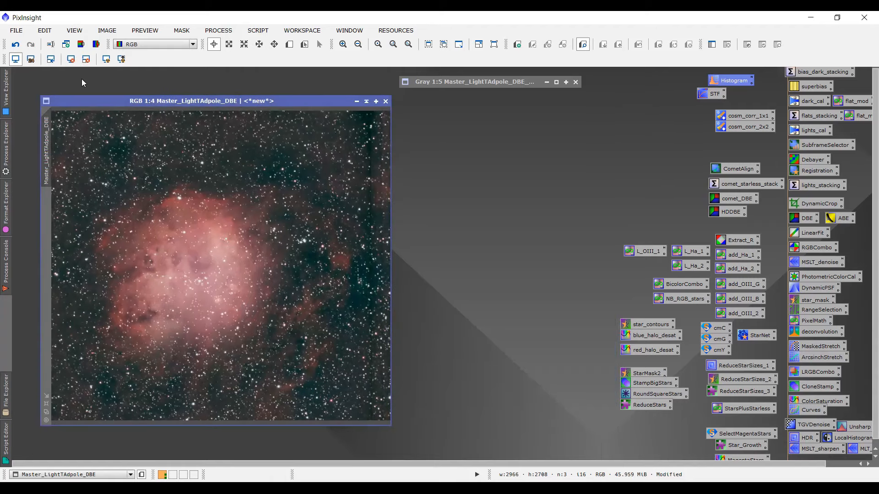
# Reopen HistogramTransformation to examine the histogram of the stretched color image, and close it again
pyautogui.click(107, 60)
pyautogui.click(87, 60)
pyautogui.click(105, 60)
pyautogui.click(88, 60)
pyautogui.doubleClick(716, 82)
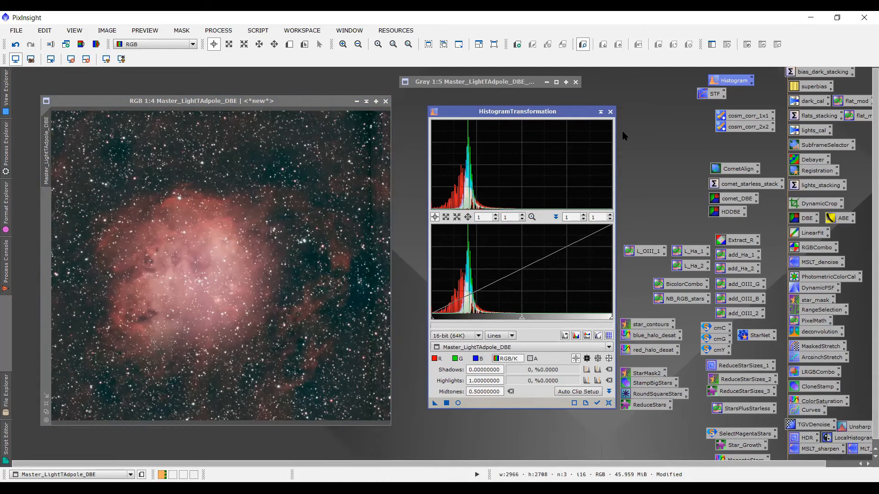
pyautogui.click(610, 112)
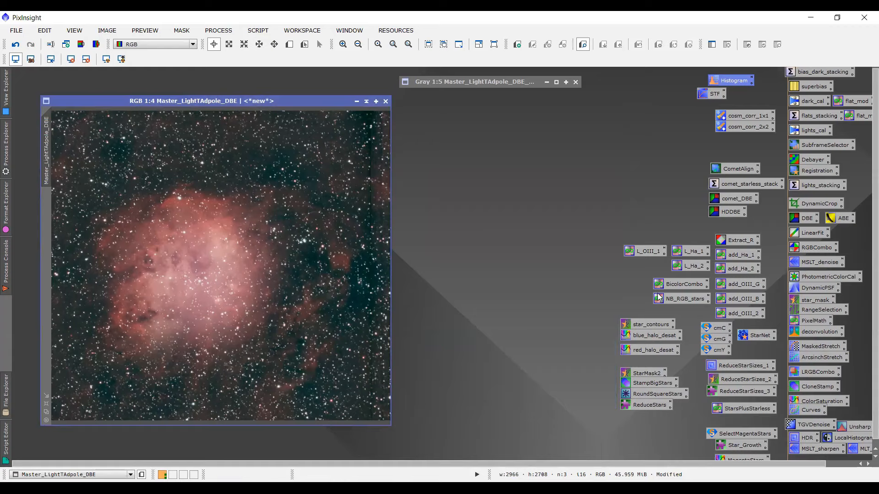
# Try brightening the color image's shadows in a CurvesTransformation preview with an RGB/K point at input 0.16796, output 0.19897, and close without applying
pyautogui.doubleClick(809, 410)
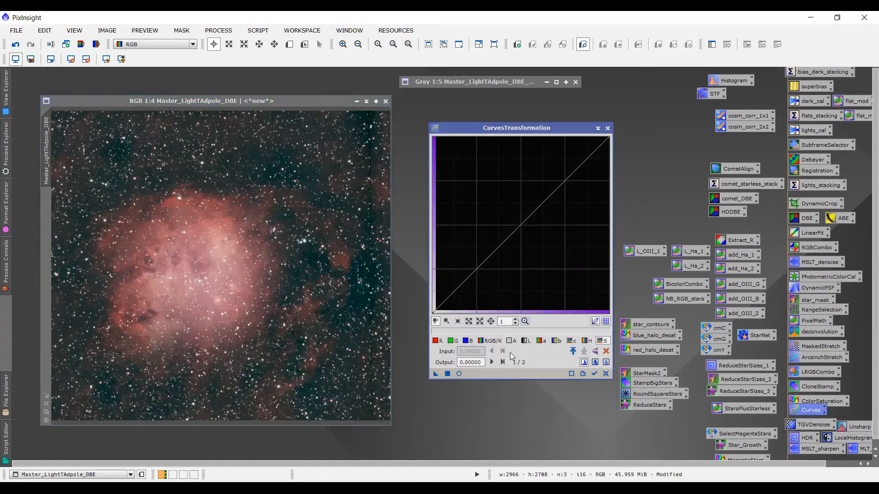
pyautogui.click(459, 374)
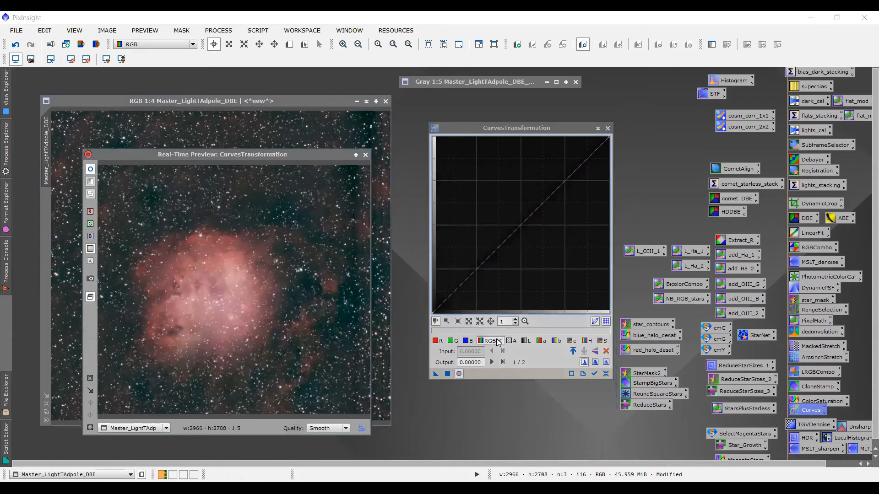
pyautogui.click(521, 226)
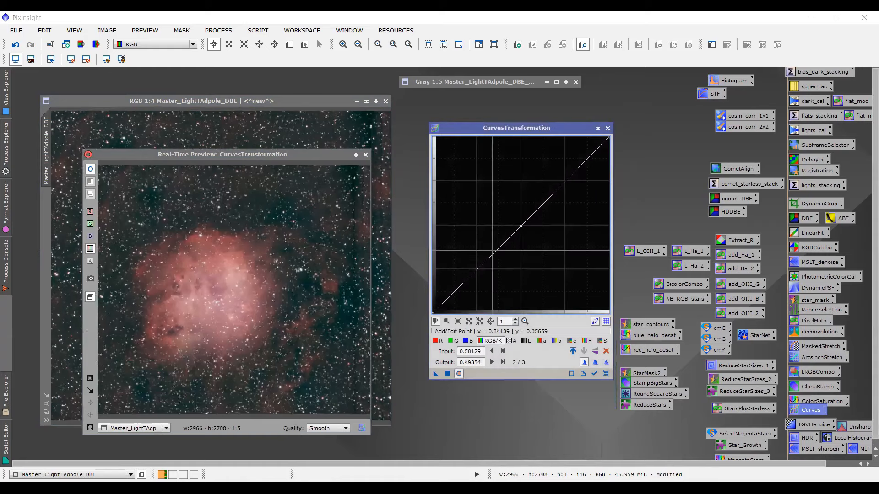
pyautogui.moveTo(463, 283)
pyautogui.mouseDown()
pyautogui.moveTo(458, 272)
pyautogui.moveTo(462, 278)
pyautogui.mouseUp()
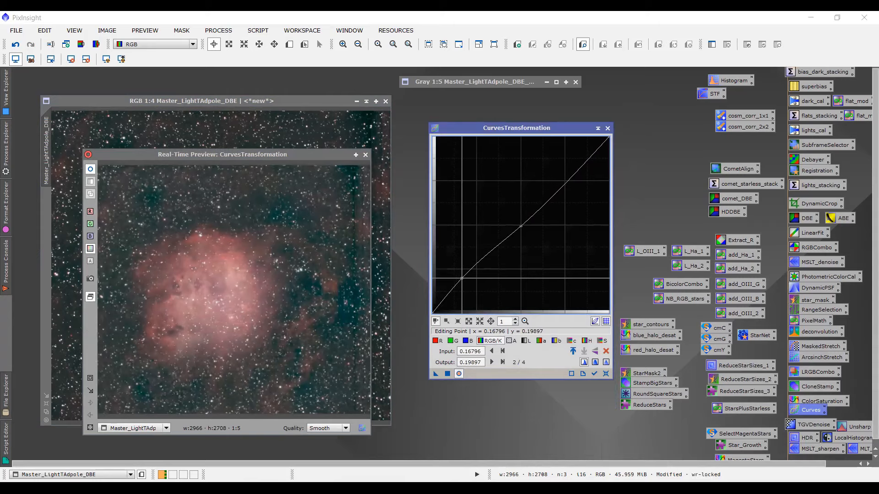
pyautogui.click(606, 128)
pyautogui.click(366, 156)
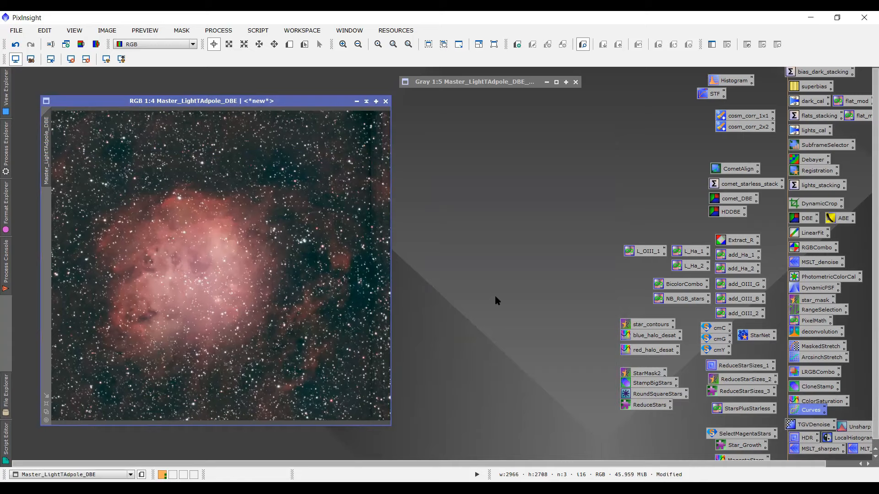
# Open the StarNet process and place its window beside the color image
pyautogui.click(205, 31)
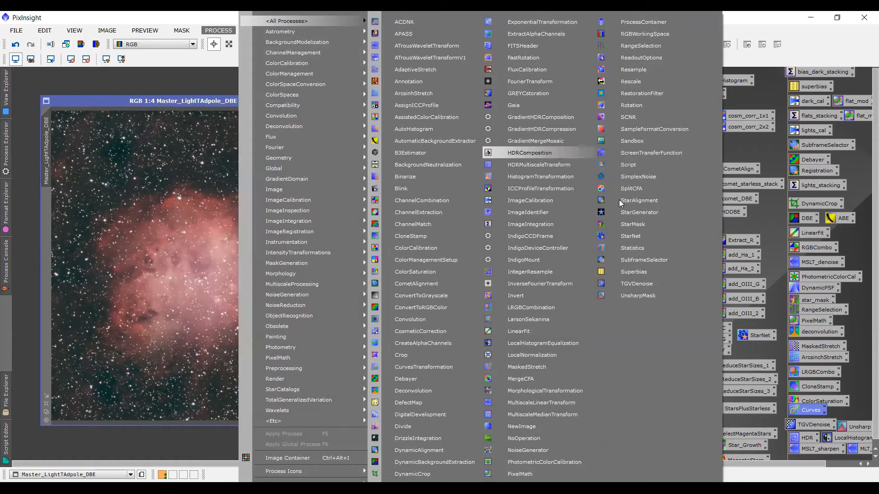
pyautogui.click(650, 235)
pyautogui.moveTo(569, 118); pyautogui.dragTo(552, 151)
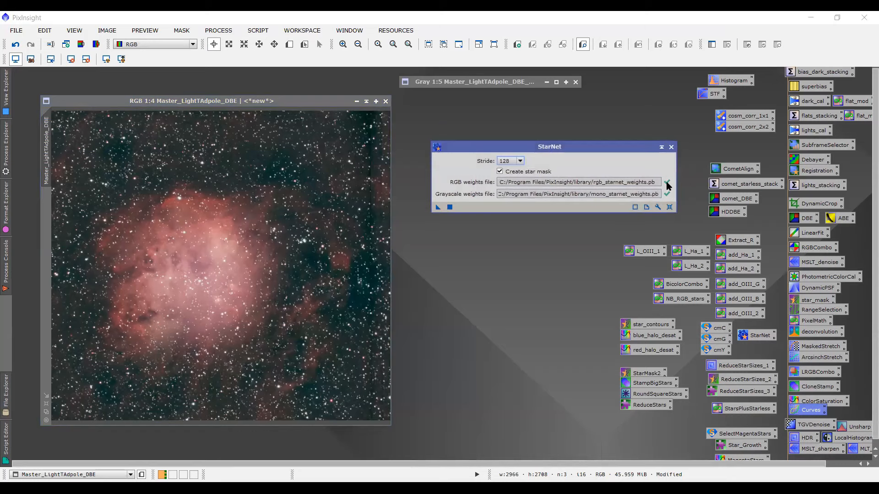
# Open the StarNet preferences and browse the drives of This PC for the RGB weights file
pyautogui.moveTo(669, 196)
pyautogui.click(657, 208)
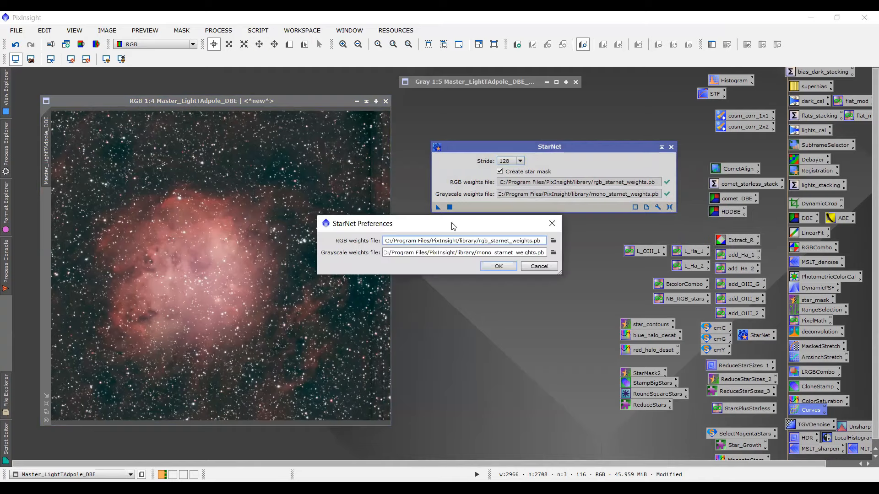
pyautogui.click(555, 242)
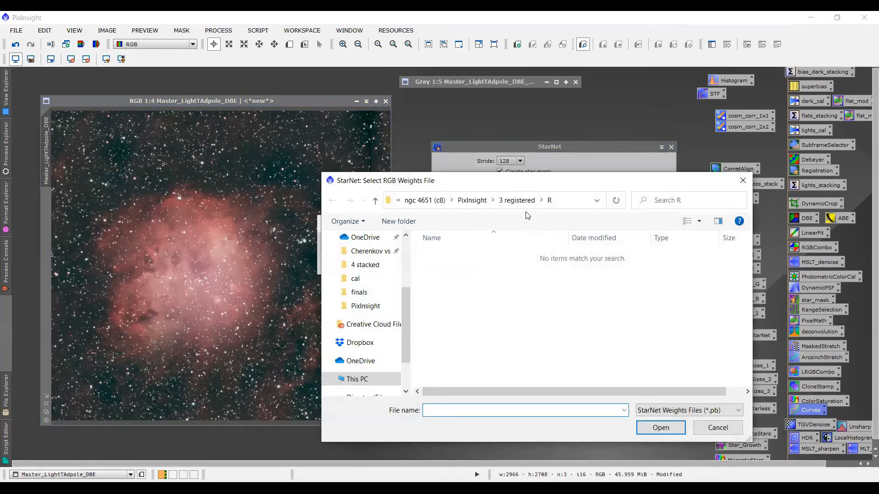
pyautogui.click(727, 428)
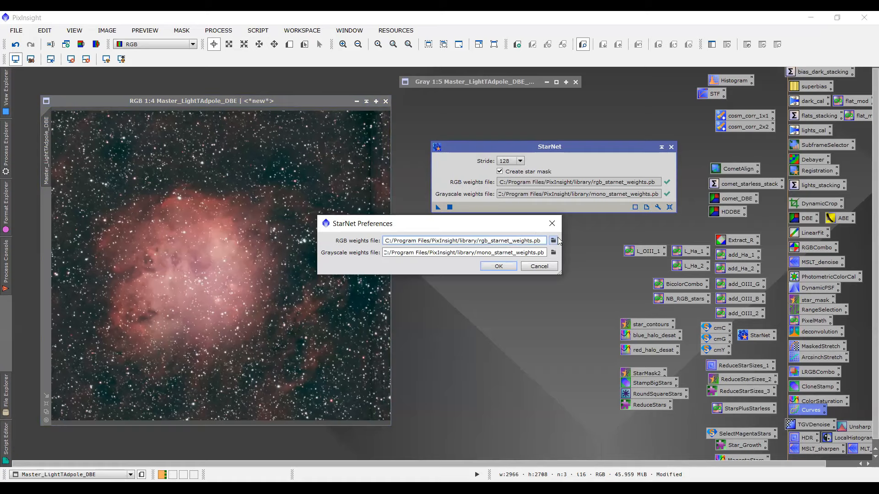
pyautogui.click(554, 241)
pyautogui.moveTo(407, 324); pyautogui.dragTo(410, 356)
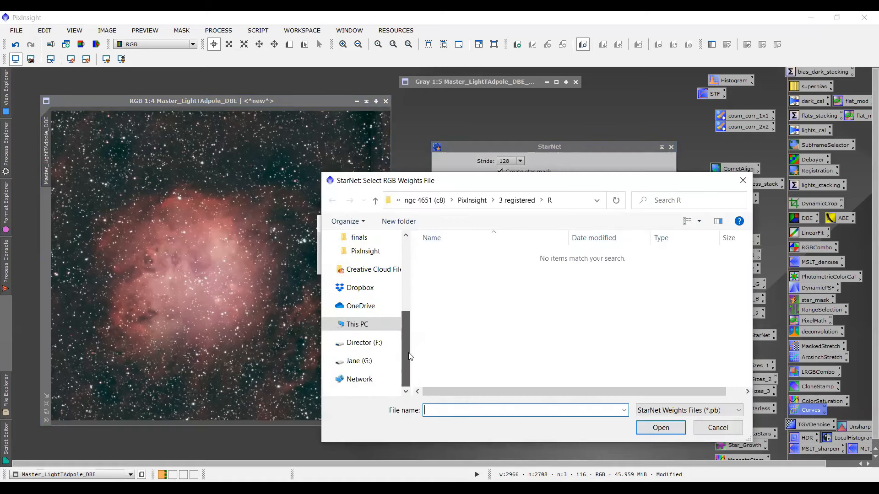
pyautogui.click(357, 324)
pyautogui.scroll(-5, 526, 329)
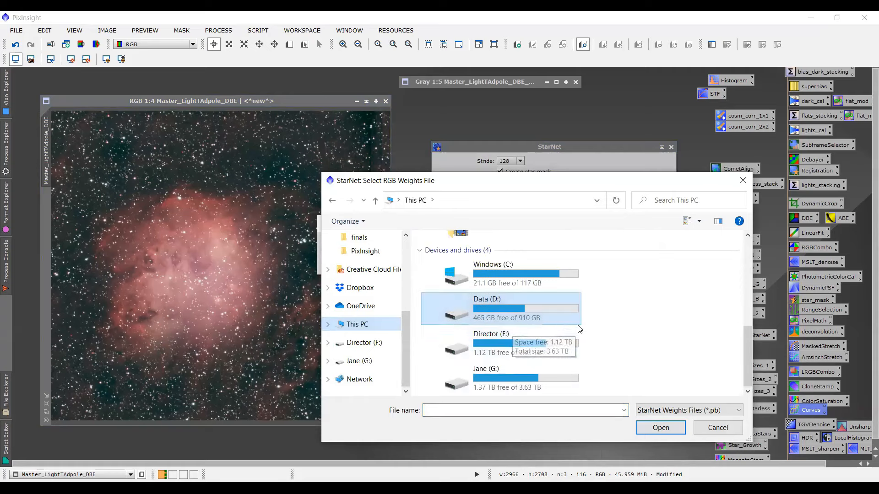
# Browse to C:/Program Files/PixInsight/library in the selection of StarNet's RGB weights file
pyautogui.doubleClick(540, 277)
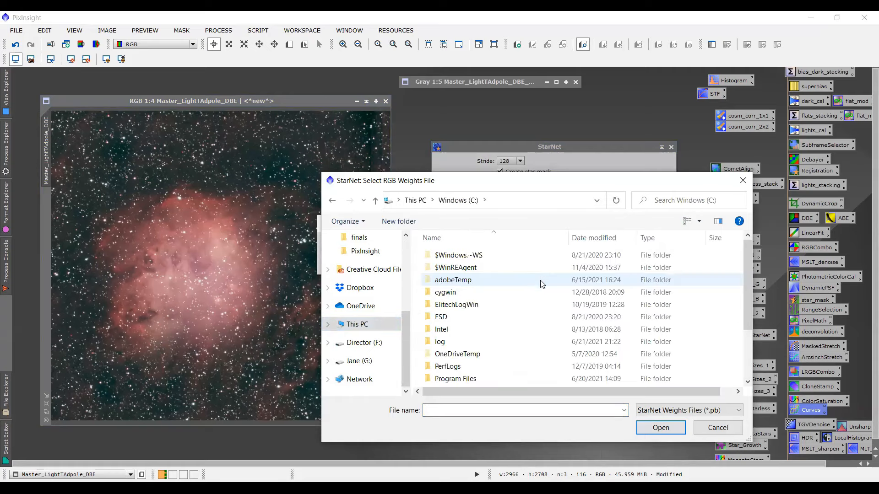
pyautogui.scroll(-1, 527, 289)
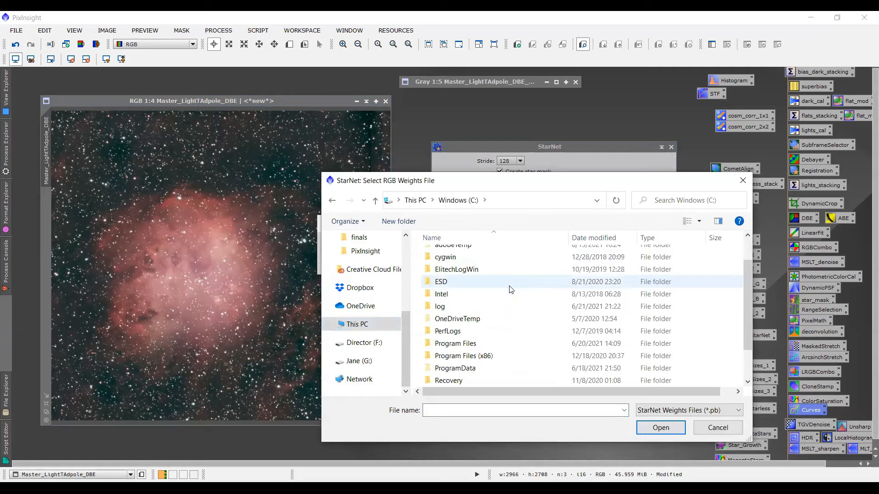
pyautogui.doubleClick(498, 343)
pyautogui.scroll(-2, 498, 344)
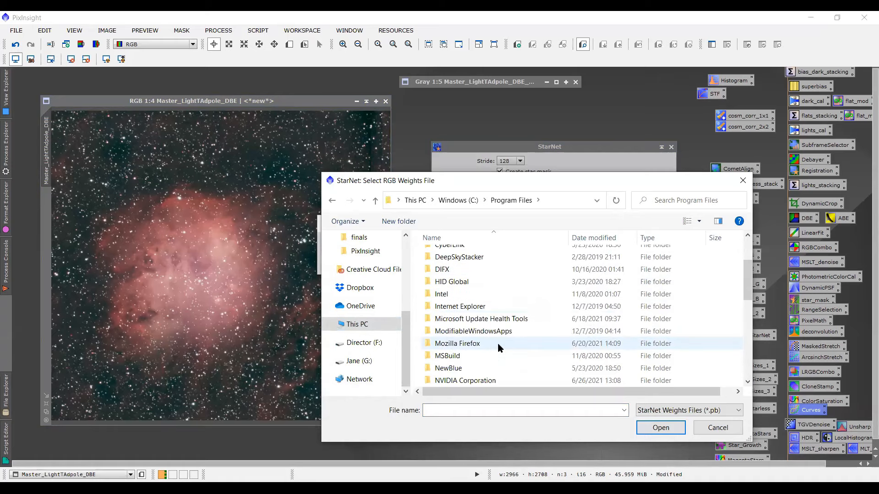
pyautogui.scroll(-3, 498, 344)
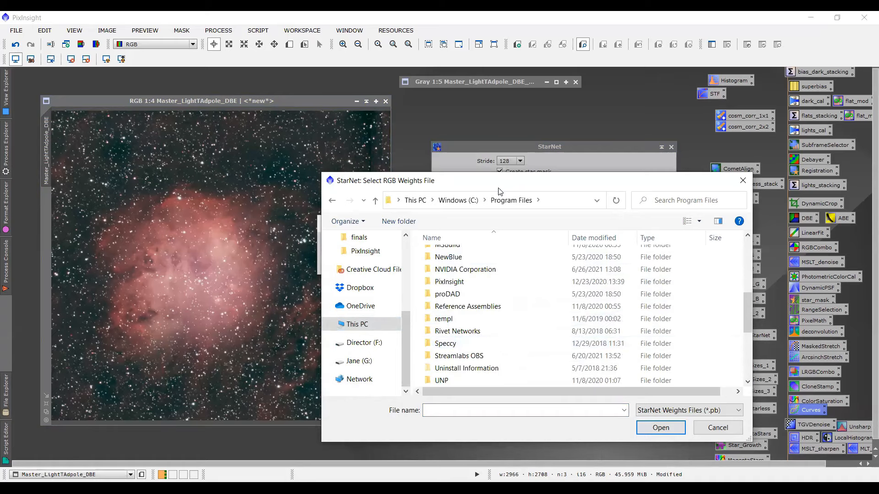
pyautogui.moveTo(500, 191); pyautogui.dragTo(499, 164)
pyautogui.scroll(-1, 485, 289)
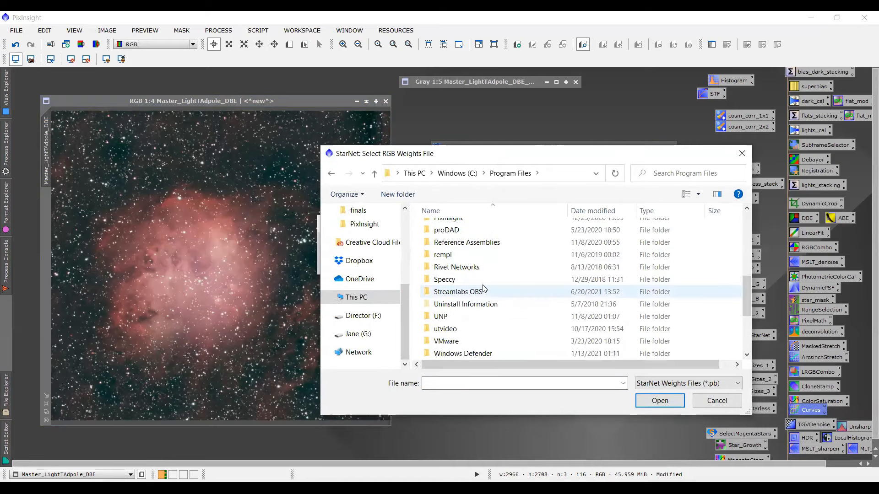
pyautogui.scroll(2, 487, 287)
pyautogui.doubleClick(472, 287)
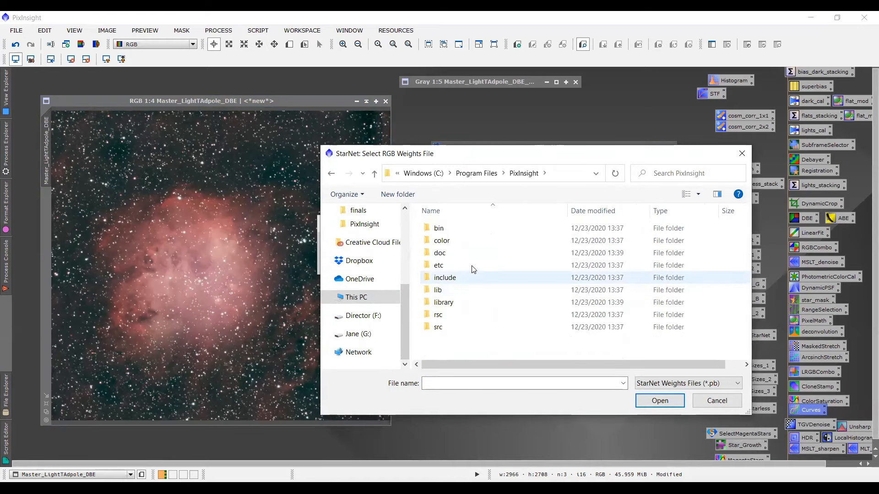
pyautogui.doubleClick(471, 229)
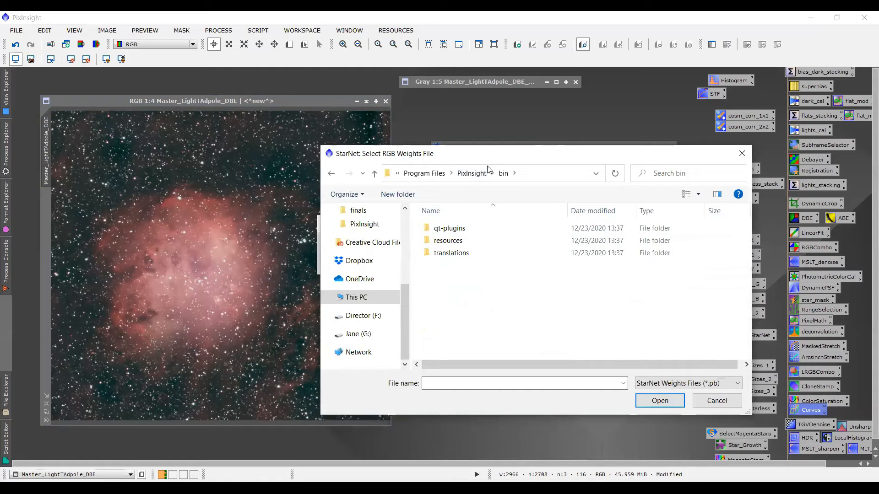
pyautogui.click(476, 173)
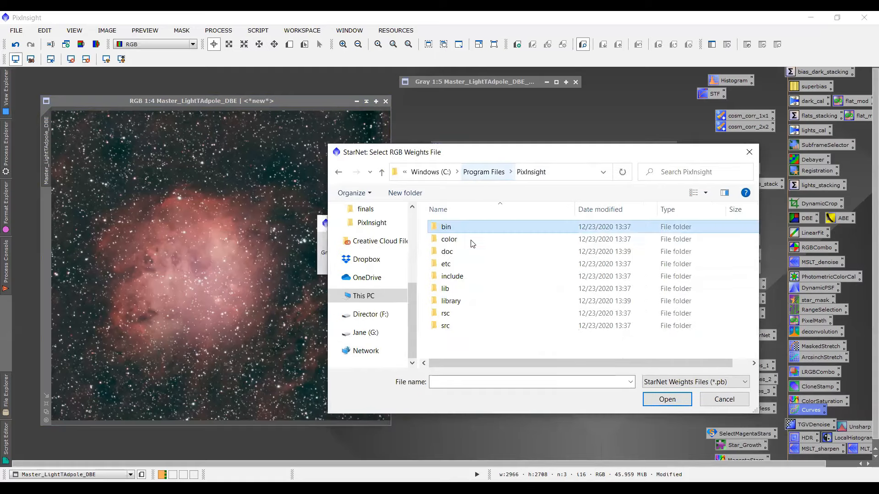
pyautogui.doubleClick(470, 304)
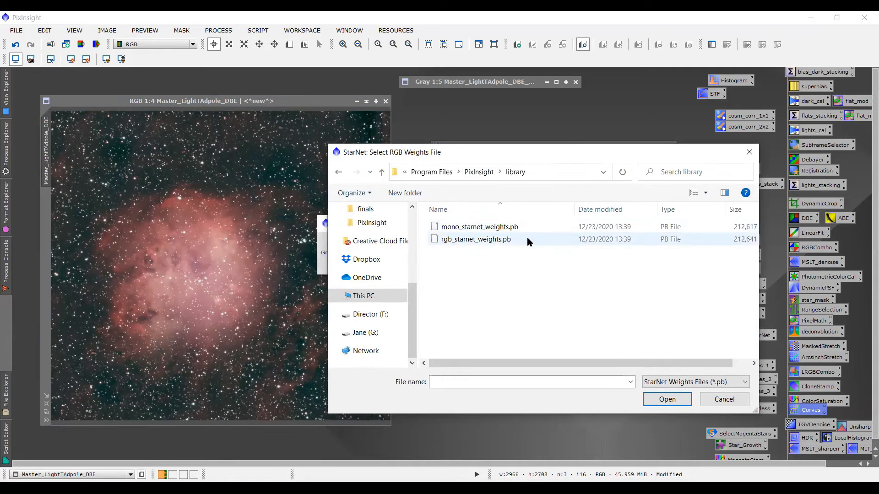
# Compare the weights files in the library folder with the paths in the StarNet preferences, and cancel both dialogs
pyautogui.moveTo(527, 154); pyautogui.dragTo(555, 290)
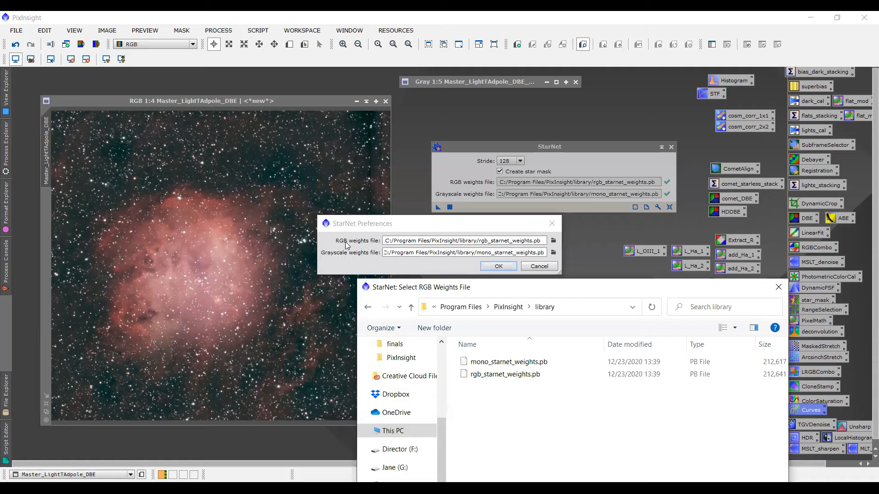
pyautogui.moveTo(608, 293); pyautogui.dragTo(608, 221)
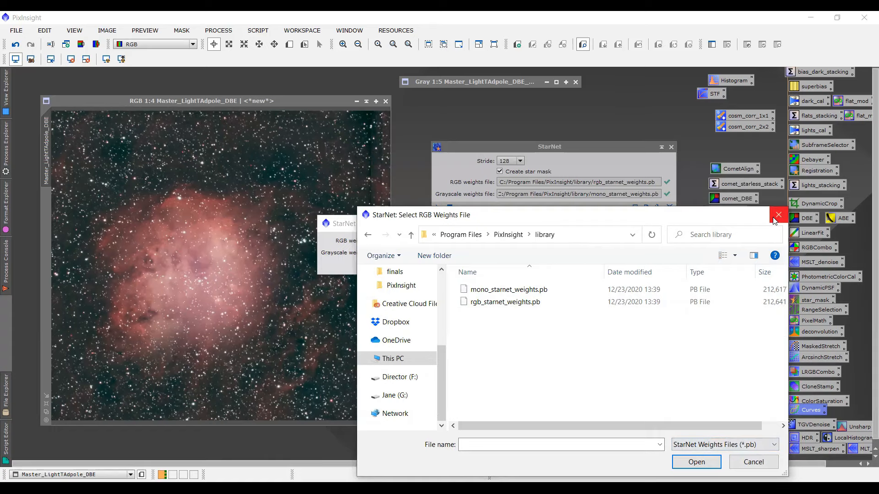
pyautogui.click(543, 264)
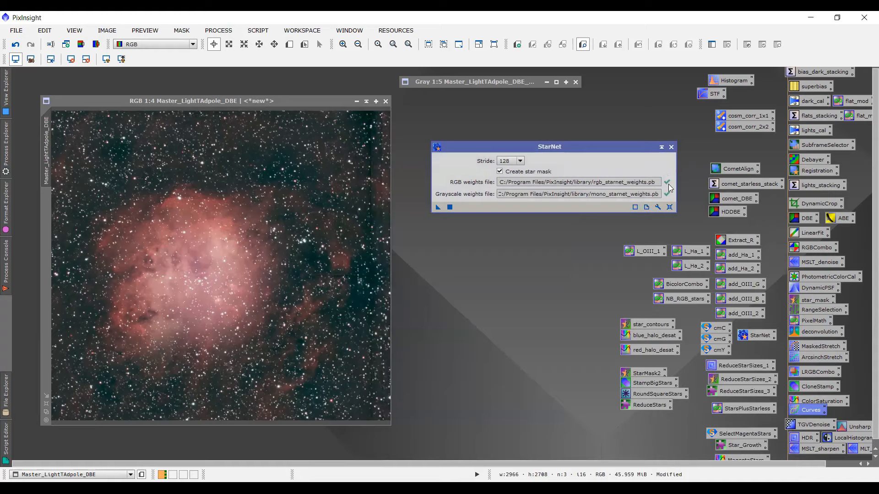
# Run StarNet on the Master_LightTAdpole_DBE image with a stride of 128 and star mask creation enabled
pyautogui.click(516, 162)
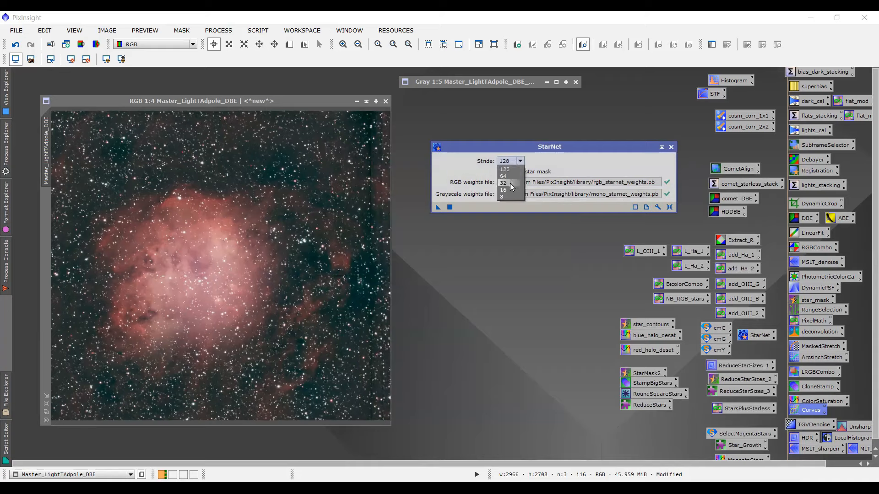
pyautogui.click(511, 169)
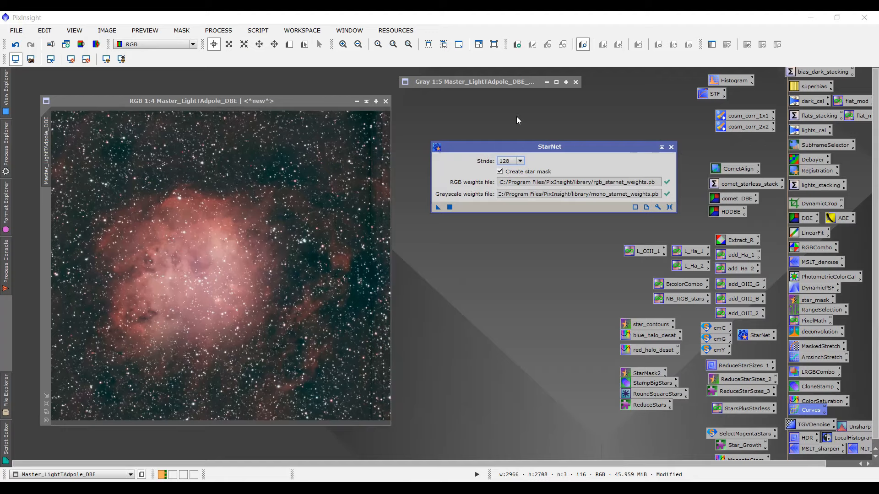
pyautogui.click(499, 171)
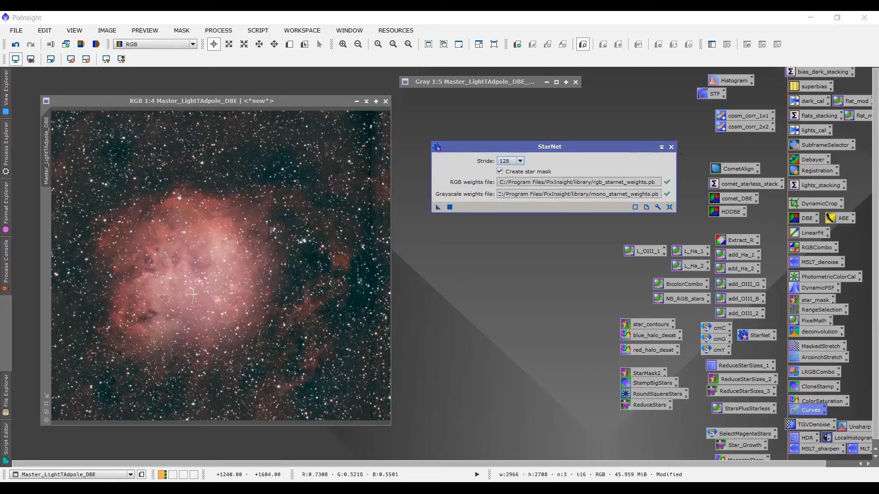
pyautogui.click(450, 207)
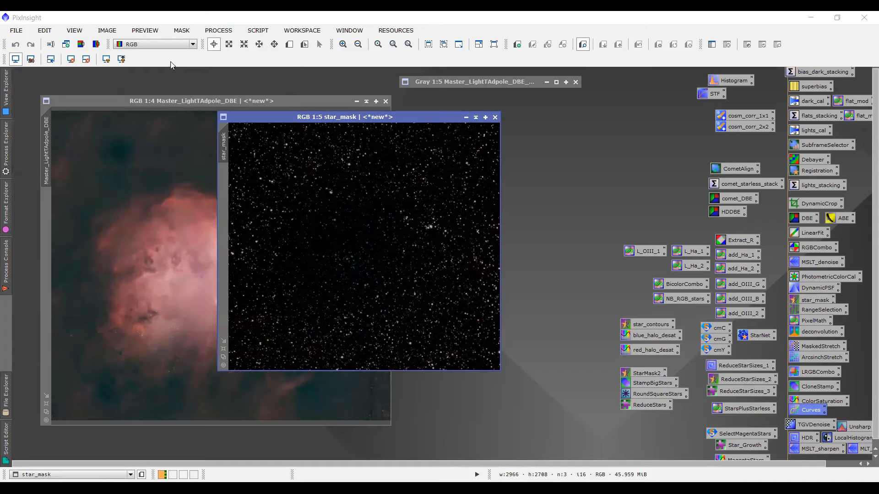
# Place the star_mask image beside the starless nebula image and examine its stars up close at 2:1 magnification
pyautogui.moveTo(365, 120); pyautogui.dragTo(557, 130)
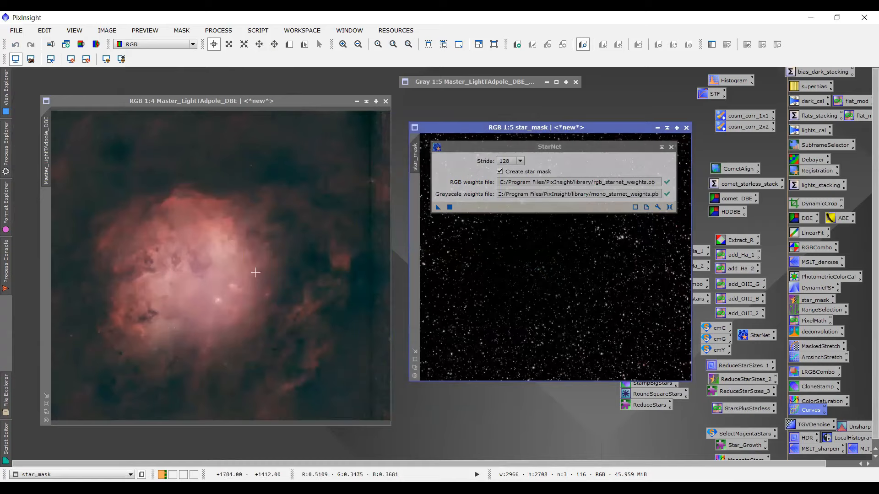
pyautogui.moveTo(517, 126); pyautogui.dragTo(538, 119)
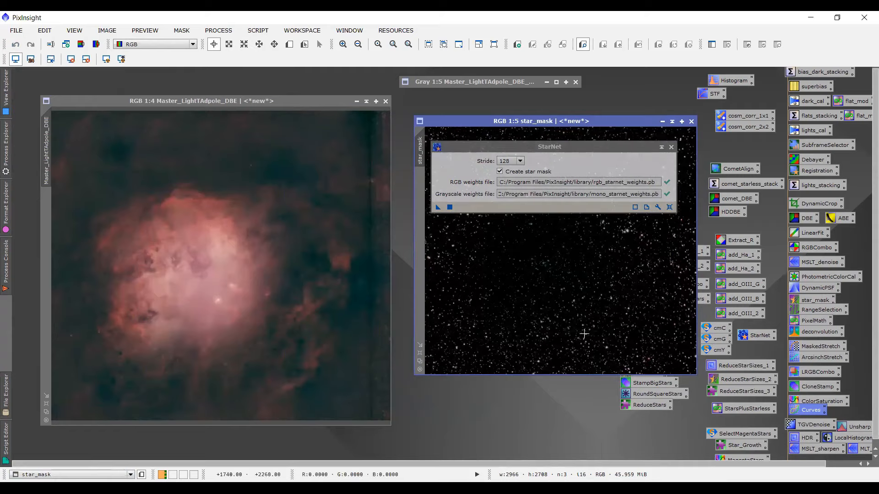
pyautogui.scroll(5, 584, 334)
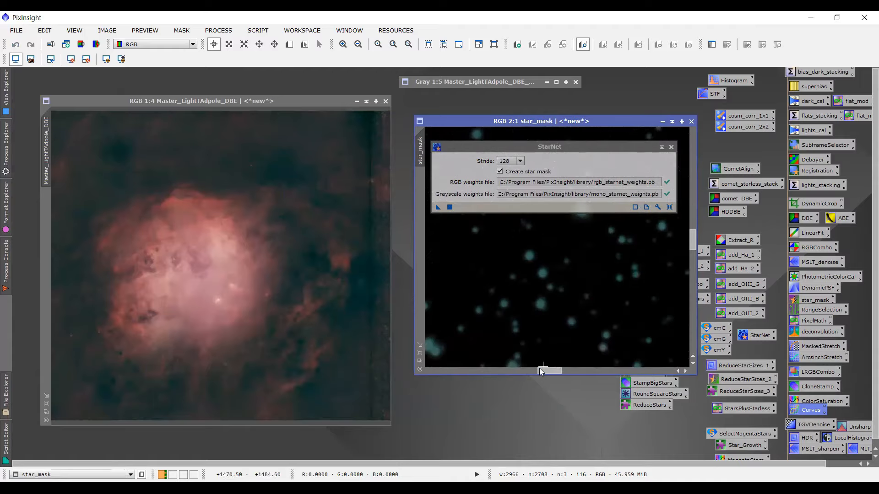
pyautogui.moveTo(541, 373); pyautogui.dragTo(648, 365)
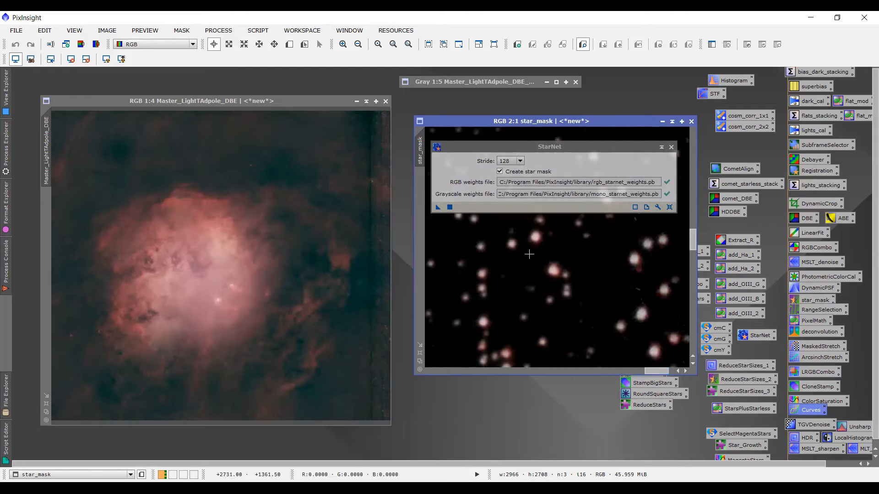
pyautogui.moveTo(693, 245); pyautogui.dragTo(694, 327)
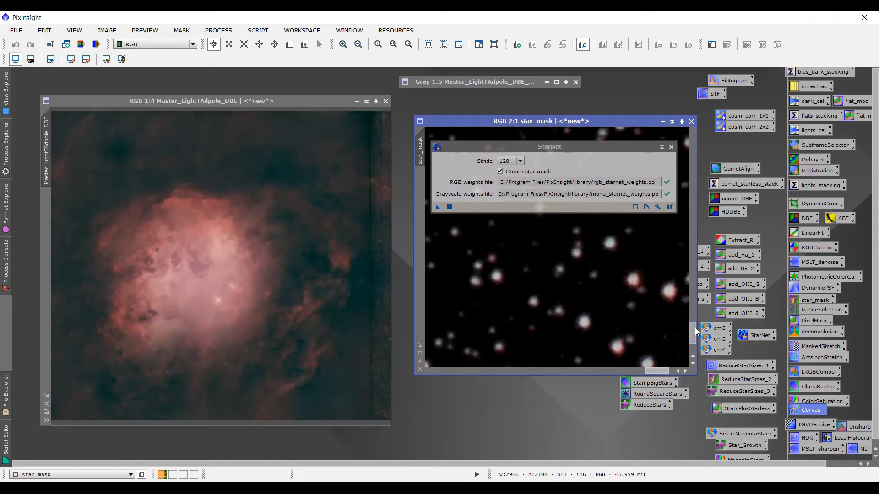
pyautogui.scroll(-5, 604, 359)
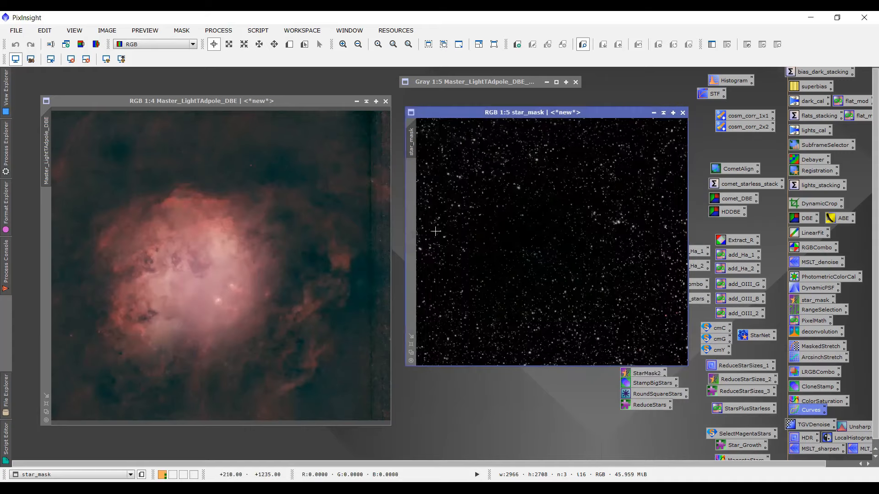
# Collapse the star_mask window and park it above the starless nebula image, shifting the nebula window to make room
pyautogui.click(664, 113)
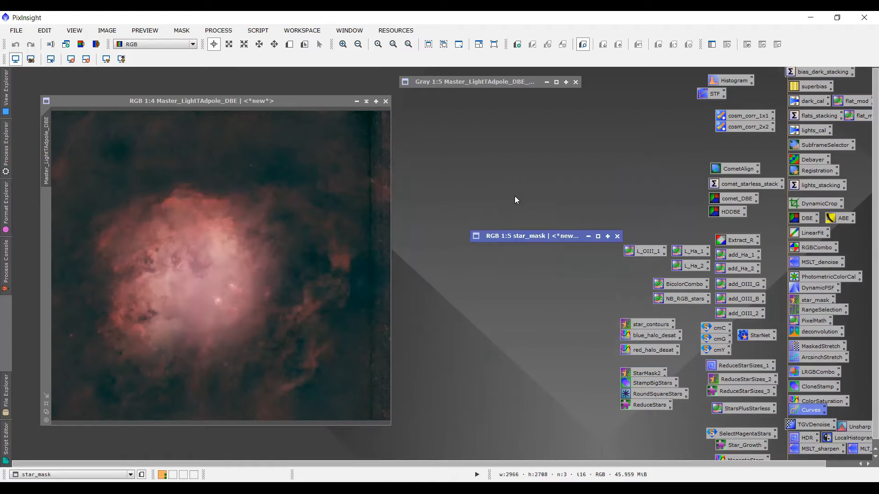
pyautogui.moveTo(522, 235); pyautogui.dragTo(106, 78)
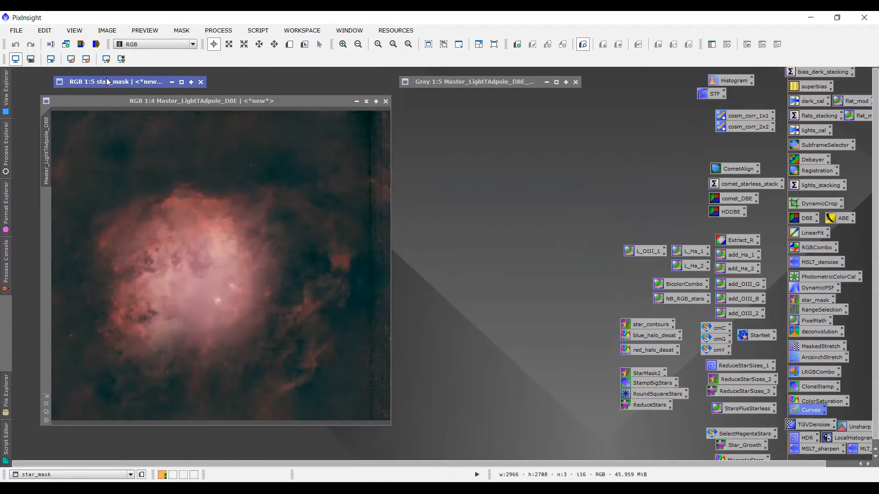
pyautogui.click(200, 103)
pyautogui.click(129, 86)
pyautogui.moveTo(169, 104); pyautogui.dragTo(179, 111)
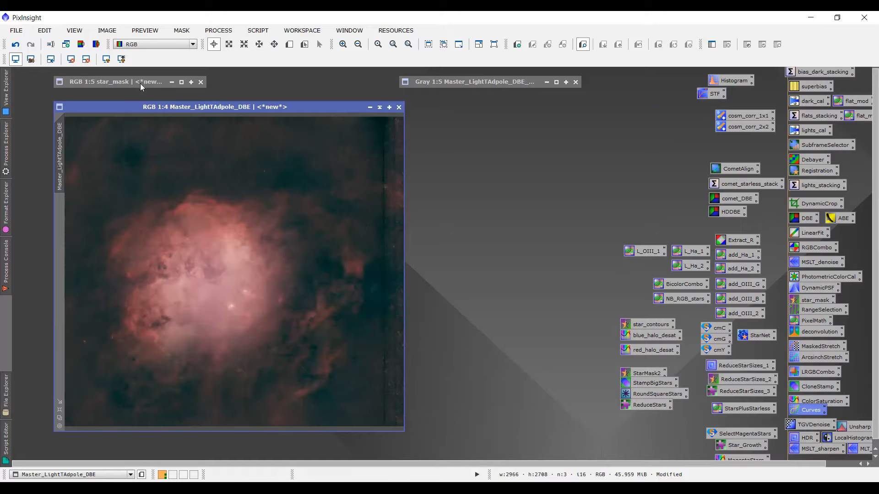
# Start a DynamicCrop on the starless nebula image and pull in the frame's right edge to a width of 2751
pyautogui.click(814, 204)
pyautogui.doubleClick(814, 204)
pyautogui.scroll(-2, 292, 298)
pyautogui.scroll(1, 291, 298)
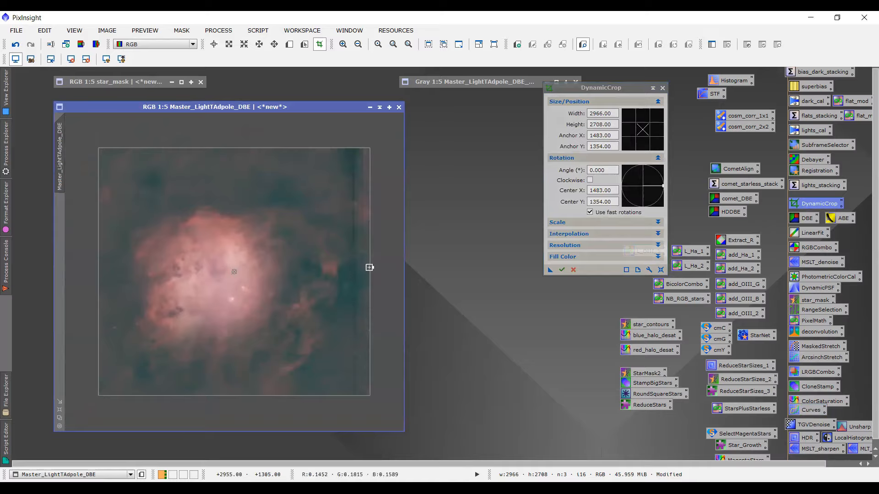
pyautogui.moveTo(370, 268); pyautogui.dragTo(350, 269)
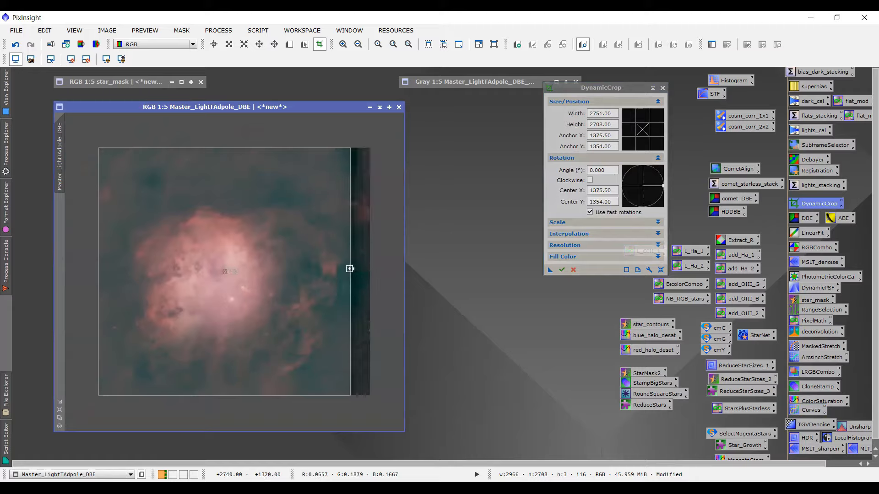
# Save the crop settings as a process icon on the workspace and apply the crop, accepting deletion of the astrometric solution
pyautogui.moveTo(551, 273); pyautogui.dragTo(517, 295)
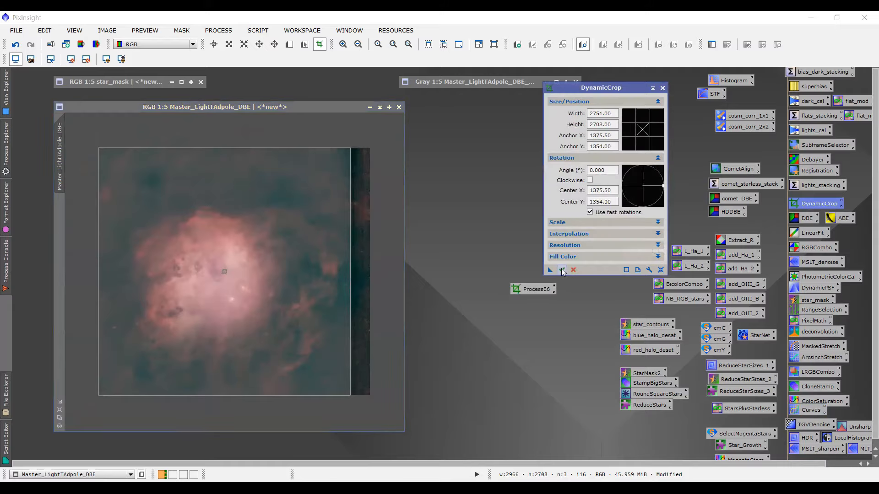
pyautogui.click(562, 271)
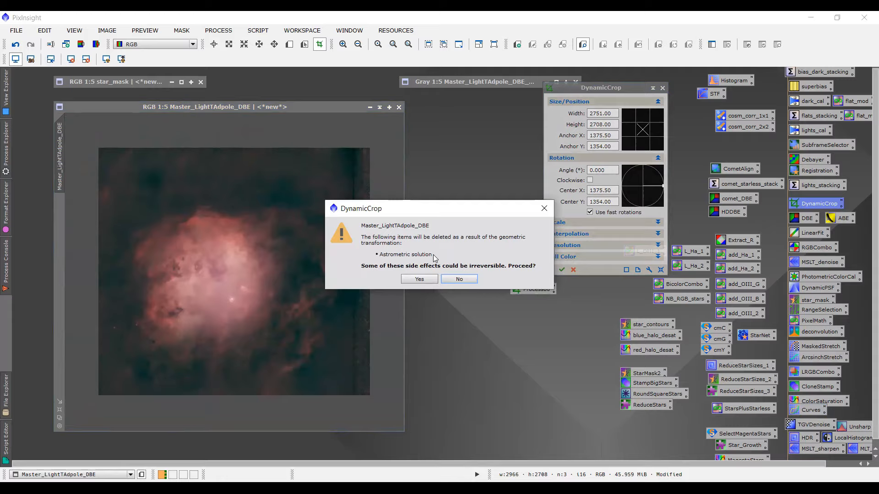
pyautogui.click(420, 278)
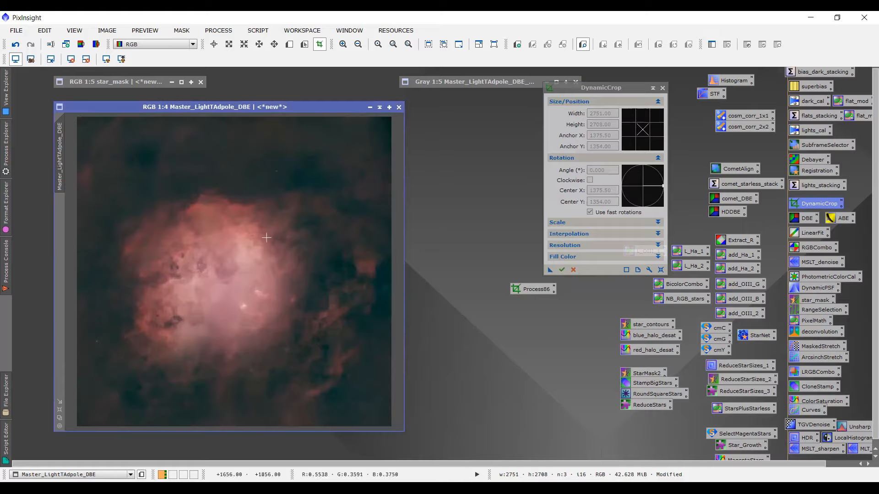
# Undo the crop on the starless nebula image and reapply it from the saved DynamicCrop process icon
pyautogui.click(519, 289)
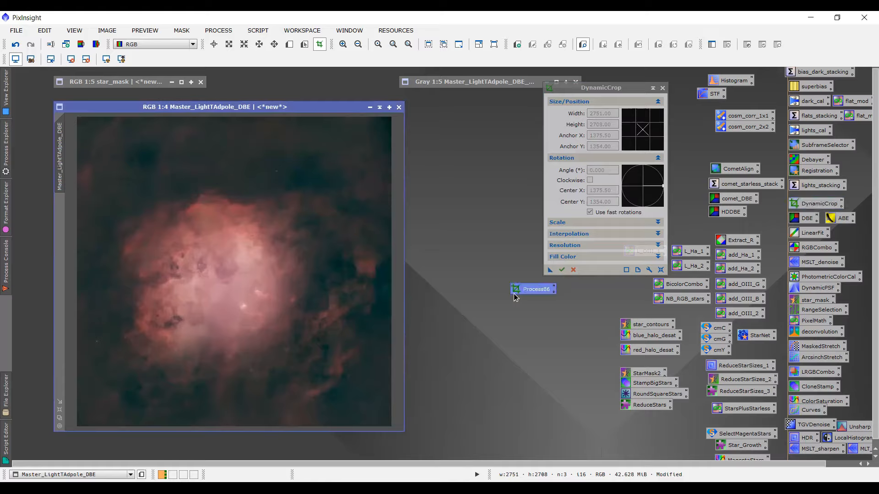
pyautogui.moveTo(519, 290); pyautogui.dragTo(513, 293)
pyautogui.rightClick(58, 147)
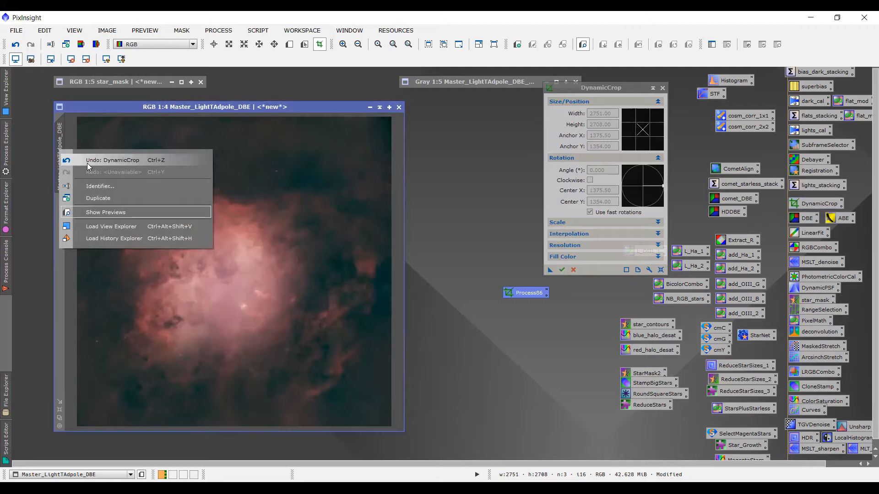
pyautogui.click(90, 108)
pyautogui.click(17, 46)
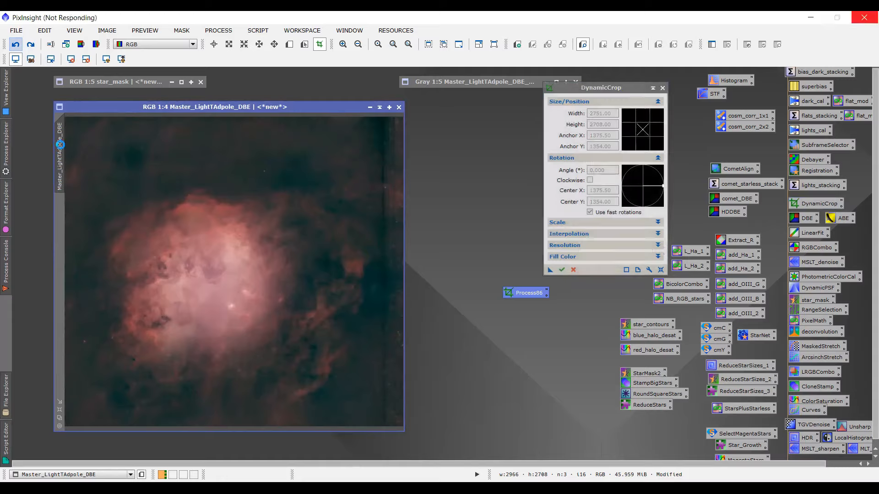
pyautogui.rightClick(60, 144)
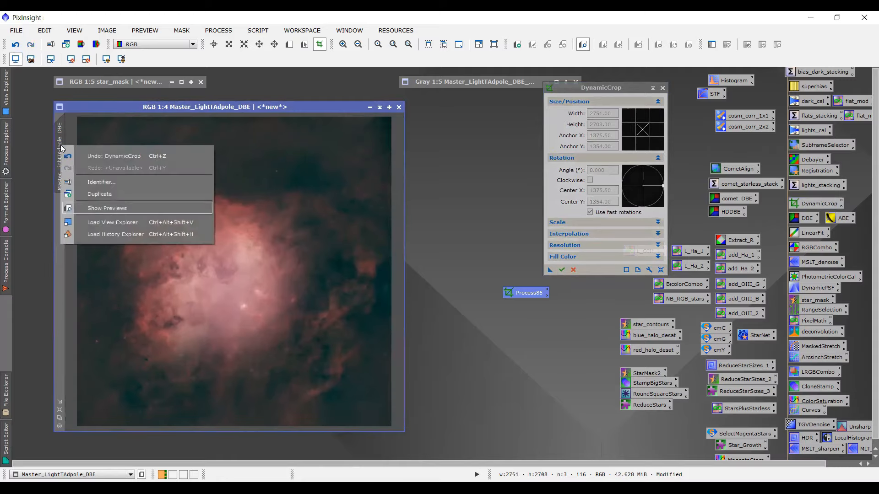
pyautogui.click(91, 111)
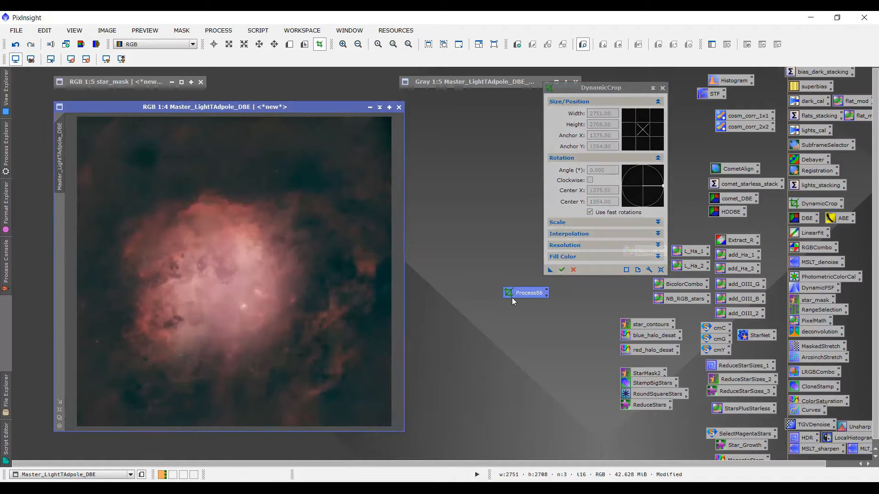
# Restore the star_mask image, crop it with the saved DynamicCrop process icon, and collapse its window again
pyautogui.doubleClick(131, 82)
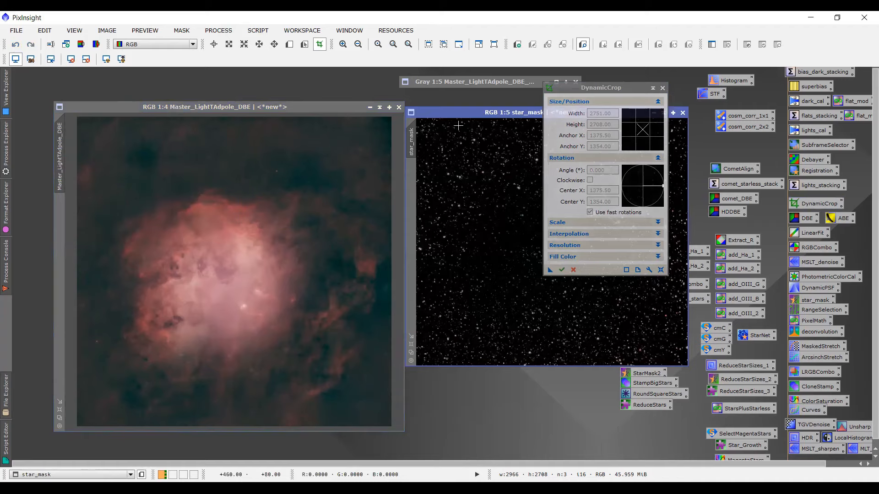
pyautogui.moveTo(466, 112); pyautogui.dragTo(188, 130)
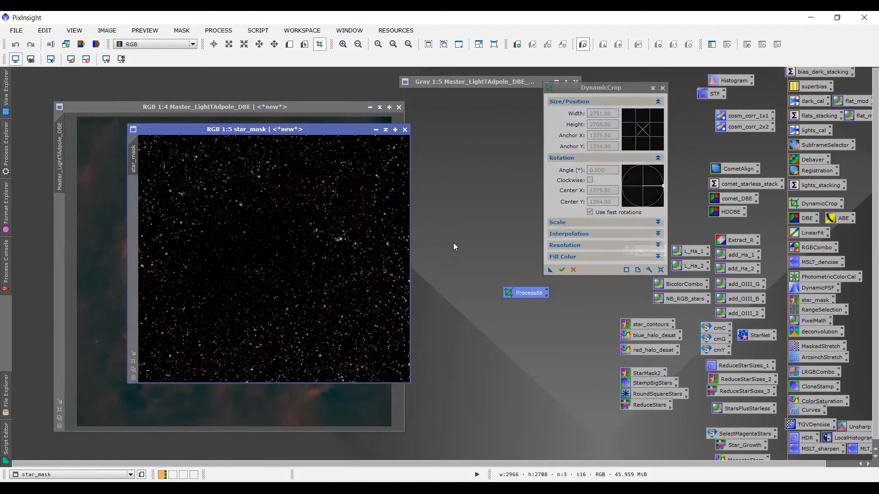
pyautogui.moveTo(515, 294); pyautogui.dragTo(347, 236)
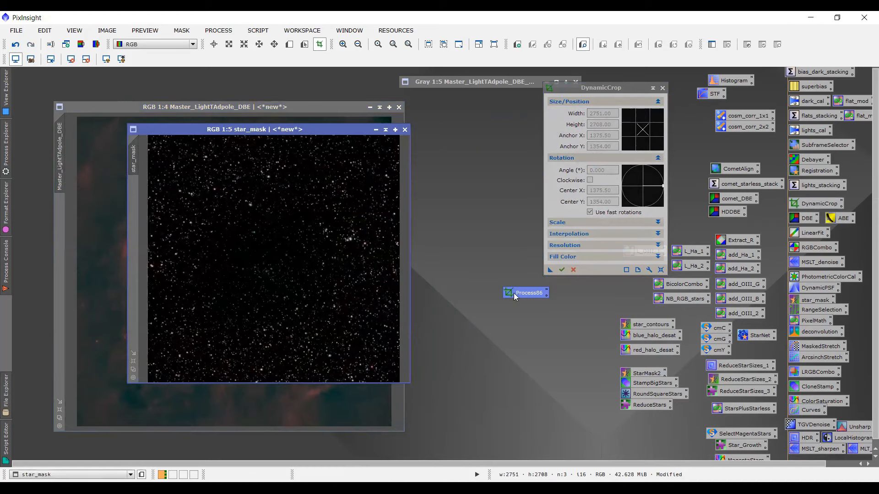
pyautogui.click(385, 130)
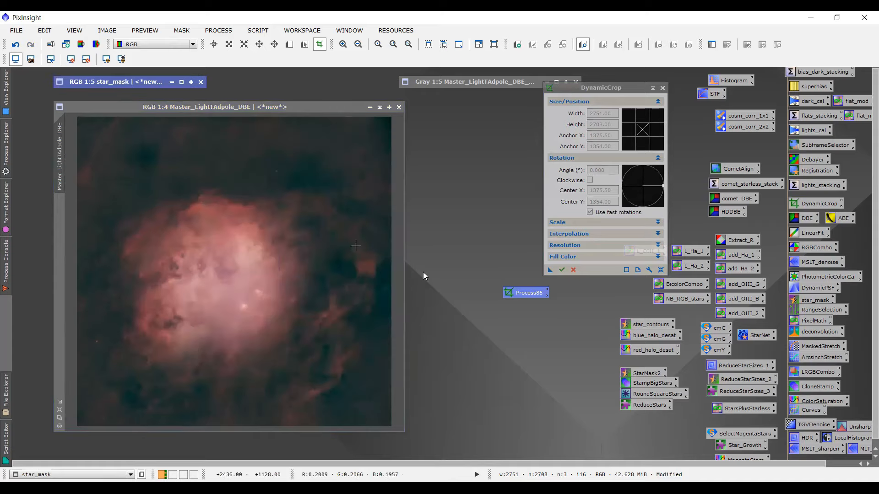
# Delete the saved DynamicCrop process icon from the workspace and close the DynamicCrop tool
pyautogui.rightClick(525, 301)
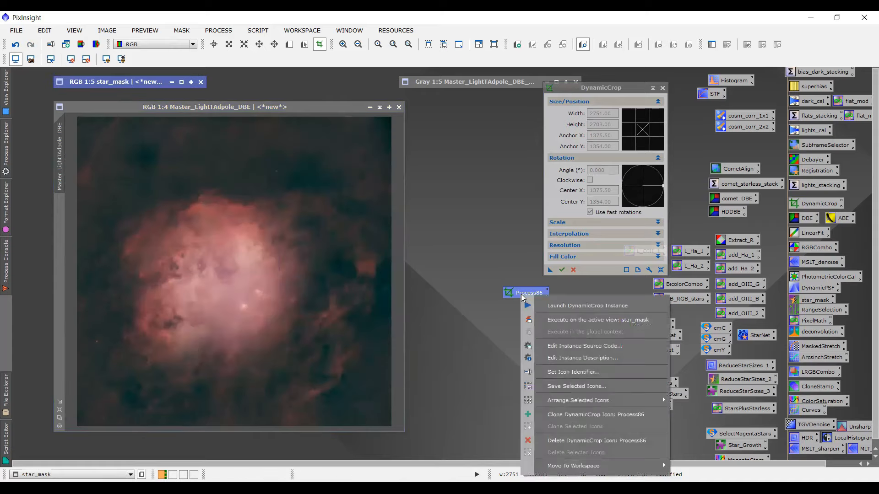
pyautogui.click(559, 440)
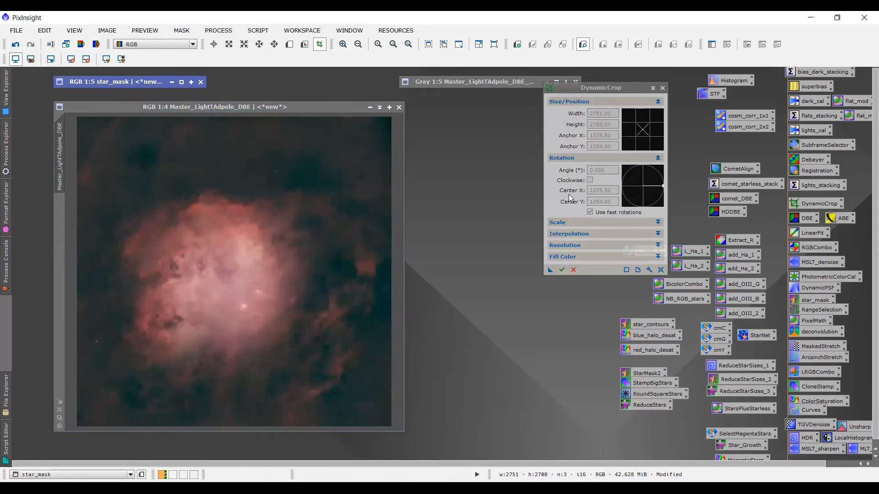
pyautogui.click(663, 88)
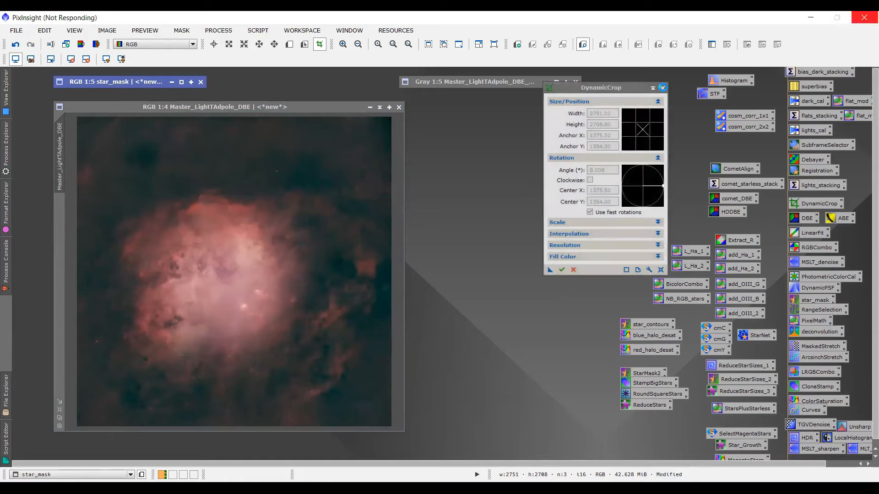
# Check the starless nebula's detail up close and open CurvesTransformation from its workspace process icon
pyautogui.moveTo(280, 107); pyautogui.dragTo(270, 106)
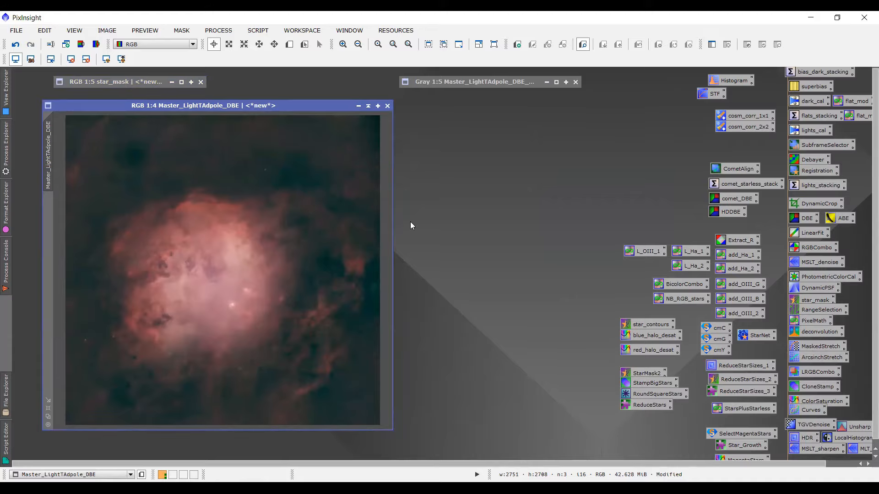
pyautogui.scroll(3, 267, 227)
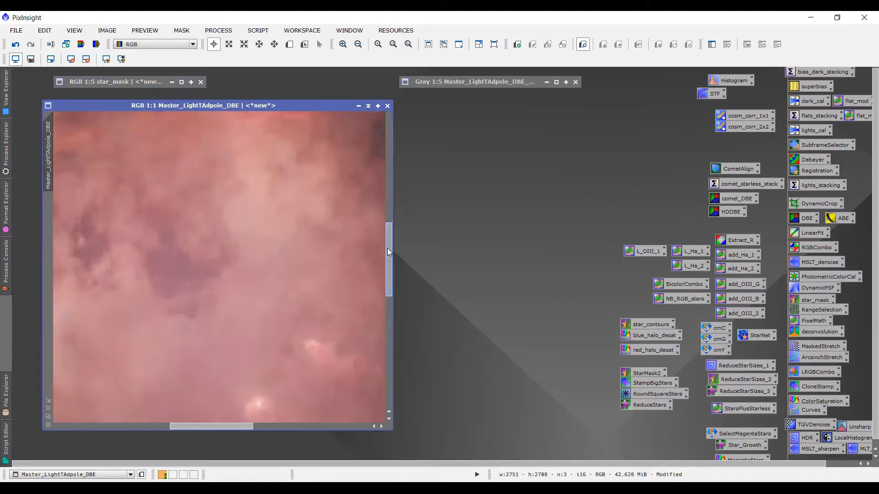
pyautogui.moveTo(386, 249); pyautogui.dragTo(387, 191)
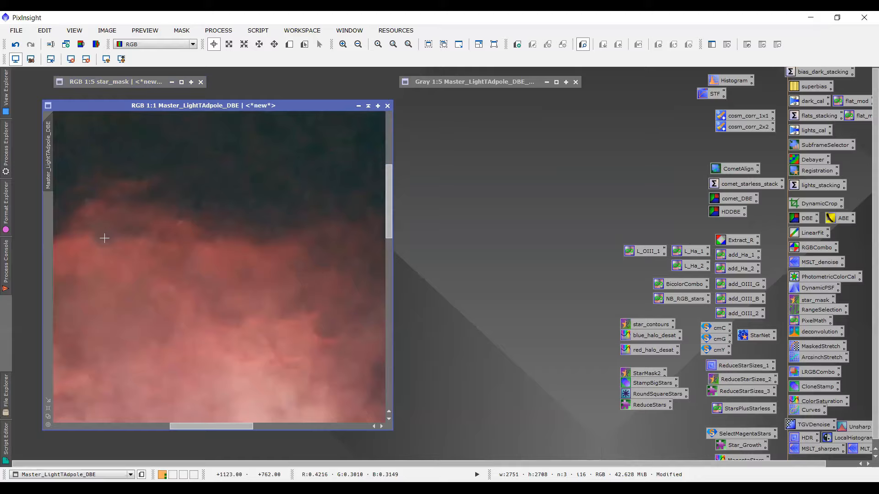
pyautogui.scroll(-3, 270, 287)
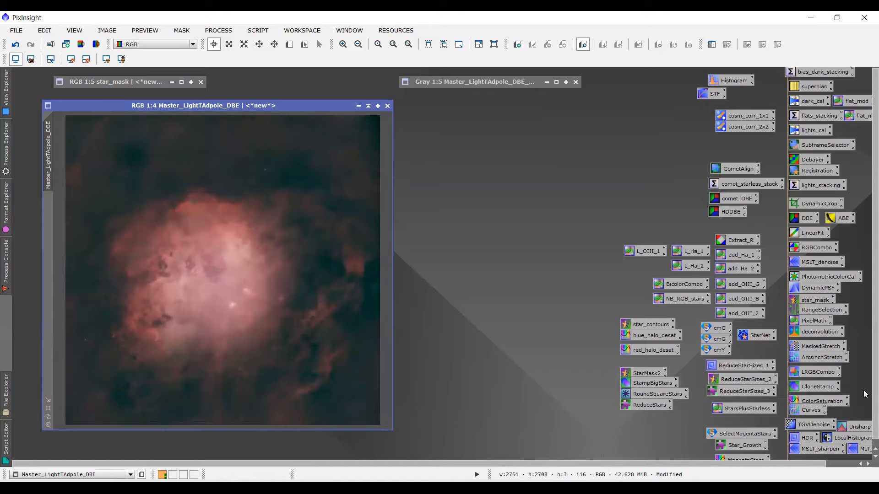
pyautogui.doubleClick(808, 412)
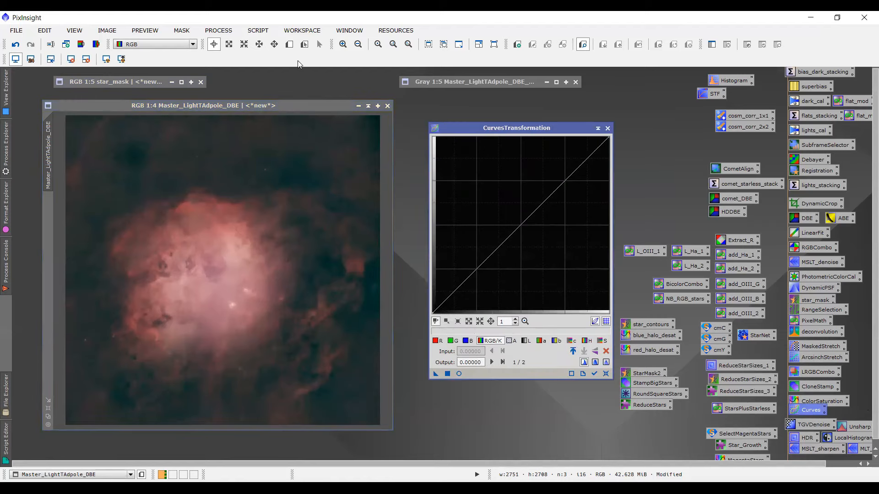
pyautogui.click(218, 30)
pyautogui.moveTo(293, 21)
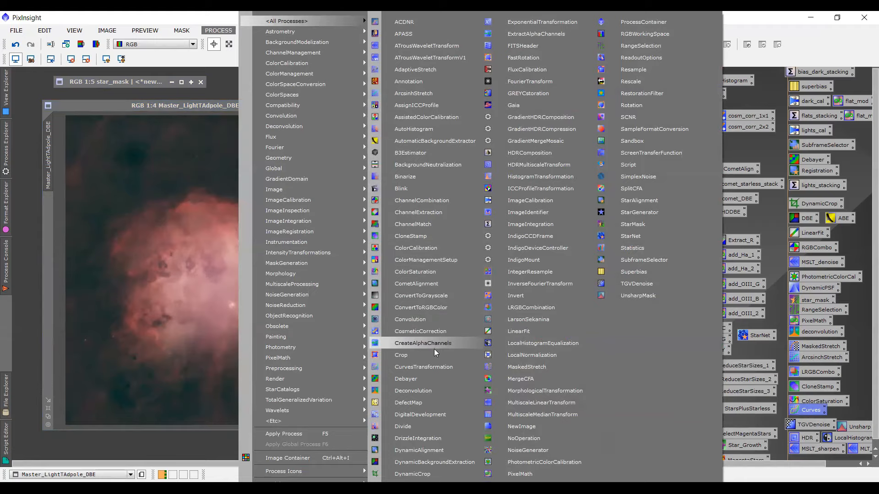
pyautogui.click(423, 367)
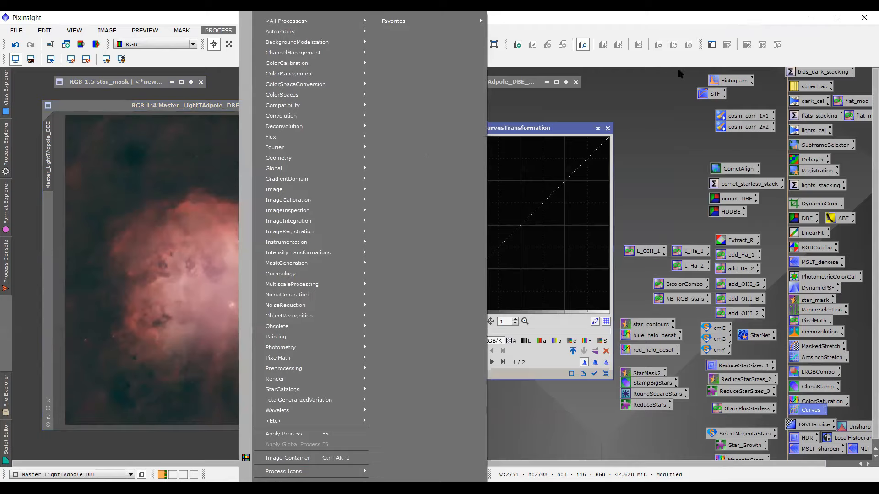
pyautogui.click(516, 129)
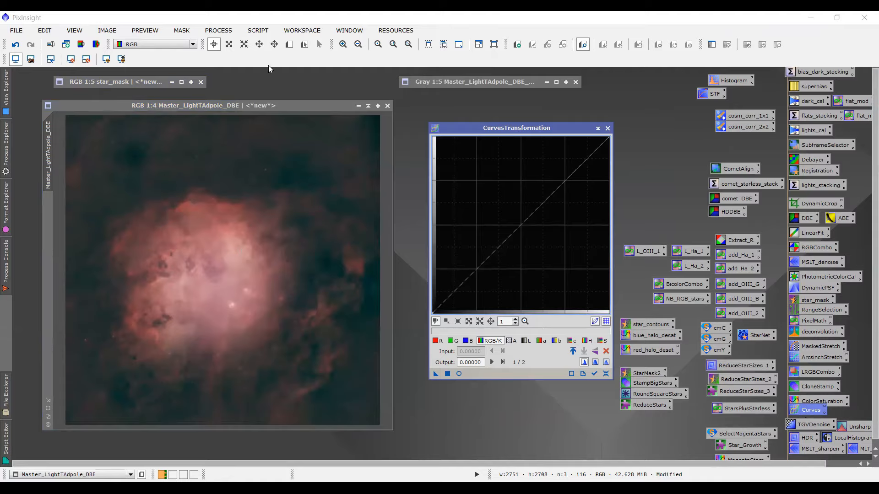
# Turn on the CurvesTransformation real-time preview and add RGB/K curve points at about 0.460/0.509 and 0.233/0.251
pyautogui.moveTo(462, 129); pyautogui.dragTo(456, 107)
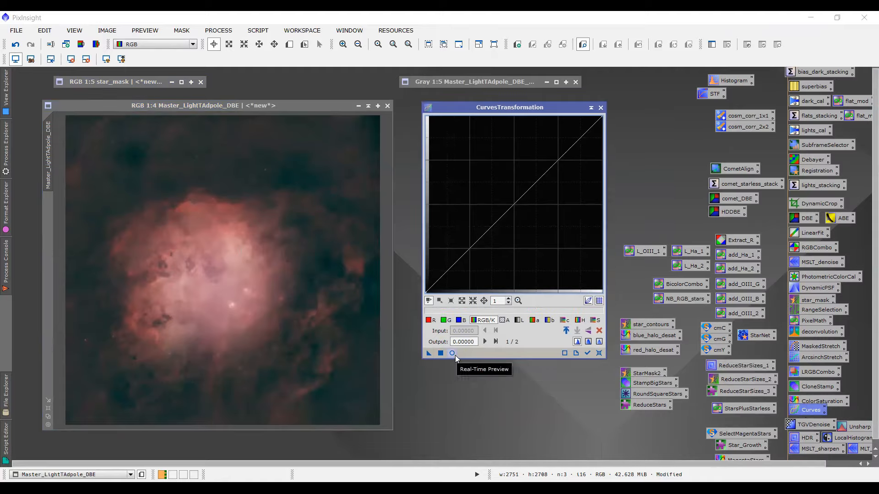
pyautogui.click(453, 354)
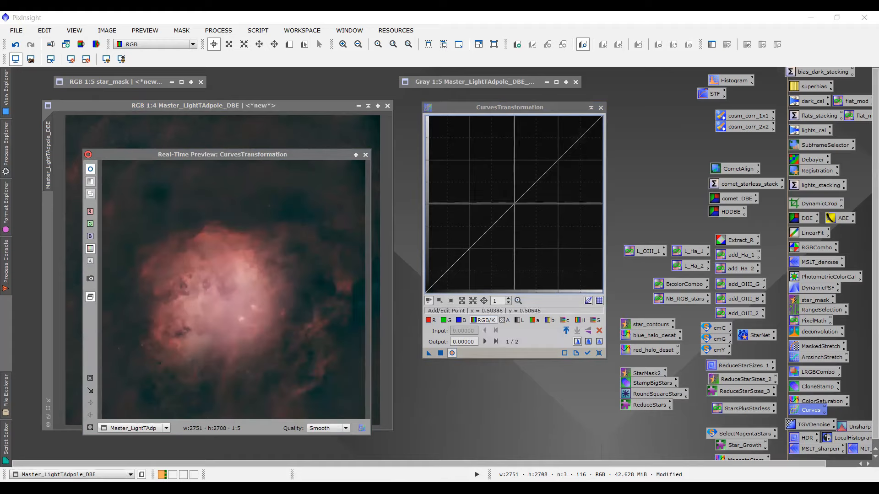
pyautogui.moveTo(515, 203)
pyautogui.mouseDown()
pyautogui.moveTo(510, 126)
pyautogui.moveTo(507, 202)
pyautogui.mouseUp()
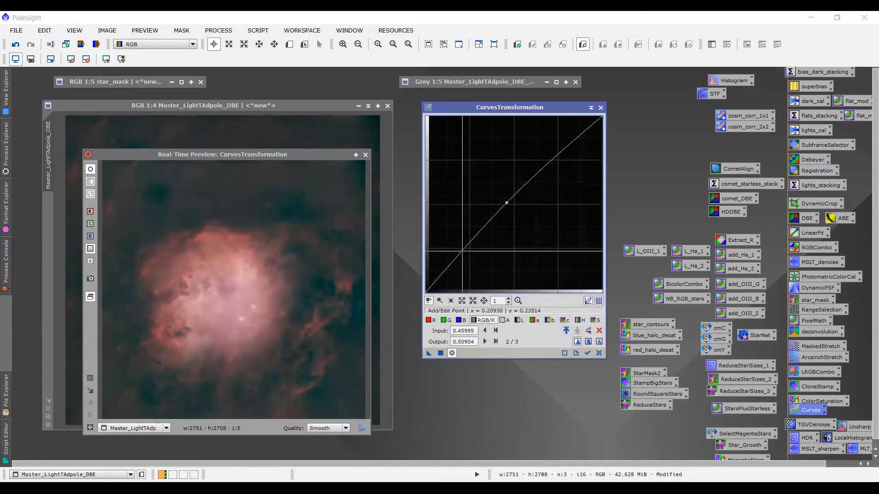
pyautogui.click(467, 245)
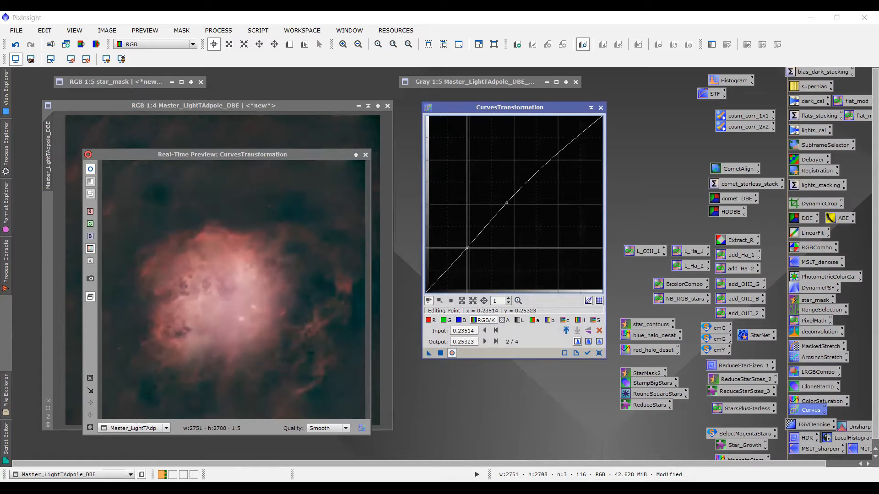
pyautogui.moveTo(466, 247); pyautogui.dragTo(465, 248)
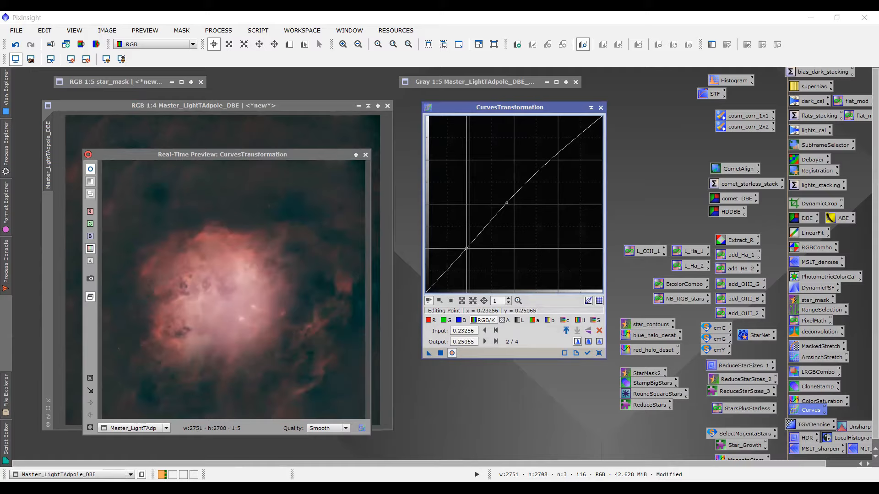
# Lower the RGB/K shadow point to about 0.227/0.220, lift a highlight point, apply the curve to the starless nebula, and reset it
pyautogui.moveTo(464, 248); pyautogui.dragTo(474, 257)
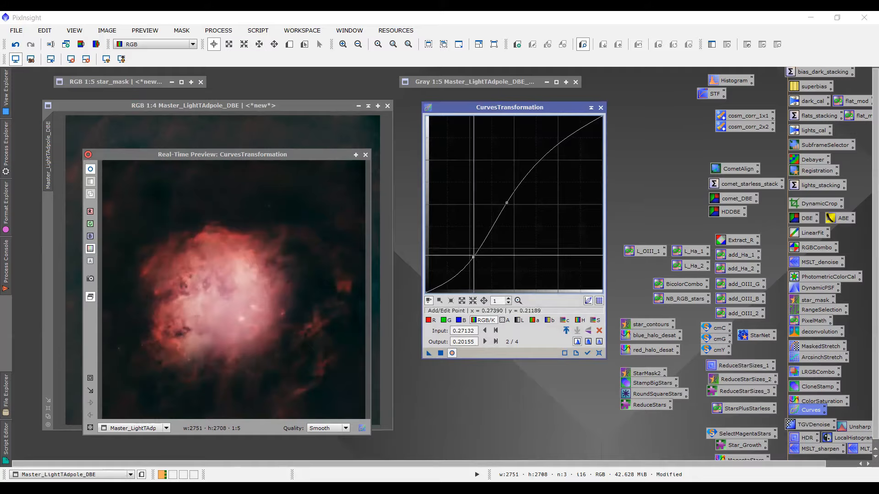
pyautogui.moveTo(473, 258); pyautogui.dragTo(466, 254)
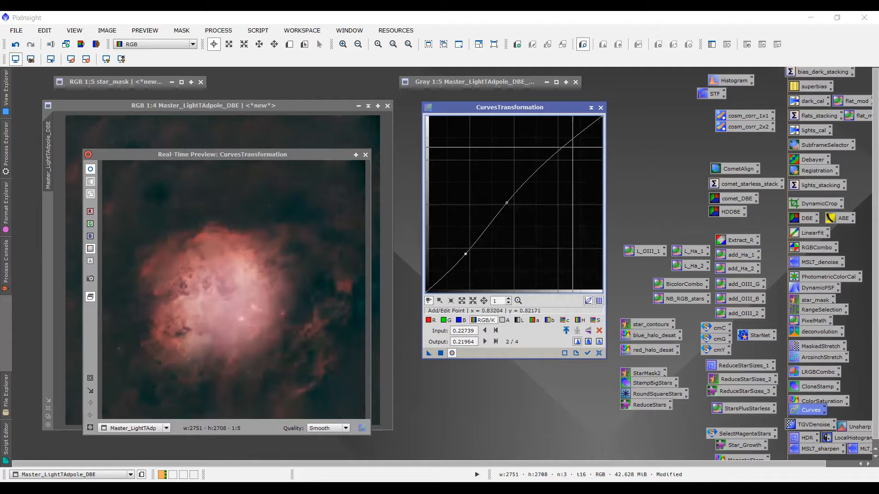
pyautogui.moveTo(556, 153)
pyautogui.mouseDown()
pyautogui.moveTo(548, 149)
pyautogui.moveTo(548, 159)
pyautogui.moveTo(546, 147)
pyautogui.mouseUp()
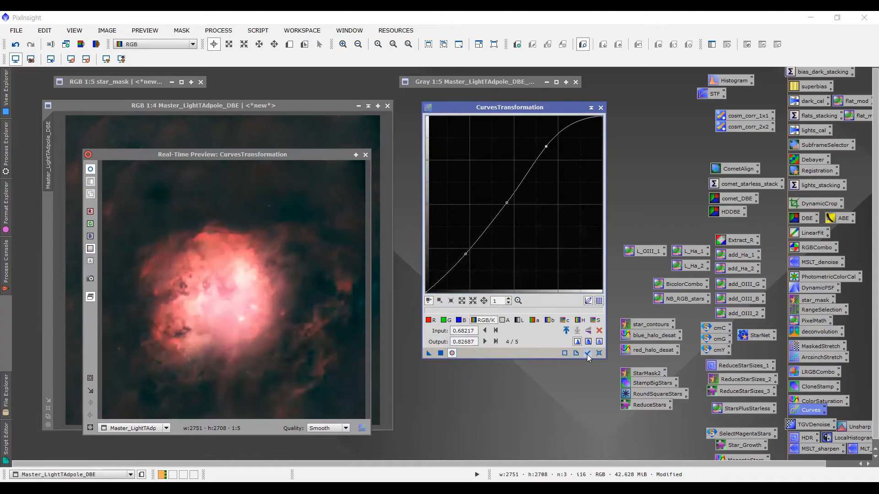
pyautogui.click(599, 353)
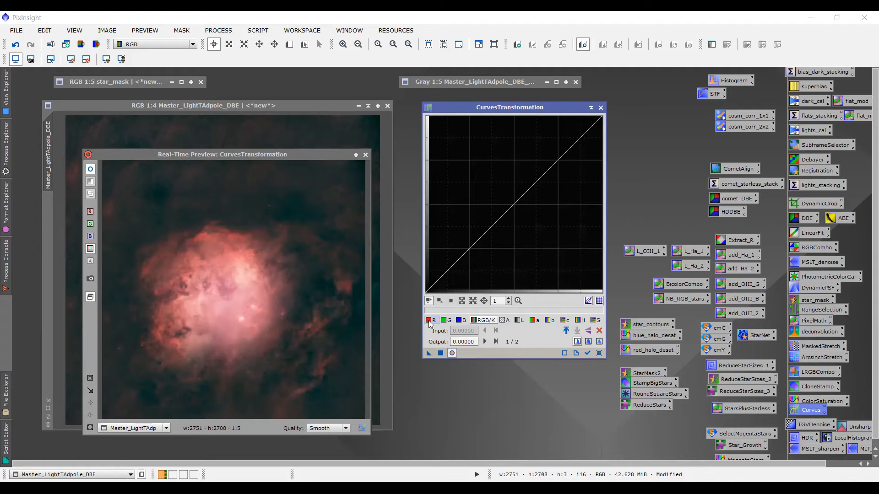
# Try lifting the blue channel curve's midpoint to about 0.486/0.512, checking the preview, and reset the curve without applying it
pyautogui.click(460, 320)
pyautogui.click(514, 207)
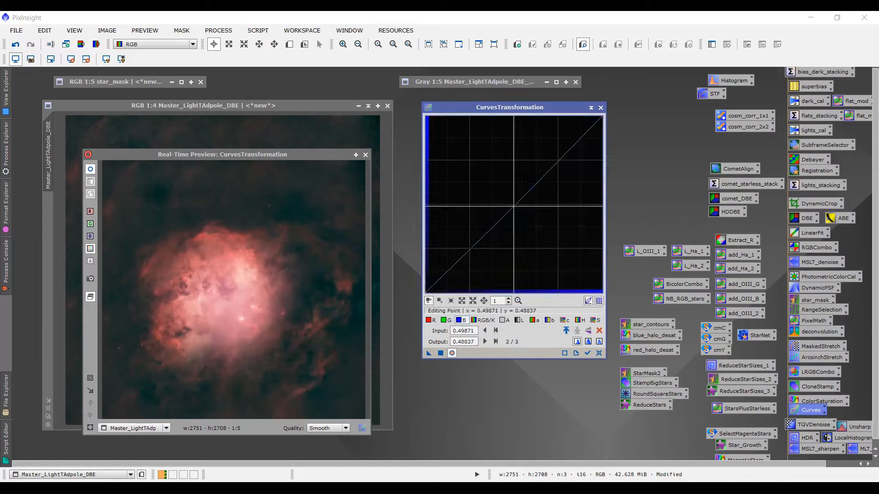
pyautogui.moveTo(513, 207)
pyautogui.mouseDown()
pyautogui.moveTo(501, 197)
pyautogui.moveTo(512, 202)
pyautogui.mouseUp()
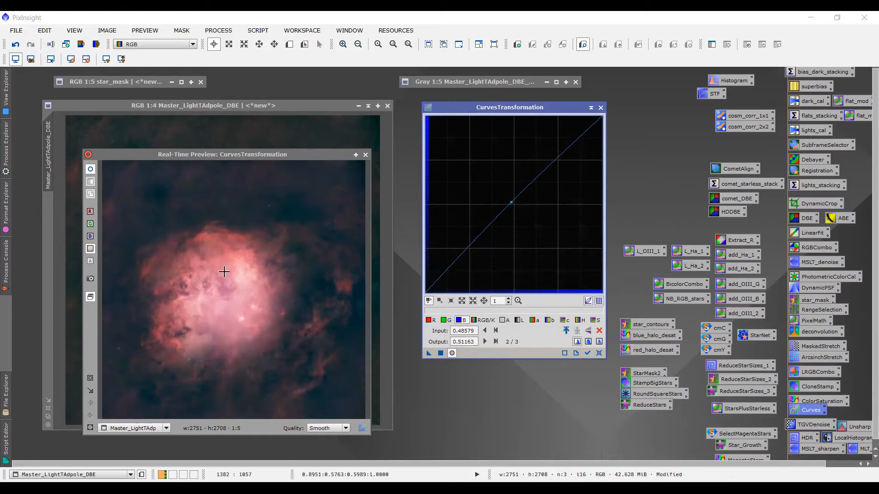
pyautogui.click(599, 353)
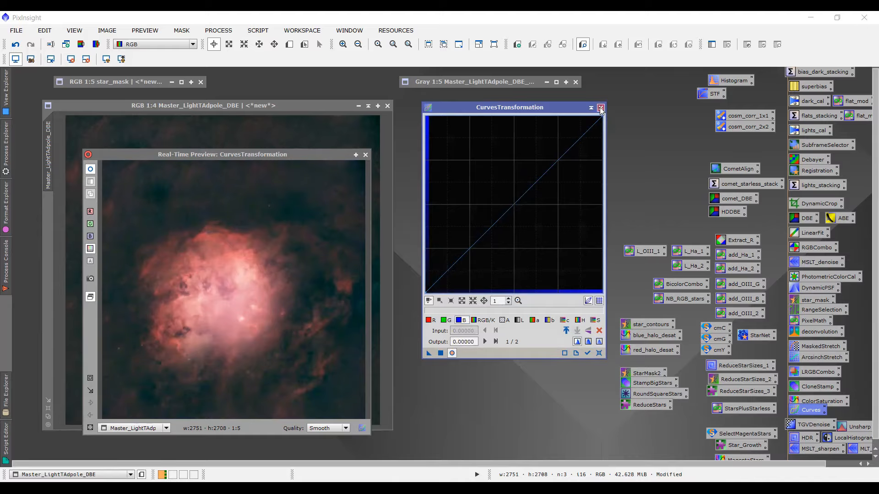
# Close CurvesTransformation and its real-time preview, and nudge the starless nebula window sideways
pyautogui.click(601, 107)
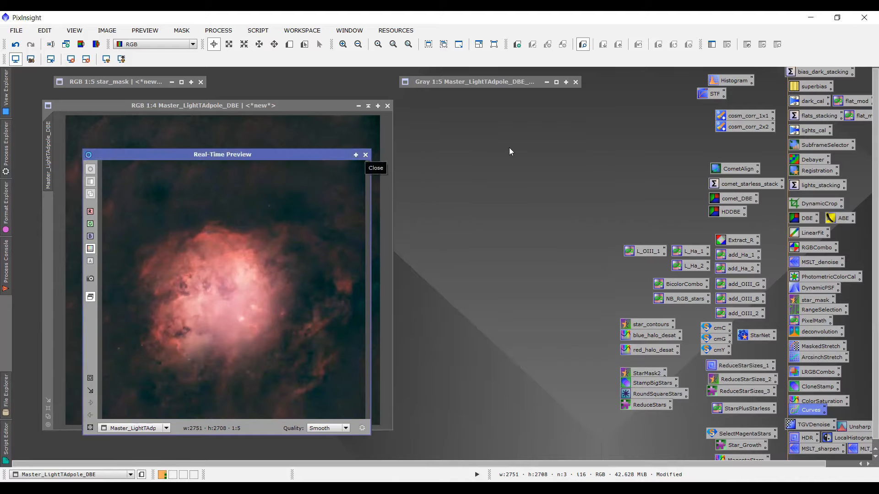
pyautogui.click(366, 155)
pyautogui.moveTo(288, 104); pyautogui.dragTo(280, 105)
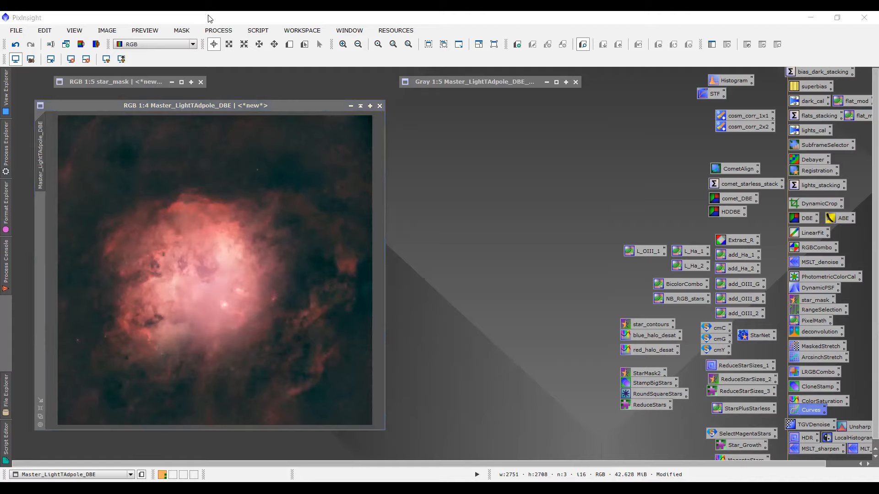
# Examine the ColorMask script's target, hue range and mask type options for the nebula image, and cancel without creating a mask
pyautogui.click(259, 31)
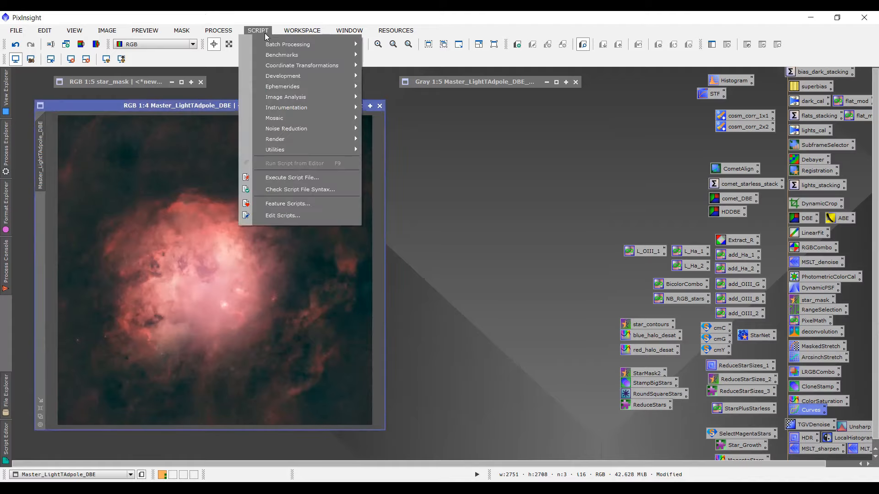
pyautogui.moveTo(301, 150)
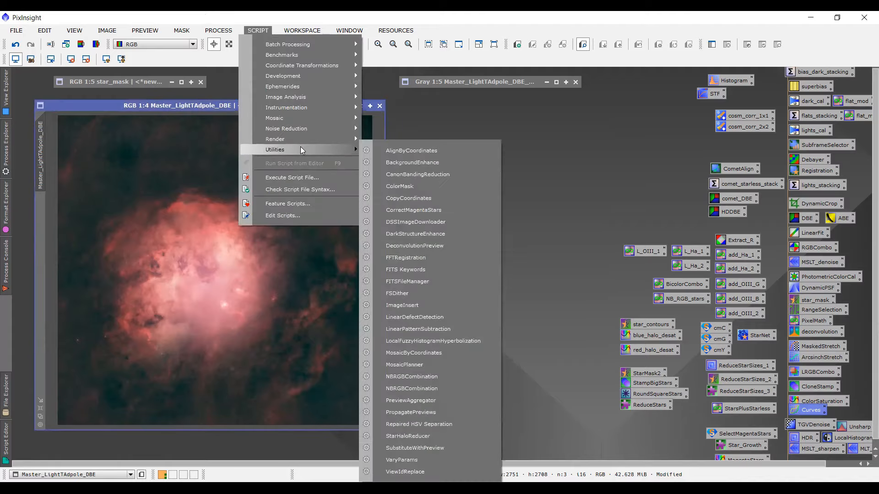
pyautogui.click(440, 189)
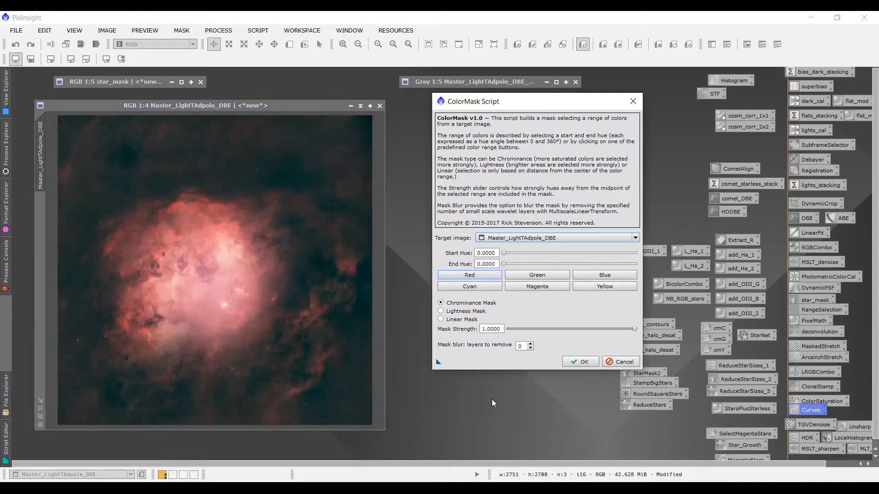
pyautogui.moveTo(495, 107); pyautogui.dragTo(477, 111)
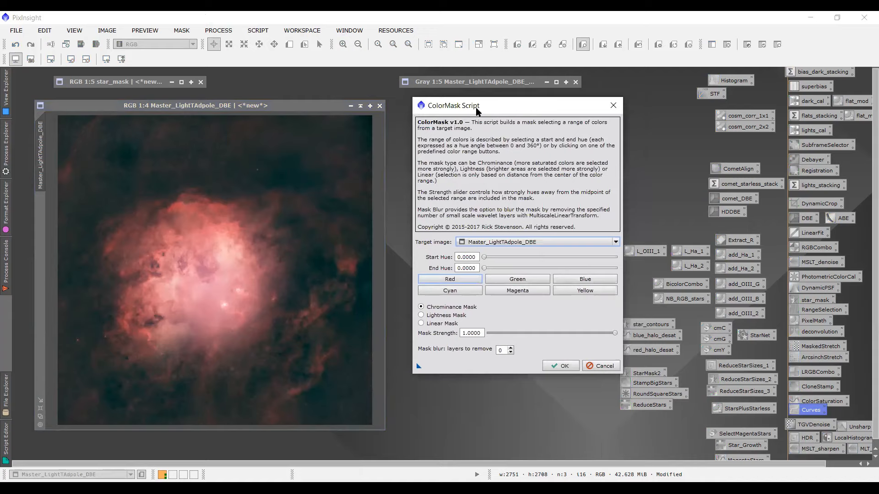
pyautogui.moveTo(478, 110); pyautogui.dragTo(471, 115)
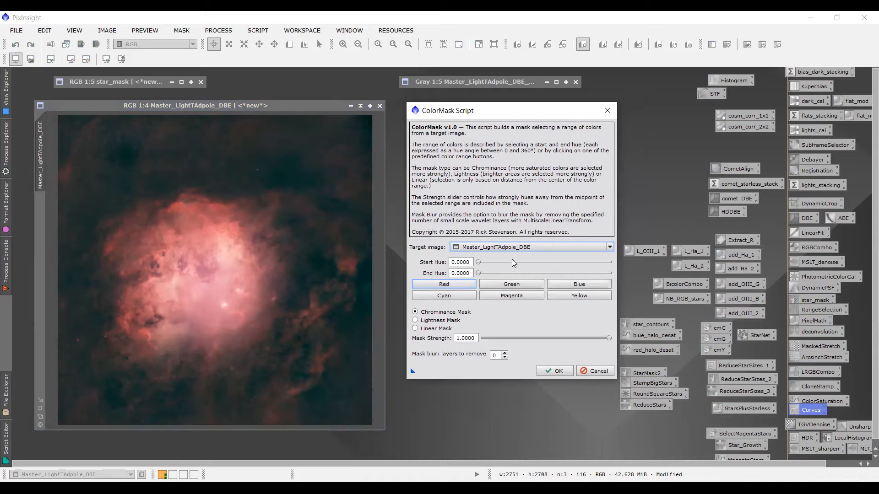
pyautogui.moveTo(502, 246)
pyautogui.click(598, 371)
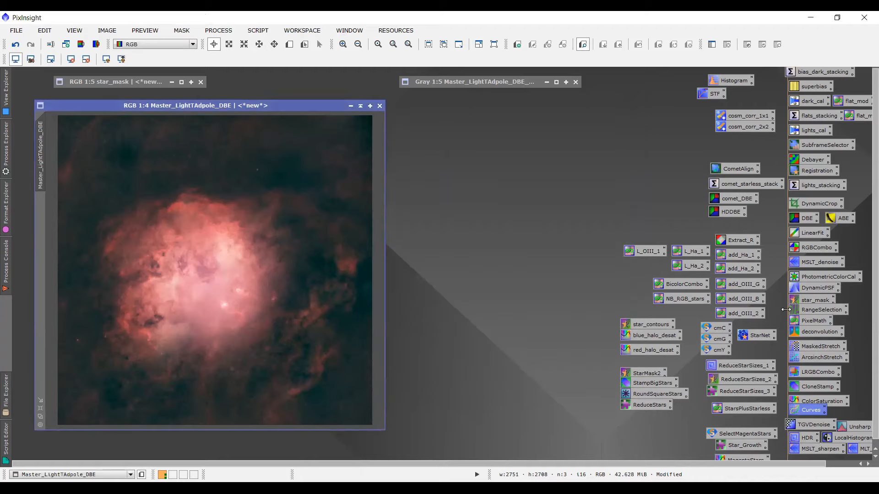
# Create a red chrominance mask of Master_LightTAdpole_DBE with ColorMask, using strength 1 and 4 blur layers, and close the script
pyautogui.doubleClick(711, 330)
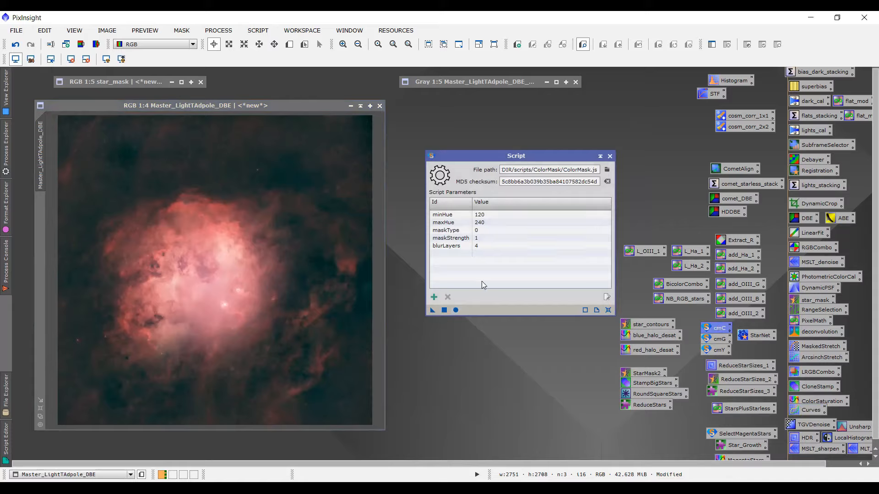
pyautogui.click(456, 310)
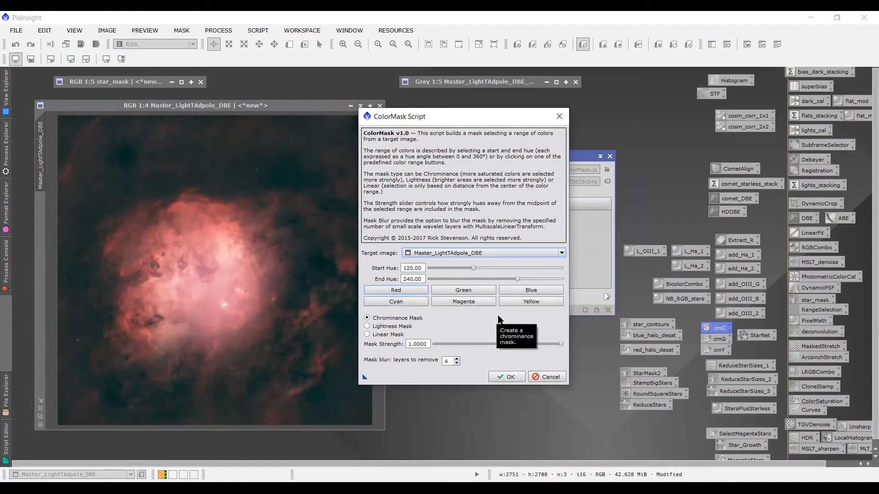
pyautogui.click(407, 291)
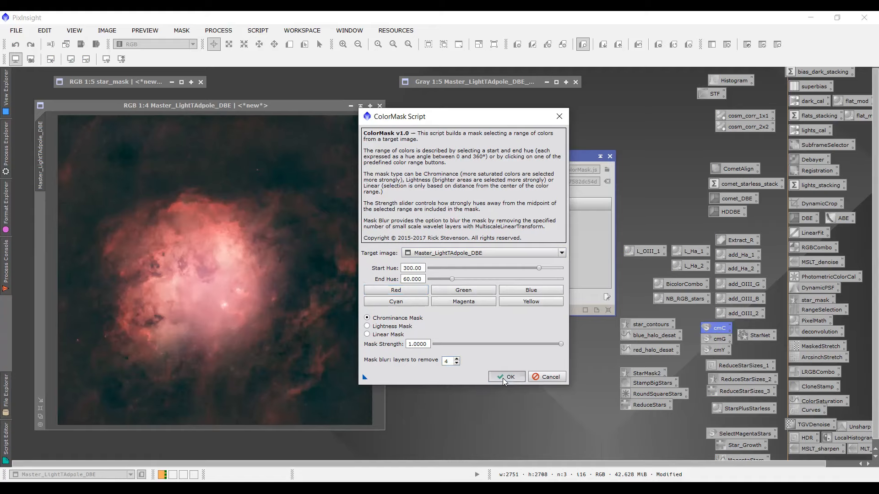
pyautogui.click(503, 378)
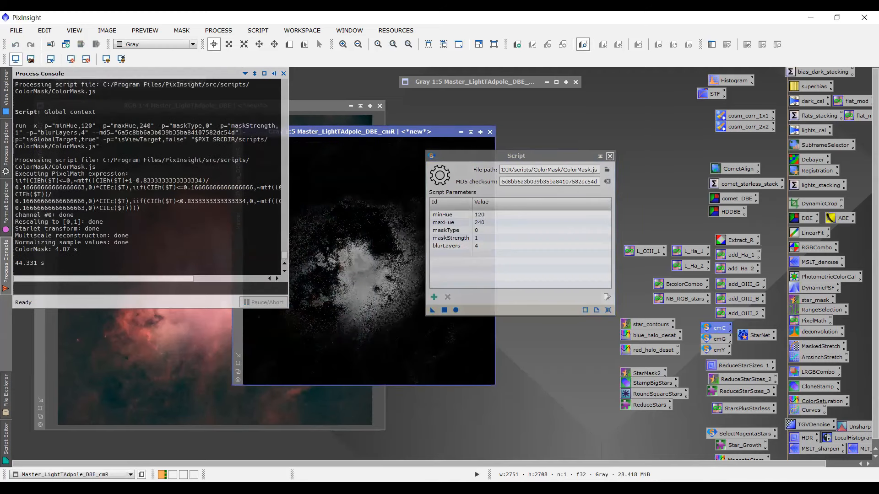
pyautogui.click(610, 156)
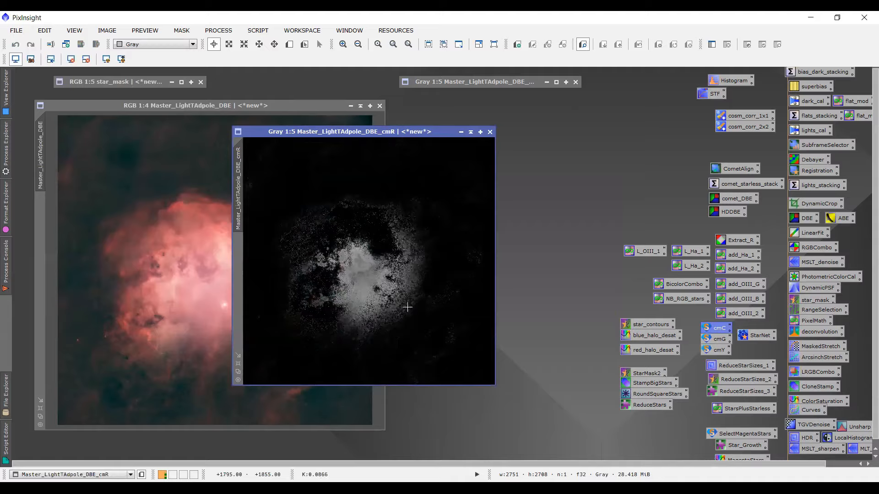
# Inspect the new red mask up close, move it clear of the nebula image, and collapse its window
pyautogui.scroll(1, 408, 307)
pyautogui.scroll(-3, 408, 307)
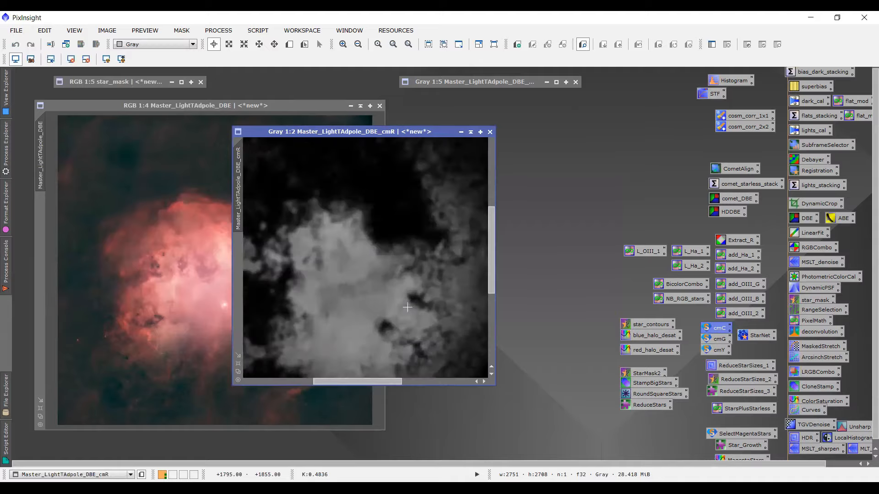
pyautogui.scroll(3, 408, 307)
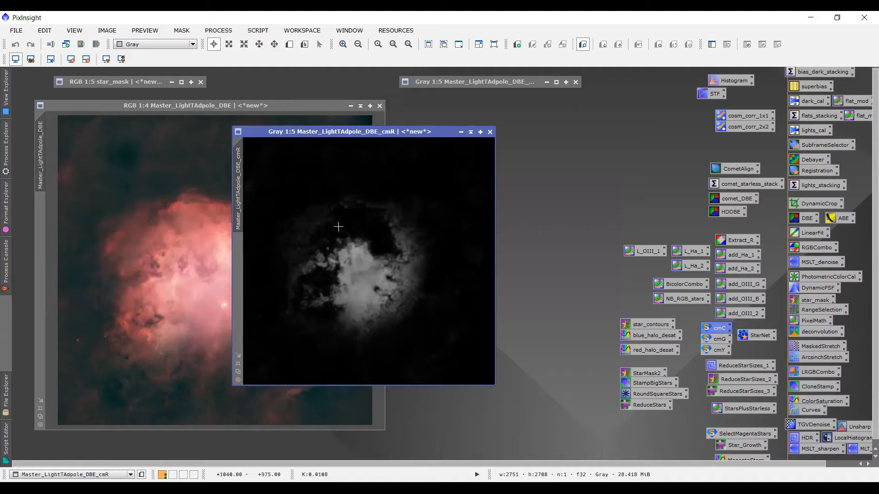
pyautogui.moveTo(437, 131); pyautogui.dragTo(559, 128)
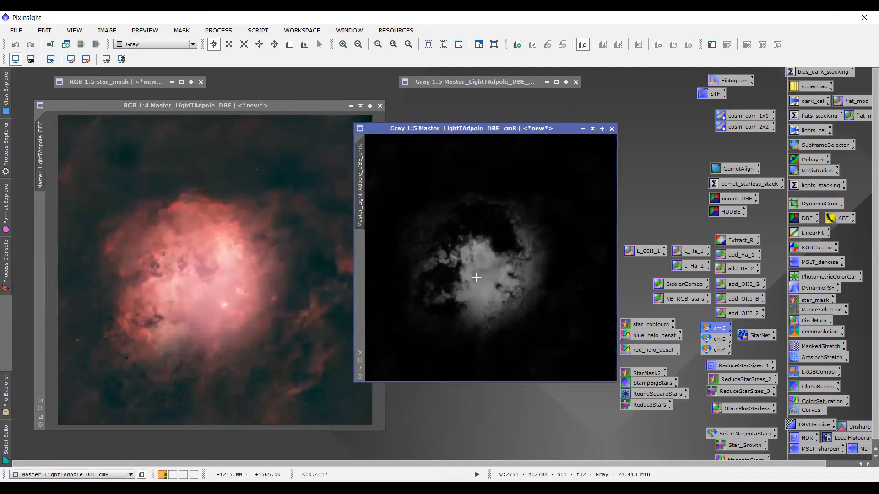
pyautogui.click(594, 129)
# Mask the nebula image with Master_LightTAdpole_DBE_cmR, switching its inversion on and back off, and hide the mask overlay
pyautogui.click(293, 104)
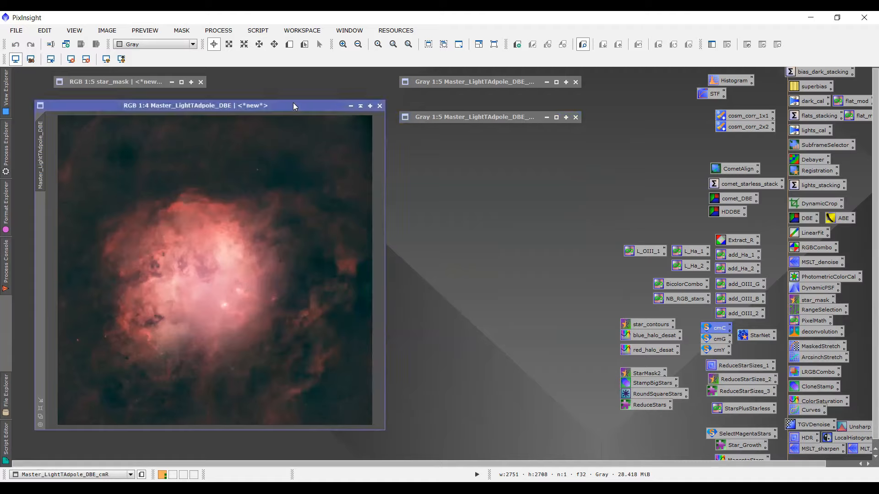
pyautogui.hotkey('ctrl', 'm')
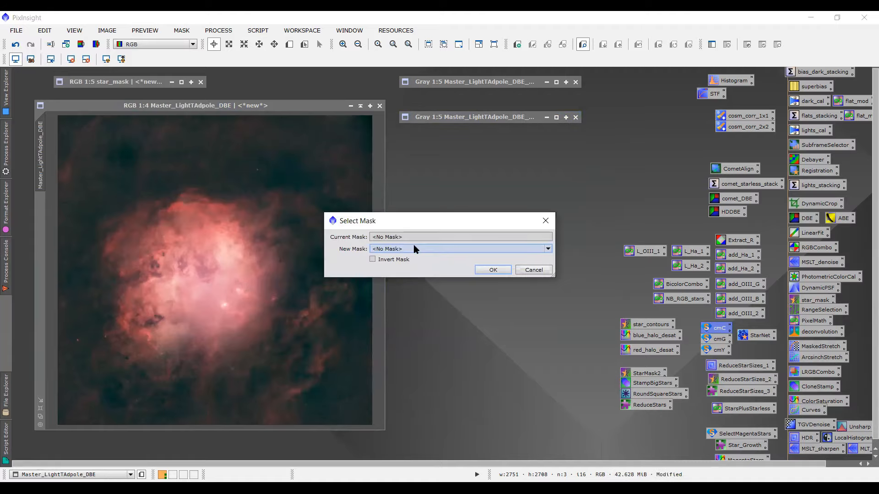
pyautogui.click(413, 247)
pyautogui.click(412, 263)
pyautogui.click(414, 247)
pyautogui.click(422, 270)
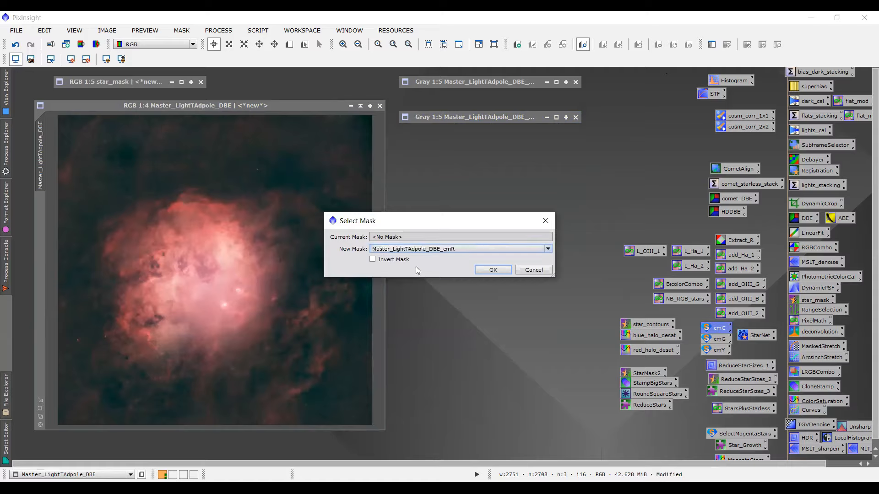
pyautogui.click(400, 260)
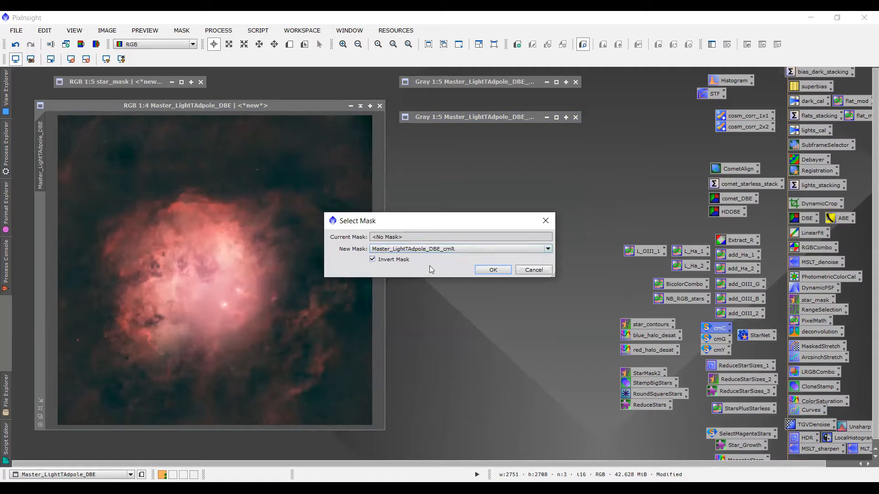
pyautogui.click(490, 269)
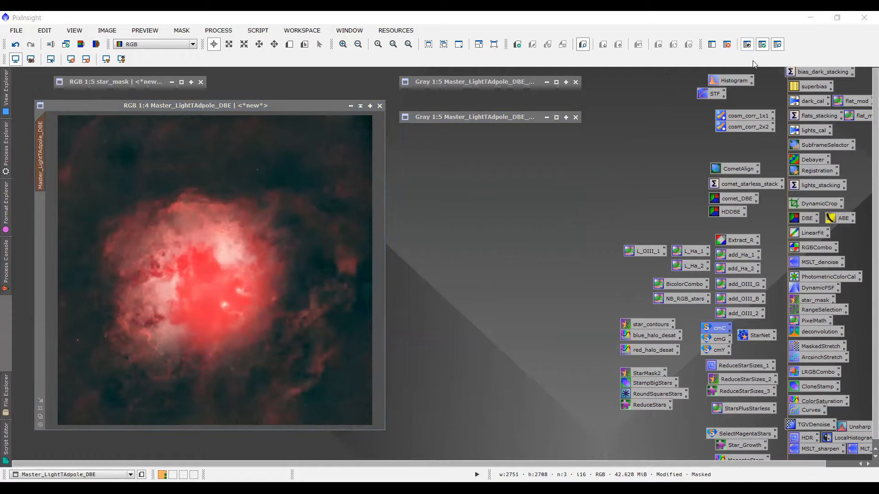
pyautogui.click(747, 44)
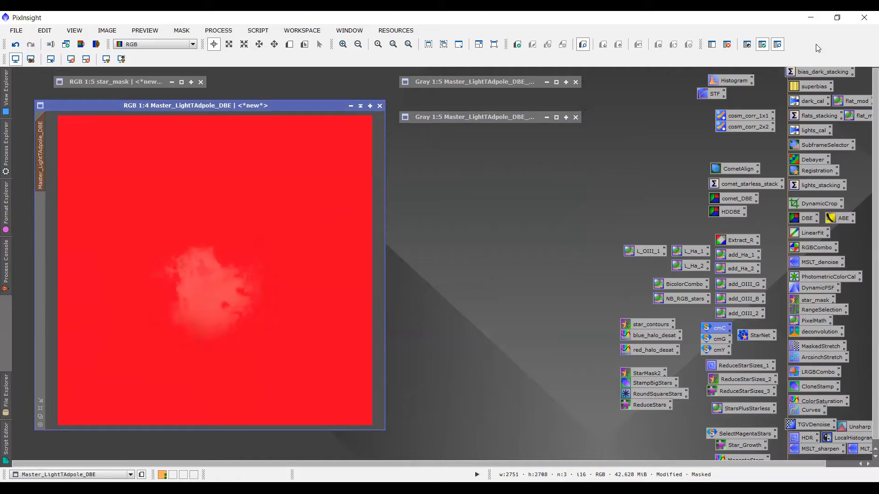
pyautogui.click(777, 44)
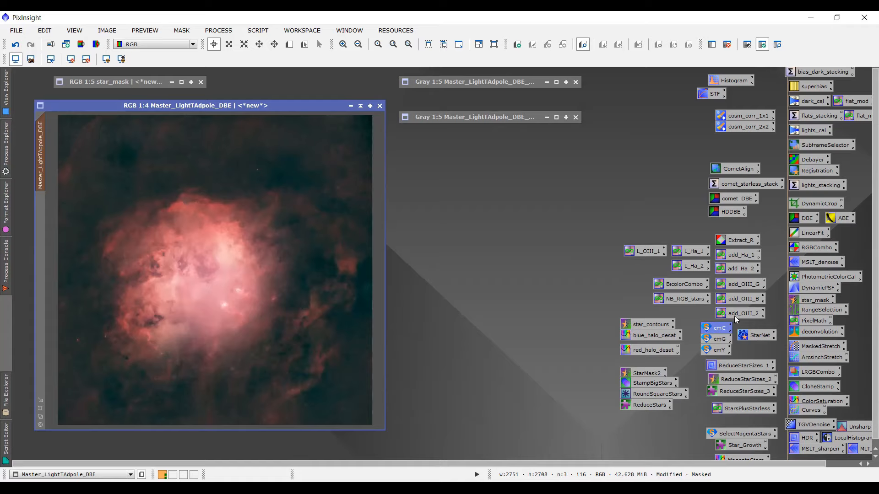
# Lift the blue curve's midpoint, set a shadow point at about 0.204/0.225, apply it to the masked nebula, and reset the curve
pyautogui.click(796, 414)
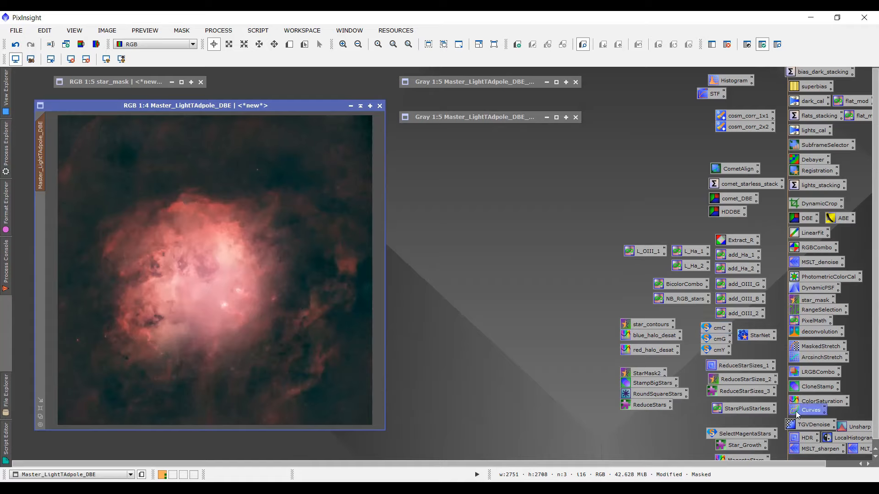
pyautogui.doubleClick(797, 415)
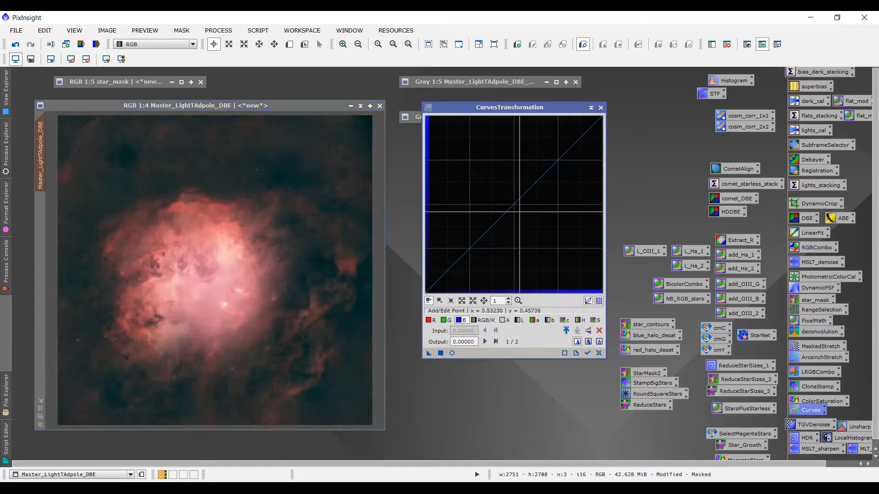
pyautogui.click(452, 353)
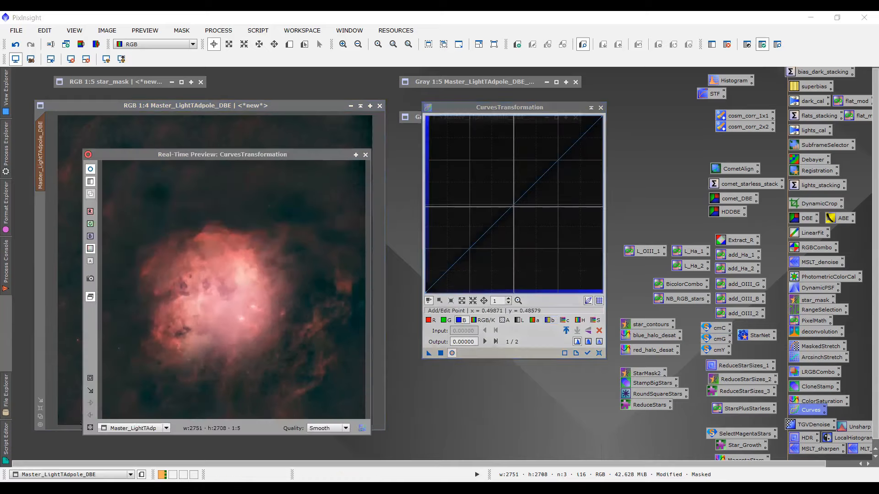
pyautogui.click(512, 204)
pyautogui.moveTo(511, 205); pyautogui.dragTo(508, 202)
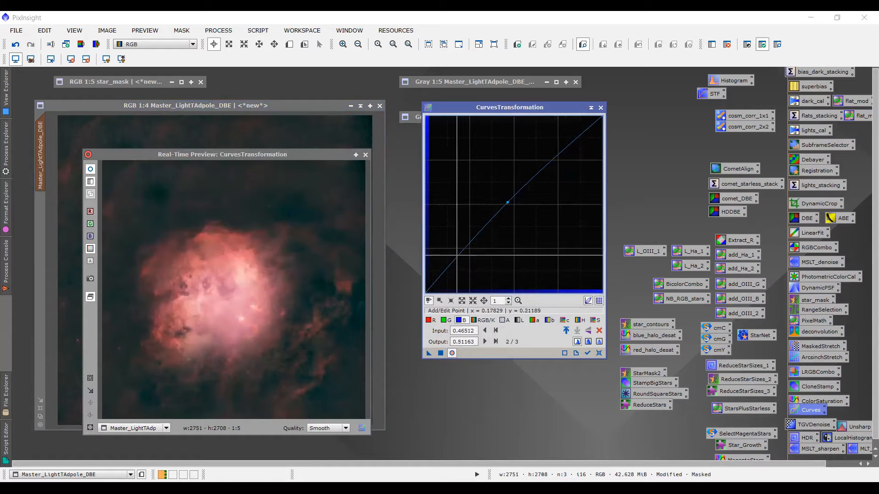
pyautogui.click(463, 248)
pyautogui.moveTo(463, 247); pyautogui.dragTo(463, 248)
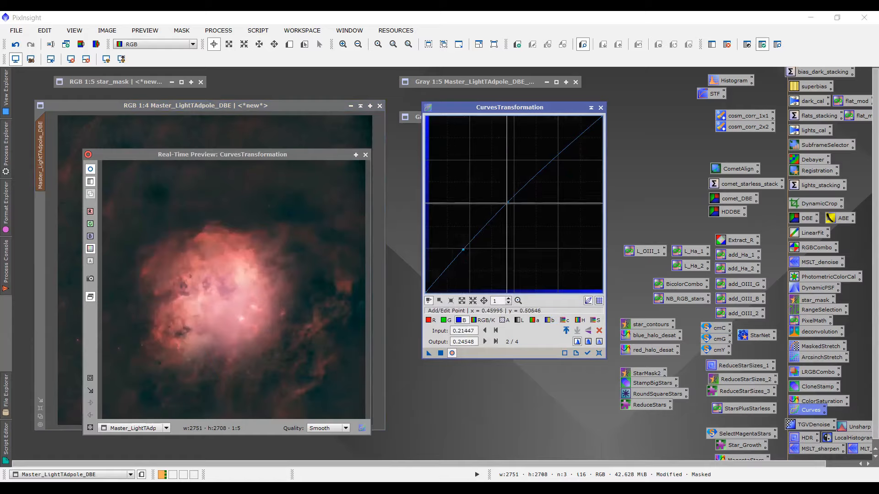
pyautogui.moveTo(508, 202)
pyautogui.mouseDown()
pyautogui.moveTo(483, 184)
pyautogui.moveTo(513, 207)
pyautogui.moveTo(532, 252)
pyautogui.moveTo(511, 201)
pyautogui.mouseUp()
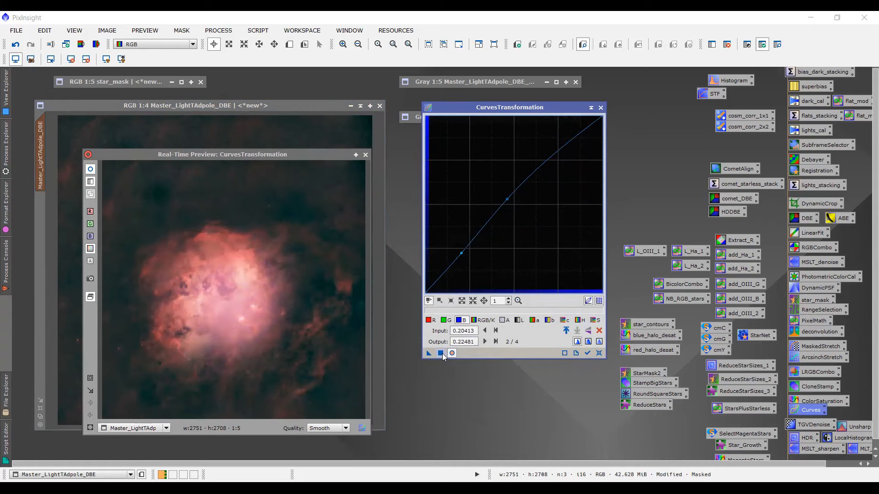
pyautogui.click(441, 354)
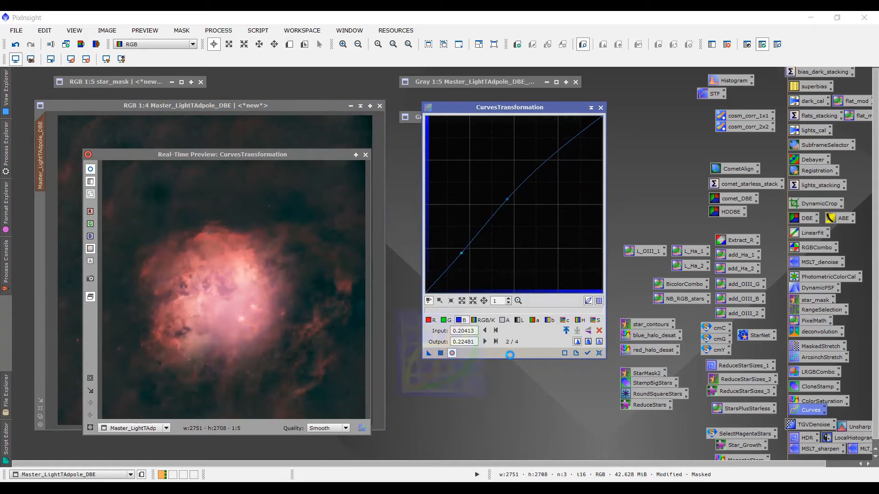
pyautogui.click(598, 353)
# Try lifting the green channel curve at about 0.465/0.512 and 0.227/0.264 in the preview, and reset it without applying
pyautogui.click(444, 320)
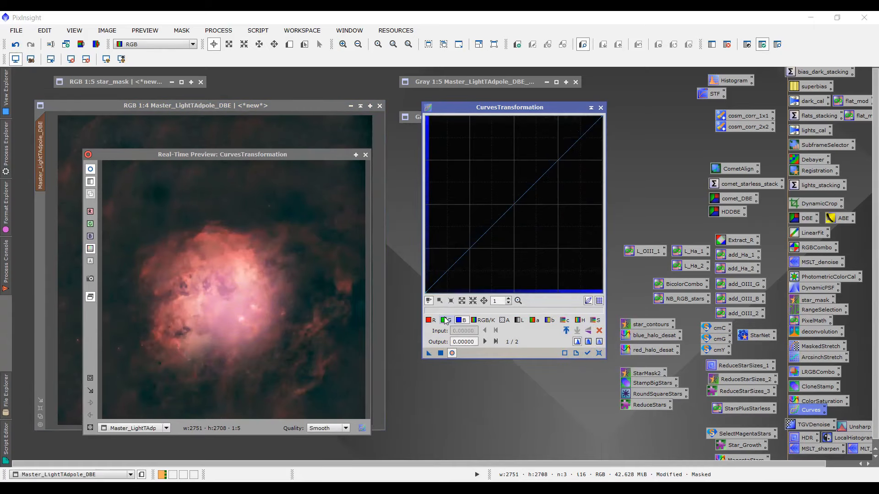
pyautogui.moveTo(512, 204)
pyautogui.mouseDown()
pyautogui.moveTo(491, 188)
pyautogui.moveTo(514, 206)
pyautogui.moveTo(508, 202)
pyautogui.mouseUp()
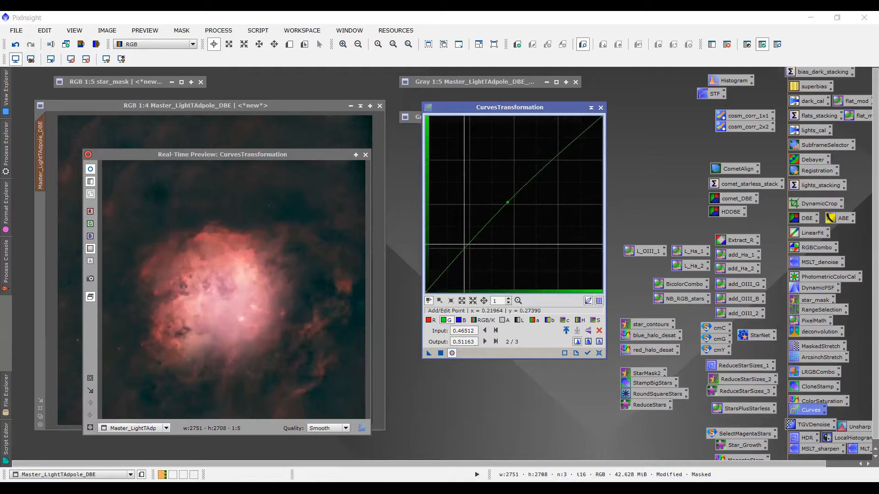
pyautogui.click(467, 246)
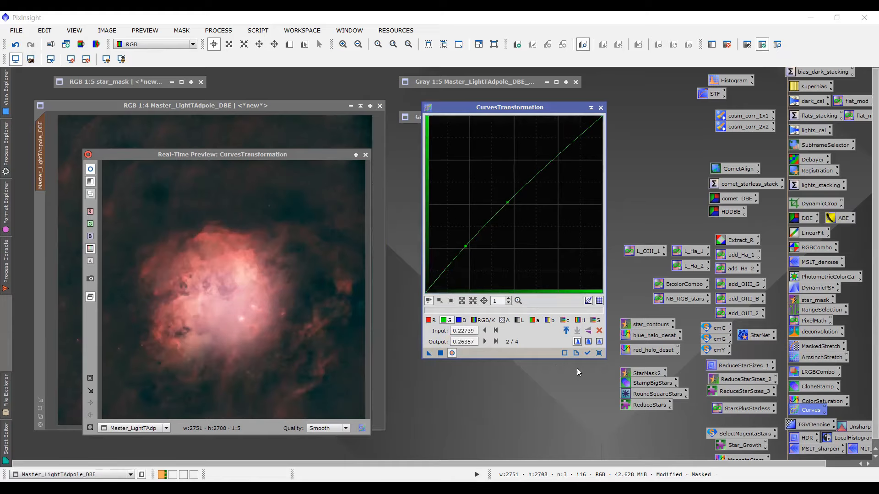
pyautogui.click(600, 352)
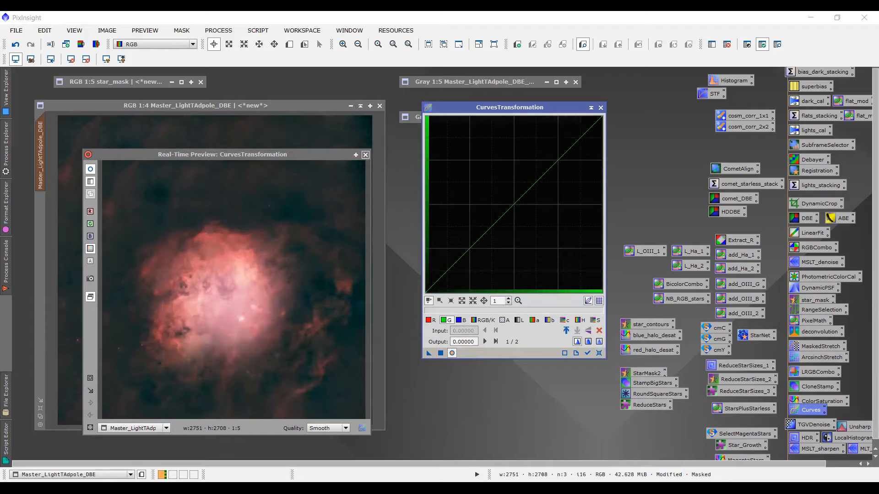
# Close CurvesTransformation and its preview, remove the mask from the nebula image, and check the nebula's core detail
pyautogui.click(365, 155)
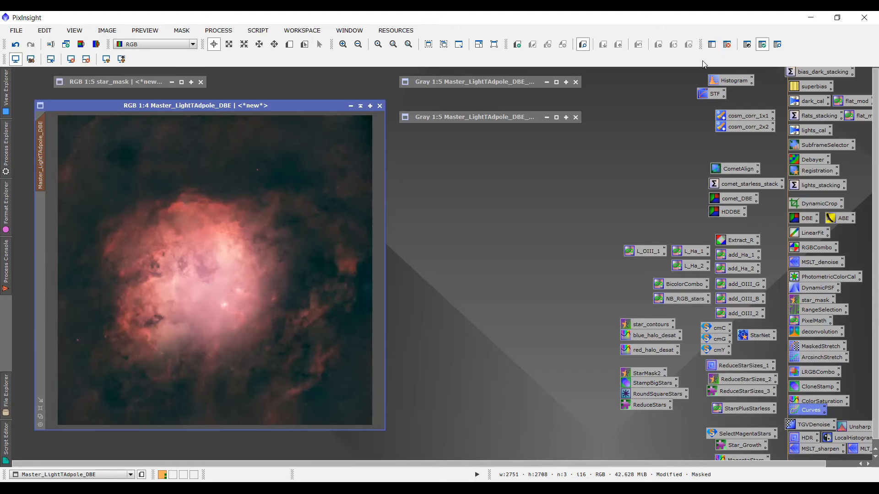
pyautogui.click(727, 44)
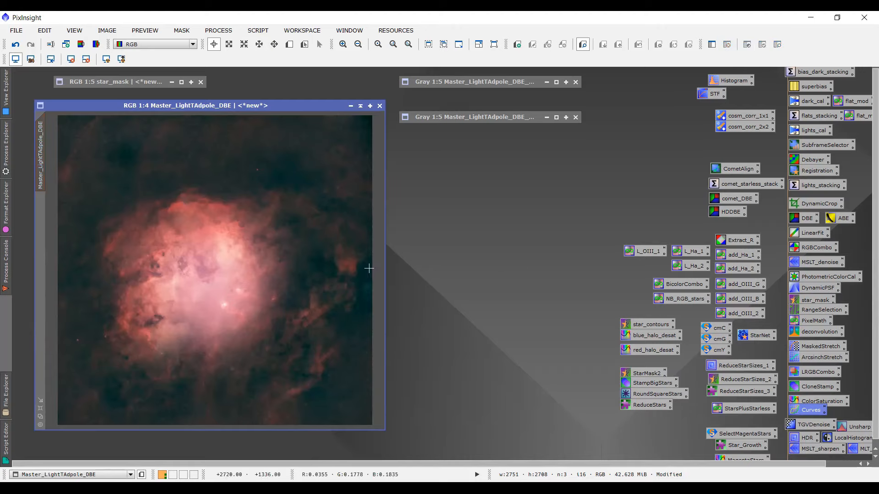
pyautogui.scroll(3, 325, 285)
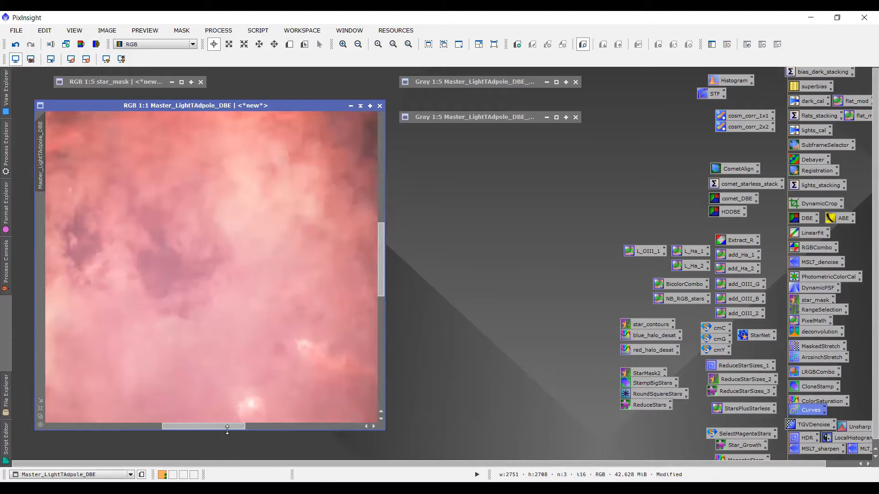
pyautogui.moveTo(229, 427); pyautogui.dragTo(360, 423)
pyautogui.scroll(-3, 241, 355)
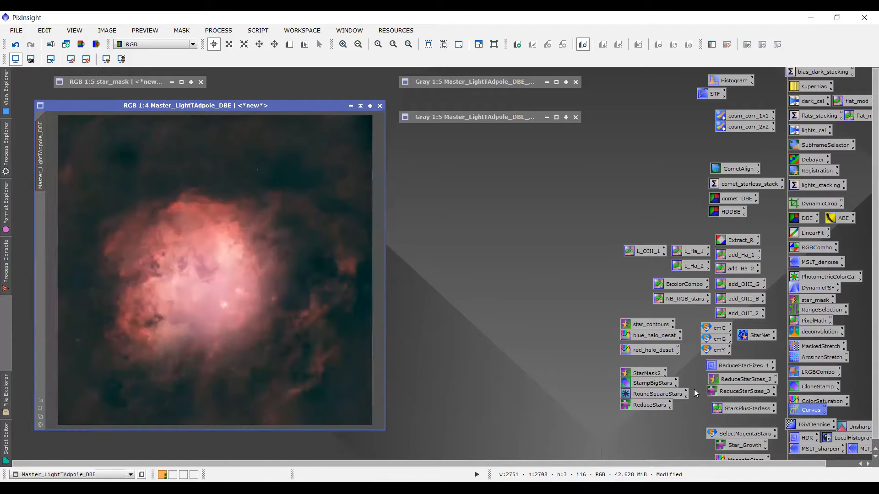
# Open CurvesTransformation with a real-time preview, try RGB/K points at about 0.501/0.509 and 0.253/0.253, and reset the curve
pyautogui.doubleClick(809, 410)
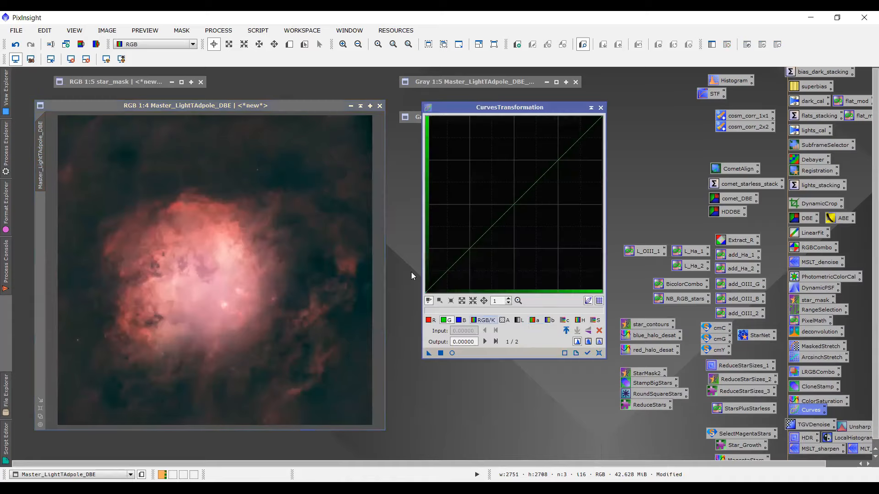
pyautogui.click(452, 353)
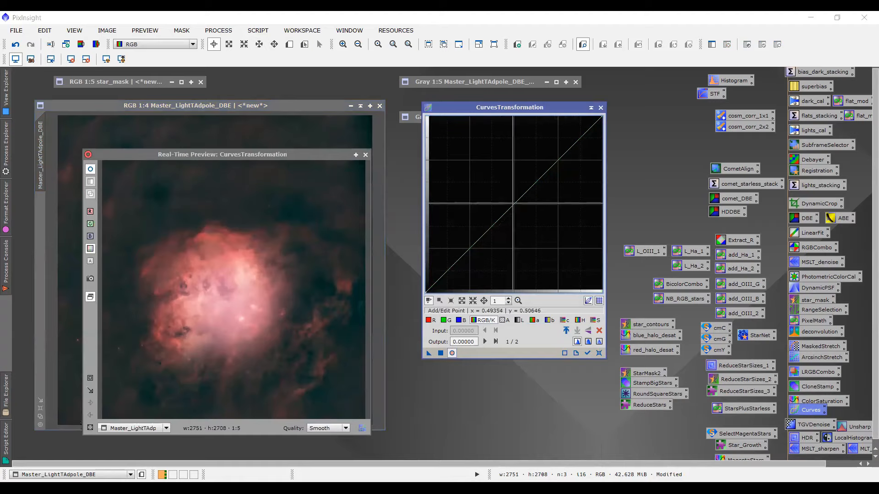
pyautogui.click(515, 202)
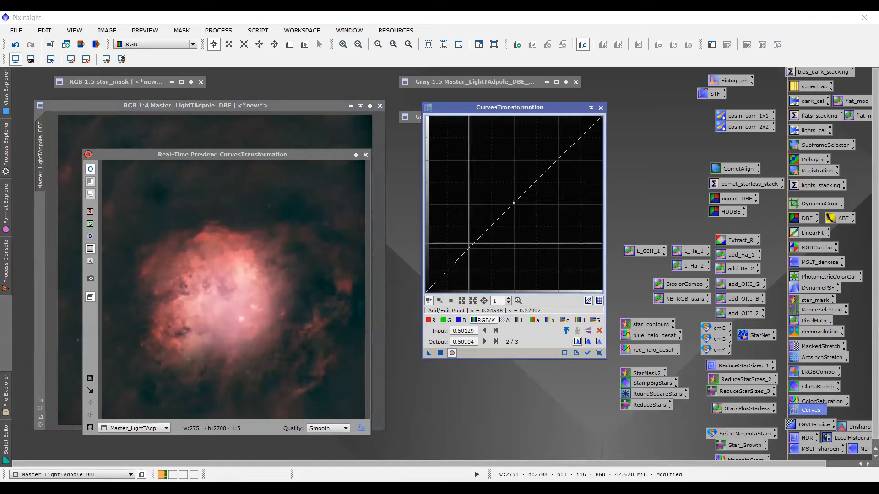
pyautogui.moveTo(469, 247); pyautogui.dragTo(468, 247)
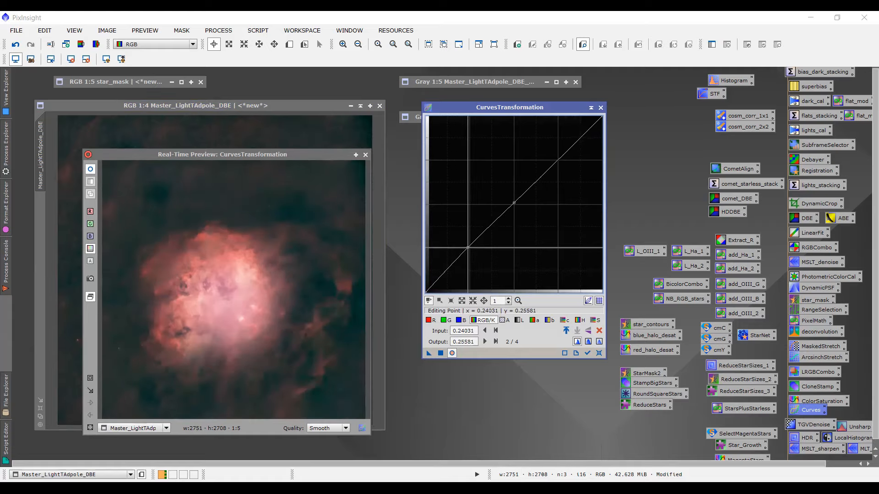
pyautogui.moveTo(468, 247); pyautogui.dragTo(470, 248)
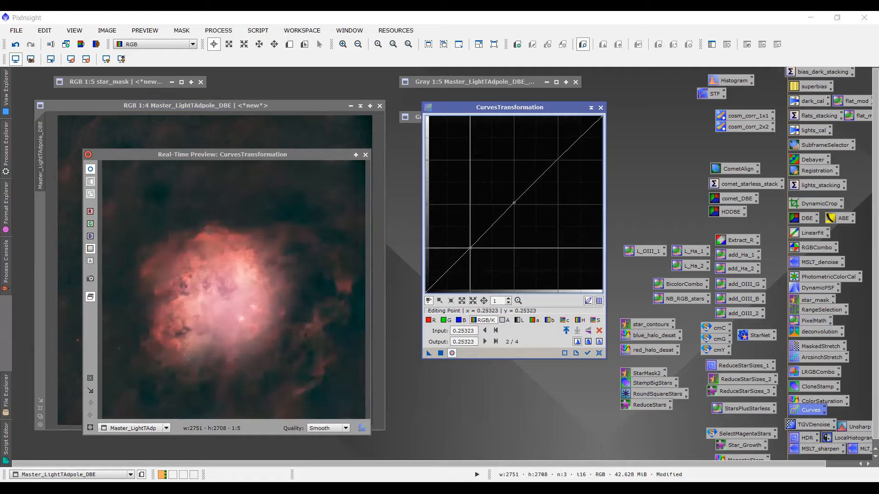
pyautogui.click(601, 356)
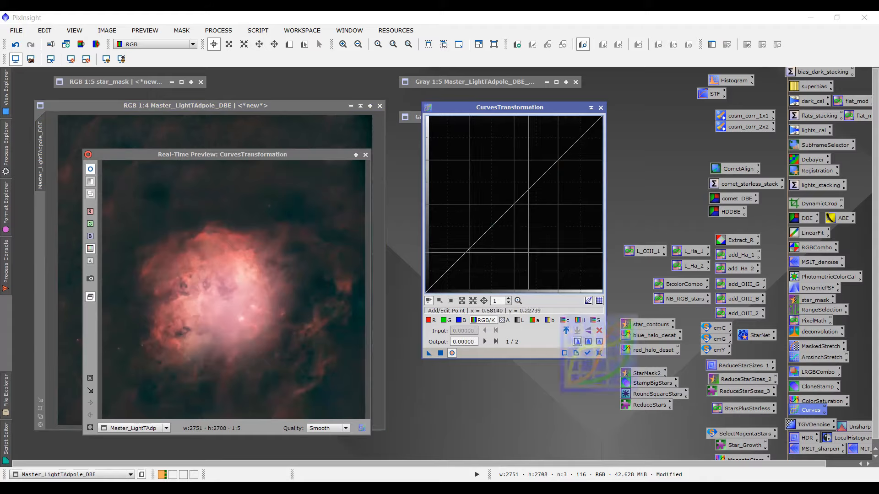
# Anchor the RGB/K midpoint, set points at about 0.289/0.315 and 0.124/0.096, apply the curve to the nebula image, and reset it
pyautogui.click(515, 205)
pyautogui.click(479, 239)
pyautogui.moveTo(479, 239); pyautogui.dragTo(477, 236)
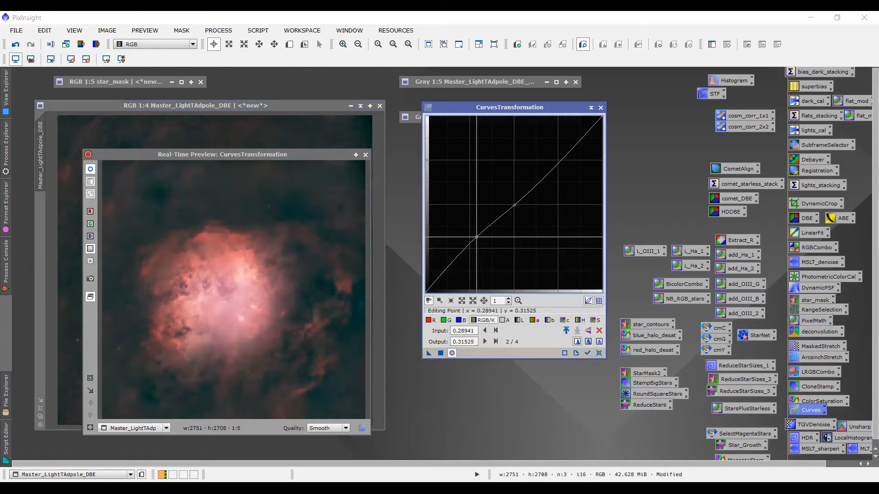
pyautogui.click(445, 275)
pyautogui.moveTo(445, 275); pyautogui.dragTo(447, 276)
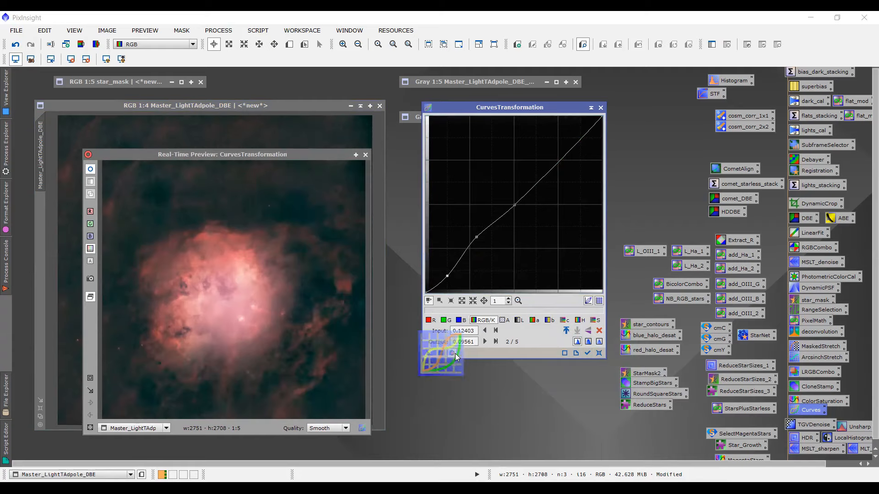
pyautogui.click(600, 352)
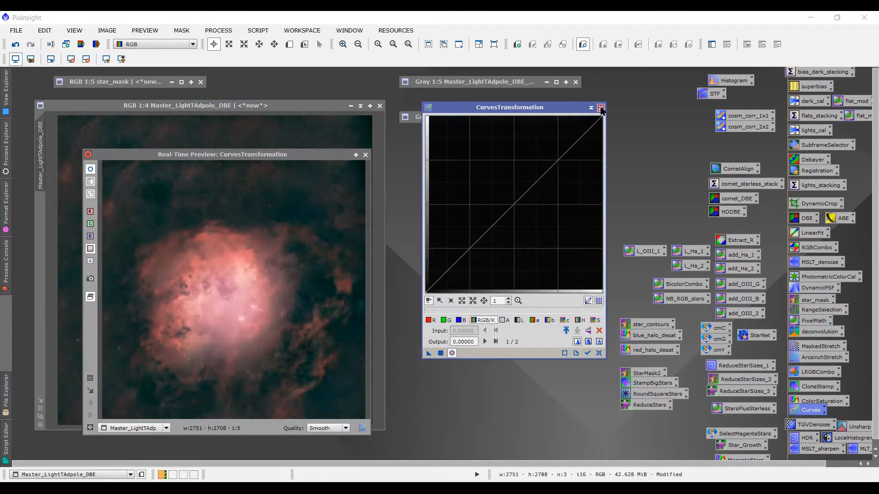
# Close the curves preview, collapse the nebula image window, and move it out of the way
pyautogui.click(365, 155)
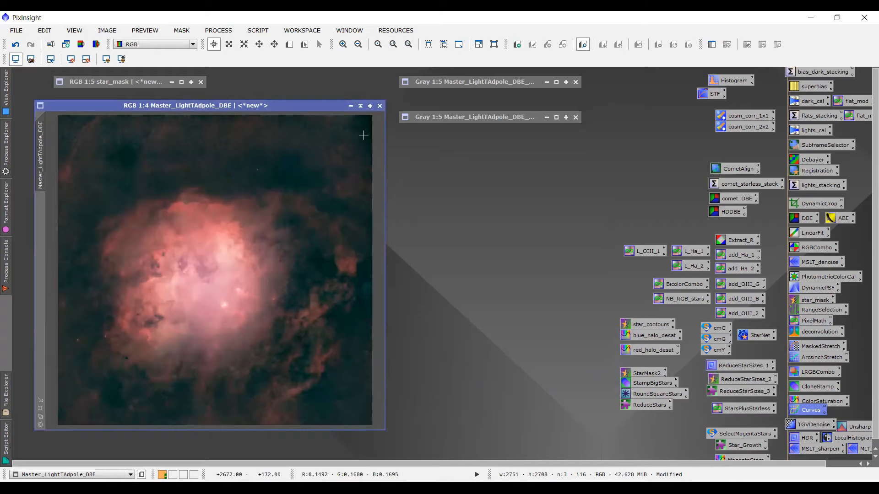
pyautogui.click(360, 106)
pyautogui.moveTo(228, 262); pyautogui.dragTo(150, 101)
# Expand the star_mask image window, enlarge its view to 1:4, and fit the window to the whole image
pyautogui.doubleClick(130, 81)
pyautogui.moveTo(236, 131); pyautogui.dragTo(248, 144)
pyautogui.scroll(1, 268, 259)
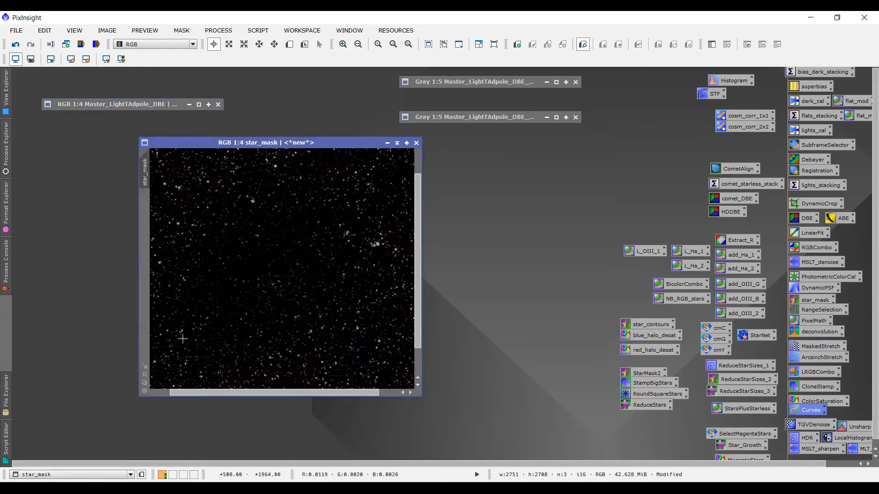
pyautogui.click(143, 366)
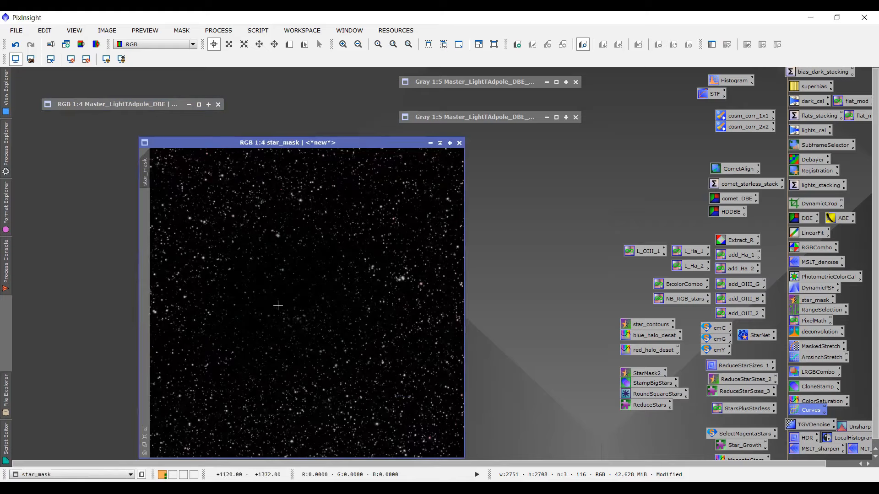
pyautogui.moveTo(299, 138); pyautogui.dragTo(285, 106)
# Examine the star colors and halos across the center and edges of the star_mask image at close zoom
pyautogui.scroll(4, 322, 280)
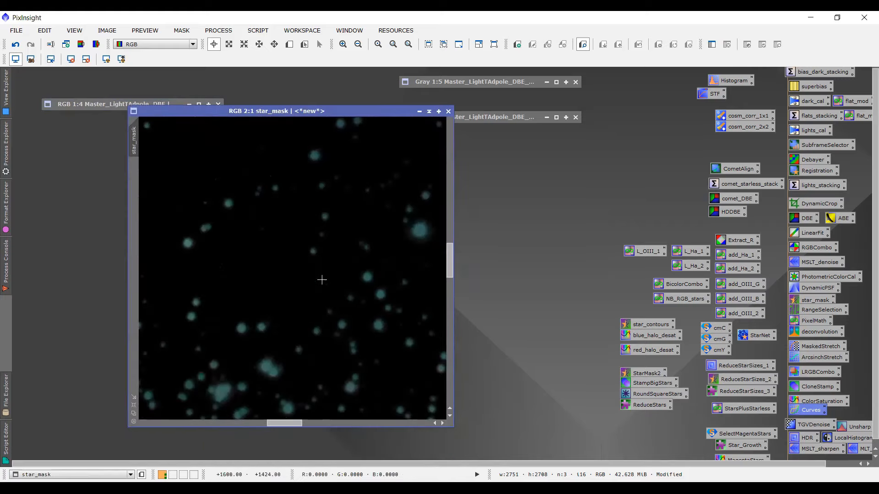
pyautogui.scroll(-1, 299, 373)
pyautogui.moveTo(303, 422)
pyautogui.mouseDown()
pyautogui.moveTo(200, 417)
pyautogui.moveTo(294, 415)
pyautogui.moveTo(401, 428)
pyautogui.moveTo(289, 418)
pyautogui.mouseUp()
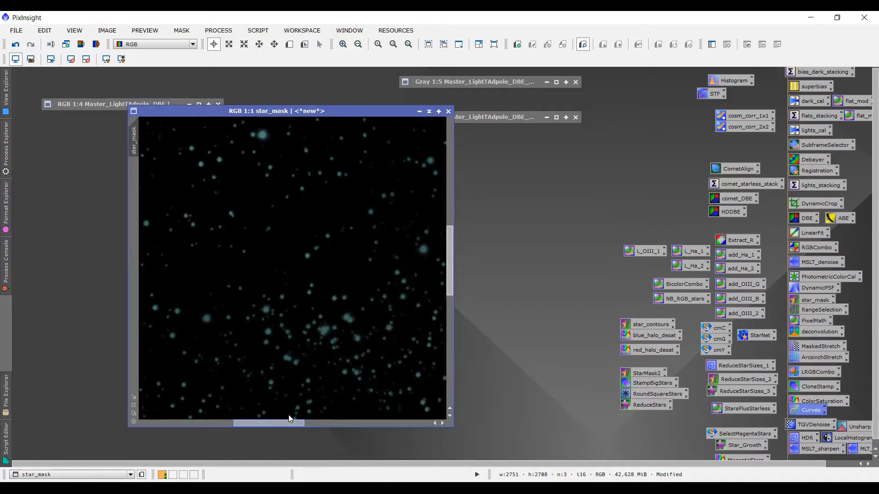
pyautogui.moveTo(289, 418); pyautogui.dragTo(171, 423)
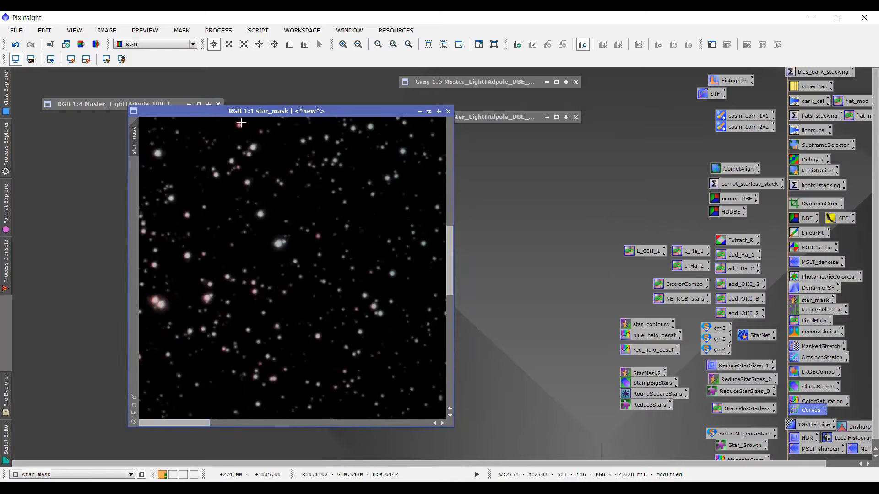
pyautogui.moveTo(447, 270); pyautogui.dragTo(448, 391)
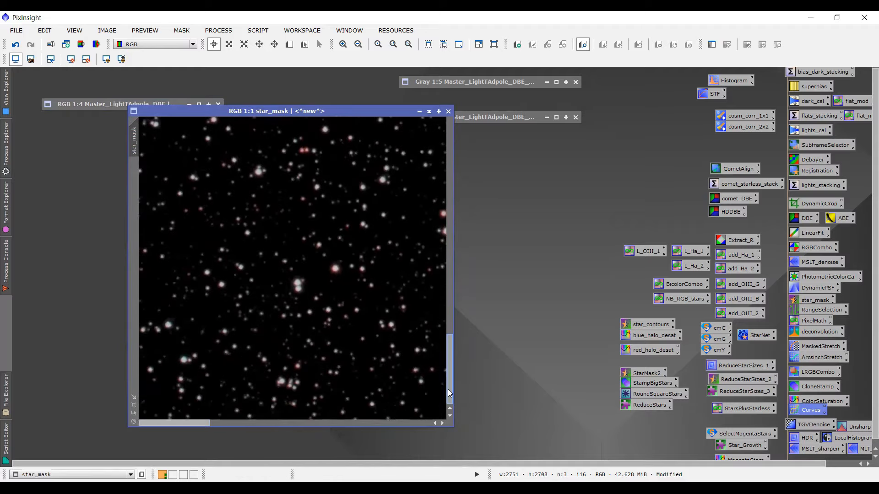
pyautogui.scroll(-1, 355, 343)
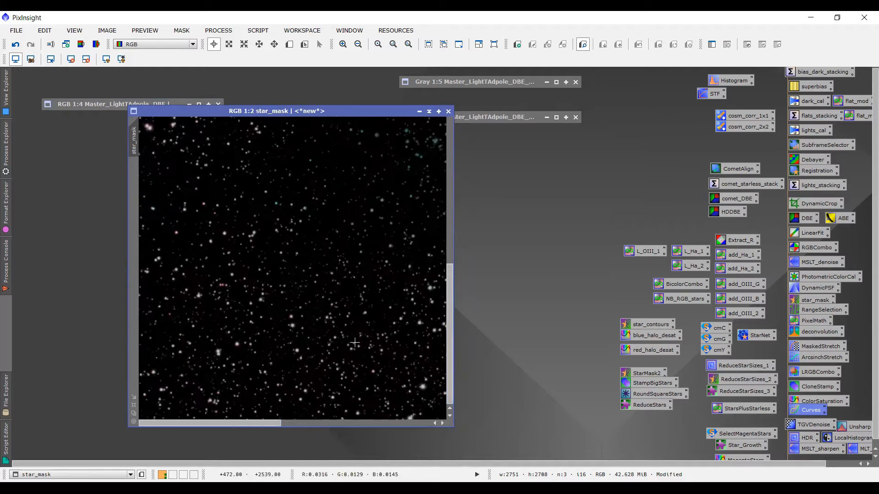
pyautogui.scroll(1, 355, 342)
pyautogui.moveTo(237, 424); pyautogui.dragTo(158, 422)
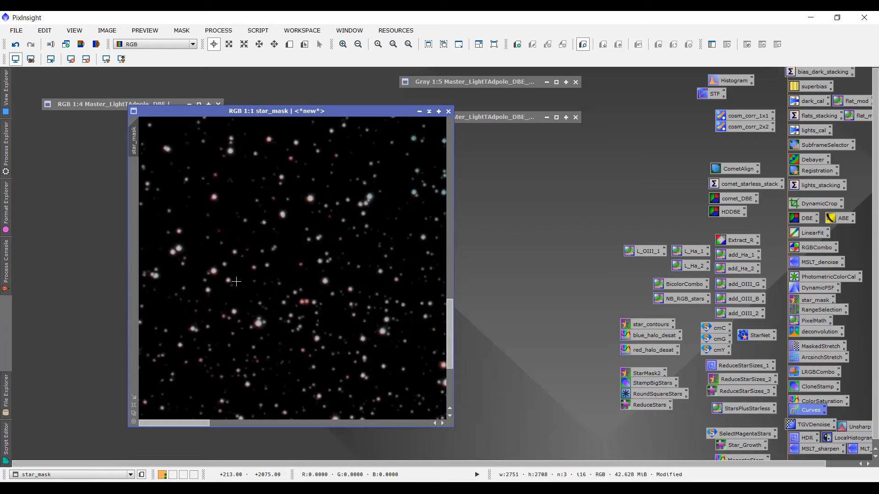
pyautogui.scroll(-1, 237, 282)
pyautogui.scroll(2, 236, 282)
pyautogui.moveTo(202, 424); pyautogui.dragTo(148, 424)
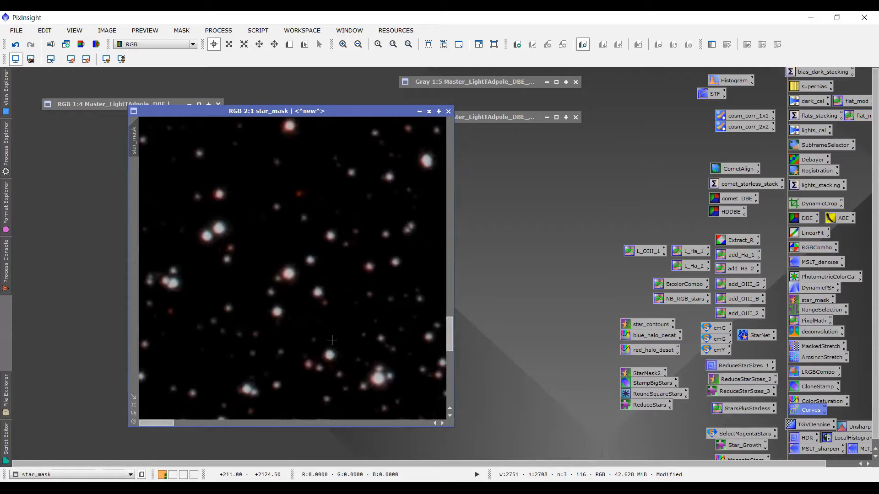
pyautogui.moveTo(169, 424); pyautogui.dragTo(441, 434)
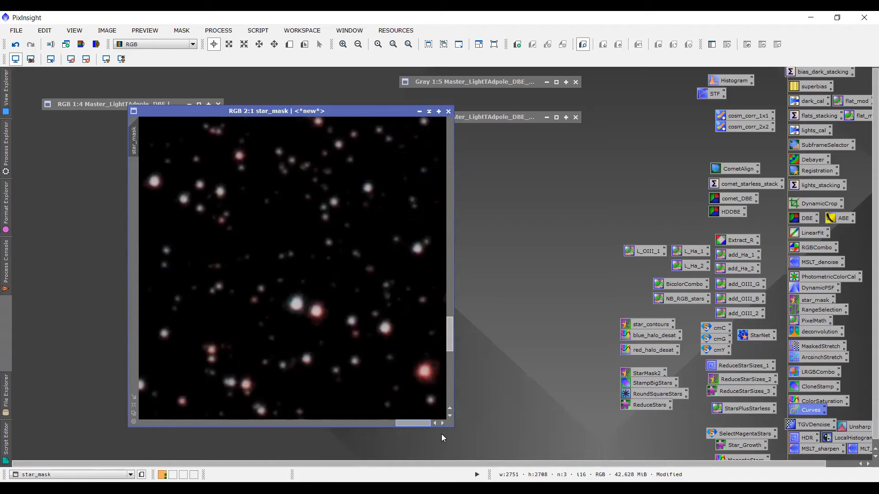
pyautogui.scroll(-4, 380, 345)
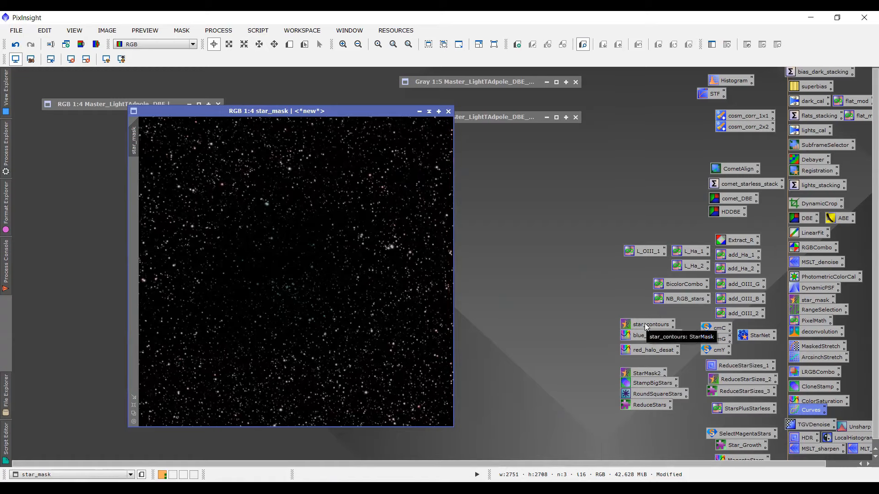
pyautogui.click(218, 30)
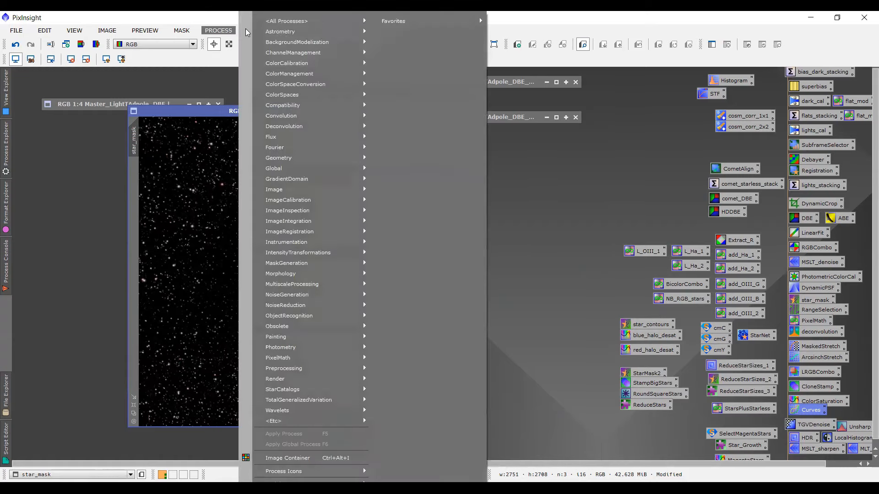
pyautogui.moveTo(286, 21)
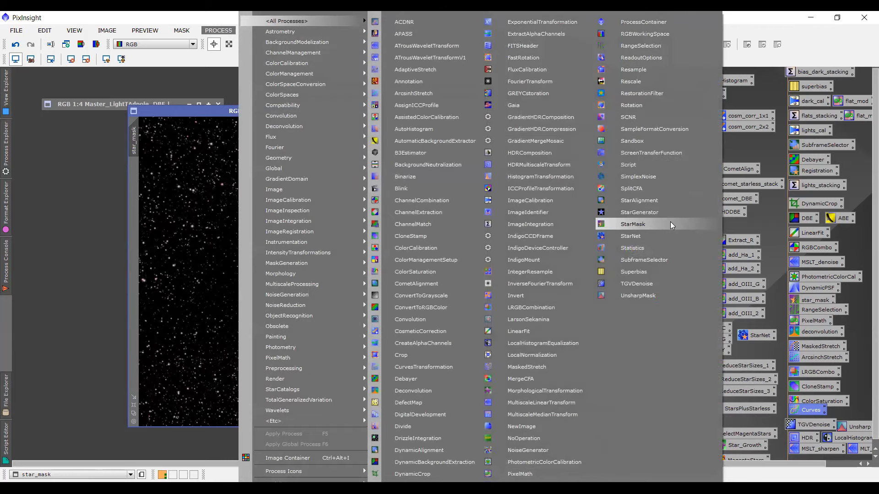
pyautogui.click(213, 114)
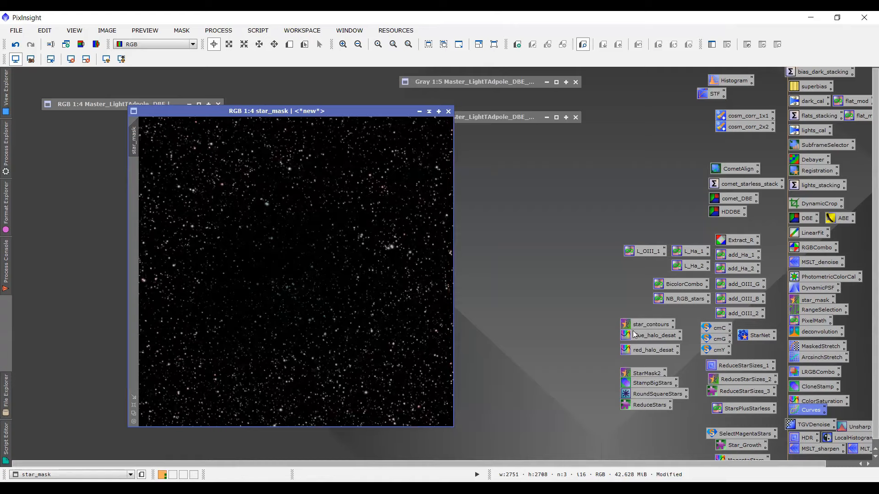
# Open the saved star_contours StarMask process and sample pixel brightness on a faint star in the star_mask image
pyautogui.doubleClick(643, 325)
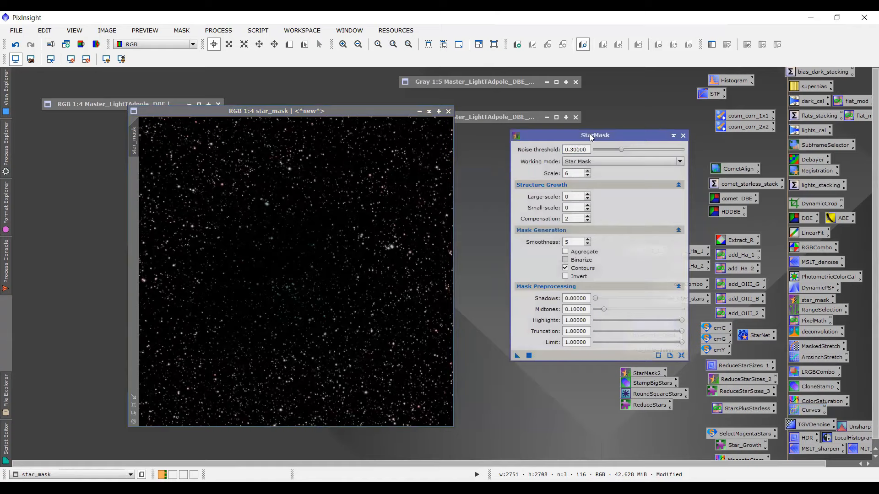
pyautogui.moveTo(603, 135); pyautogui.dragTo(595, 133)
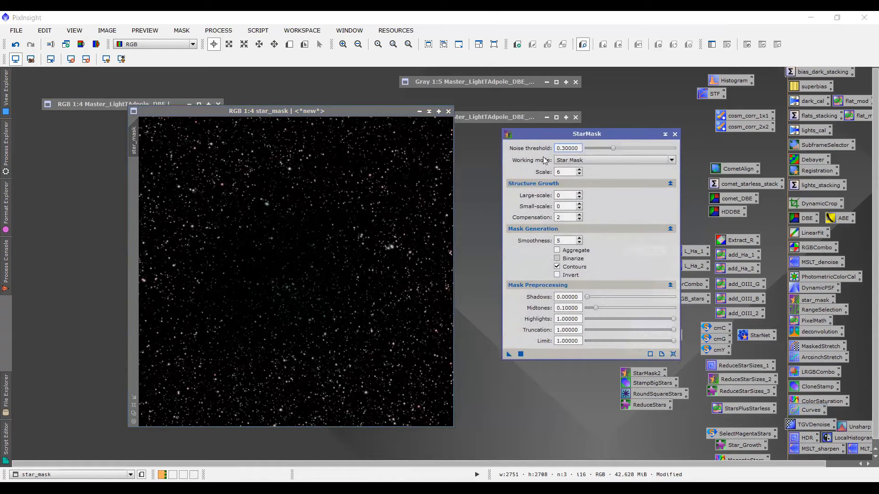
pyautogui.scroll(3, 299, 162)
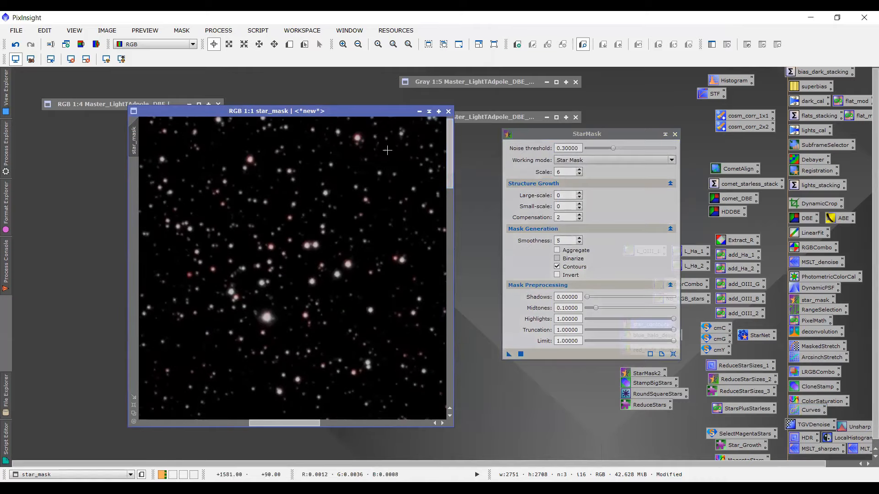
pyautogui.click(206, 192)
pyautogui.moveTo(205, 192); pyautogui.dragTo(210, 197)
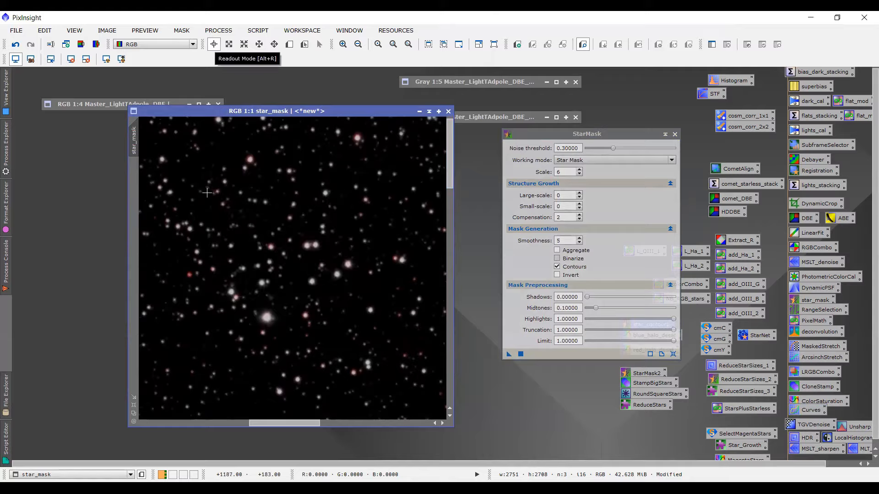
pyautogui.moveTo(209, 197); pyautogui.dragTo(200, 190)
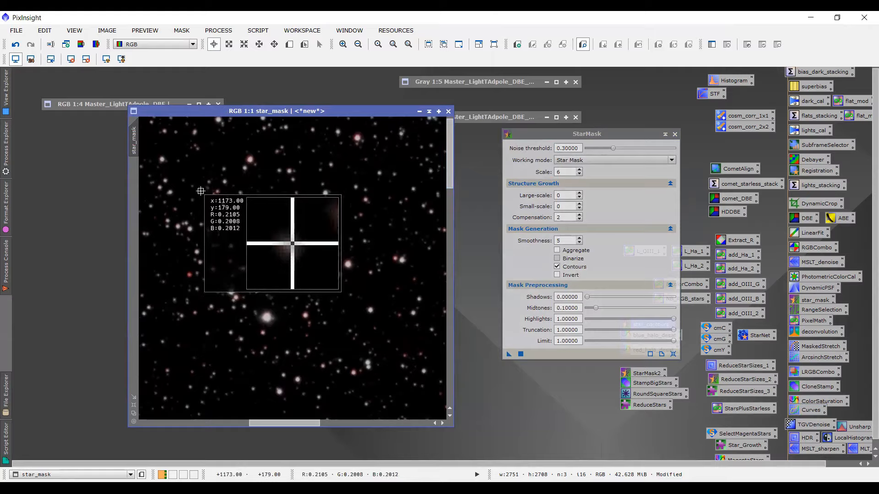
pyautogui.moveTo(200, 191)
pyautogui.mouseDown()
pyautogui.moveTo(190, 200)
pyautogui.moveTo(191, 180)
pyautogui.mouseUp()
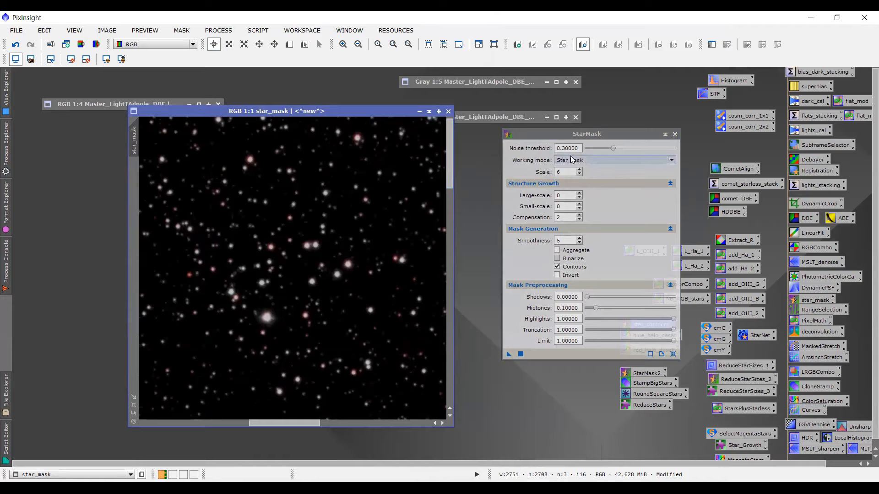
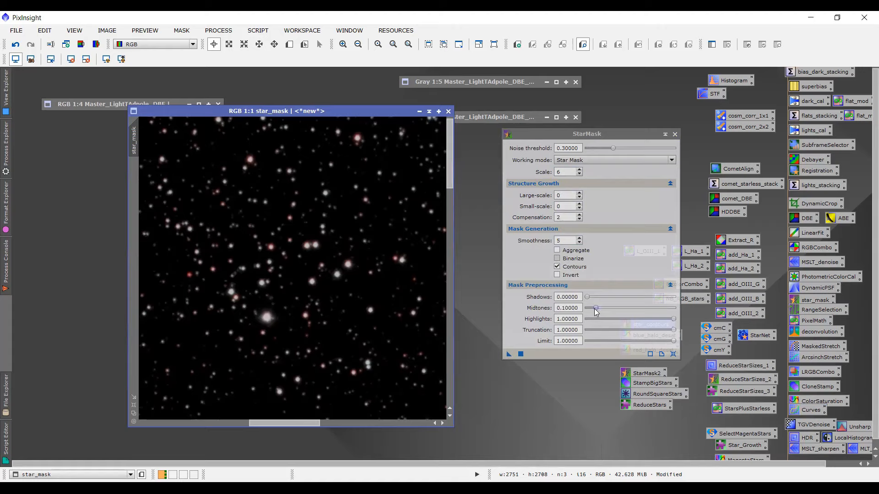
# Generate a star contour mask from the star_mask image with noise threshold 0.3, scale 6 and Contours enabled, and inspect its rings
pyautogui.moveTo(510, 354); pyautogui.dragTo(316, 250)
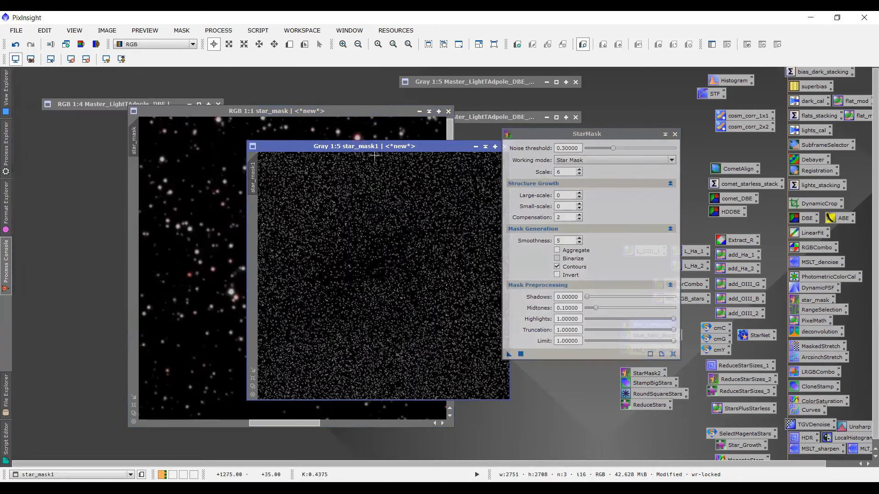
pyautogui.moveTo(374, 148); pyautogui.dragTo(275, 141)
pyautogui.scroll(4, 335, 286)
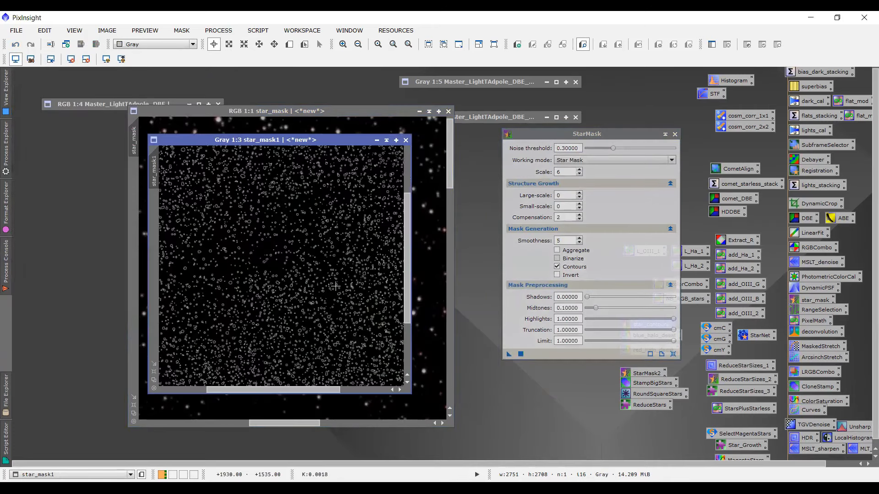
pyautogui.scroll(1, 335, 286)
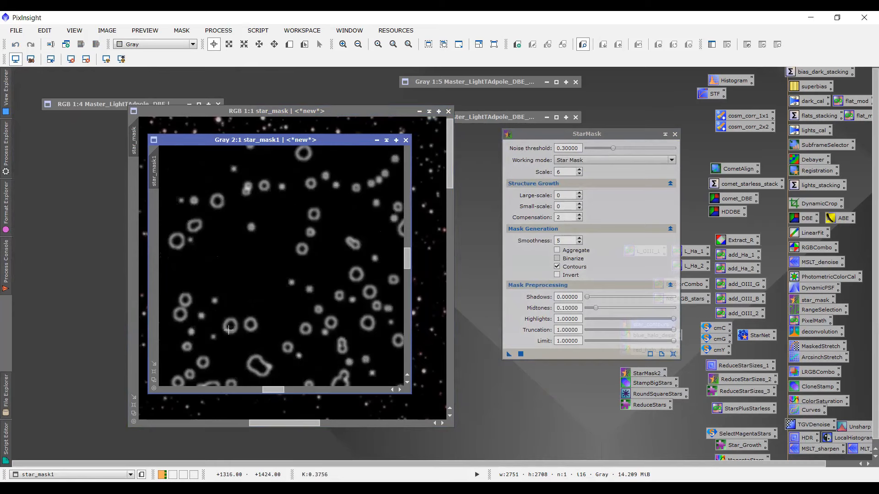
pyautogui.scroll(-5, 317, 303)
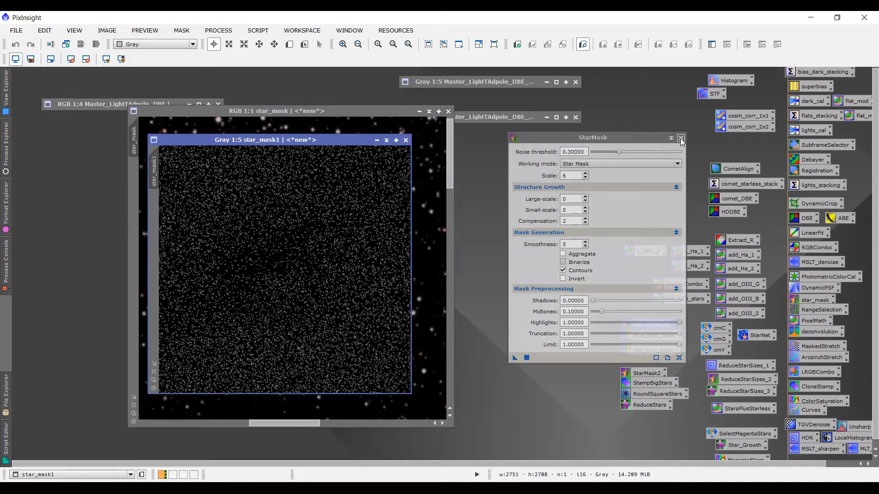
# Collapse the star_mask1 contour mask window, move it aside, and reposition the star_mask image window
pyautogui.click(375, 140)
pyautogui.moveTo(283, 266); pyautogui.dragTo(532, 129)
pyautogui.click(314, 108)
pyautogui.moveTo(302, 110); pyautogui.dragTo(283, 115)
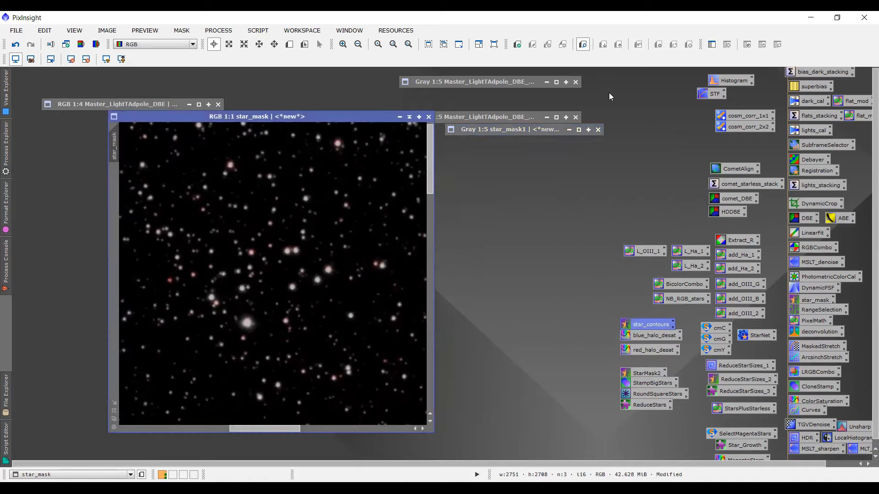
# Apply star_mask1 as the mask on the star_mask image without inverting it
pyautogui.click(712, 44)
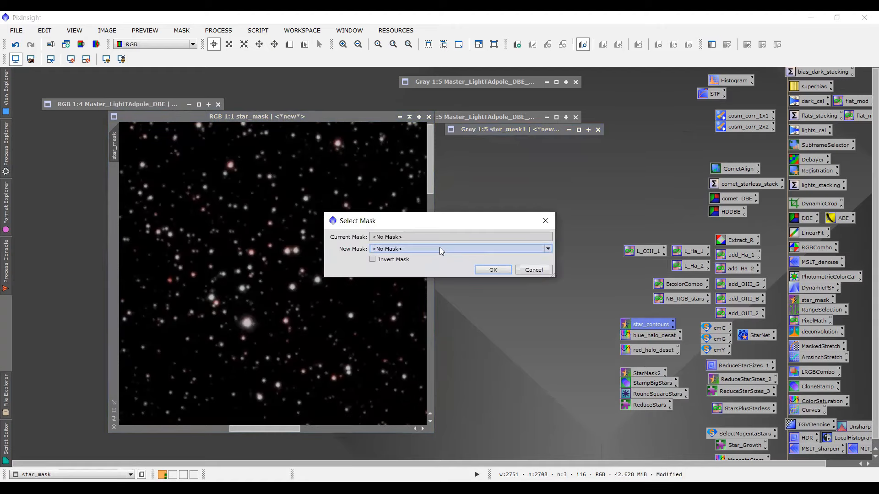
pyautogui.click(439, 247)
pyautogui.click(407, 264)
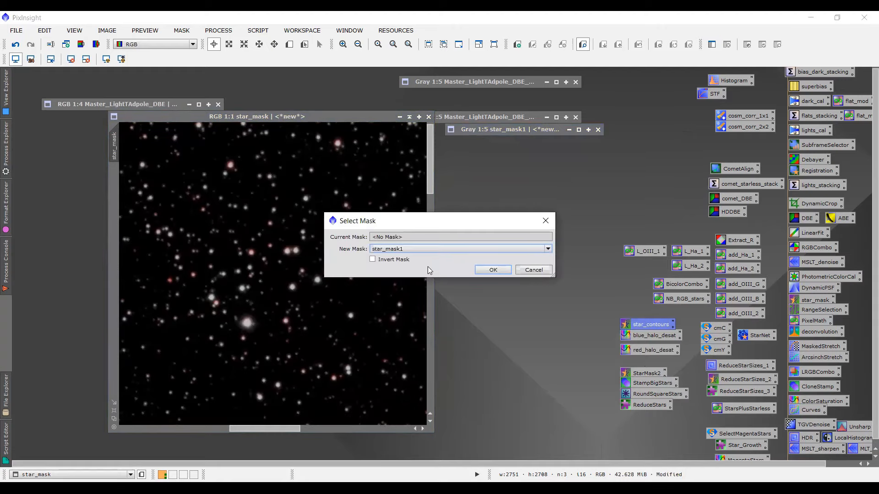
pyautogui.click(493, 270)
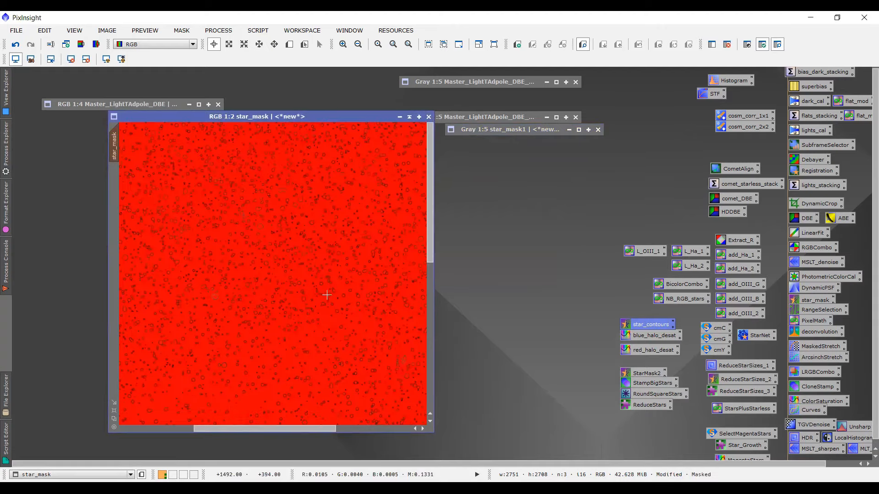
# Inspect the contour mask overlay around the stars at close zoom, then hide the overlay on the star_mask image
pyautogui.scroll(1, 327, 294)
pyautogui.scroll(1, 327, 295)
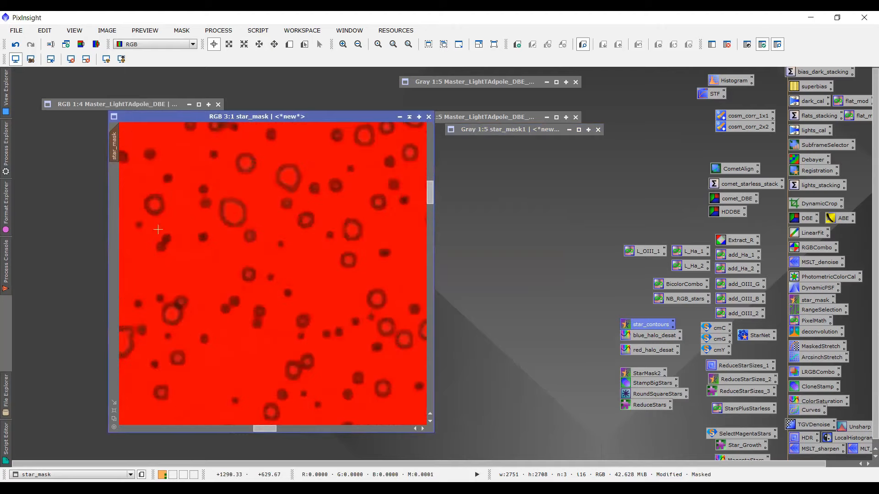
pyautogui.moveTo(257, 429); pyautogui.dragTo(171, 425)
pyautogui.scroll(-6, 283, 326)
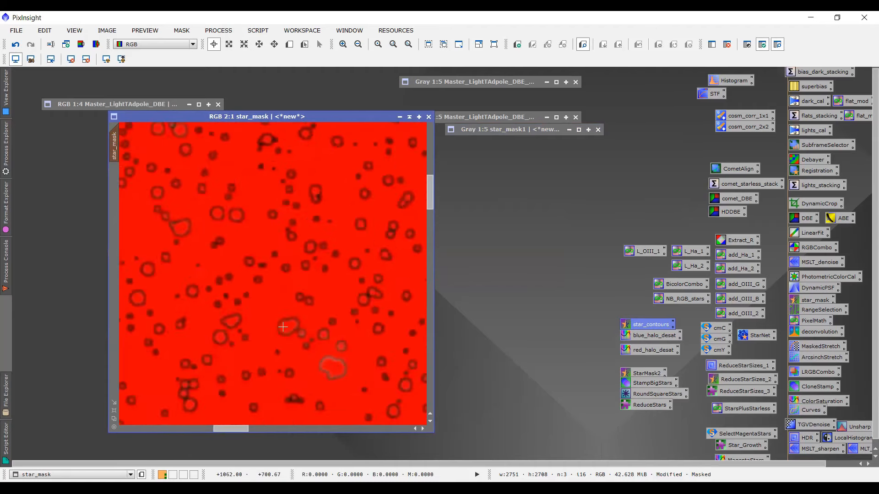
pyautogui.scroll(1, 283, 327)
pyautogui.click(777, 43)
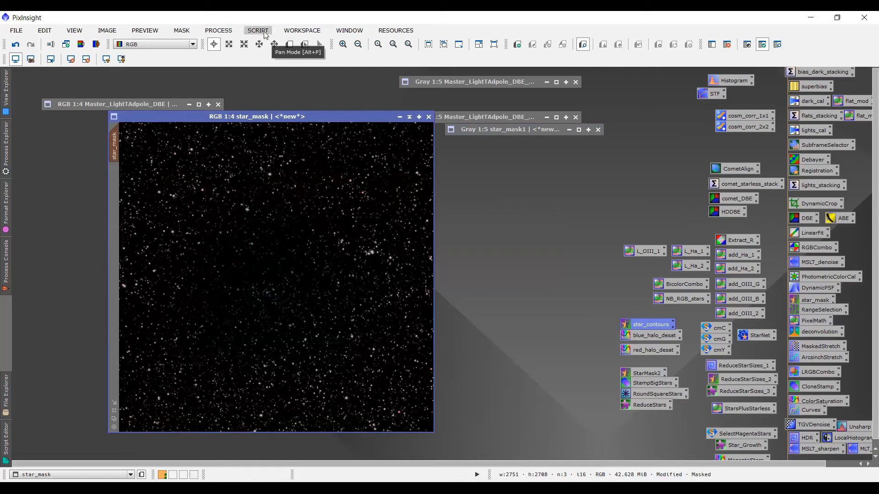
# Open the saved blue_halo_desat ColorSaturation process
pyautogui.click(652, 335)
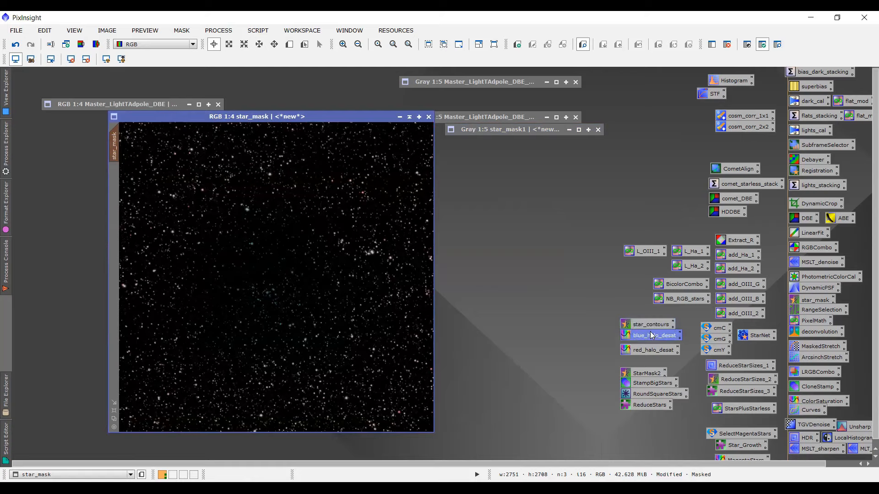
pyautogui.doubleClick(652, 336)
pyautogui.click(218, 30)
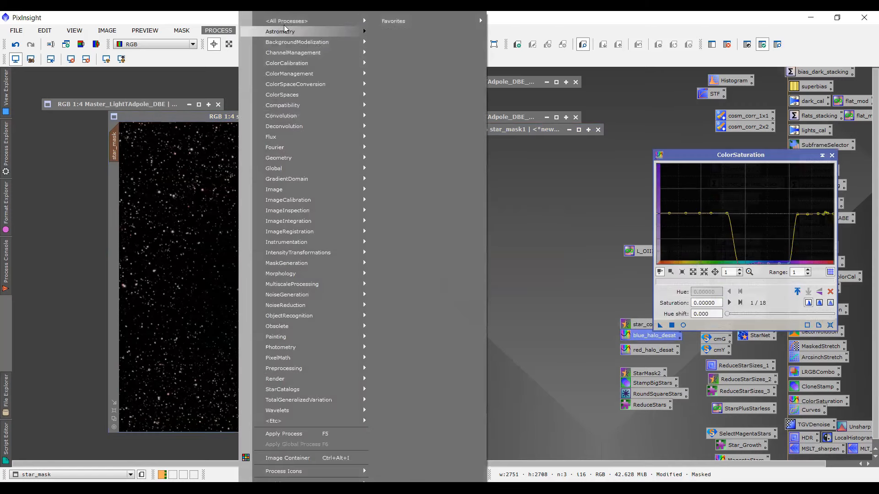
pyautogui.moveTo(362, 21)
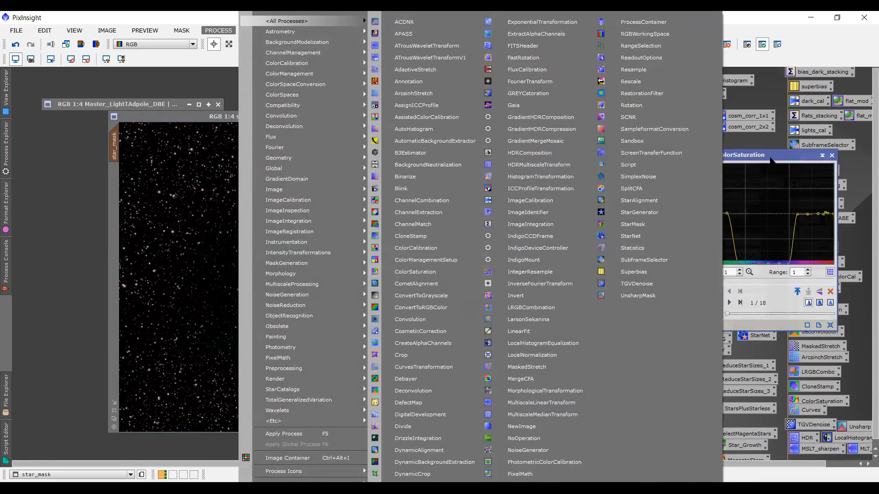
pyautogui.press('Escape')
pyautogui.press('Escape')
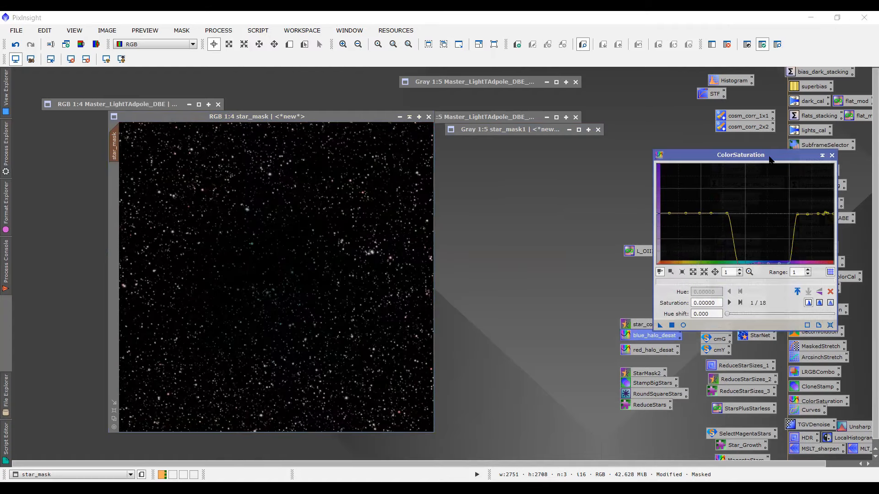
# Examine the bluish star halos up close and apply the blue_halo_desat ColorSaturation curve to the masked star_mask image
pyautogui.moveTo(770, 159); pyautogui.dragTo(623, 162)
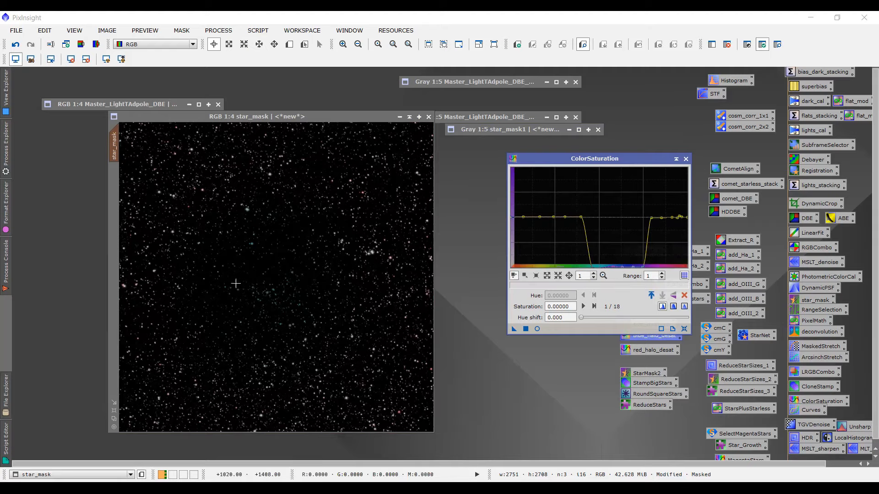
pyautogui.scroll(3, 236, 284)
pyautogui.moveTo(281, 429); pyautogui.dragTo(141, 430)
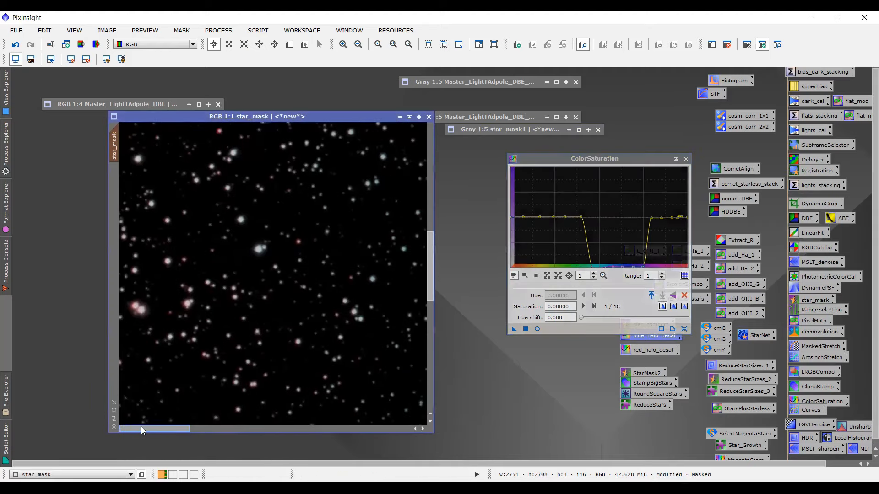
pyautogui.scroll(1, 284, 304)
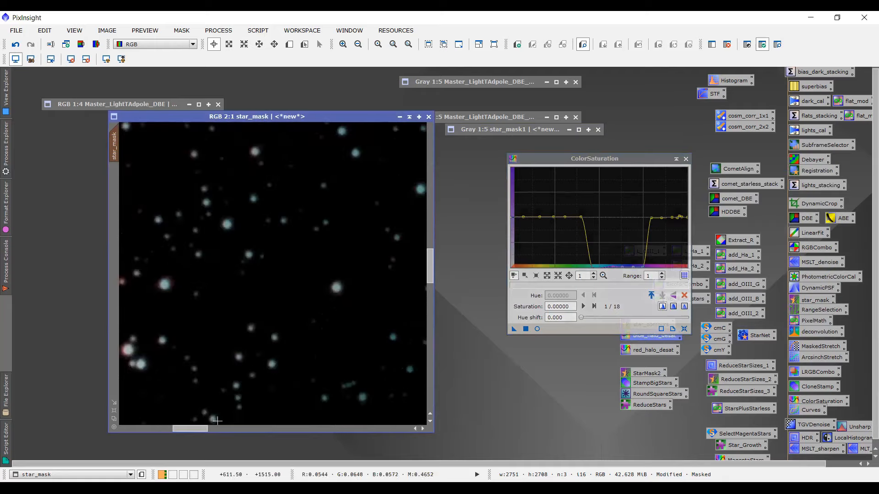
pyautogui.moveTo(179, 430); pyautogui.dragTo(114, 428)
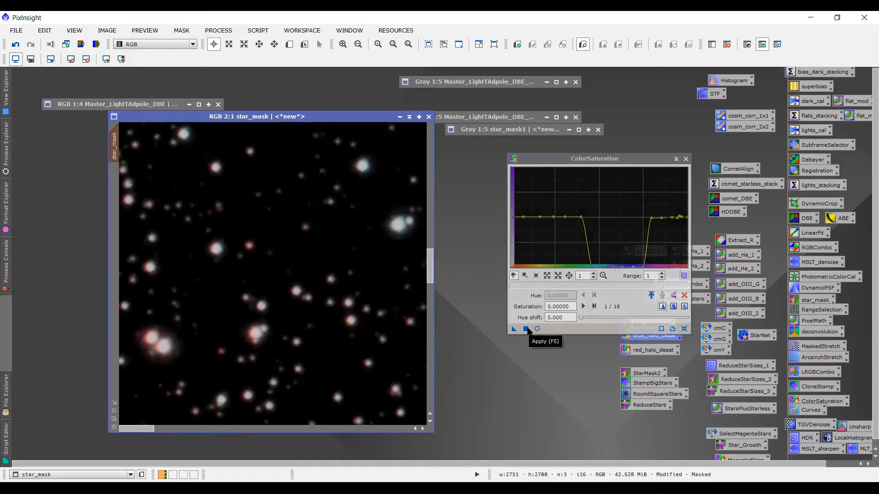
pyautogui.click(526, 329)
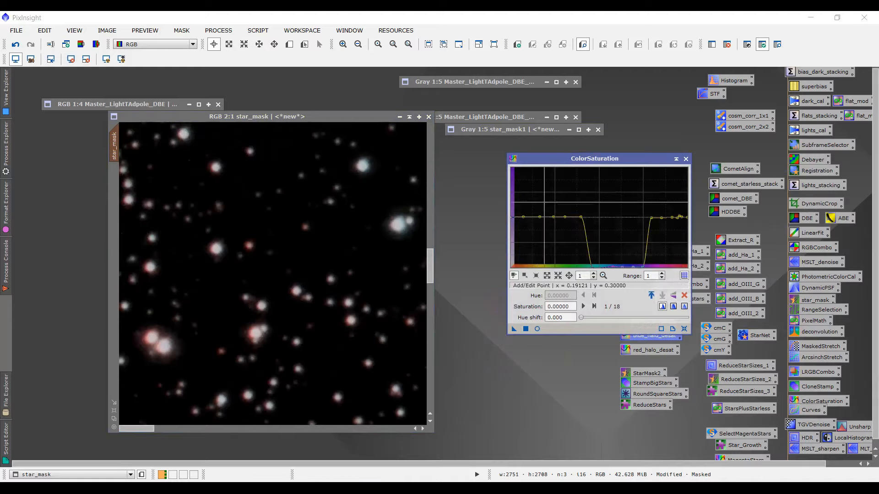
# Replace the open ColorSaturation settings with the saved red_halo_desat process and apply it to the masked star_mask image
pyautogui.click(686, 159)
pyautogui.doubleClick(650, 351)
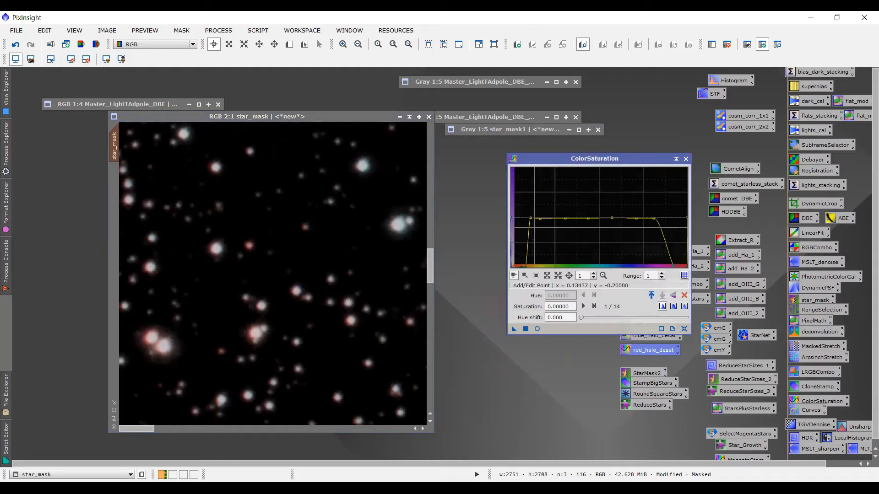
pyautogui.click(526, 330)
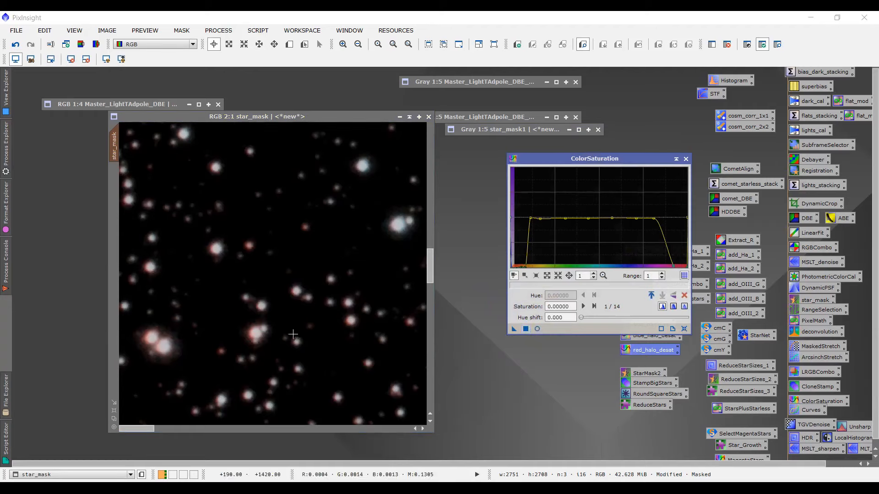
pyautogui.scroll(4, 299, 335)
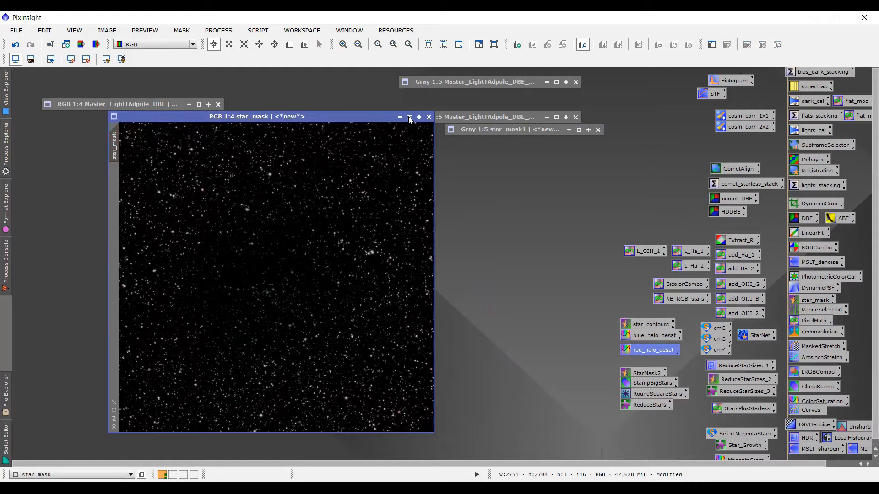
# Collapse the star_mask window beneath the starless image's window and open the saved StarsPlusStarless PixelMath process
pyautogui.click(410, 117)
pyautogui.moveTo(147, 85); pyautogui.dragTo(123, 122)
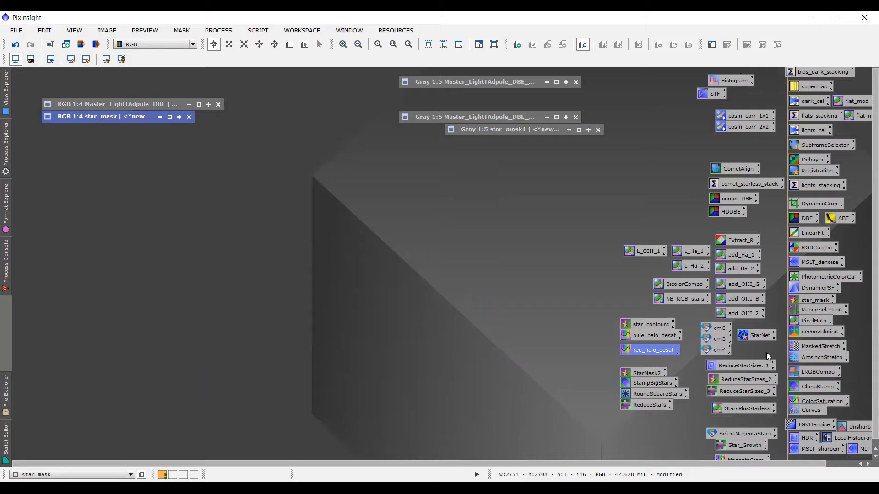
pyautogui.click(749, 408)
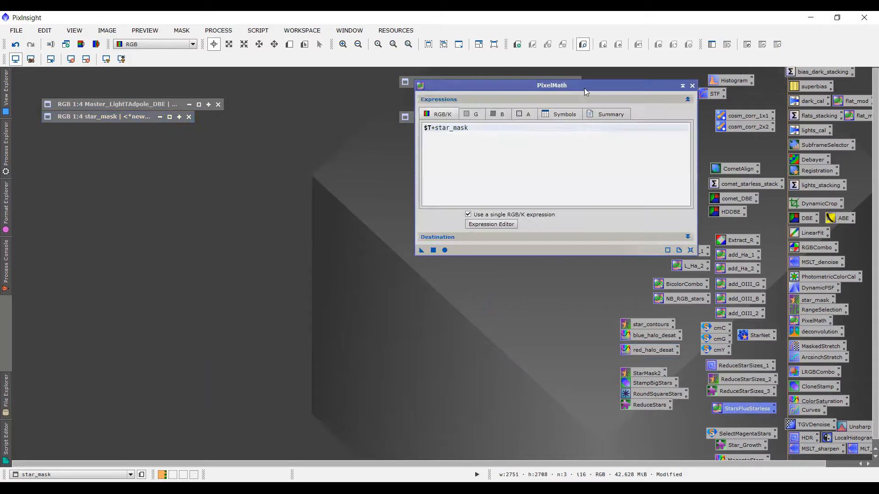
pyautogui.moveTo(583, 86); pyautogui.dragTo(575, 103)
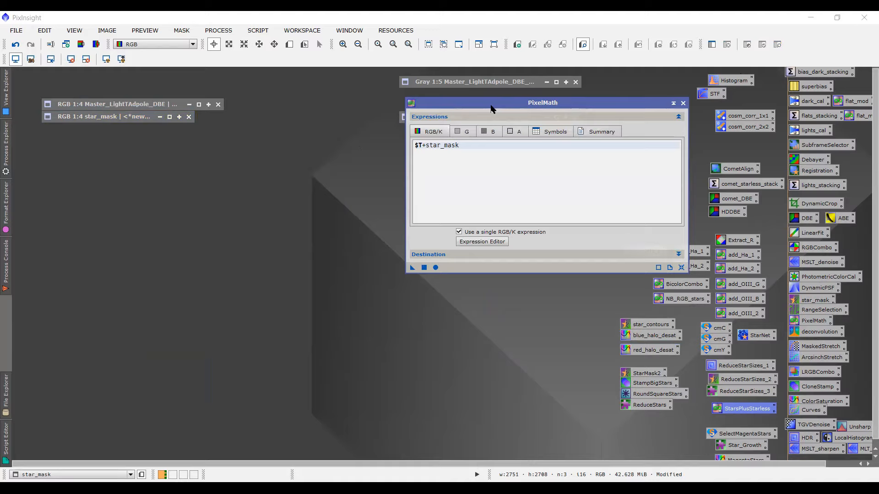
pyautogui.moveTo(506, 105); pyautogui.dragTo(503, 104)
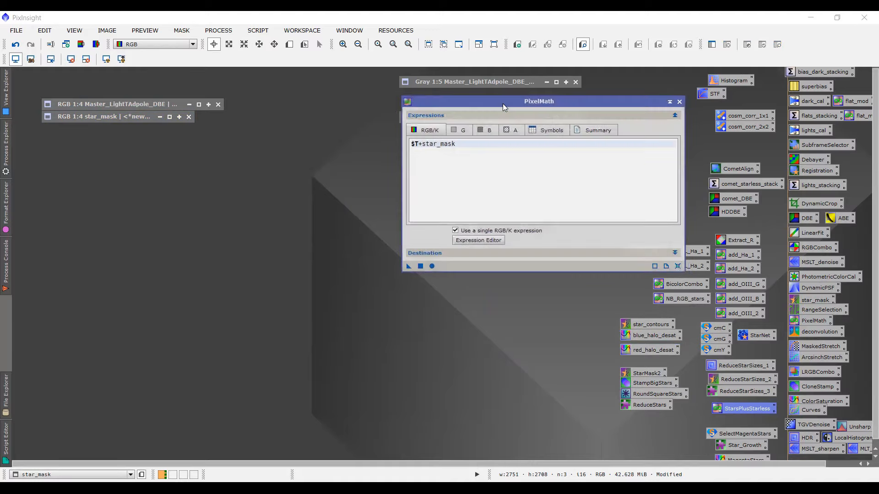
# Expand the starless Master_LightTAdpole_DBE image and review the PixelMath expression $T+star_mask
pyautogui.doubleClick(104, 103)
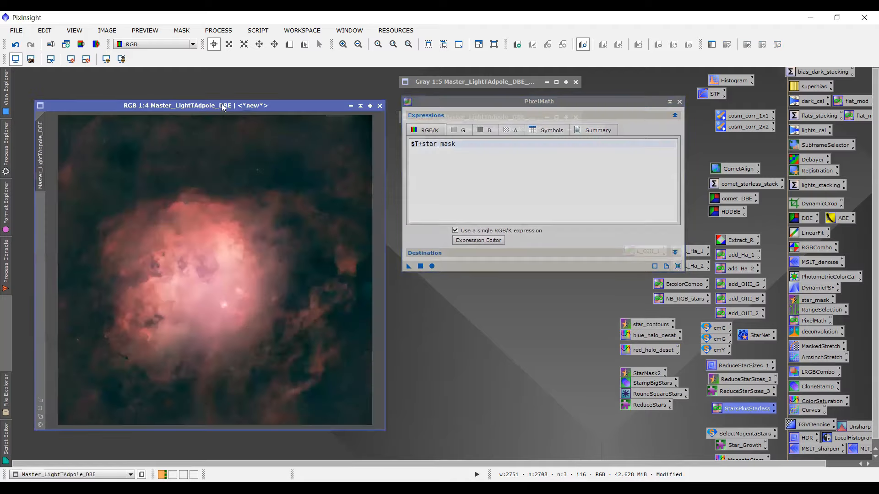
pyautogui.click(420, 146)
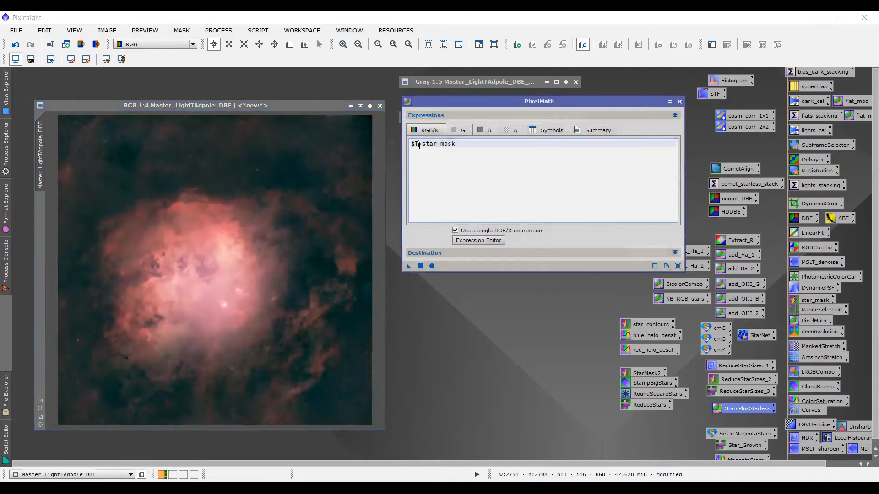
pyautogui.click(202, 106)
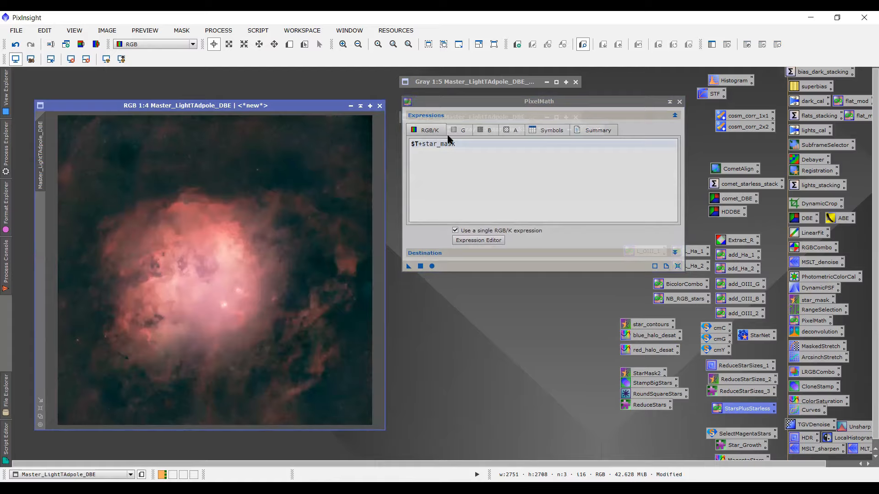
pyautogui.click(466, 145)
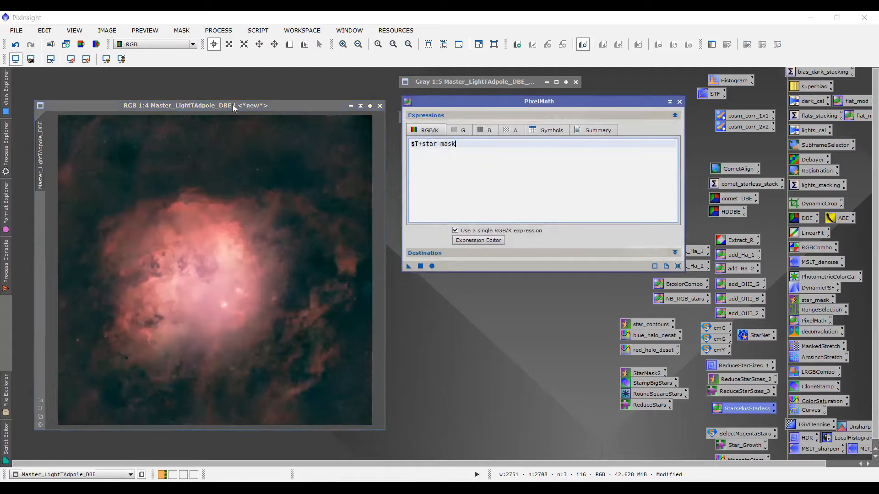
# Move the starless image down, briefly expand the star_mask image to view it, and collapse it again
pyautogui.moveTo(233, 104); pyautogui.dragTo(229, 133)
pyautogui.doubleClick(106, 117)
pyautogui.moveTo(293, 117); pyautogui.dragTo(250, 118)
pyautogui.click(366, 119)
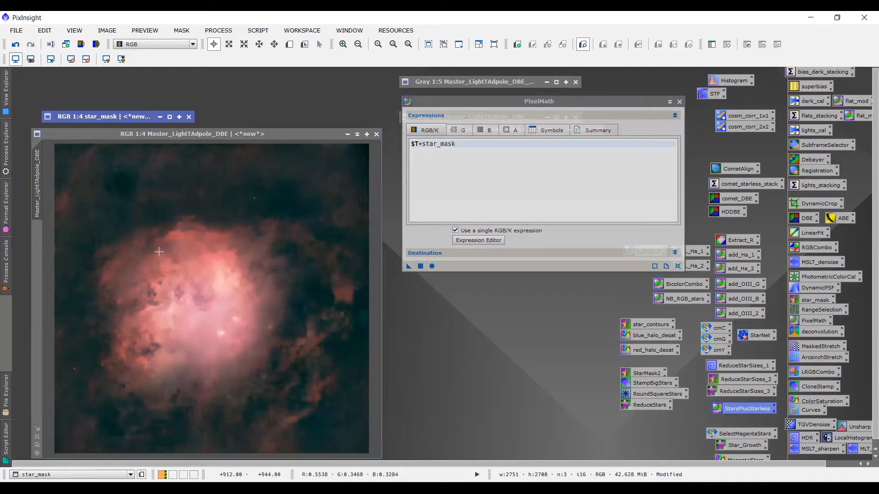
# Apply the PixelMath expression $T+star_mask to Master_LightTAdpole_DBE and move the resulting combined image over the starless one
pyautogui.moveTo(226, 137); pyautogui.dragTo(225, 117)
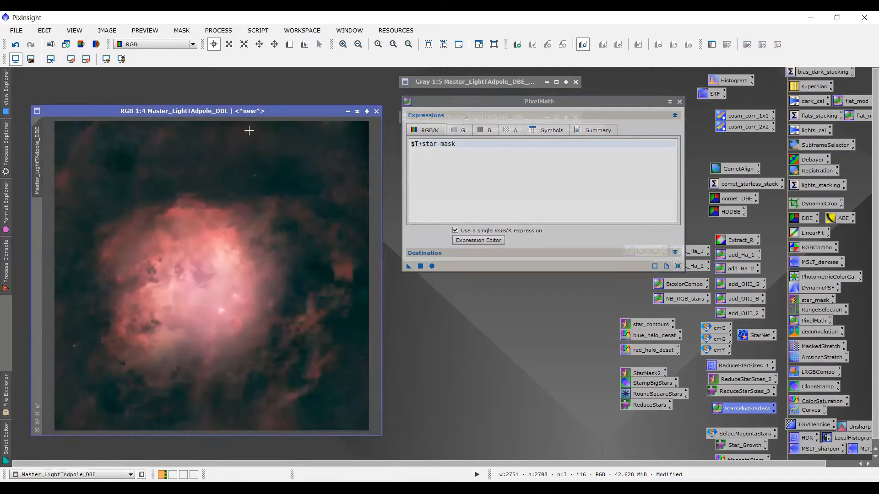
pyautogui.click(420, 266)
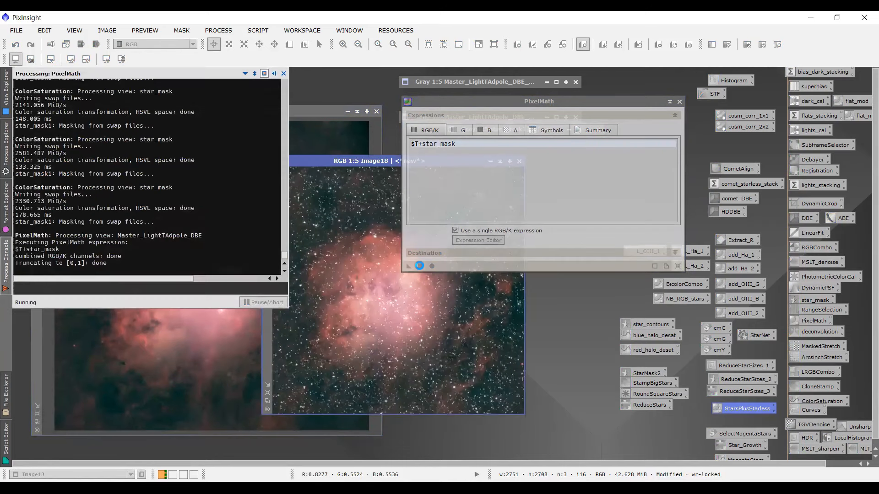
pyautogui.moveTo(369, 160); pyautogui.dragTo(189, 141)
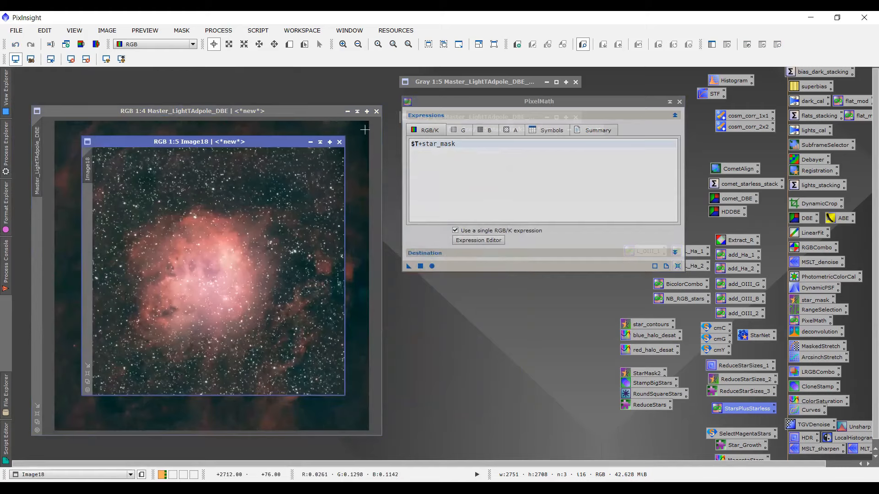
# Close the Master_LightTAdpole_DBE and star_mask images, discarding their unsaved data
pyautogui.click(376, 112)
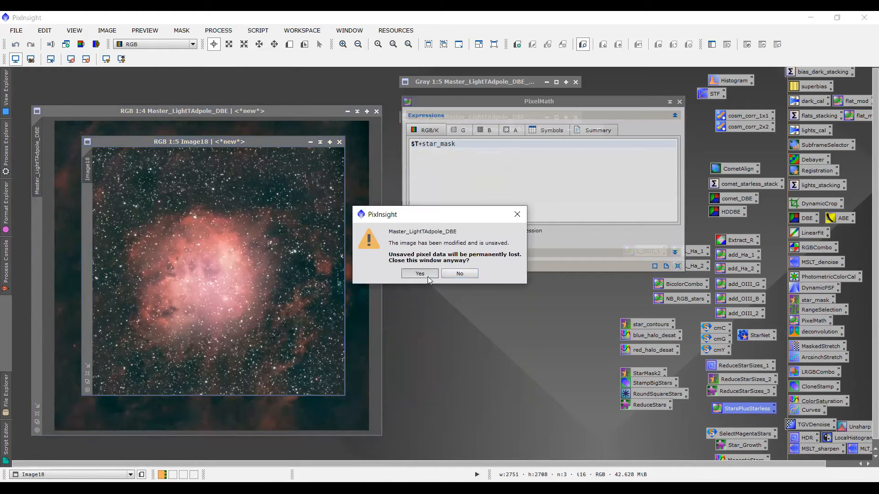
pyautogui.click(420, 273)
pyautogui.click(188, 116)
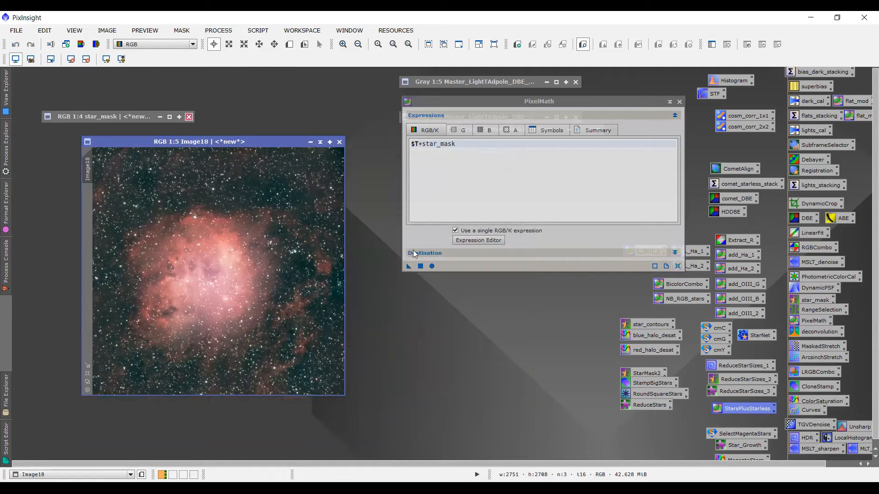
pyautogui.click(425, 273)
# Reposition the combined Image18 window and enlarge its view to 1:3 to inspect the stars over the nebula
pyautogui.moveTo(234, 141); pyautogui.dragTo(218, 116)
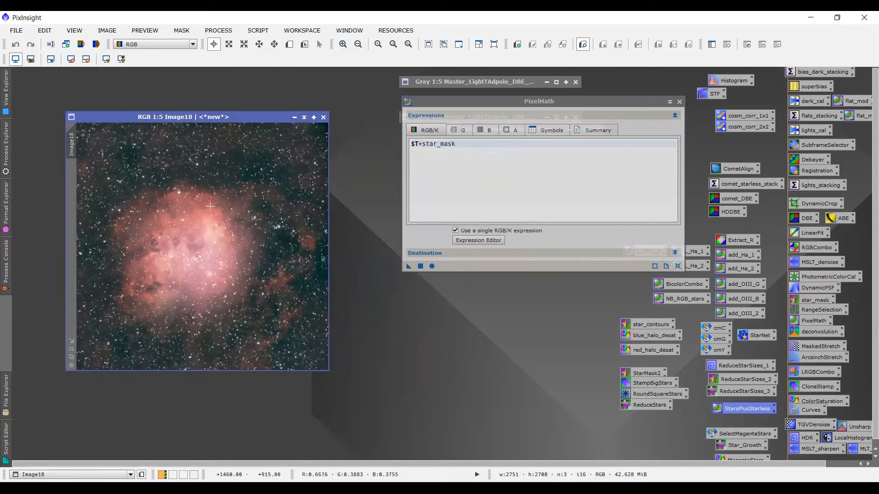
pyautogui.scroll(2, 210, 225)
pyautogui.scroll(2, 310, 316)
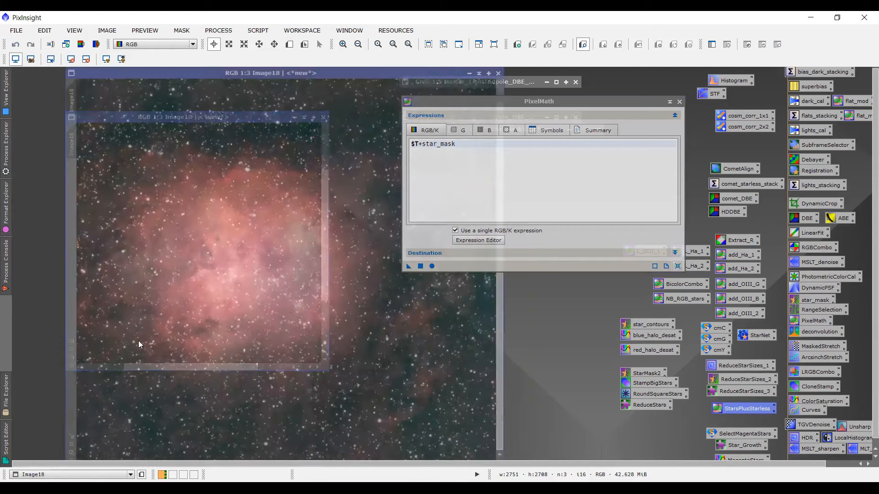
# Close the PixelMath window and examine the recombined stars and nebula in Image18 at close and full-frame magnification
pyautogui.scroll(1, 310, 316)
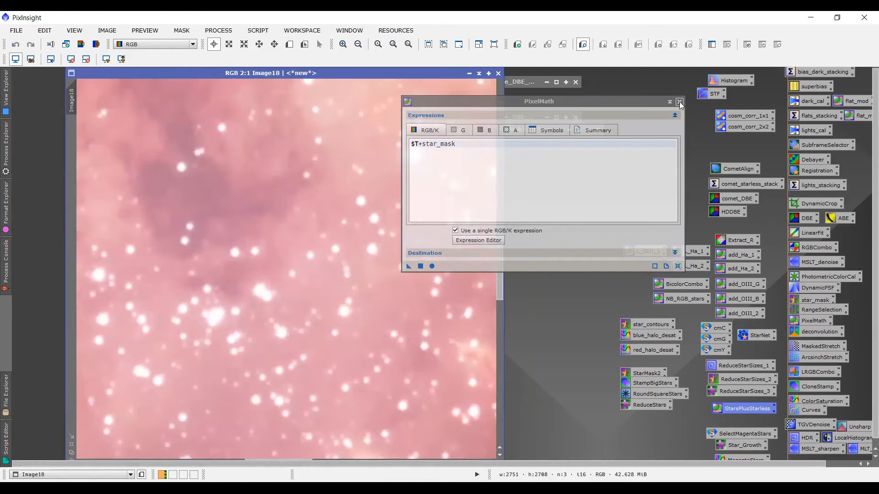
pyautogui.click(679, 102)
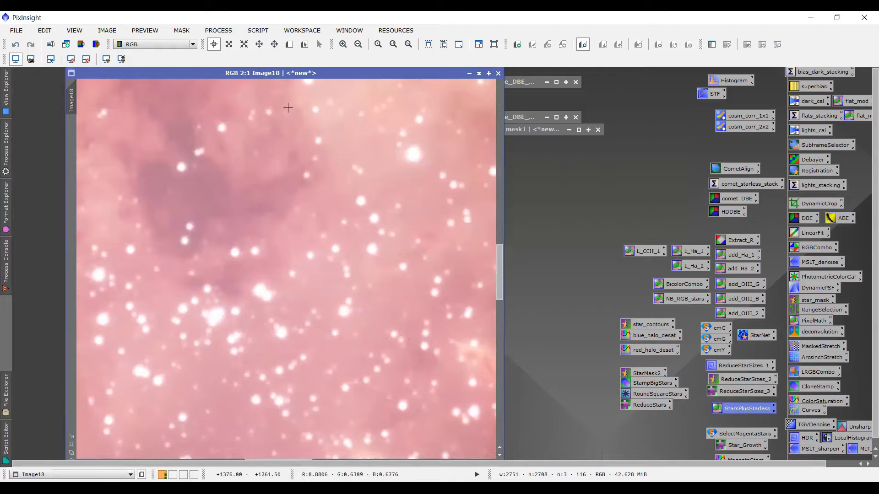
pyautogui.moveTo(305, 75); pyautogui.dragTo(306, 63)
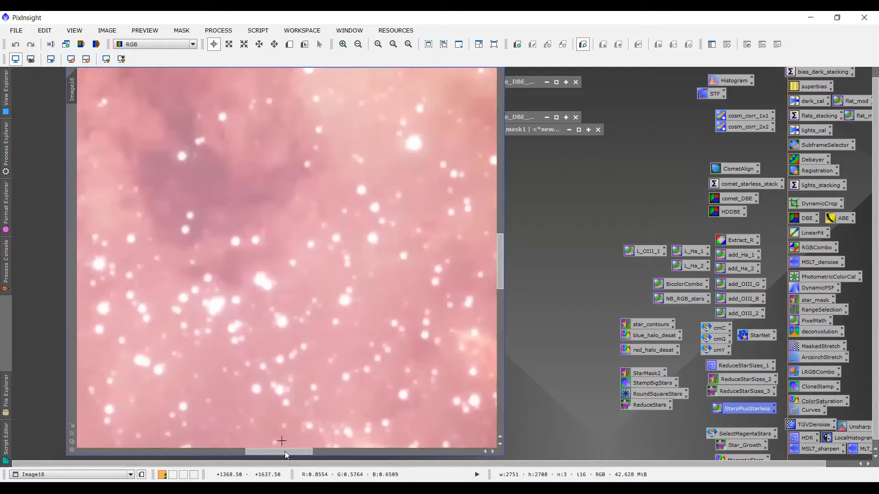
pyautogui.moveTo(285, 452); pyautogui.dragTo(187, 415)
pyautogui.scroll(-4, 342, 345)
pyautogui.scroll(1, 343, 345)
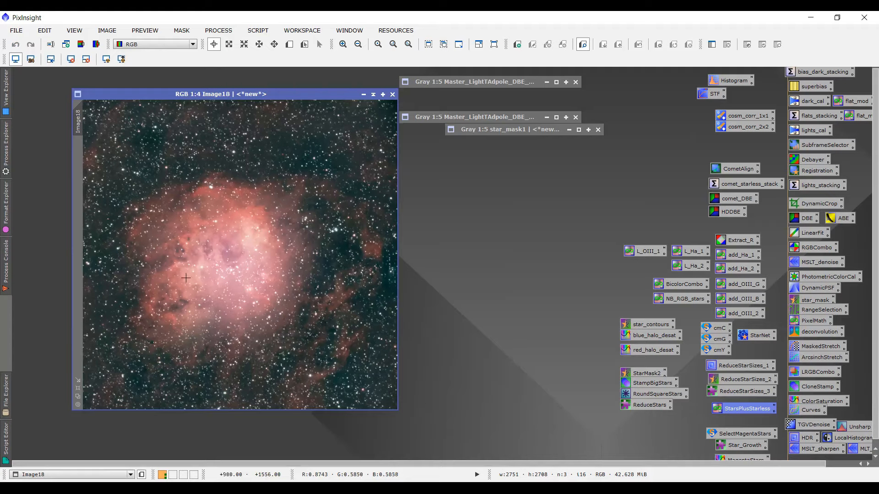
# Generate a star mask from Image18 with the StarMask2 preset, using noise threshold 0.3 and scale 10
pyautogui.doubleClick(638, 375)
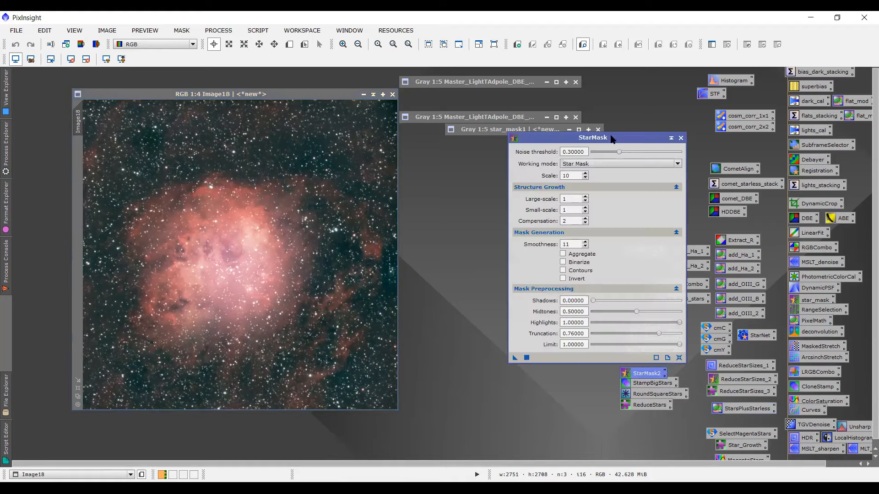
pyautogui.click(580, 152)
pyautogui.click(526, 357)
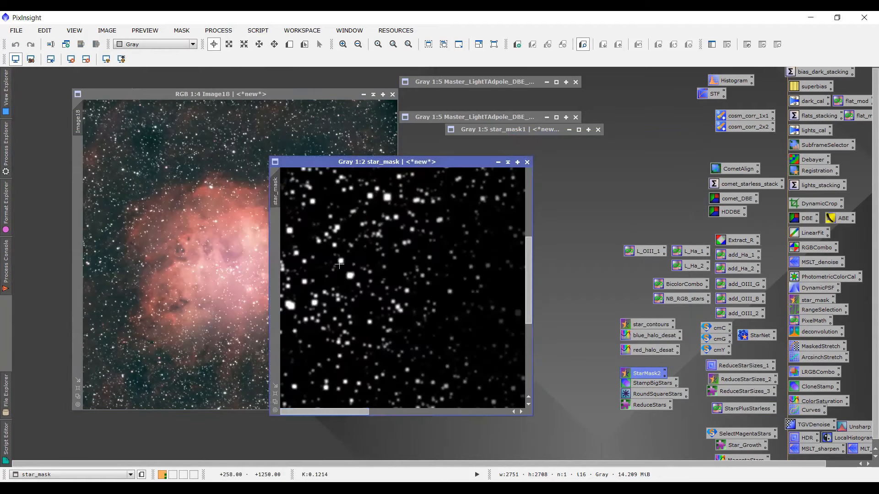
# Examine the new star_mask up close and review the Scale setting of the StarMask2 process
pyautogui.scroll(3, 337, 261)
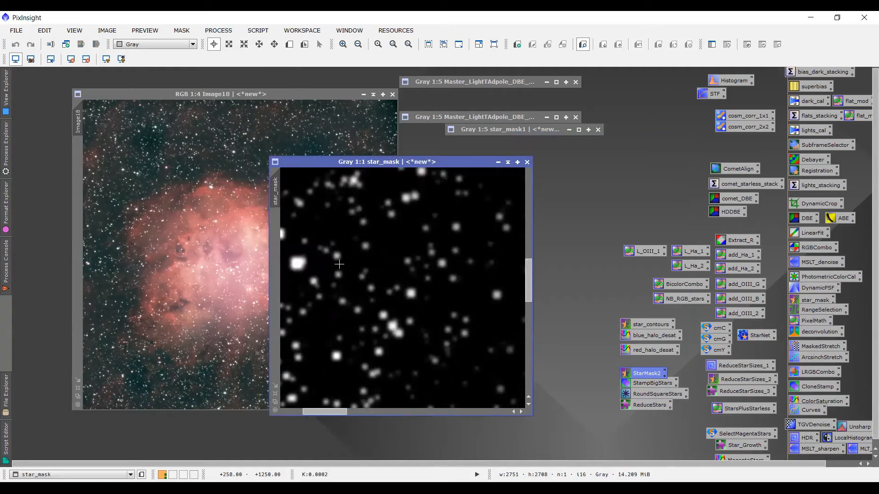
pyautogui.moveTo(347, 411); pyautogui.dragTo(405, 413)
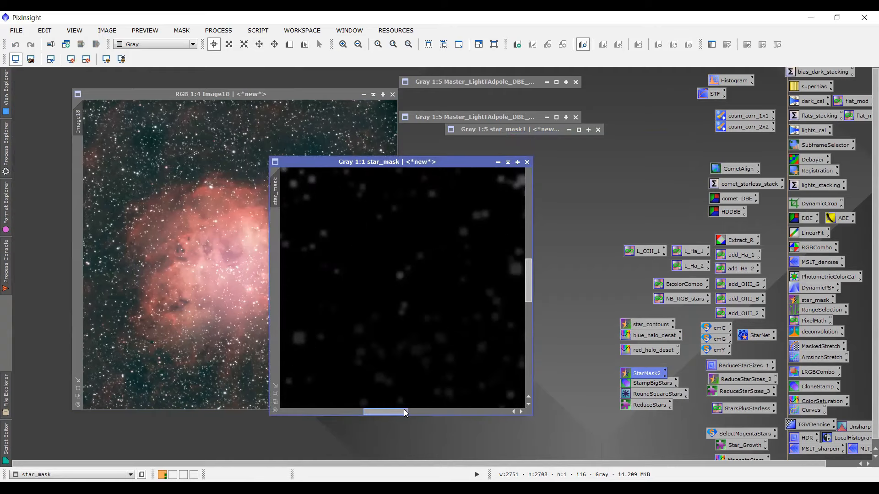
pyautogui.scroll(-4, 402, 361)
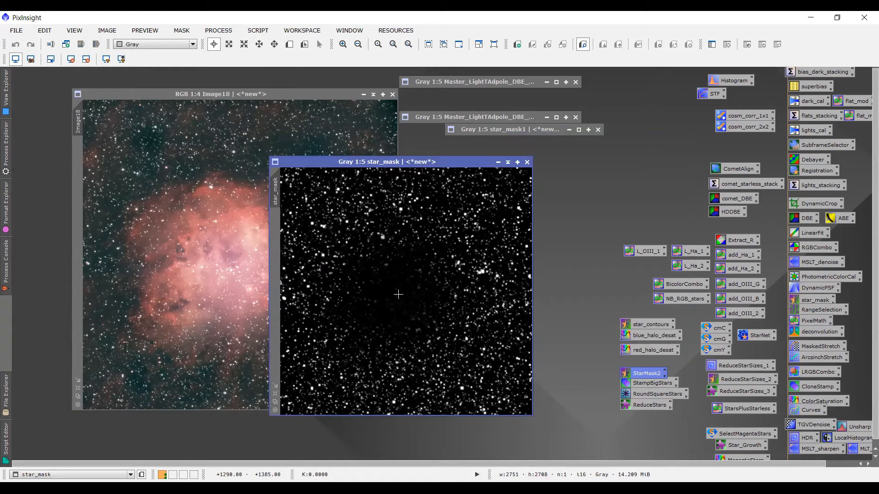
pyautogui.doubleClick(650, 375)
pyautogui.click(573, 177)
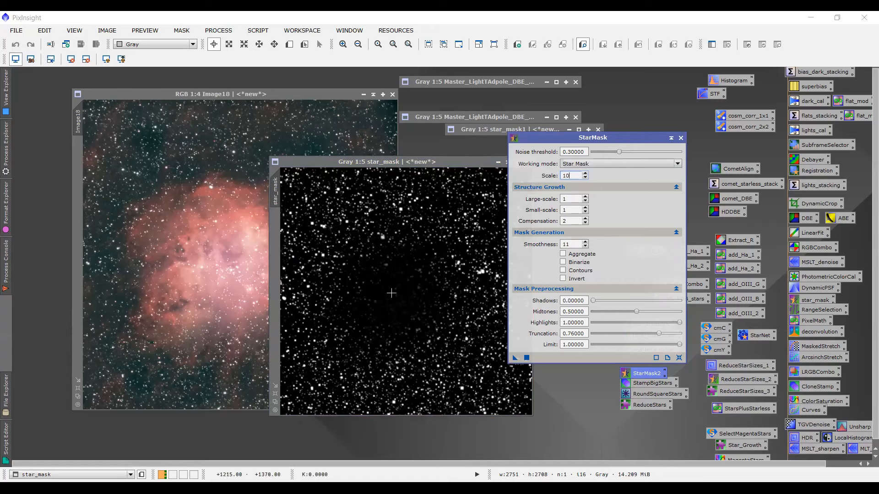
pyautogui.click(681, 138)
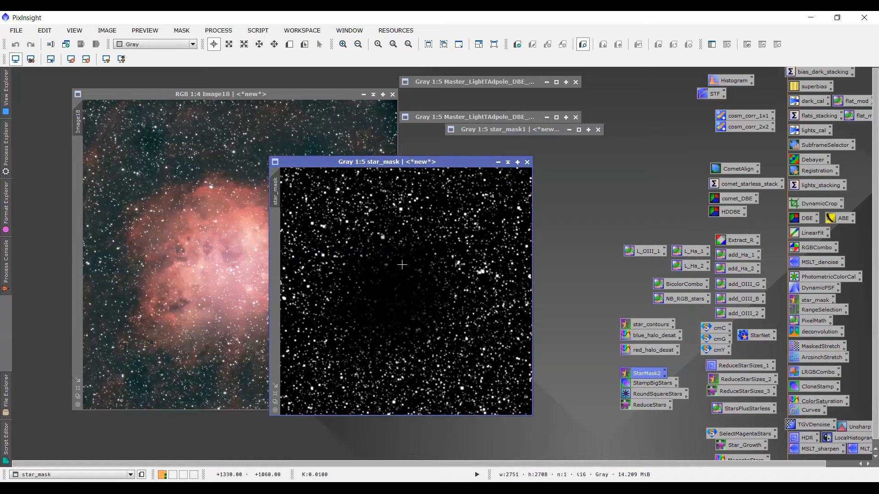
# Load the StampBigStars CloneStamp preset with radius 44 and clone dark background over the first big star in star_mask's upper-left area
pyautogui.click(647, 383)
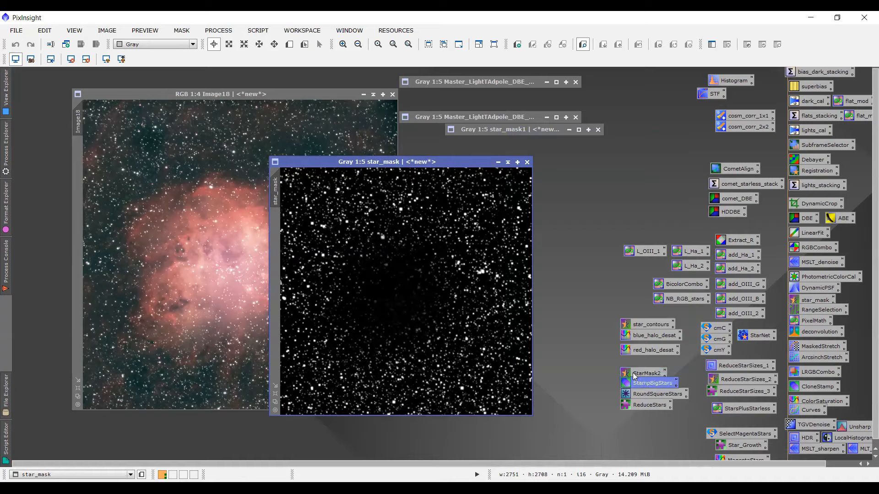
pyautogui.doubleClick(646, 384)
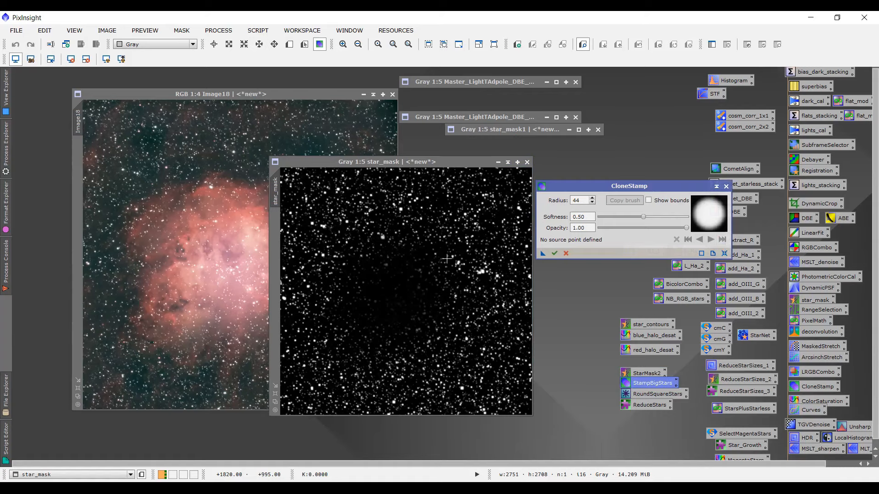
pyautogui.scroll(2, 379, 325)
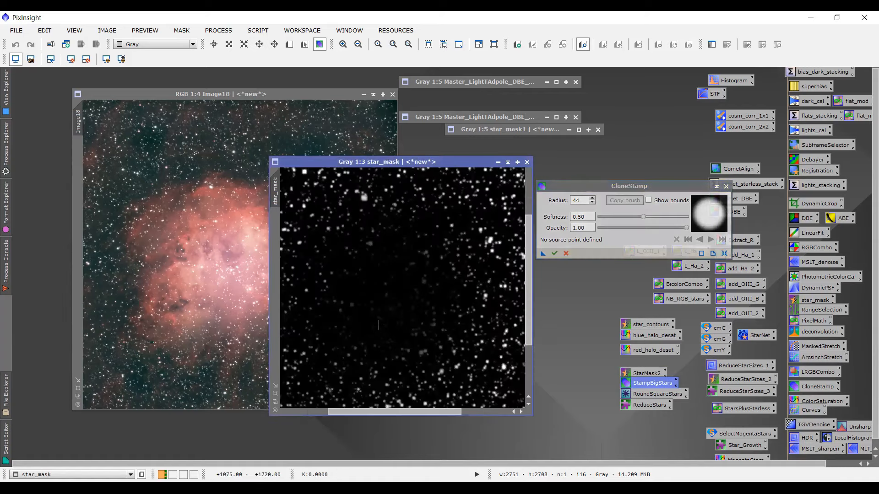
pyautogui.moveTo(413, 412); pyautogui.dragTo(285, 393)
pyautogui.moveTo(528, 279); pyautogui.dragTo(529, 225)
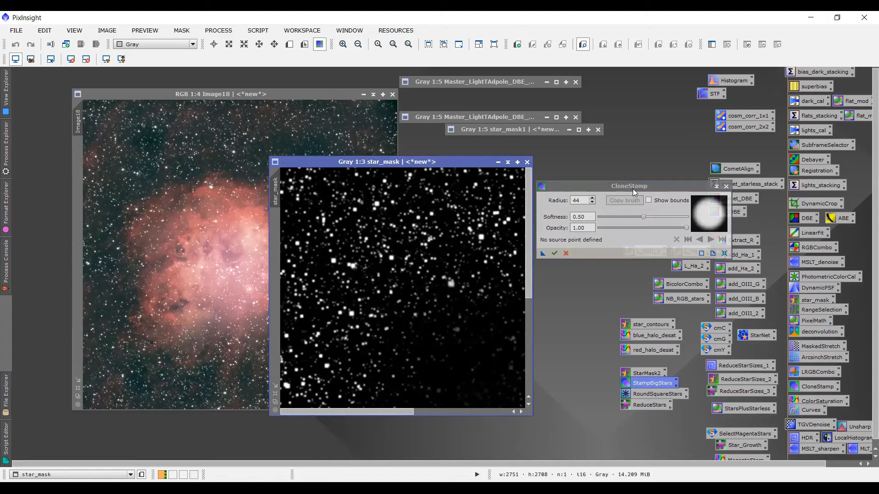
pyautogui.click(633, 189)
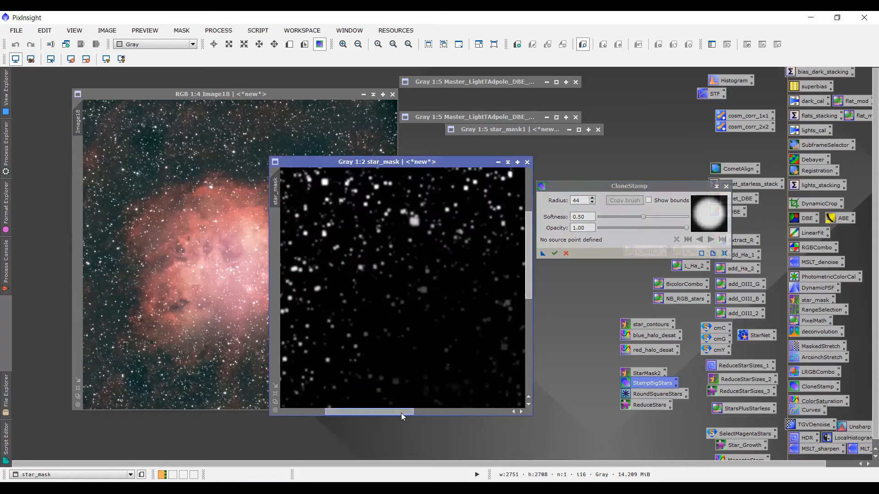
pyautogui.scroll(1, 288, 402)
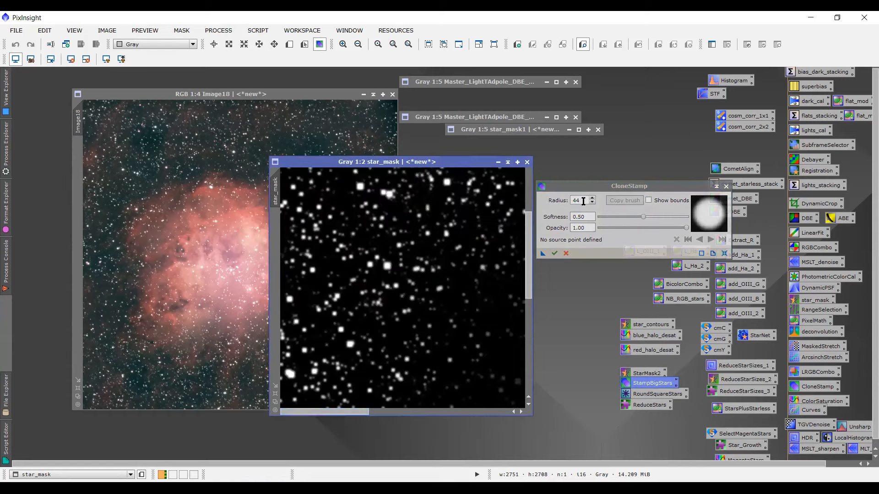
pyautogui.scroll(1, 583, 202)
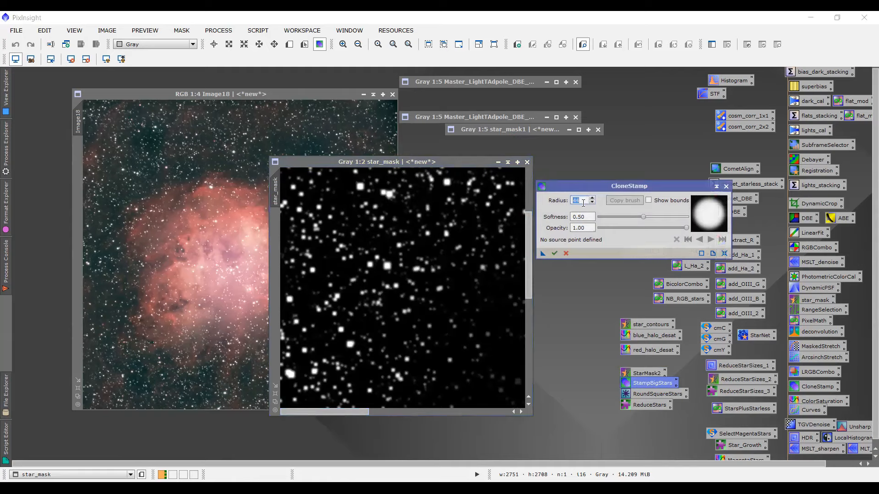
pyautogui.moveTo(529, 228); pyautogui.dragTo(530, 172)
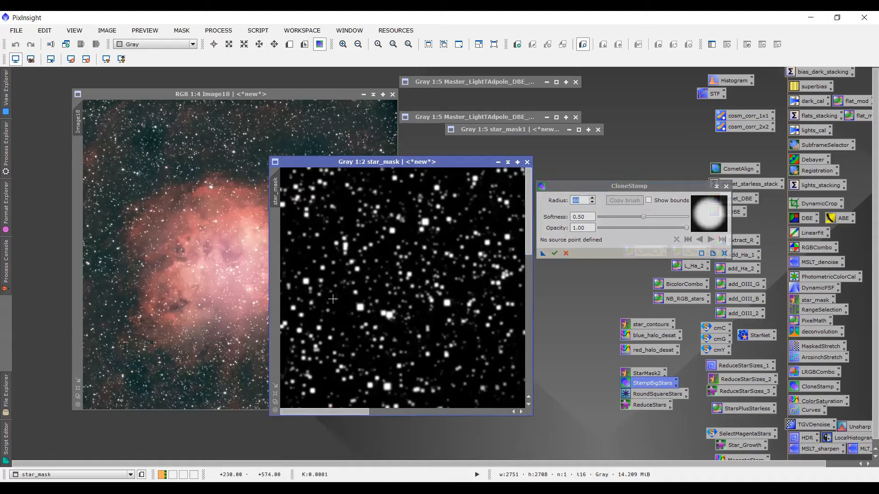
pyautogui.keyDown('ctrl'); pyautogui.click(330, 299); pyautogui.keyUp('ctrl')
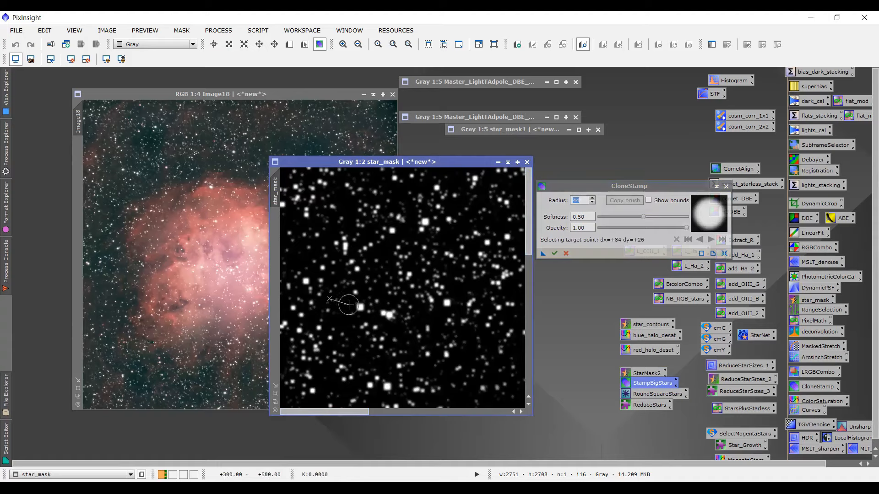
pyautogui.click(359, 308)
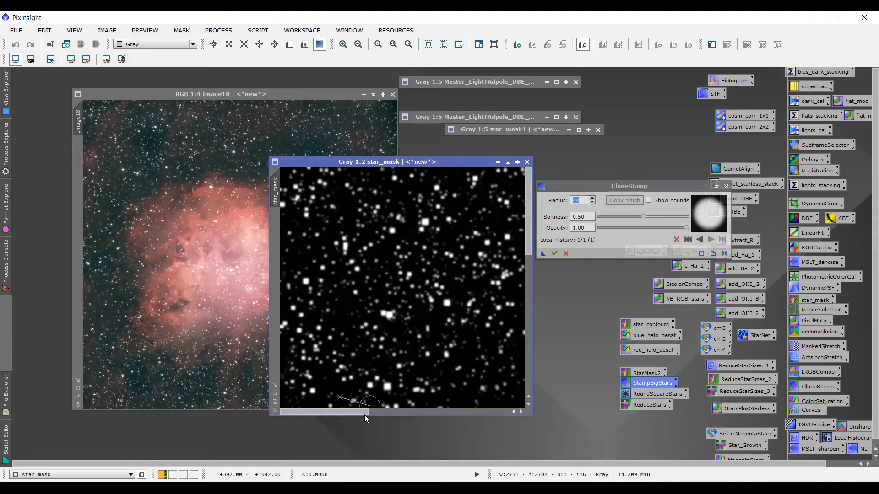
# Clone dark background over the big stars across the upper part of star_mask, working from left to right
pyautogui.moveTo(361, 412); pyautogui.dragTo(384, 410)
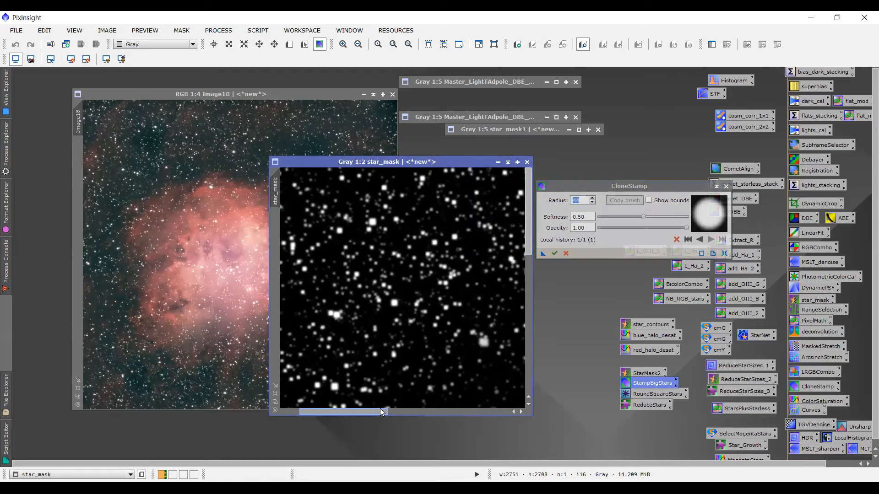
pyautogui.click(365, 212)
pyautogui.keyDown('ctrl'); pyautogui.click(324, 360); pyautogui.keyUp('ctrl')
pyautogui.click(335, 387)
pyautogui.moveTo(349, 411); pyautogui.dragTo(377, 411)
pyautogui.keyDown('ctrl'); pyautogui.click(389, 318); pyautogui.keyUp('ctrl')
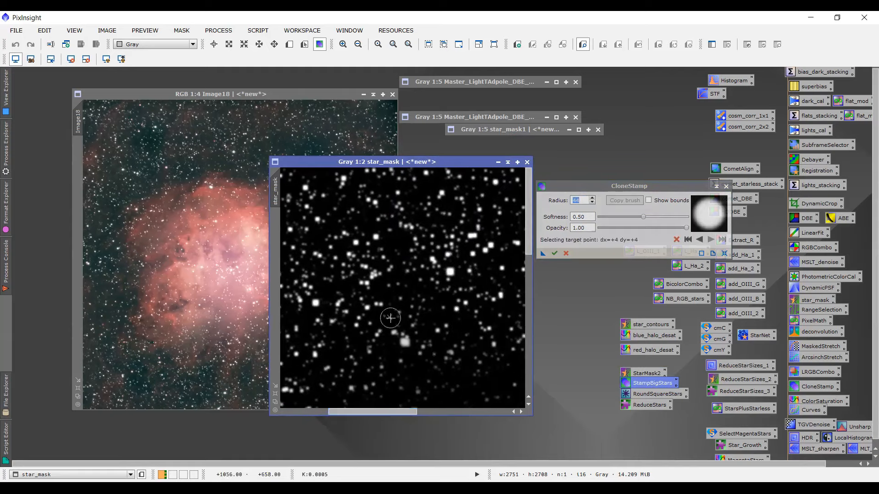
pyautogui.click(403, 342)
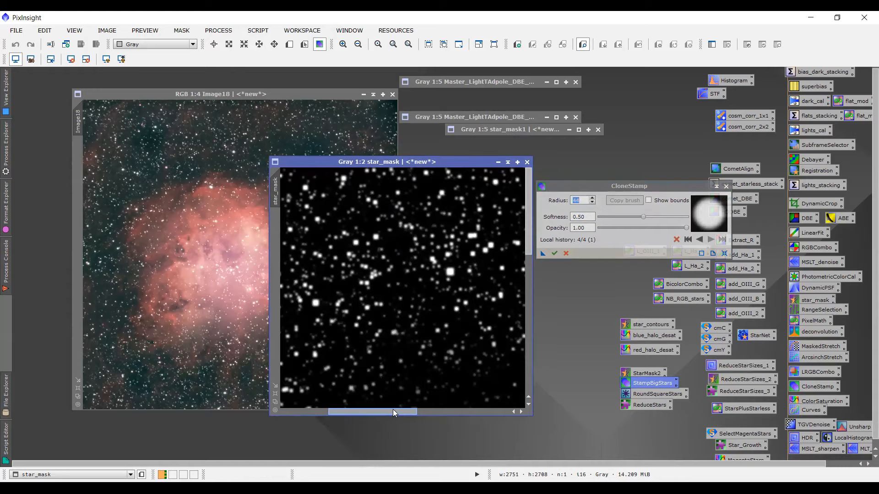
pyautogui.moveTo(393, 411); pyautogui.dragTo(420, 412)
pyautogui.click(375, 270)
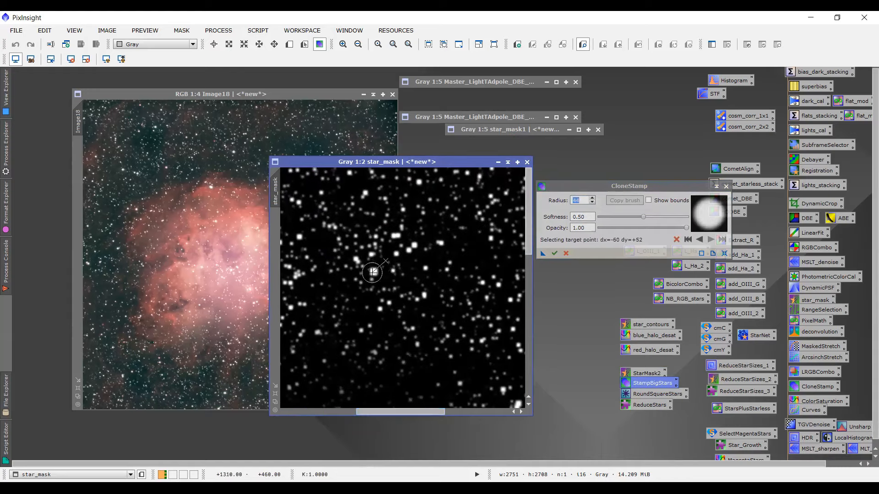
pyautogui.moveTo(418, 412); pyautogui.dragTo(482, 412)
pyautogui.keyDown('ctrl'); pyautogui.click(372, 248); pyautogui.keyUp('ctrl')
pyautogui.click(358, 285)
pyautogui.keyDown('ctrl'); pyautogui.click(464, 283); pyautogui.keyUp('ctrl')
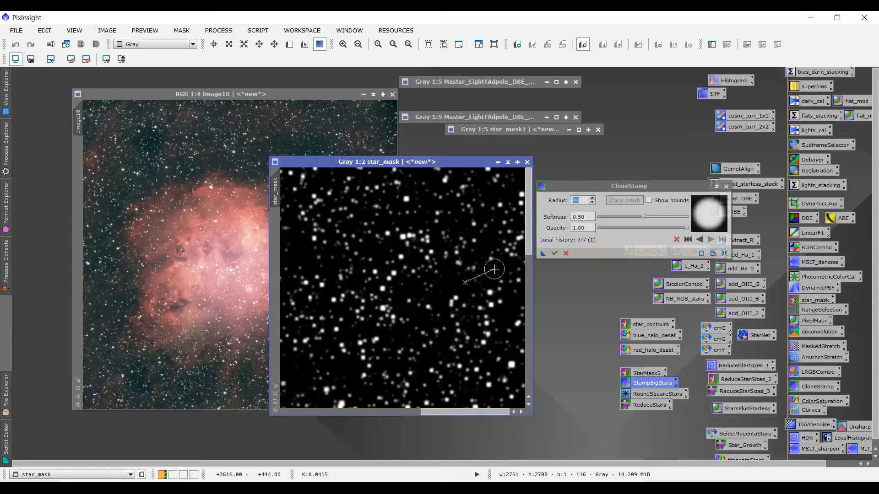
pyautogui.click(493, 269)
# Clone dark background over the big stars at the left and right sides of star_mask's middle and lower-middle area
pyautogui.moveTo(529, 240); pyautogui.dragTo(528, 277)
pyautogui.click(400, 328)
pyautogui.moveTo(476, 411); pyautogui.dragTo(334, 412)
pyautogui.keyDown('ctrl'); pyautogui.click(296, 382); pyautogui.keyUp('ctrl')
pyautogui.click(291, 395)
pyautogui.moveTo(529, 256); pyautogui.dragTo(528, 332)
pyautogui.moveTo(358, 411); pyautogui.dragTo(484, 411)
pyautogui.keyDown('ctrl'); pyautogui.click(415, 313); pyautogui.keyUp('ctrl')
pyautogui.click(428, 328)
# Clone dark background over the remaining big stars in the lower part of star_mask and apply all the stamp strokes
pyautogui.moveTo(530, 346); pyautogui.dragTo(529, 373)
pyautogui.click(349, 338)
pyautogui.keyDown('ctrl'); pyautogui.click(394, 356); pyautogui.keyUp('ctrl')
pyautogui.click(380, 368)
pyautogui.moveTo(474, 412); pyautogui.dragTo(336, 412)
pyautogui.keyDown('ctrl'); pyautogui.click(341, 330); pyautogui.keyUp('ctrl')
pyautogui.click(356, 339)
pyautogui.scroll(-3, 403, 316)
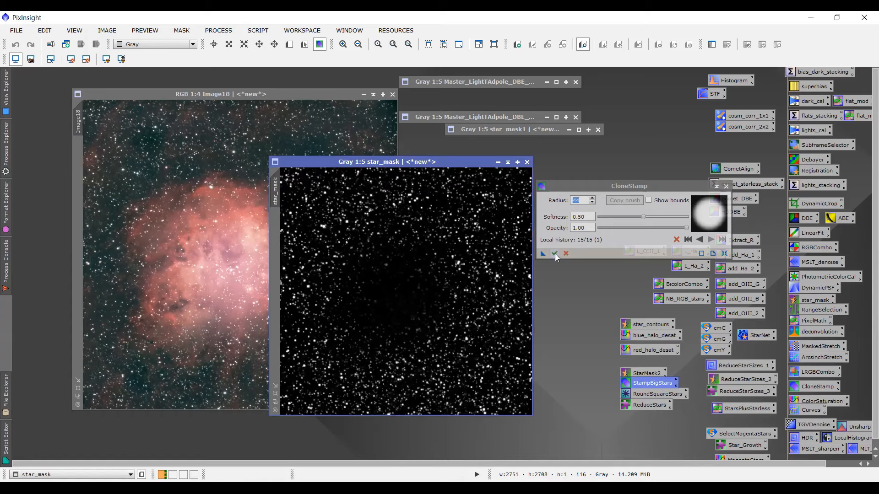
pyautogui.click(555, 253)
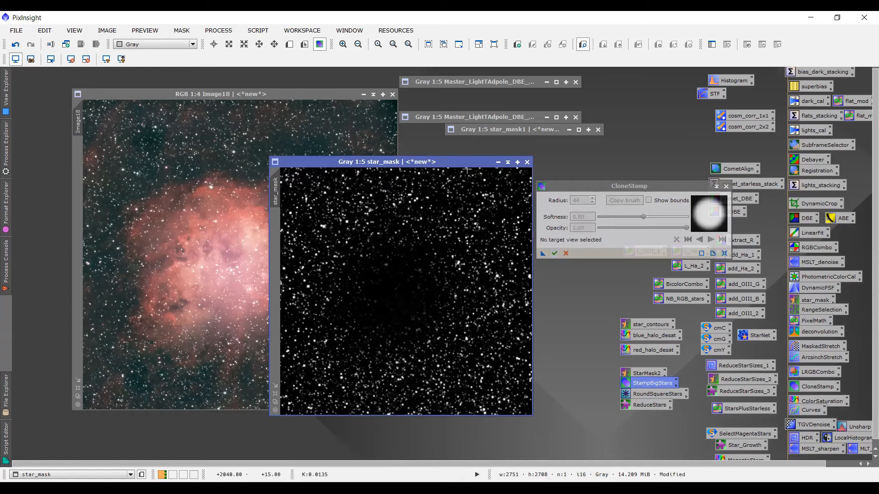
# Compare star_mask with and without the cloning by repeatedly undoing and redoing it, leaving it applied and the mask window beside the nebula
pyautogui.hotkey('ctrl', 'z')
pyautogui.hotkey('ctrl', 'y')
pyautogui.hotkey('ctrl', 'z')
pyautogui.hotkey('ctrl', 'y')
pyautogui.hotkey('ctrl', 'z')
pyautogui.hotkey('ctrl', 'y')
pyautogui.hotkey('ctrl', 'z')
pyautogui.hotkey('ctrl', 'y')
pyautogui.hotkey('ctrl', 'z')
pyautogui.hotkey('ctrl', 'y')
pyautogui.moveTo(424, 163); pyautogui.dragTo(567, 157)
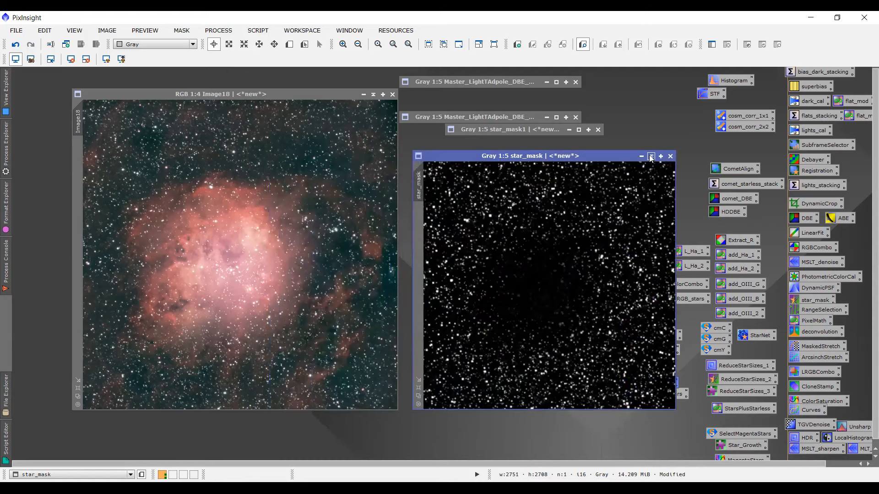
pyautogui.moveTo(611, 158); pyautogui.dragTo(446, 161)
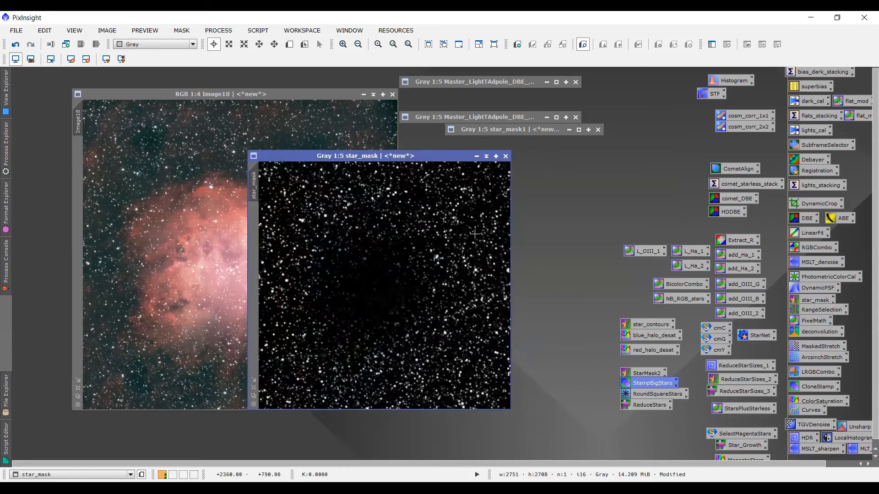
# Soften the square stars in star_mask by applying the RoundSquareStars Convolution preset with StdDev 4.30 and Shape 2.00
pyautogui.doubleClick(656, 395)
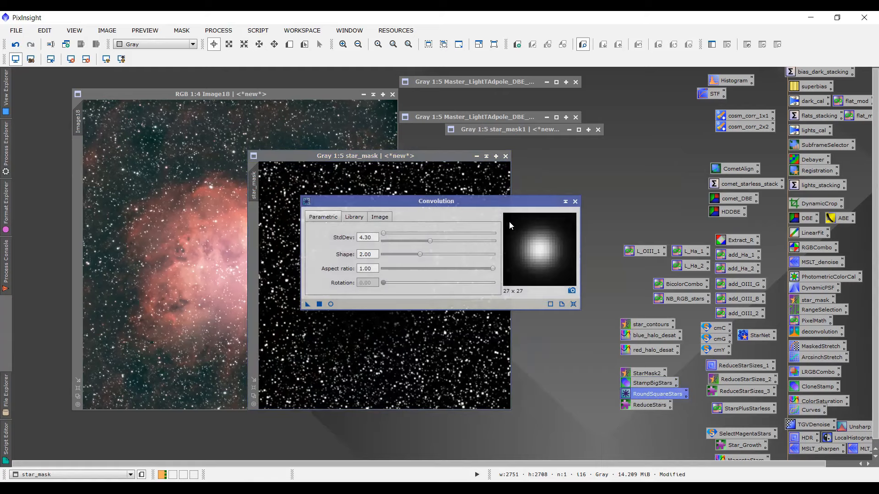
pyautogui.moveTo(502, 203); pyautogui.dragTo(712, 194)
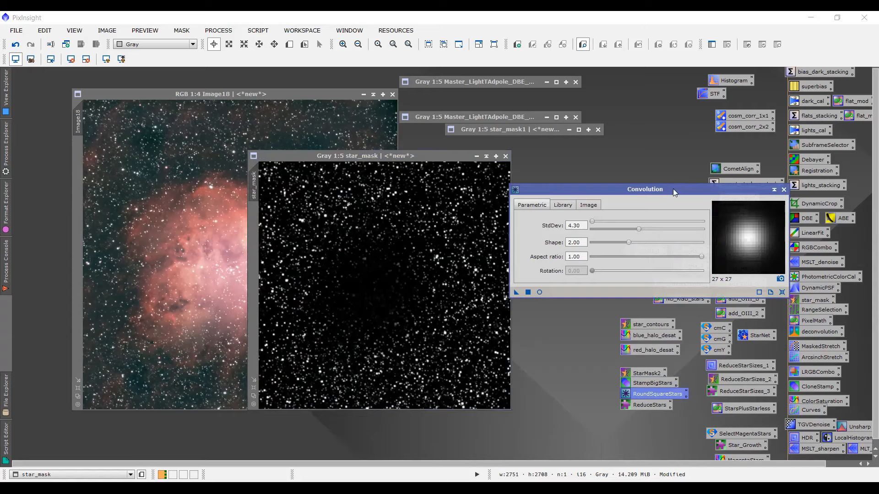
pyautogui.moveTo(672, 189)
pyautogui.mouseDown()
pyautogui.moveTo(692, 193)
pyautogui.moveTo(684, 192)
pyautogui.mouseUp()
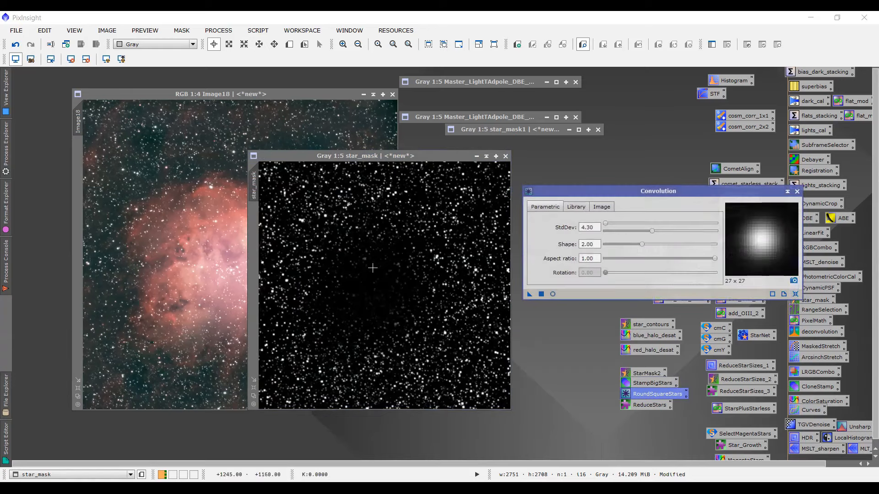
pyautogui.scroll(4, 372, 268)
pyautogui.moveTo(385, 405); pyautogui.dragTo(274, 405)
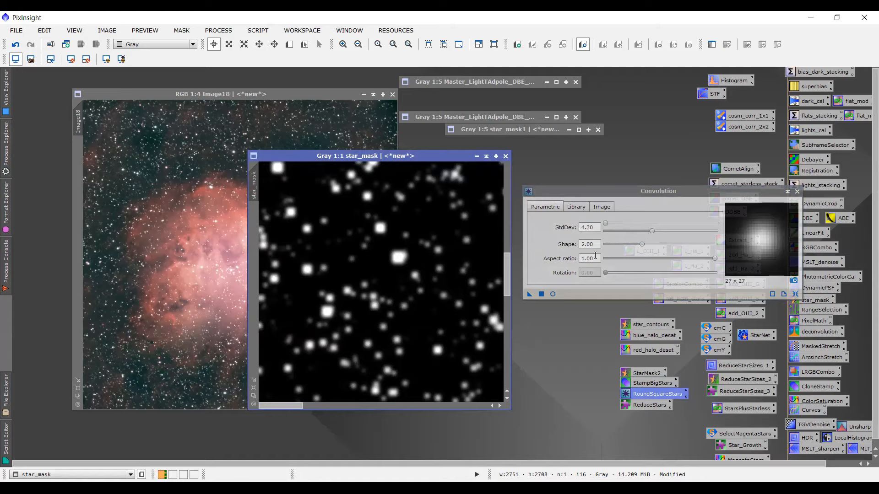
pyautogui.click(541, 294)
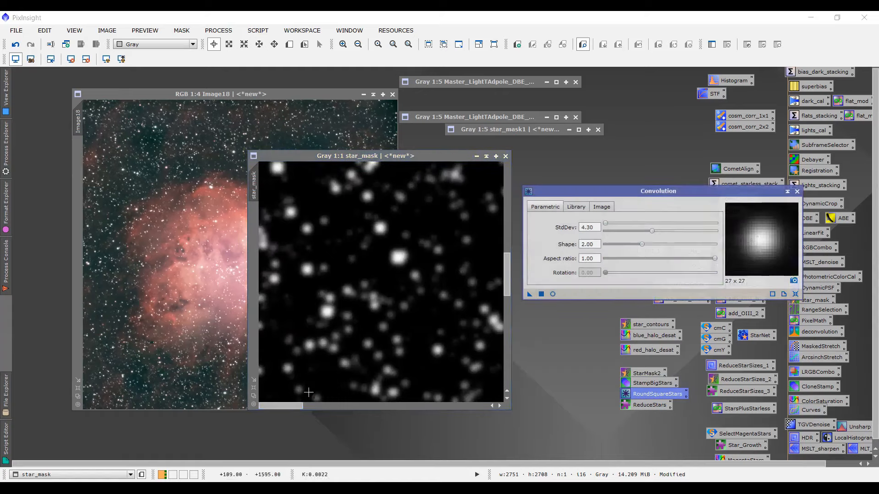
# Check the softened star_mask, close Convolution, and park the minimized mask with the other minimized images
pyautogui.moveTo(297, 406); pyautogui.dragTo(488, 408)
pyautogui.scroll(-4, 412, 312)
pyautogui.click(797, 191)
pyautogui.click(477, 156)
pyautogui.moveTo(398, 276); pyautogui.dragTo(530, 150)
# Apply star_mask as the mask on Image18 without inverting it
pyautogui.click(244, 94)
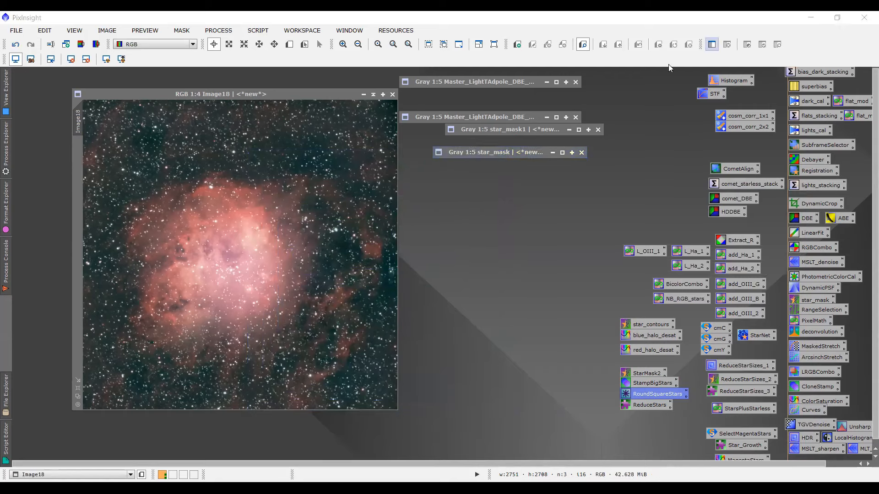
pyautogui.click(712, 44)
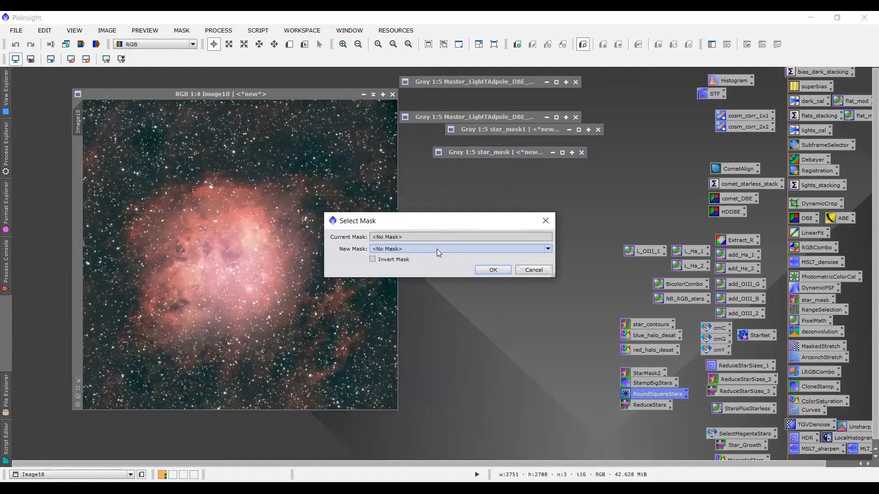
pyautogui.click(437, 249)
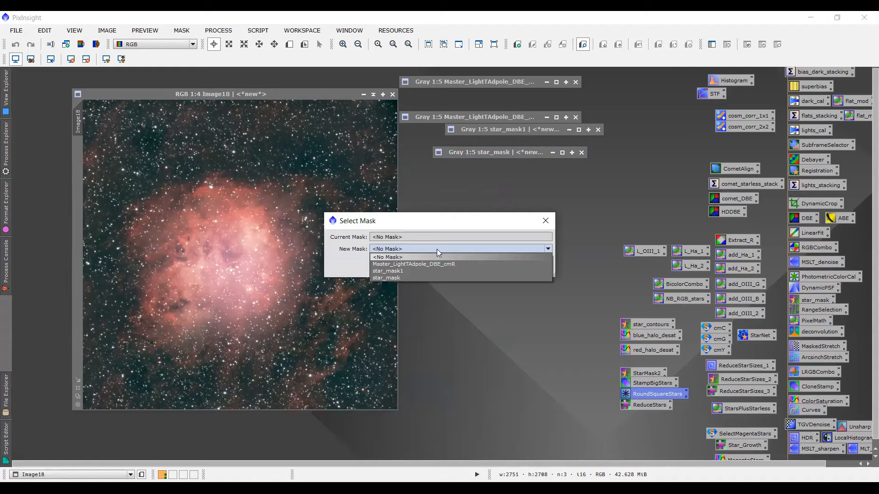
pyautogui.click(445, 278)
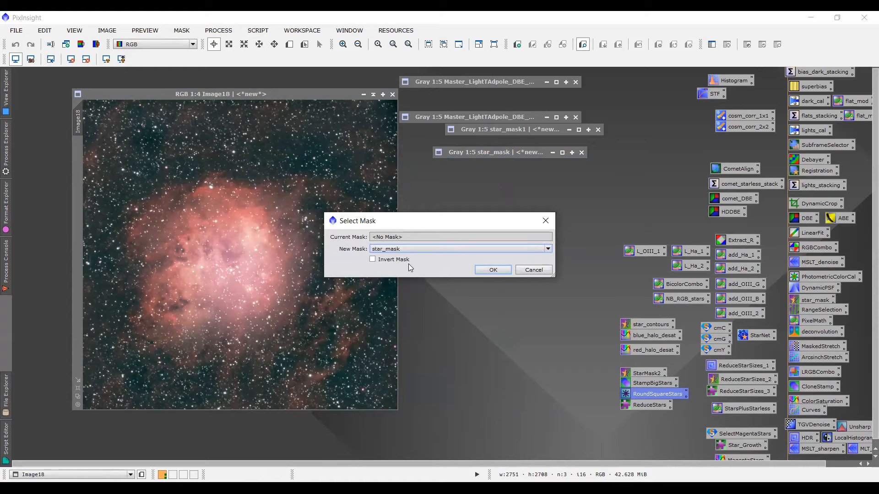
pyautogui.click(493, 269)
# Examine the star_mask overlay across different areas of Image18, and hide the overlay while keeping the mask active
pyautogui.scroll(3, 321, 205)
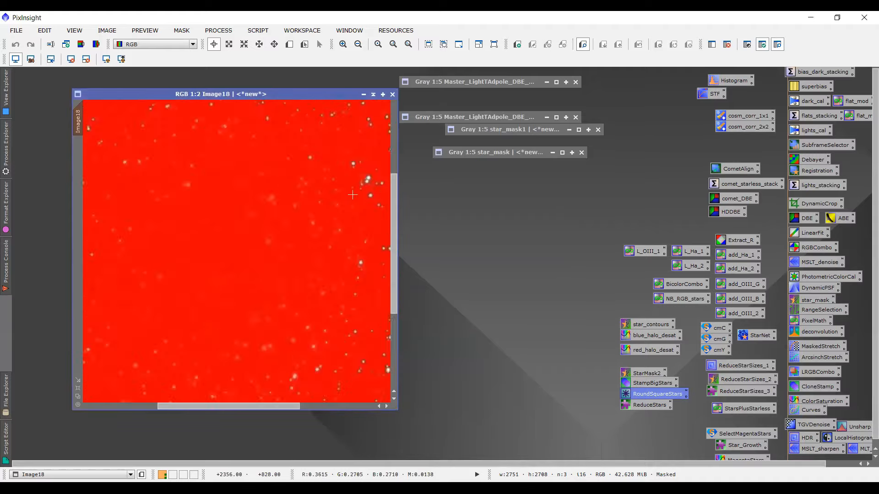
pyautogui.moveTo(247, 405); pyautogui.dragTo(364, 404)
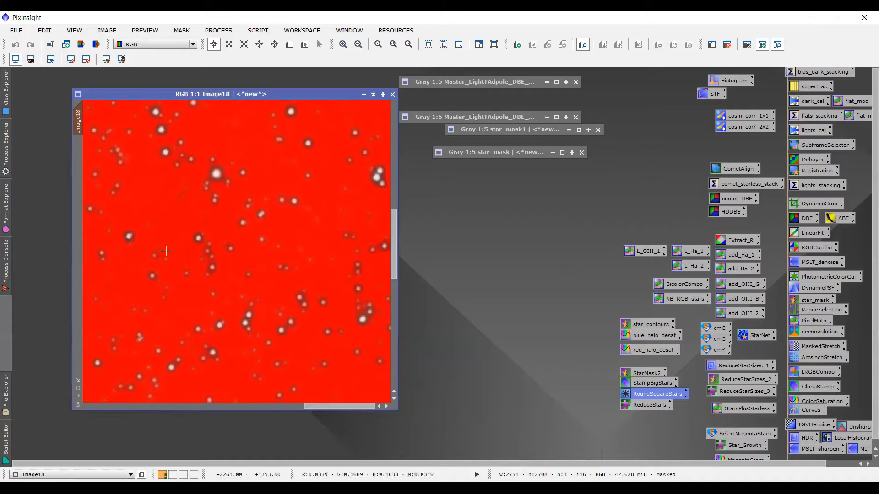
pyautogui.moveTo(343, 406); pyautogui.dragTo(100, 371)
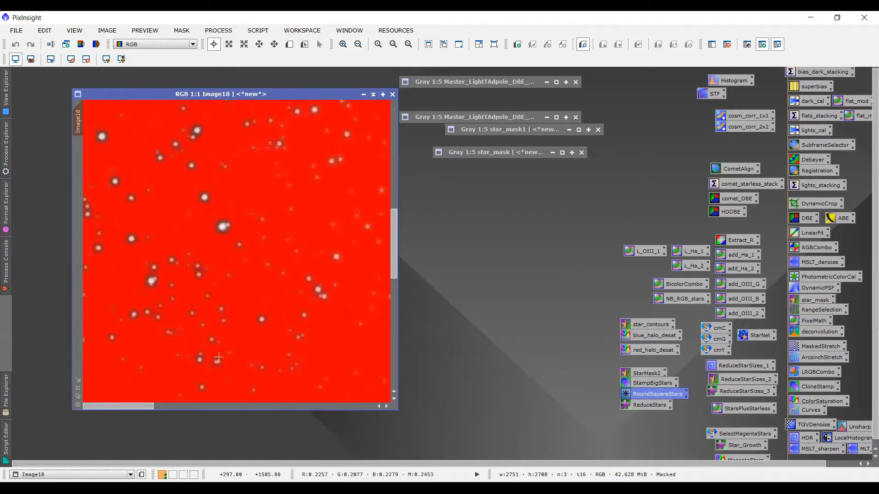
pyautogui.moveTo(393, 265); pyautogui.dragTo(391, 344)
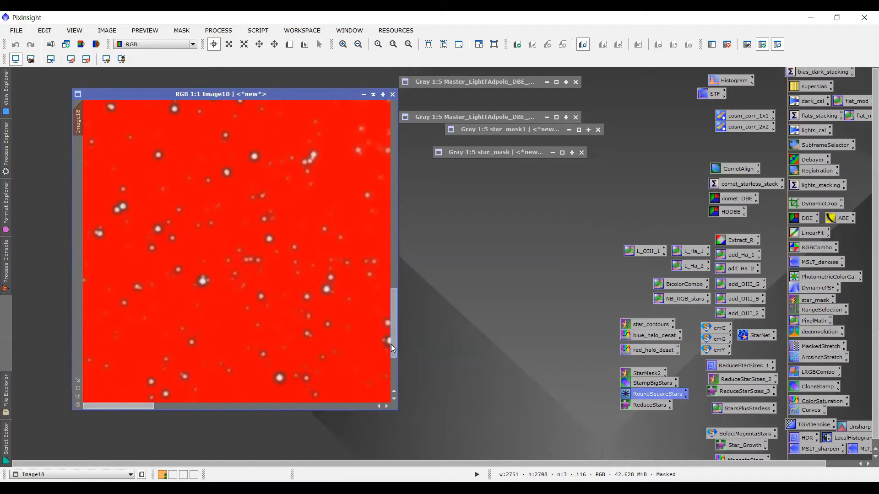
pyautogui.scroll(-3, 142, 152)
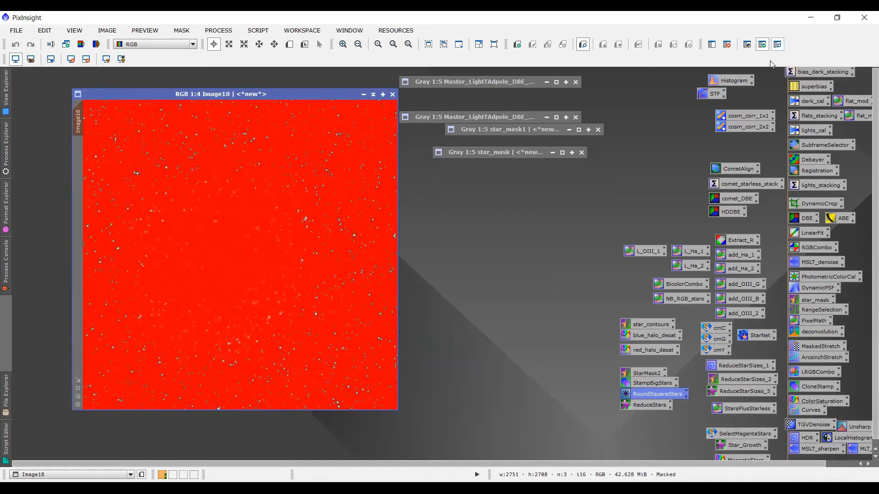
pyautogui.click(778, 44)
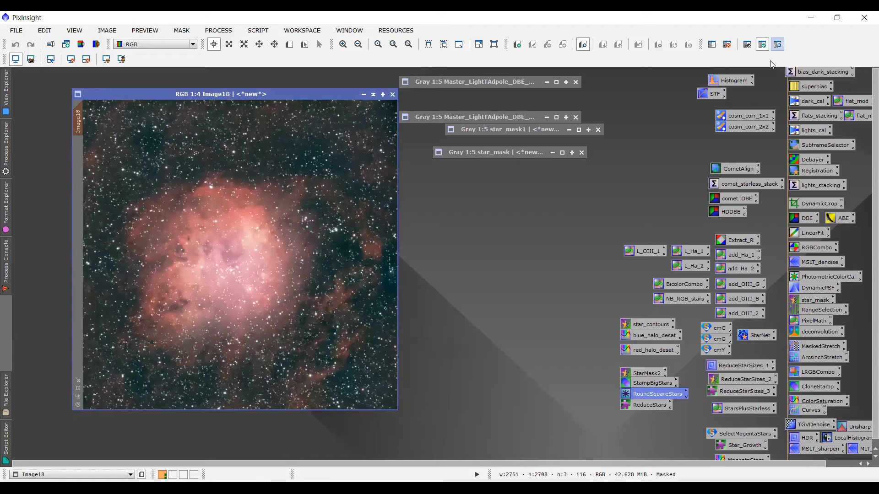
# Reduce the stars in Image18 with the ReduceStars MorphologicalTransformation preset, using Erosion (Minimum) and Amount 0.75
pyautogui.click(644, 406)
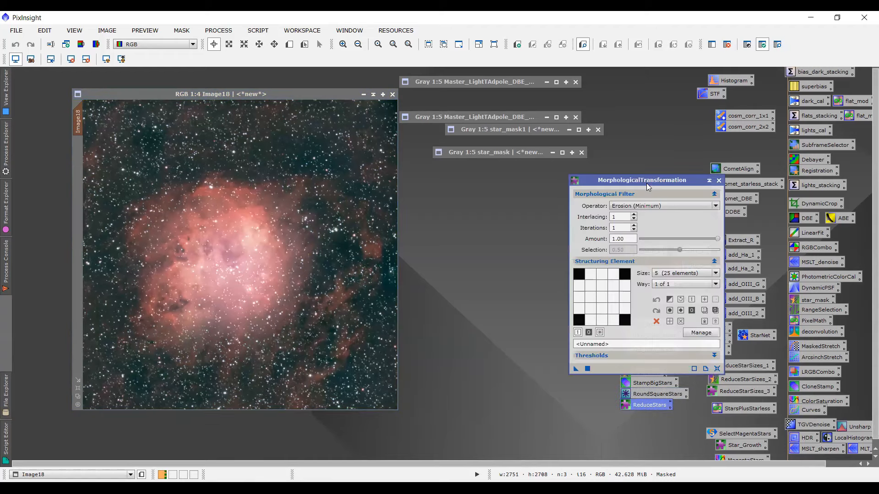
pyautogui.moveTo(647, 183); pyautogui.dragTo(645, 176)
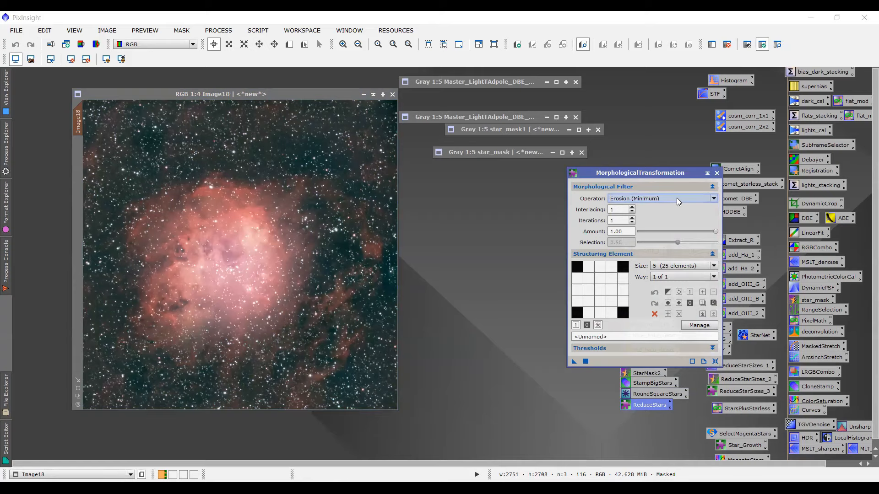
pyautogui.click(678, 201)
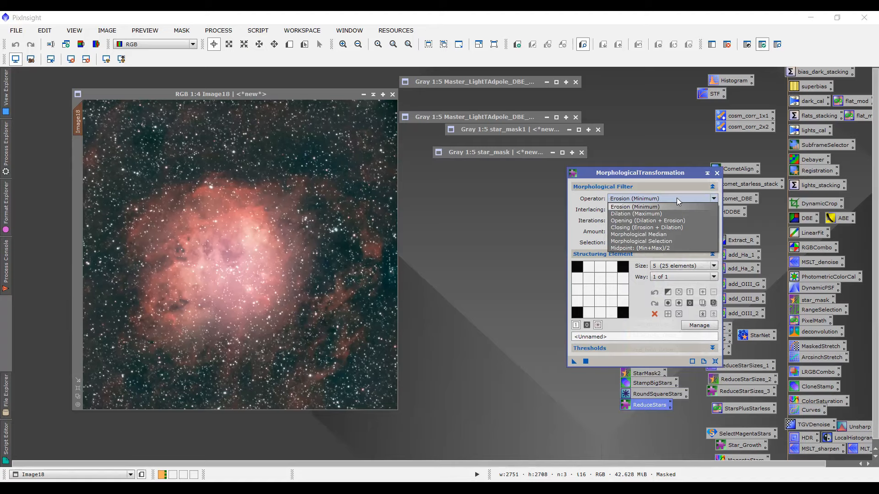
pyautogui.click(677, 199)
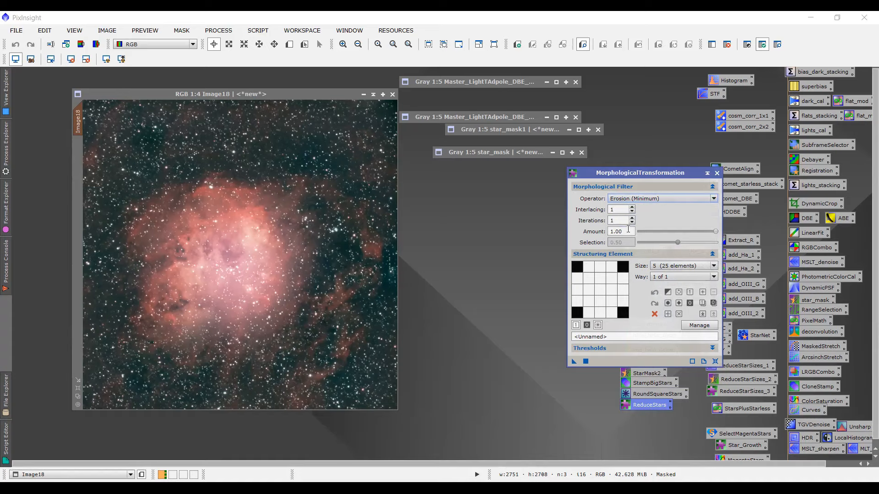
pyautogui.moveTo(624, 231); pyautogui.dragTo(609, 231)
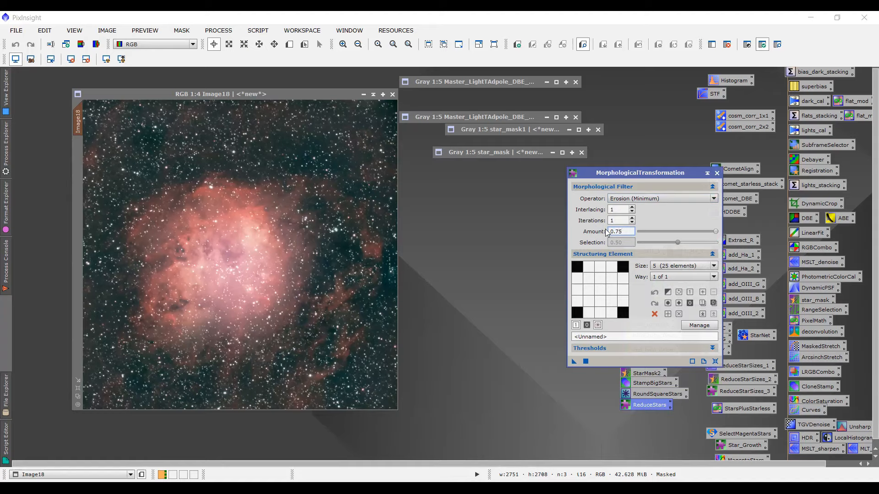
pyautogui.click(587, 362)
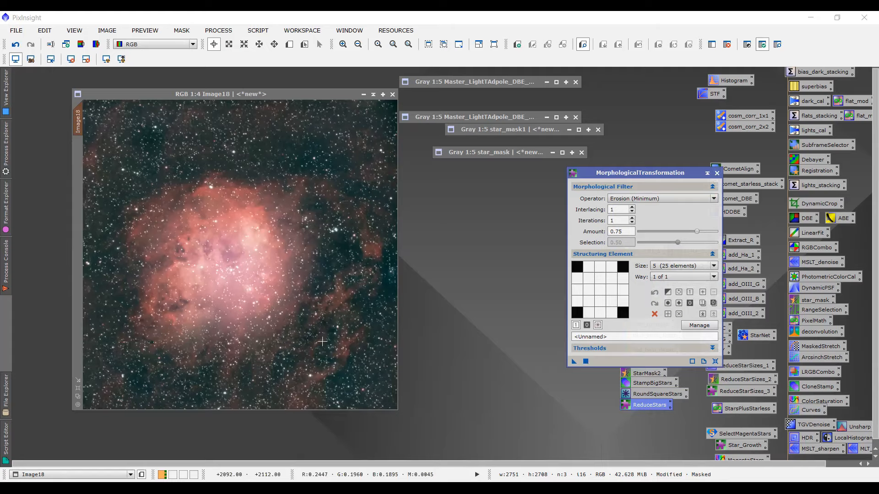
# Compare Image18's stars up close with and without the erosion by repeatedly undoing and redoing it
pyautogui.scroll(4, 339, 316)
pyautogui.moveTo(393, 257); pyautogui.dragTo(393, 156)
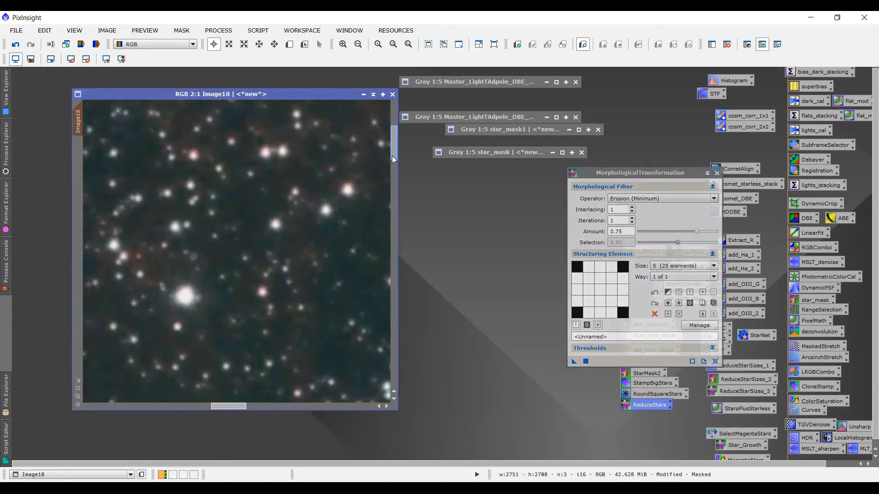
pyautogui.hotkey('ctrl', 'z')
pyautogui.hotkey('ctrl', 'y')
pyautogui.hotkey('ctrl', 'z')
pyautogui.hotkey('ctrl', 'y')
pyautogui.hotkey('ctrl', 'z')
pyautogui.hotkey('ctrl', 'y')
pyautogui.hotkey('ctrl', 'z')
pyautogui.hotkey('ctrl', 'y')
pyautogui.hotkey('ctrl', 'z')
pyautogui.hotkey('ctrl', 'y')
pyautogui.hotkey('ctrl', 'z')
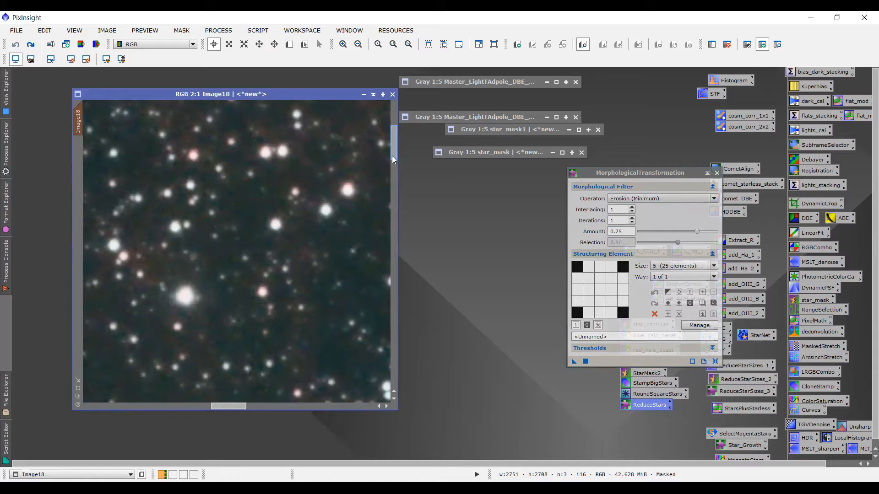
pyautogui.hotkey('ctrl', 'y')
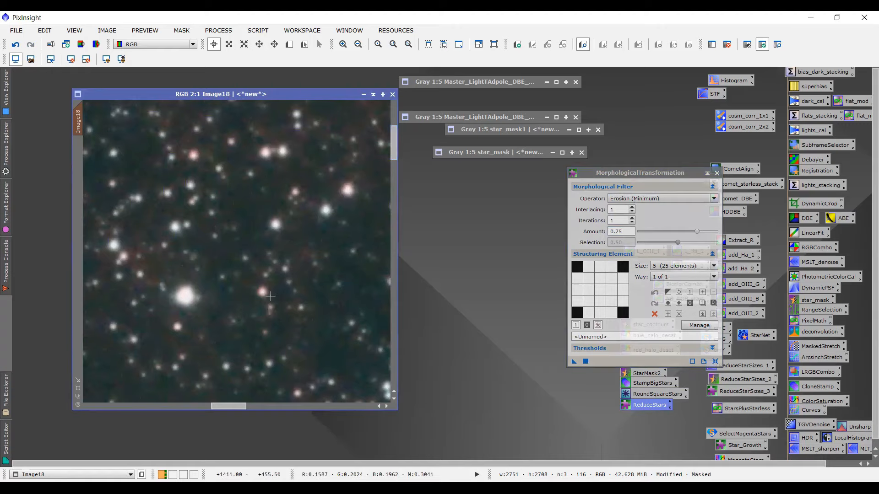
pyautogui.scroll(-4, 271, 297)
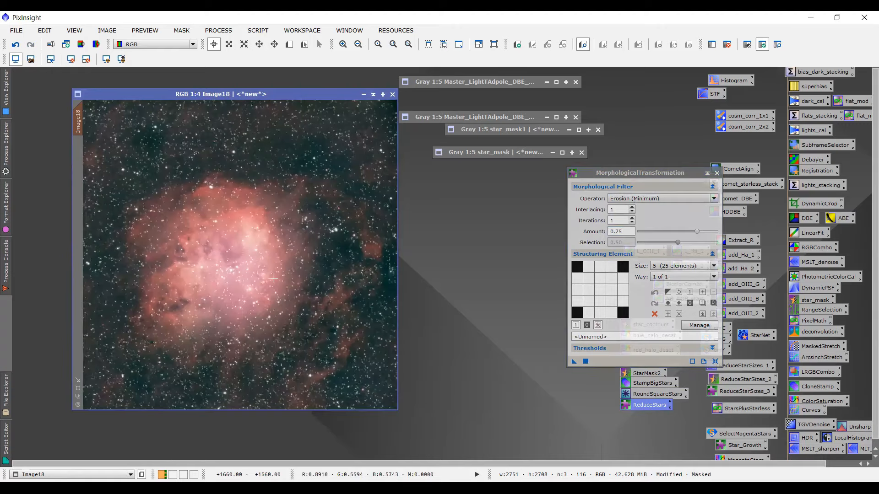
pyautogui.scroll(4, 340, 232)
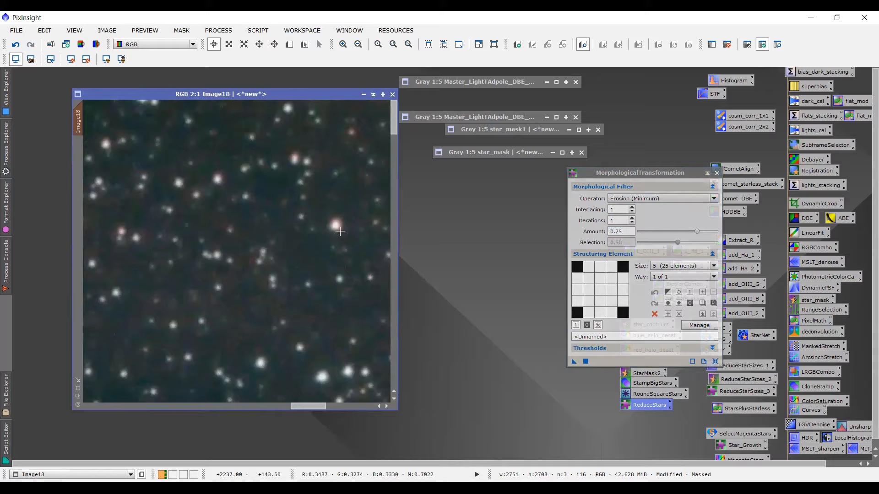
pyautogui.hotkey('ctrl', 'z')
pyautogui.scroll(-4, 280, 287)
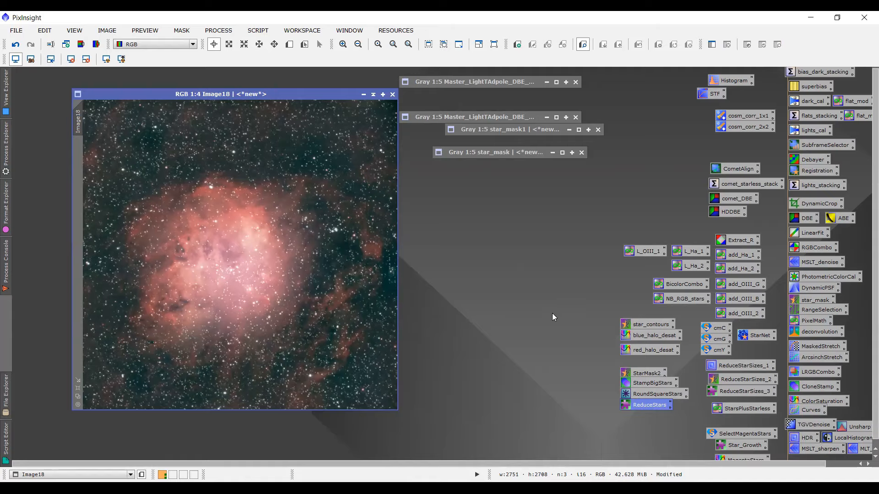
# Try HDRMultiscaleTransform on Image18 with 7 layers
pyautogui.doubleClick(799, 441)
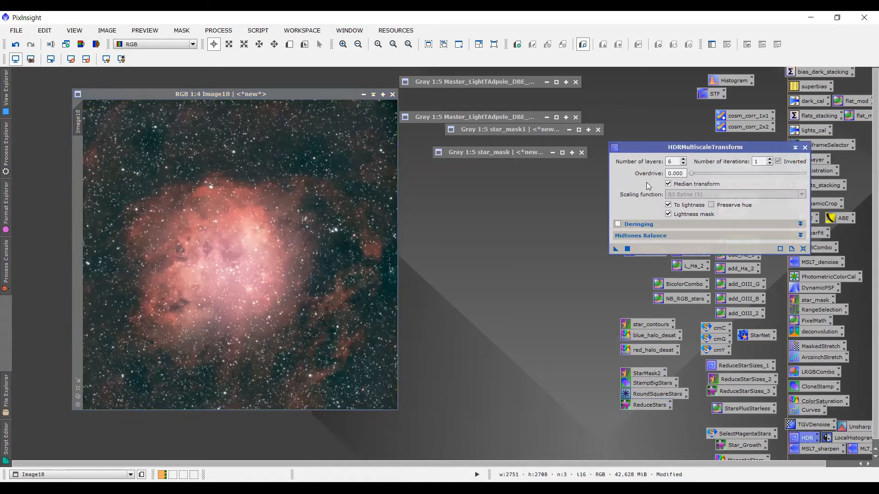
pyautogui.moveTo(713, 148); pyautogui.dragTo(548, 180)
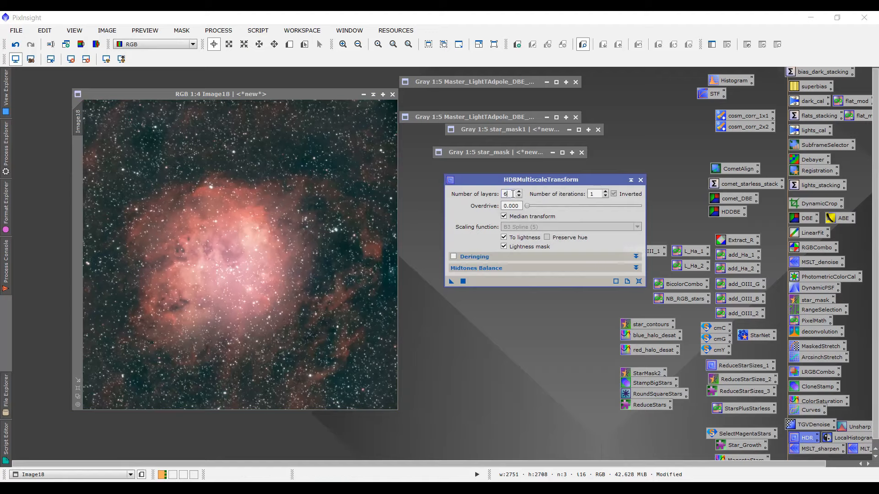
pyautogui.scroll(1, 513, 197)
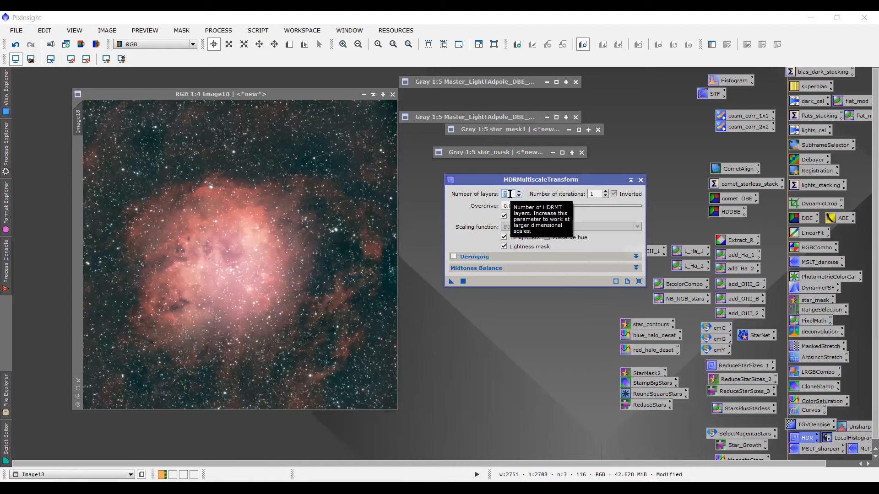
pyautogui.scroll(1, 510, 194)
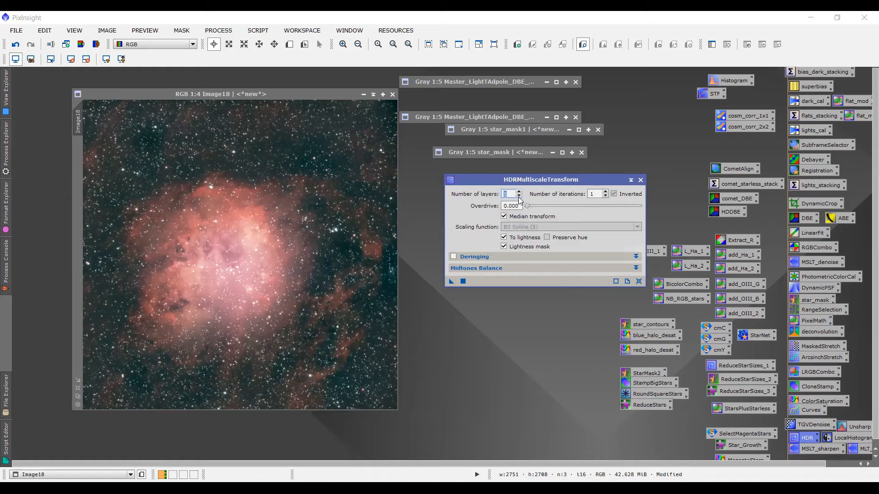
pyautogui.scroll(-1, 513, 194)
pyautogui.click(518, 196)
pyautogui.scroll(1, 514, 196)
pyautogui.click(463, 281)
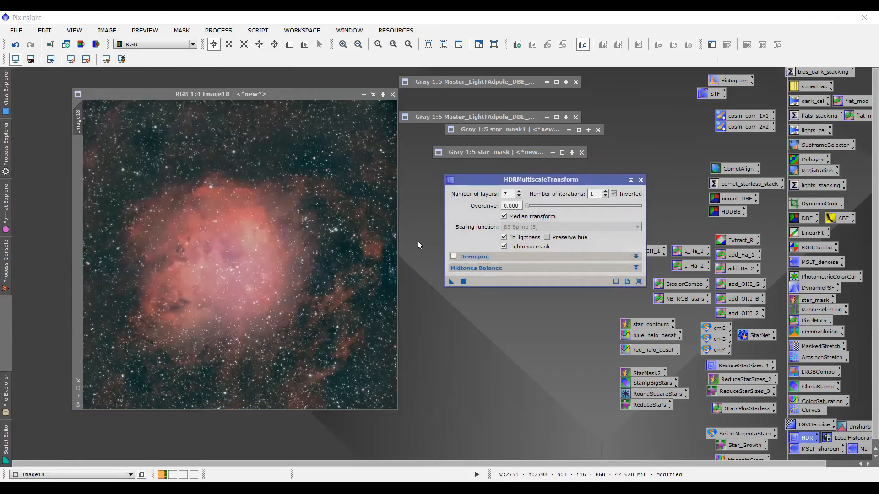
# Inspect the nebula core at several zoom levels and undo the 7-layer HDR transform on Image18
pyautogui.scroll(1, 246, 277)
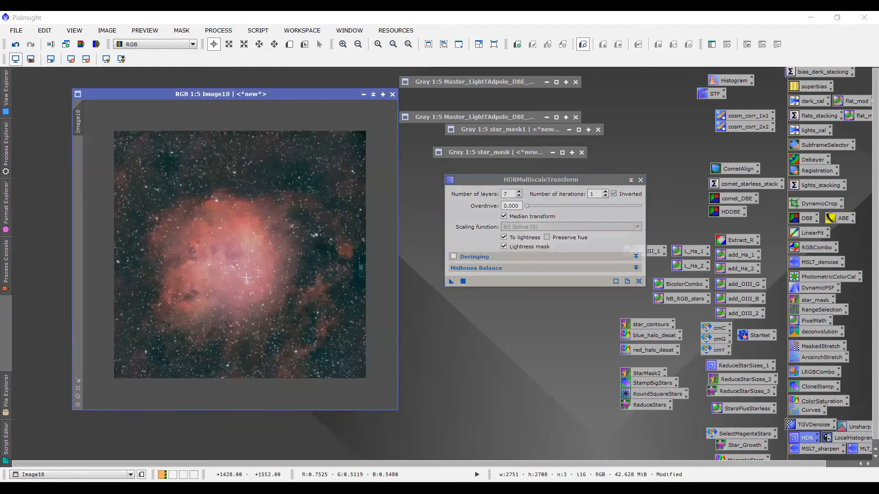
pyautogui.scroll(-4, 246, 277)
pyautogui.scroll(3, 246, 278)
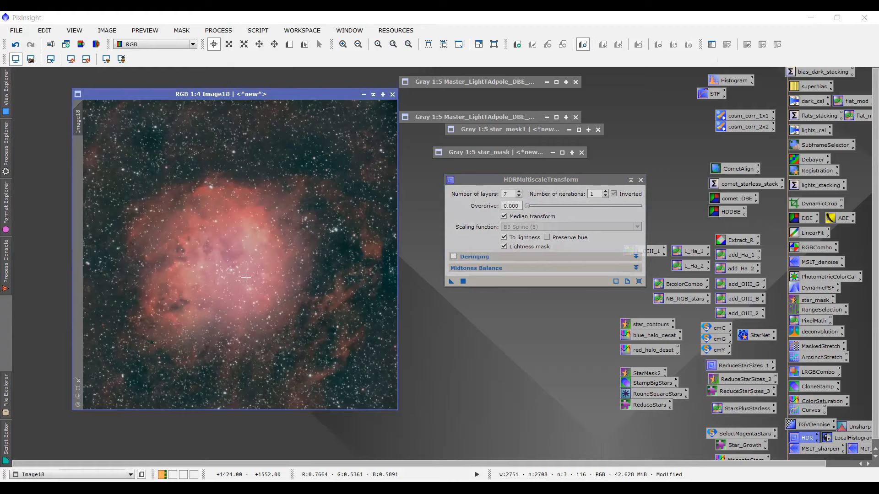
pyautogui.click(247, 94)
pyautogui.hotkey('ctrl', 'z')
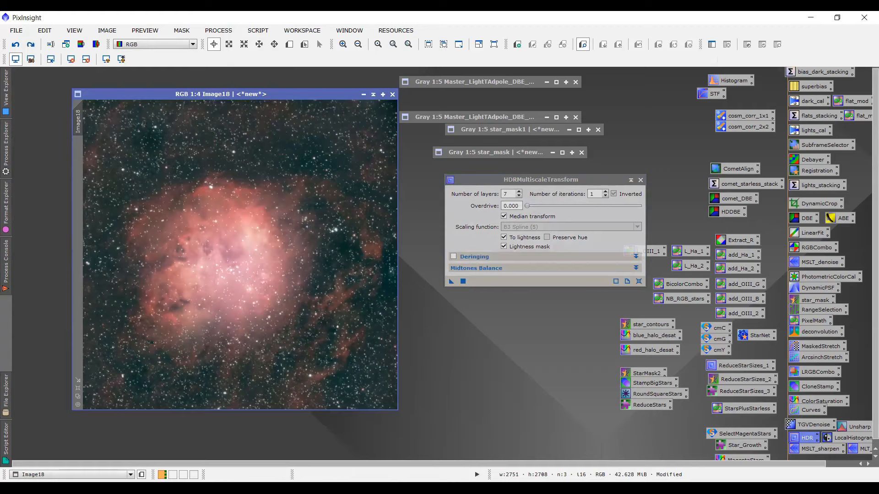
# Try HDRMultiscaleTransform on Image18 with 8 layers and close the tool
pyautogui.click(519, 192)
pyautogui.click(463, 281)
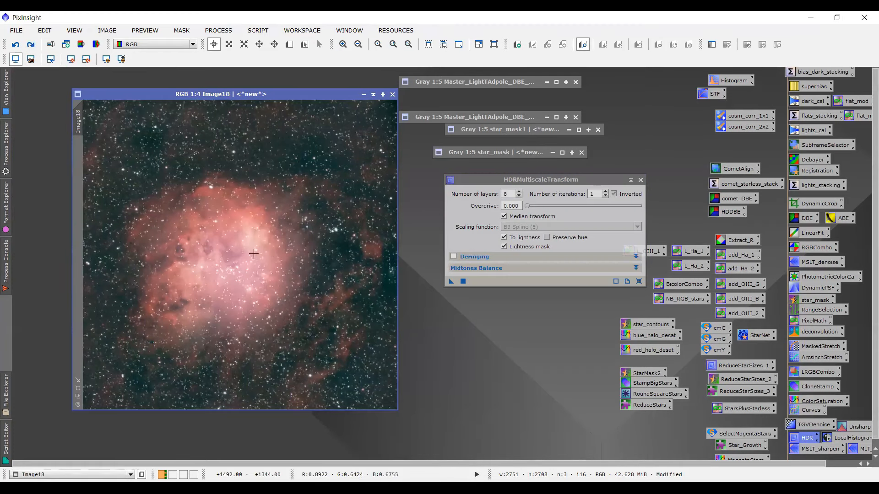
pyautogui.doubleClick(514, 193)
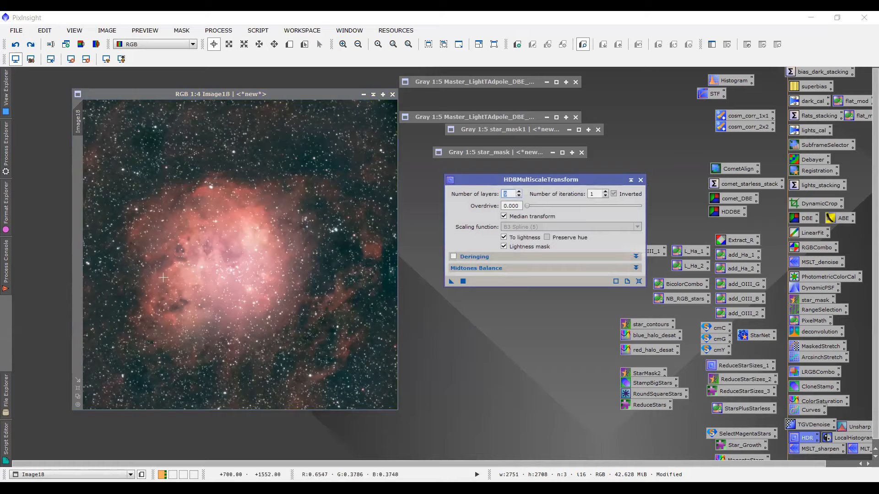
pyautogui.click(640, 180)
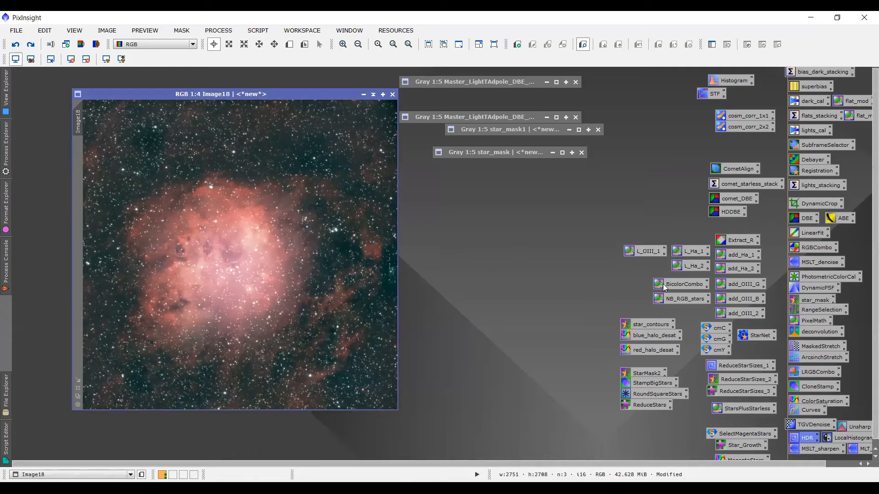
# Apply LocalHistogramEqualization to Image18 with kernel radius 64, contrast limit 1.5 and amount 0.500
pyautogui.doubleClick(845, 440)
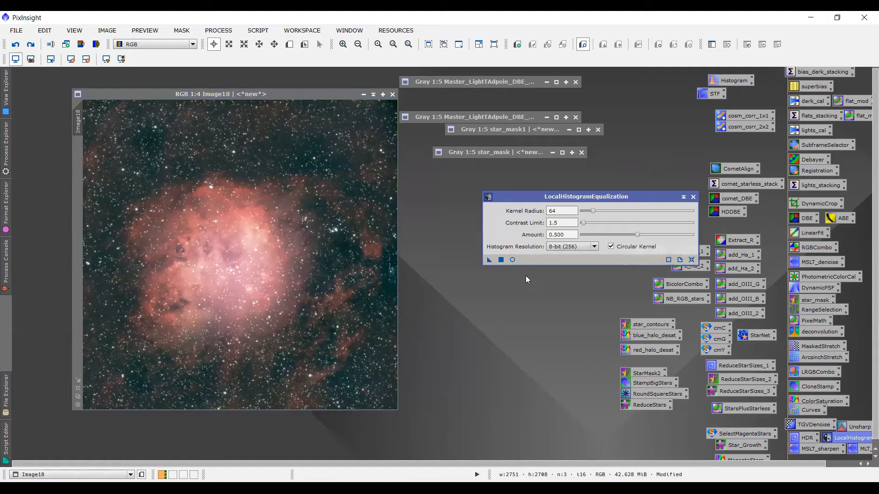
pyautogui.click(501, 260)
# Try LocalHistogramEqualization on Image18 with kernel radius 85 and contrast limit 2.0, and undo it
pyautogui.click(569, 212)
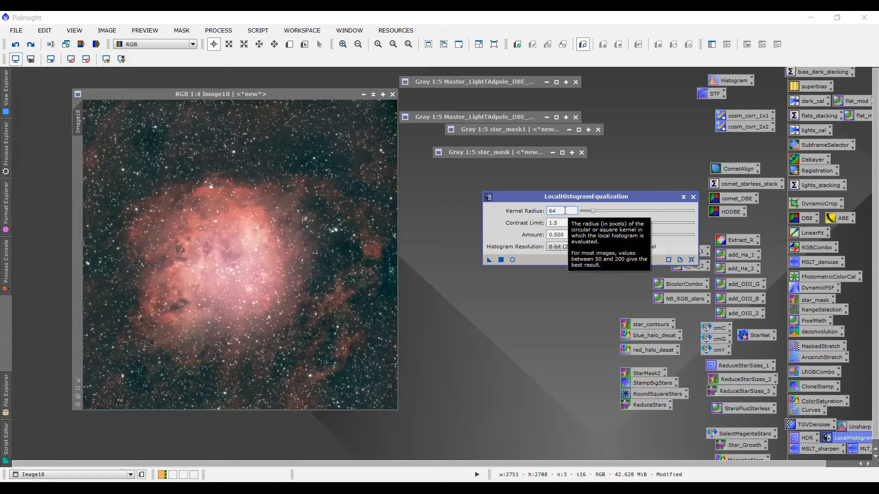
pyautogui.moveTo(565, 211); pyautogui.dragTo(541, 215)
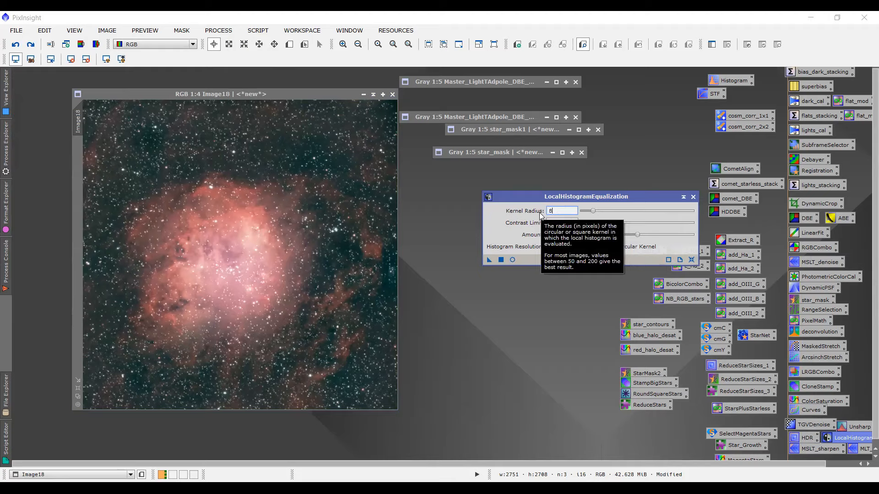
pyautogui.click(570, 225)
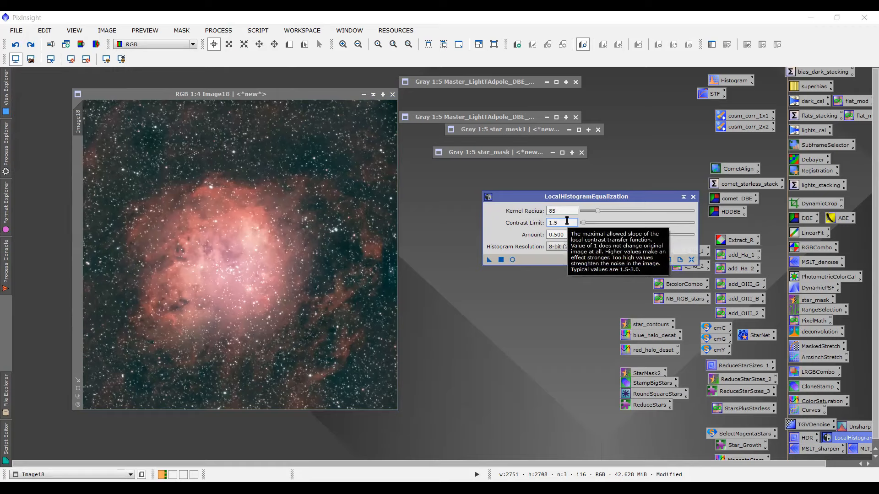
pyautogui.doubleClick(567, 221)
pyautogui.write('2')
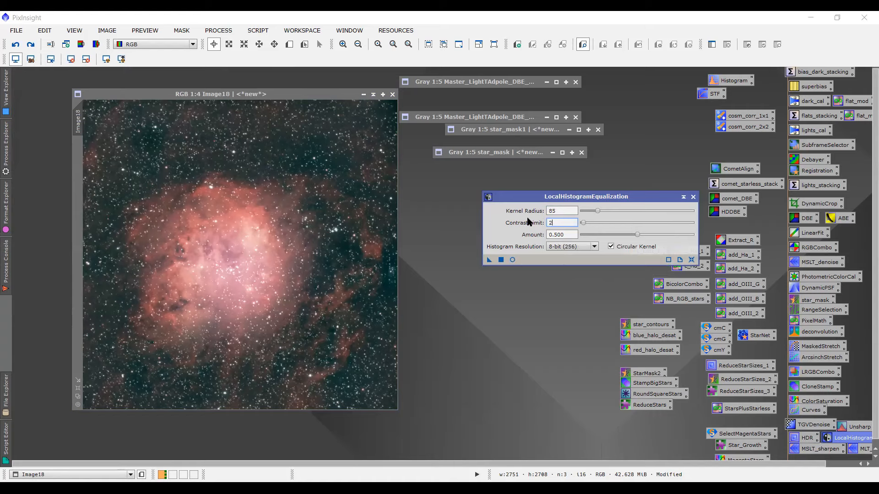
pyautogui.press('Tab')
pyautogui.moveTo(500, 261); pyautogui.dragTo(501, 263)
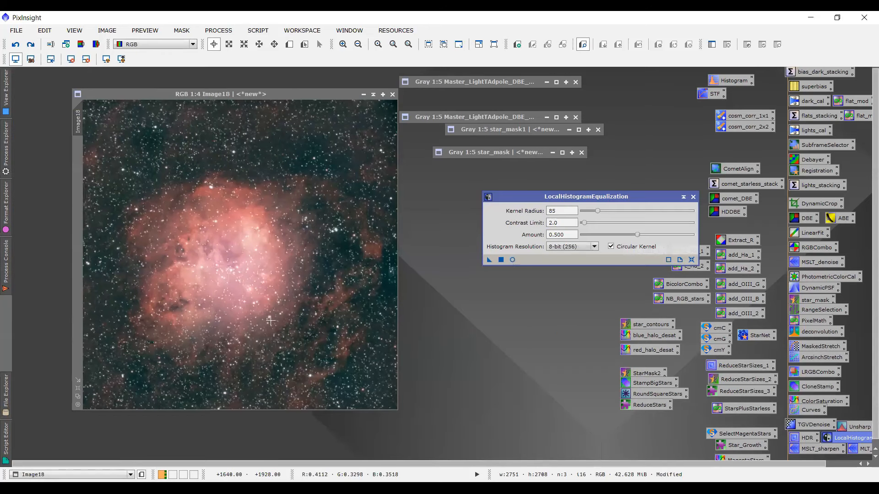
pyautogui.hotkey('ctrl', 'z')
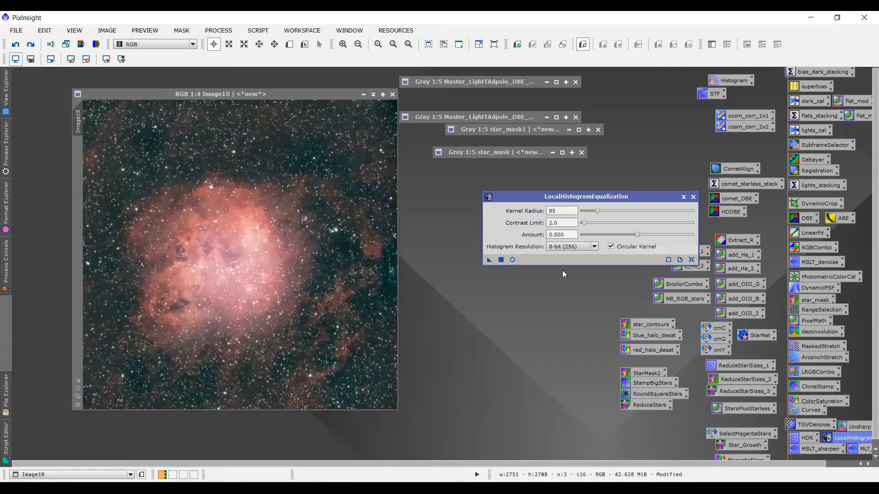
# Set the local histogram equalization's contrast limit to 1.5 and open a real-time preview of Image18 beside the settings
pyautogui.doubleClick(566, 222)
pyautogui.write('1')
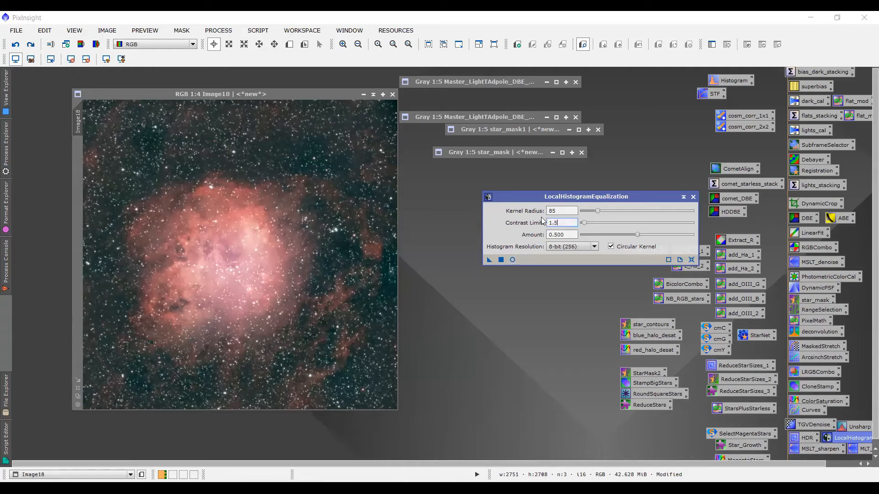
pyautogui.write('.5')
pyautogui.press('Return')
pyautogui.click(512, 259)
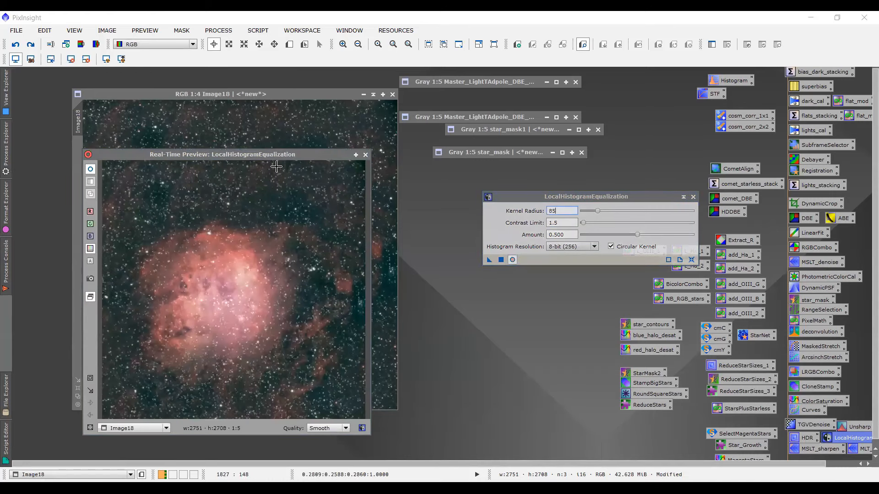
pyautogui.moveTo(274, 156); pyautogui.dragTo(321, 139)
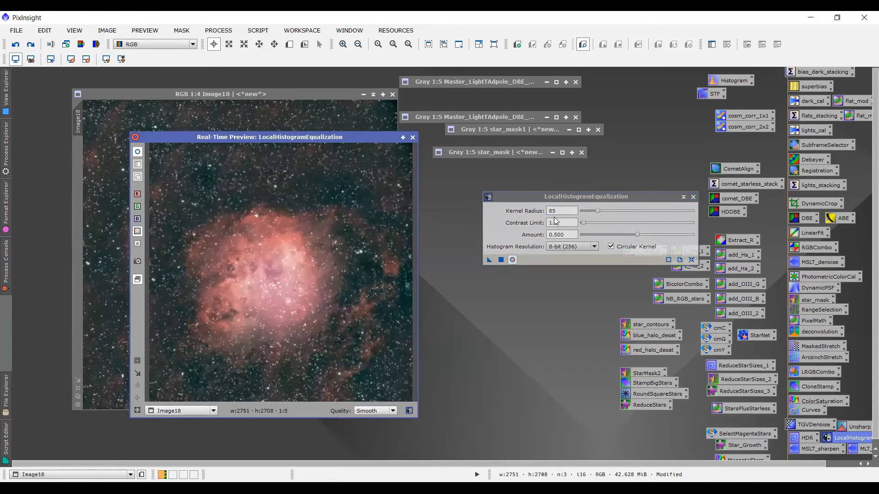
# Apply LocalHistogramEqualization to Image18 with kernel radius 160, and close the preview and the tool
pyautogui.click(570, 211)
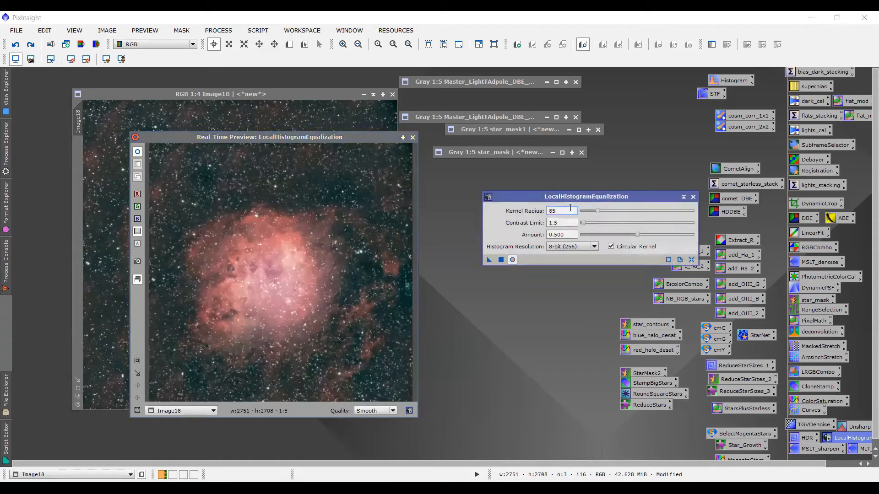
pyautogui.moveTo(595, 210); pyautogui.dragTo(615, 217)
pyautogui.click(501, 260)
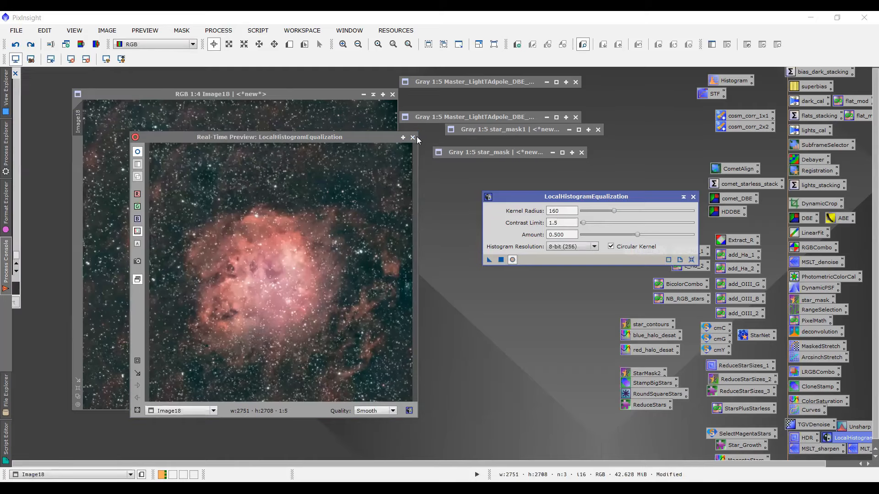
pyautogui.click(413, 137)
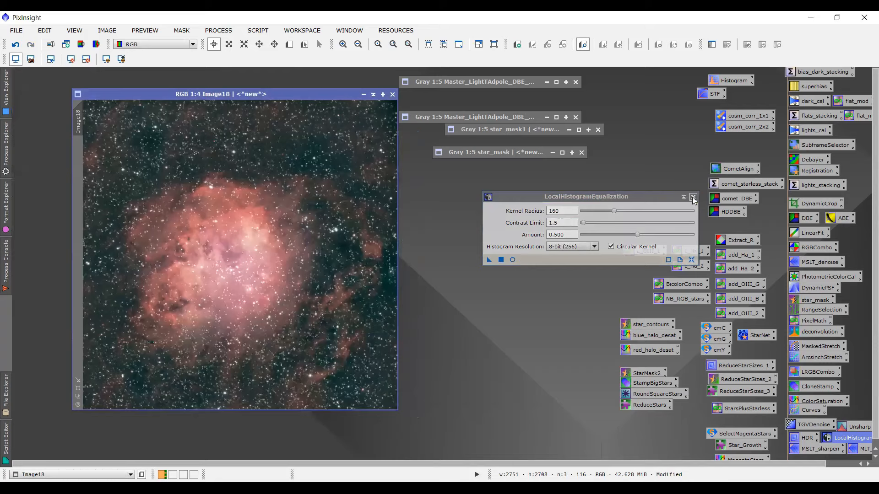
pyautogui.click(692, 196)
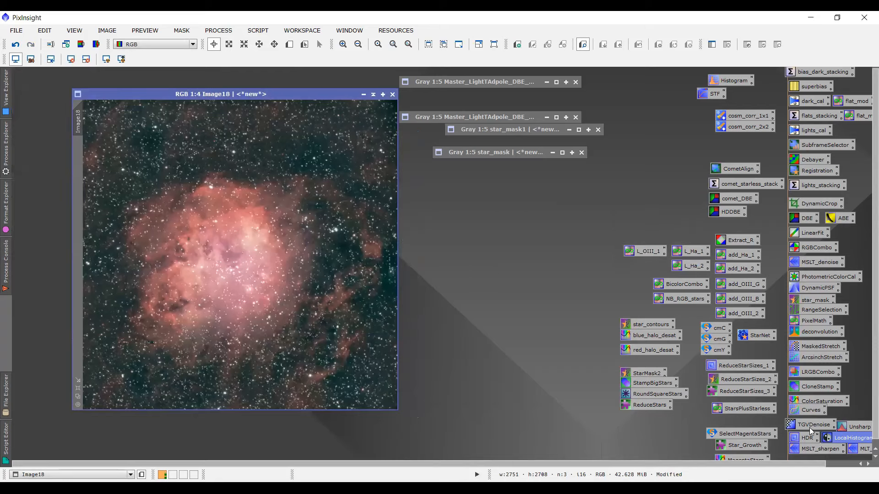
# With CurvesTransformation, raise Image18's chrominance curve through about (0.45, 0.53) and (0.20, 0.25), apply it and reset the curves
pyautogui.doubleClick(804, 411)
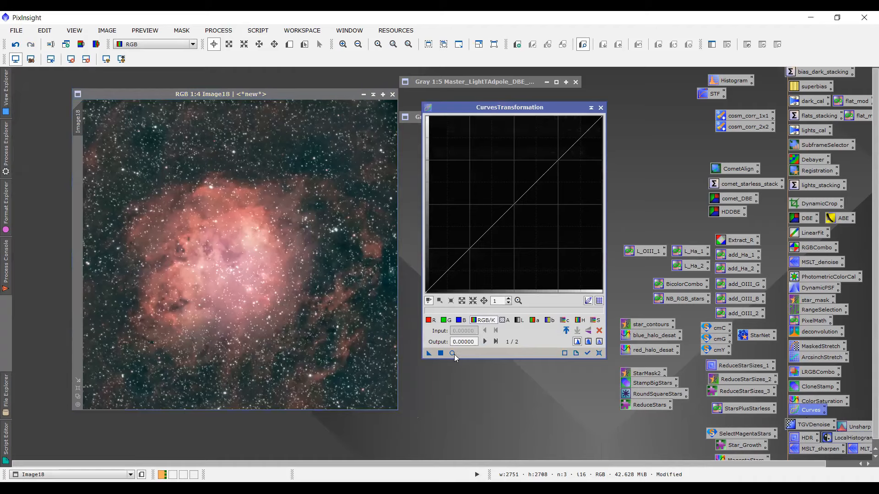
pyautogui.click(452, 353)
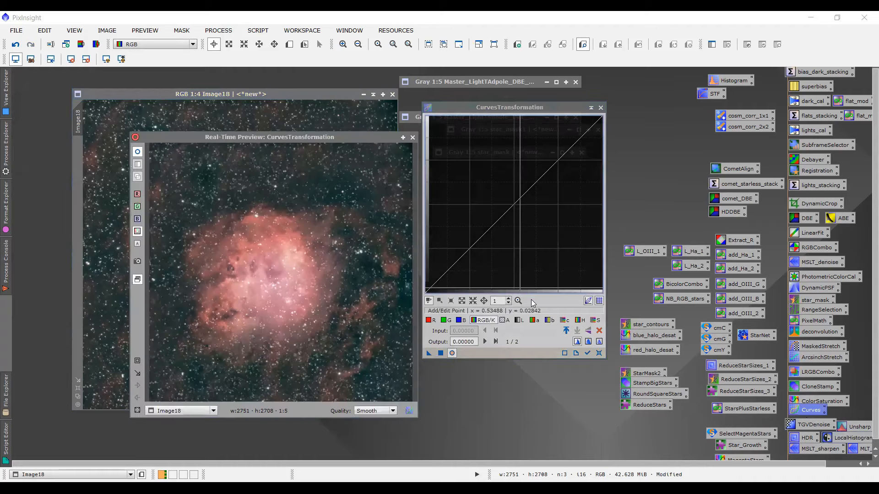
pyautogui.click(565, 320)
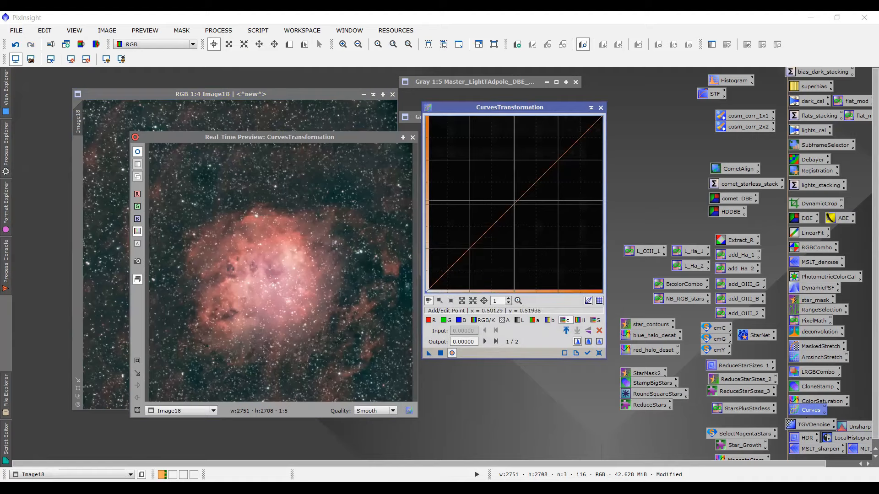
pyautogui.moveTo(514, 200); pyautogui.dragTo(505, 199)
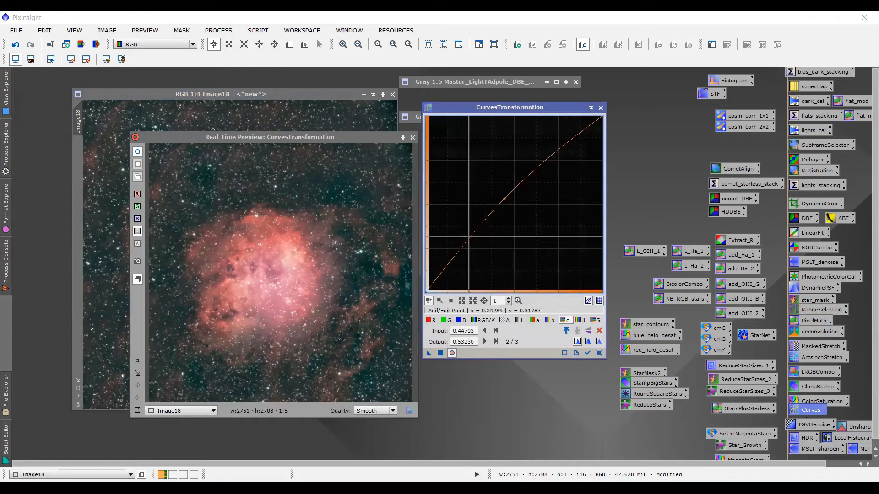
pyautogui.moveTo(462, 246); pyautogui.dragTo(461, 249)
pyautogui.moveTo(431, 353); pyautogui.dragTo(449, 354)
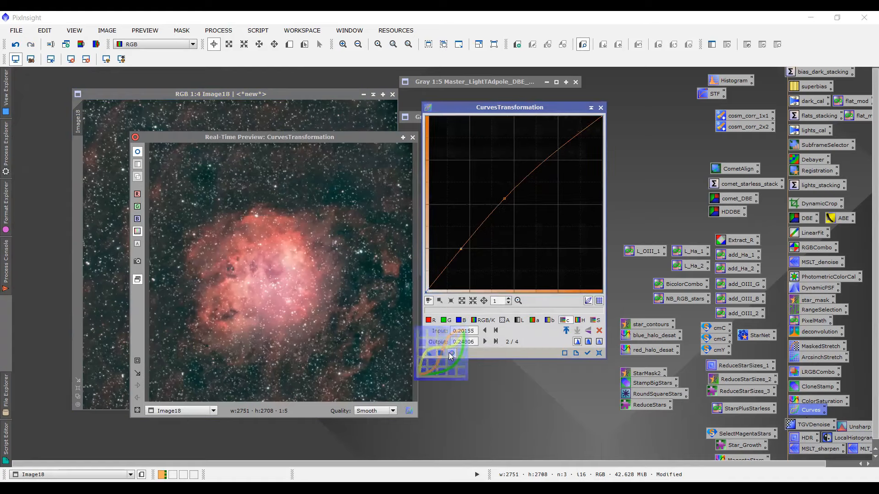
pyautogui.click(599, 353)
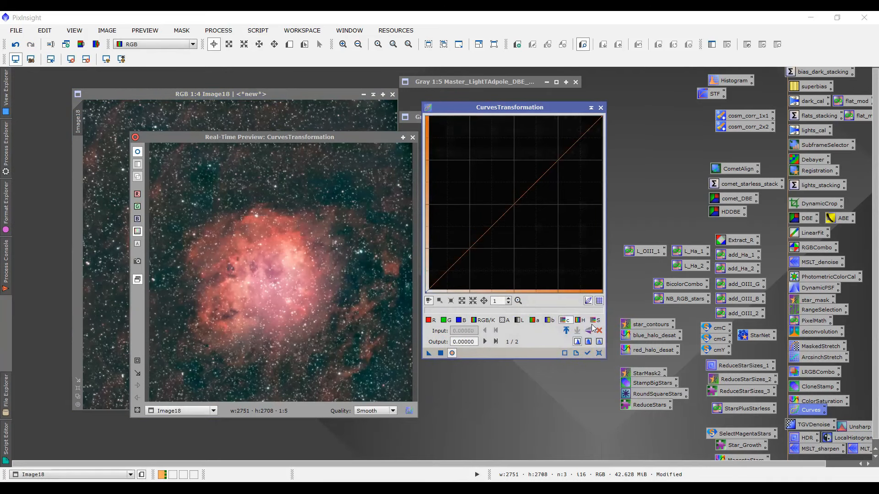
pyautogui.click(595, 320)
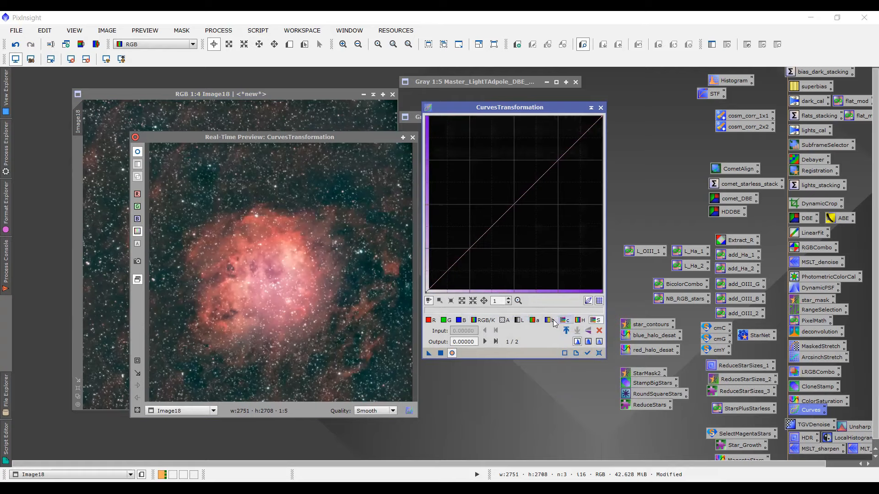
pyautogui.click(534, 321)
pyautogui.click(550, 320)
pyautogui.click(540, 320)
pyautogui.click(550, 321)
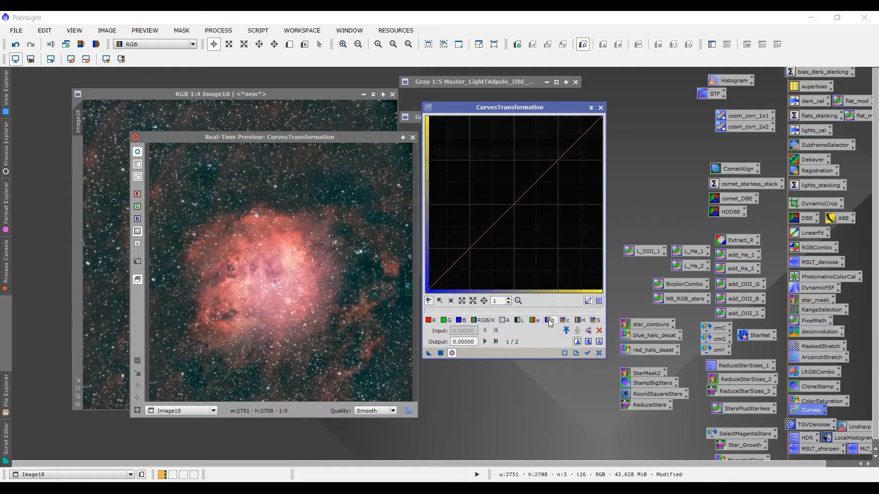
pyautogui.click(580, 320)
# Raise Image18's saturation curve through about (0.45, 0.52) and (0.22, 0.25), apply it and reset the curves
pyautogui.click(596, 322)
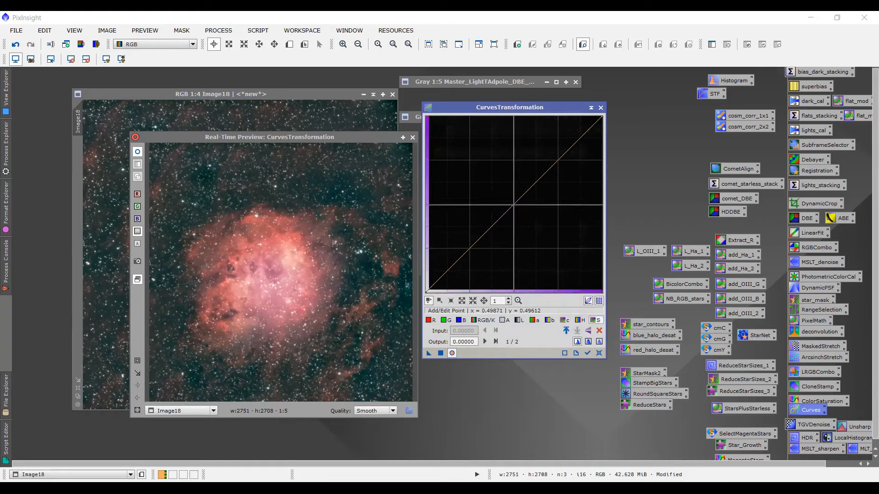
pyautogui.moveTo(515, 204); pyautogui.dragTo(486, 189)
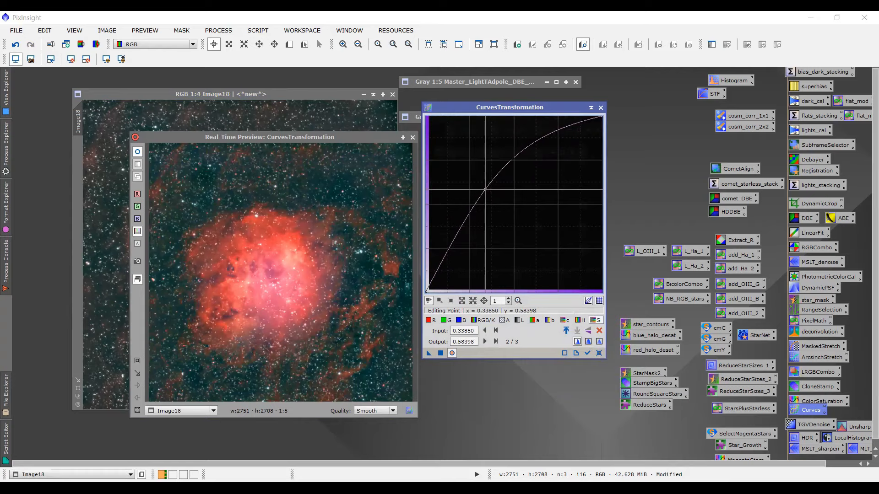
pyautogui.moveTo(485, 189); pyautogui.dragTo(505, 200)
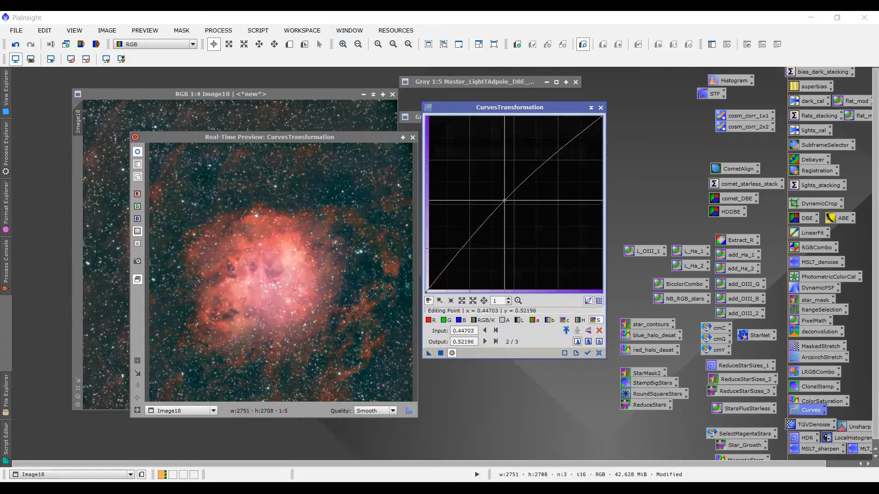
pyautogui.click(464, 248)
pyautogui.moveTo(465, 247); pyautogui.dragTo(465, 248)
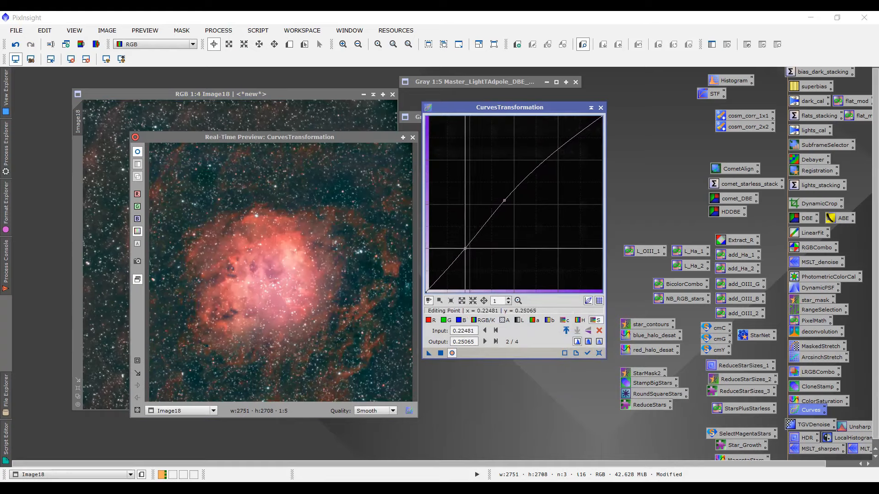
pyautogui.click(441, 353)
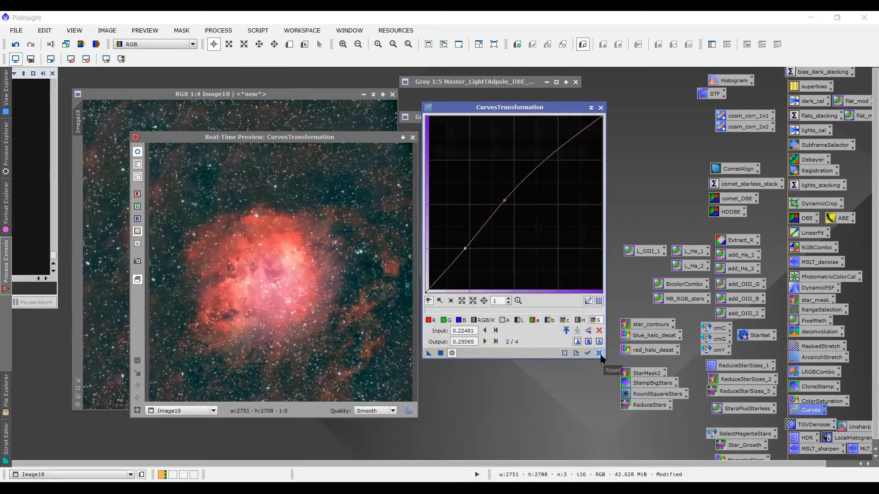
pyautogui.click(599, 353)
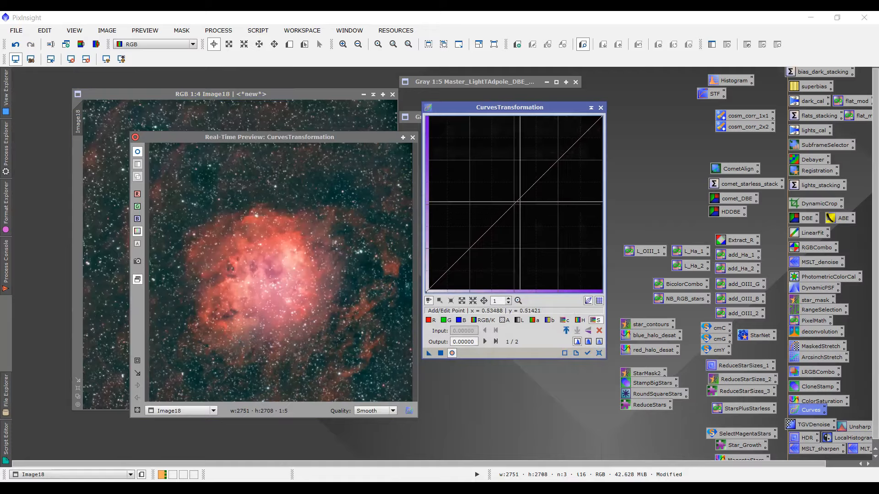
# Apply a gentle RGB/K S-curve to Image18 through about (0.26, 0.22), the midpoint and (0.75, 0.79), and close the curves and preview
pyautogui.click(481, 319)
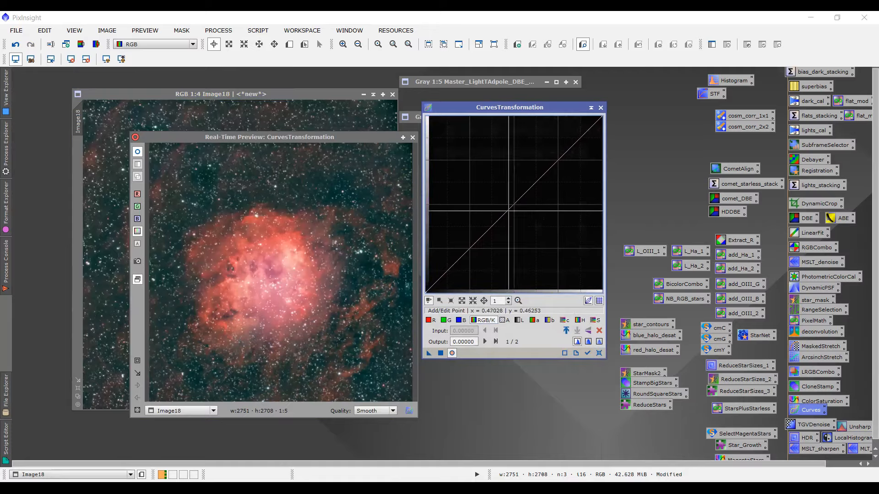
pyautogui.click(514, 205)
pyautogui.moveTo(473, 244); pyautogui.dragTo(470, 254)
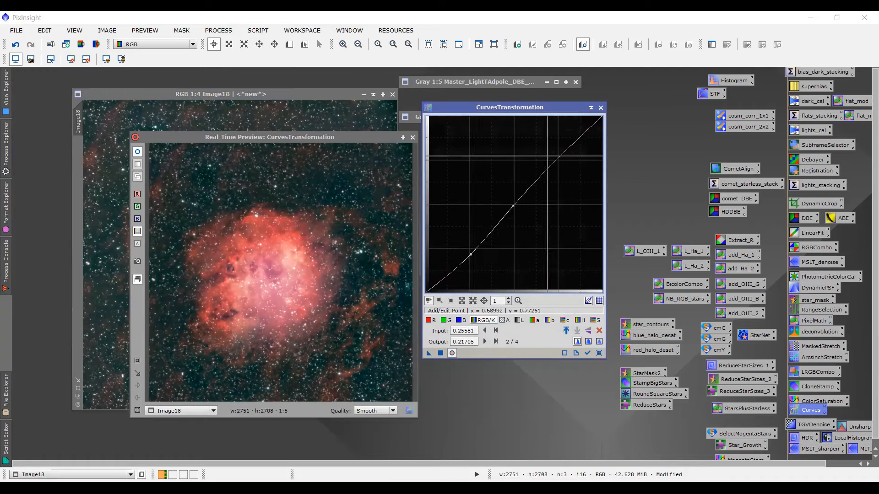
pyautogui.moveTo(561, 152)
pyautogui.mouseDown()
pyautogui.moveTo(558, 138)
pyautogui.moveTo(558, 153)
pyautogui.mouseUp()
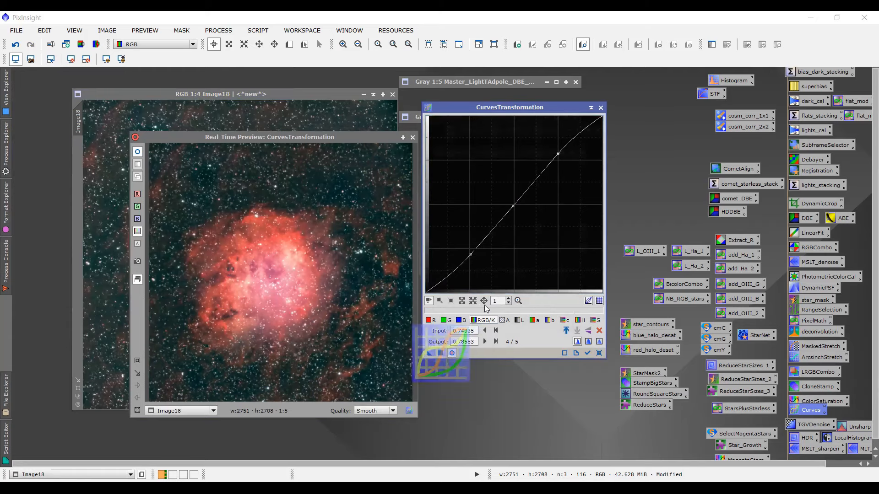
pyautogui.click(412, 138)
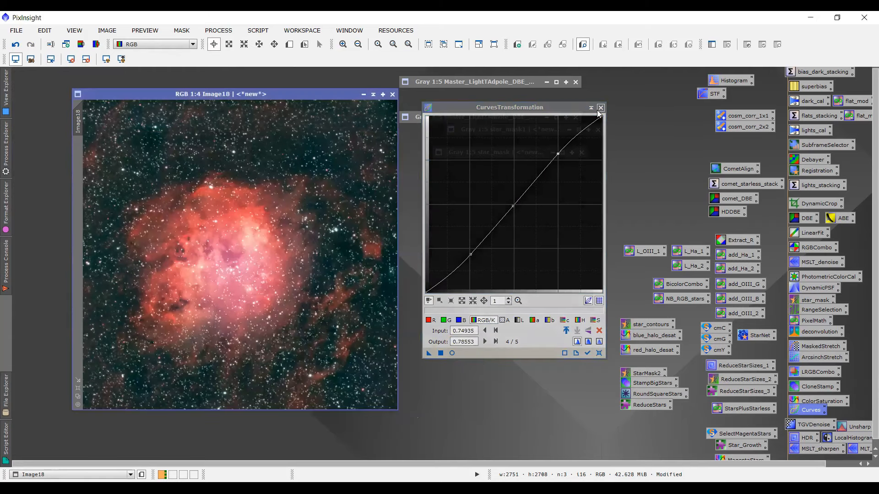
pyautogui.click(601, 109)
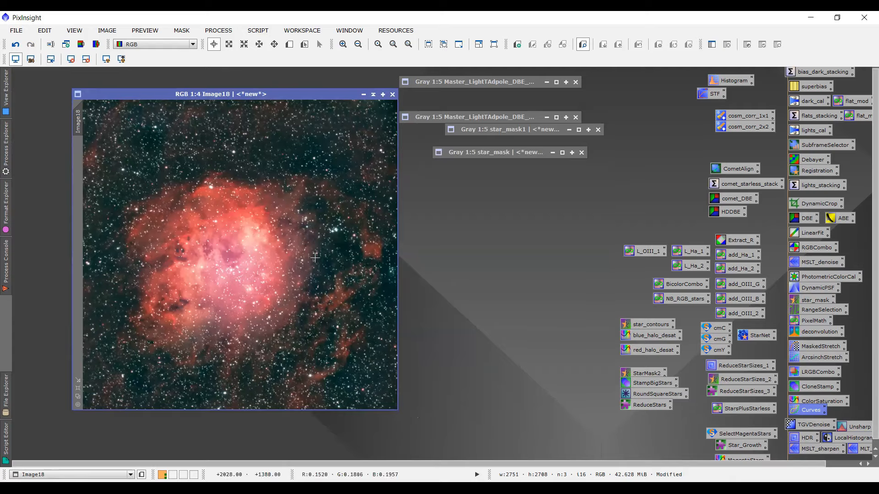
# Inspect the stars and the bright area of Image18's nebula core at 1:1 zoom
pyautogui.scroll(3, 261, 294)
pyautogui.moveTo(394, 268); pyautogui.dragTo(396, 307)
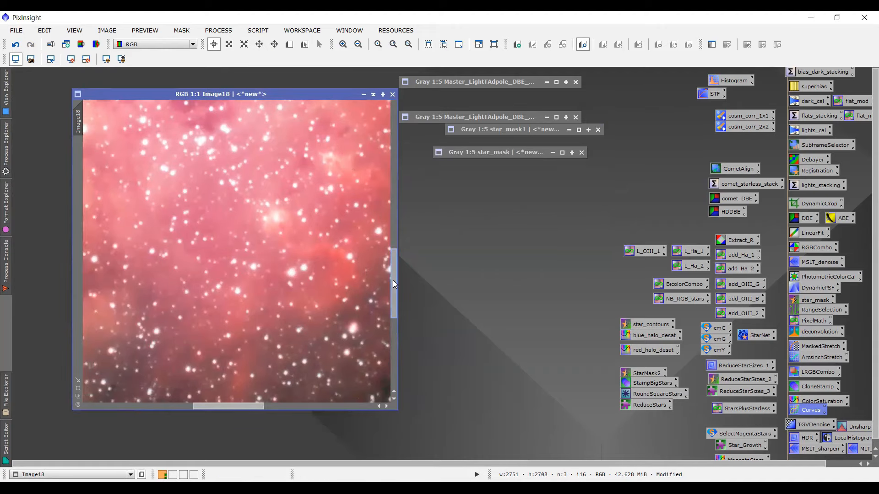
pyautogui.moveTo(393, 281); pyautogui.dragTo(386, 275)
pyautogui.moveTo(251, 407); pyautogui.dragTo(263, 409)
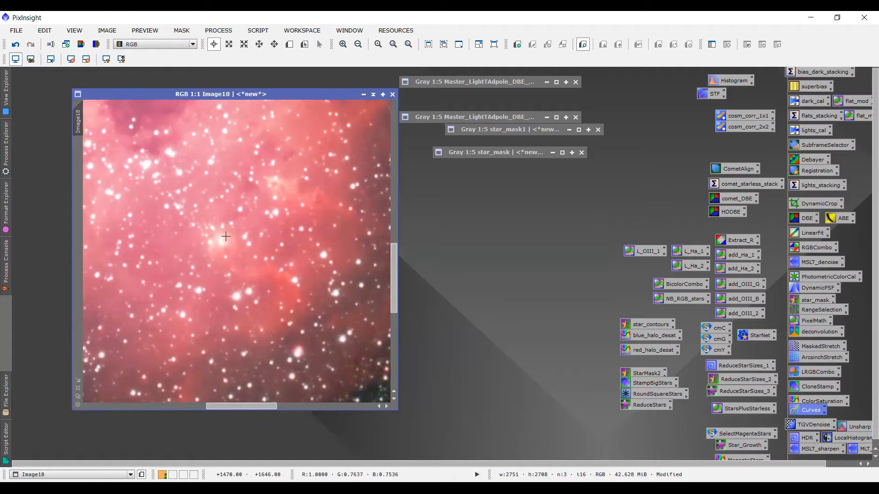
# Examine the noise in Image18's nebula at 2:1 zoom and review the MSLT_denoise and TGVDenoise settings
pyautogui.moveTo(243, 405); pyautogui.dragTo(163, 404)
pyautogui.scroll(-1, 165, 392)
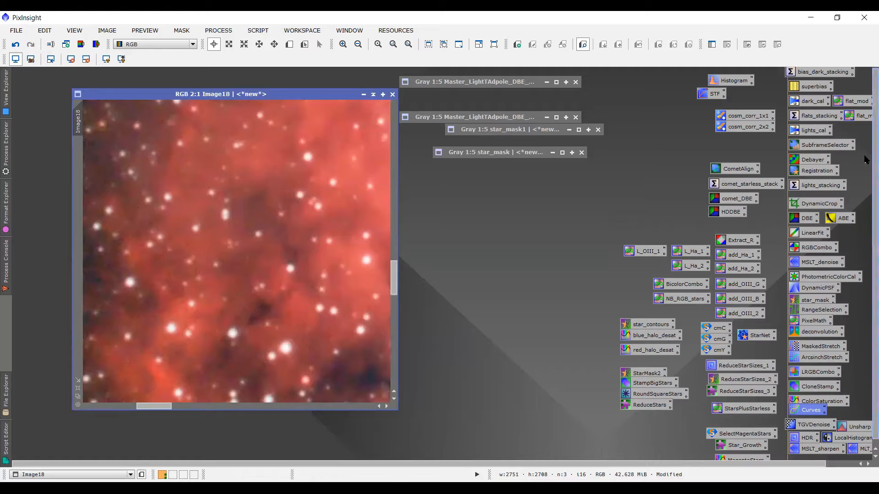
pyautogui.click(811, 265)
pyautogui.doubleClick(812, 265)
pyautogui.click(195, 93)
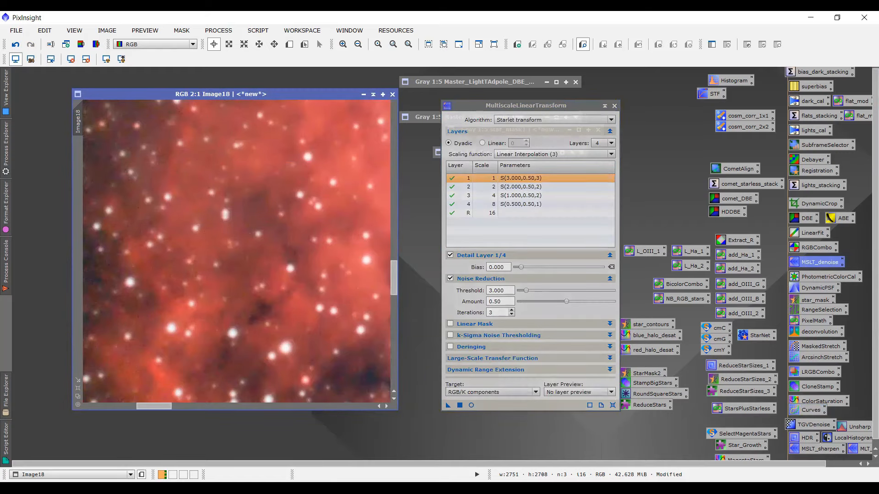
pyautogui.click(615, 106)
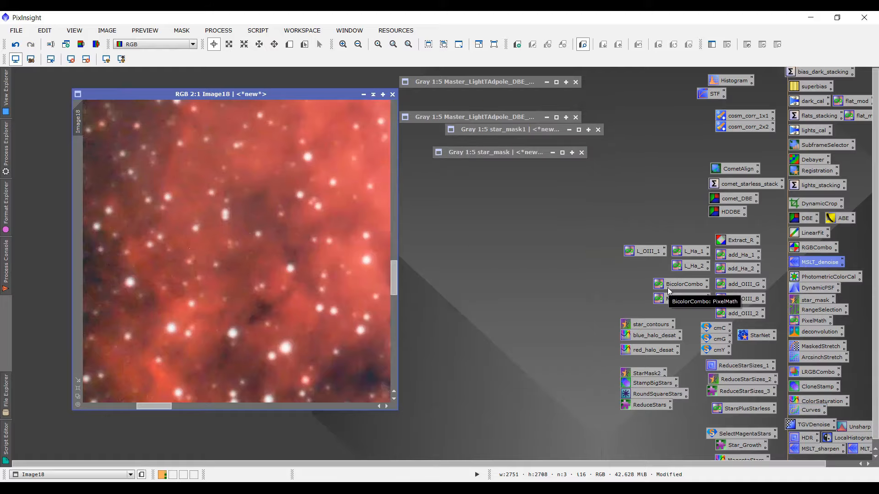
pyautogui.click(800, 430)
pyautogui.doubleClick(801, 429)
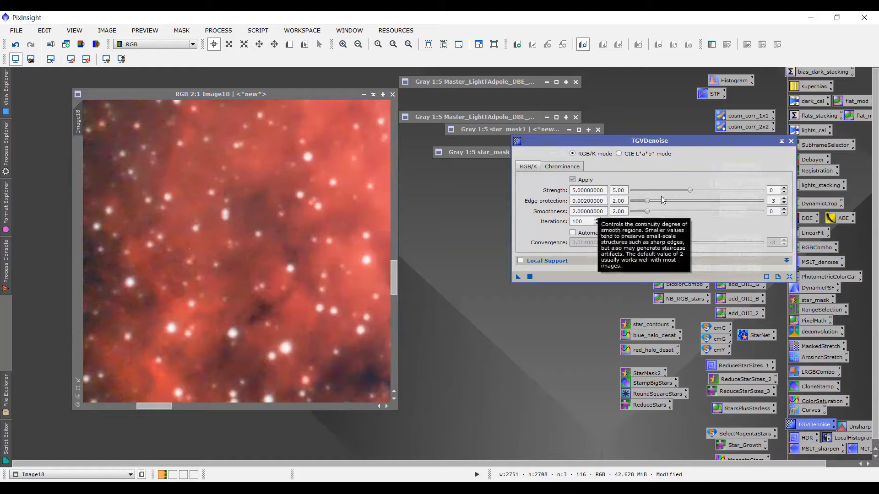
pyautogui.click(791, 142)
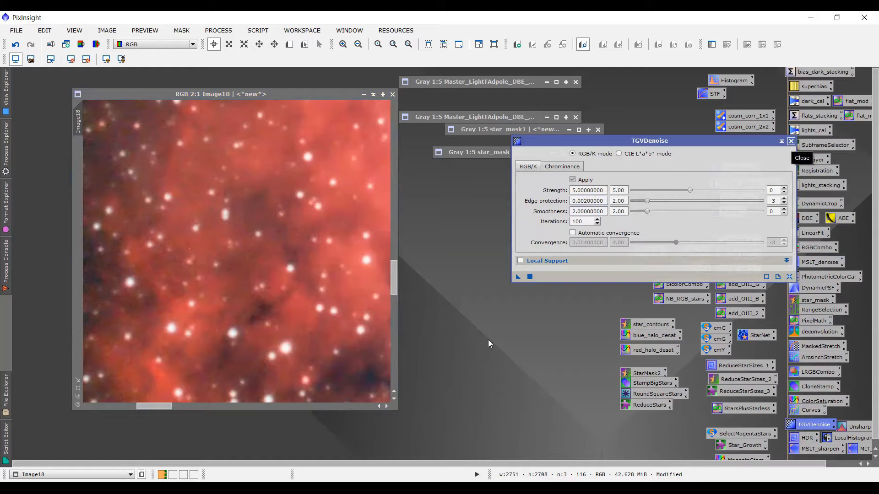
# Try sharpening Image18 with the MSLT_sharpen preset, using biases of +0.050 on layer 2 and +0.075 on layer 3
pyautogui.click(862, 450)
pyautogui.doubleClick(863, 451)
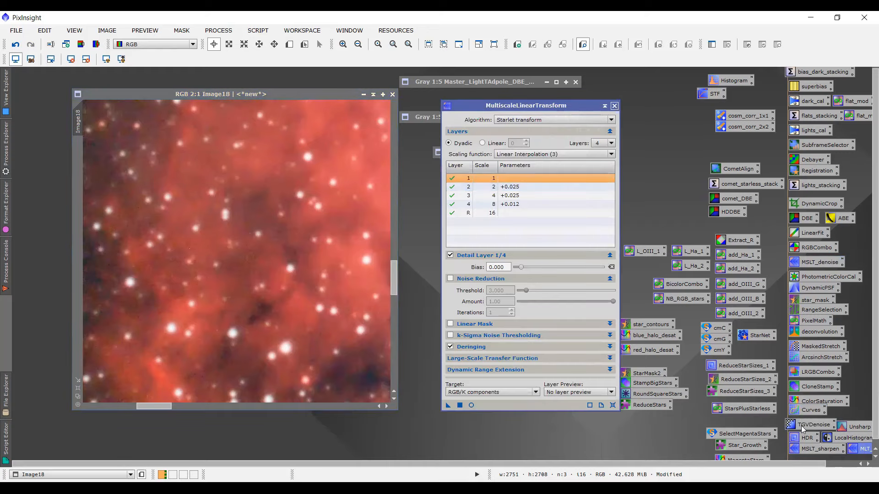
pyautogui.click(614, 106)
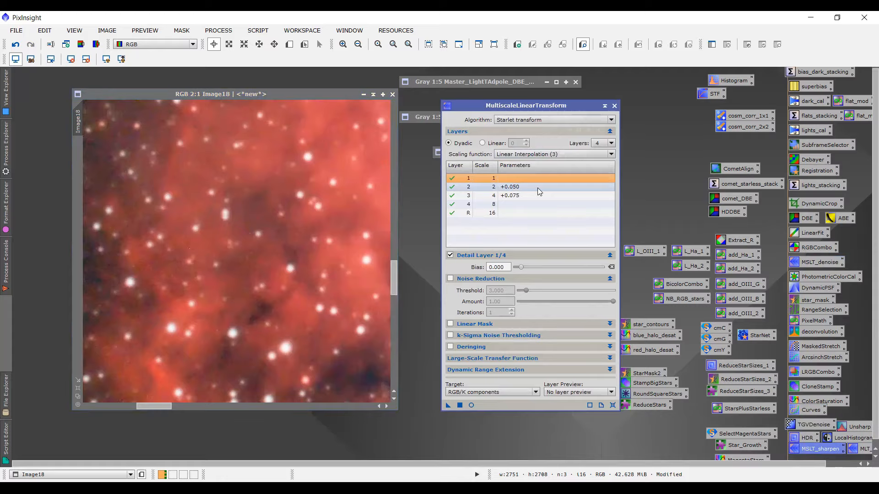
pyautogui.moveTo(166, 407); pyautogui.dragTo(242, 402)
pyautogui.click(459, 409)
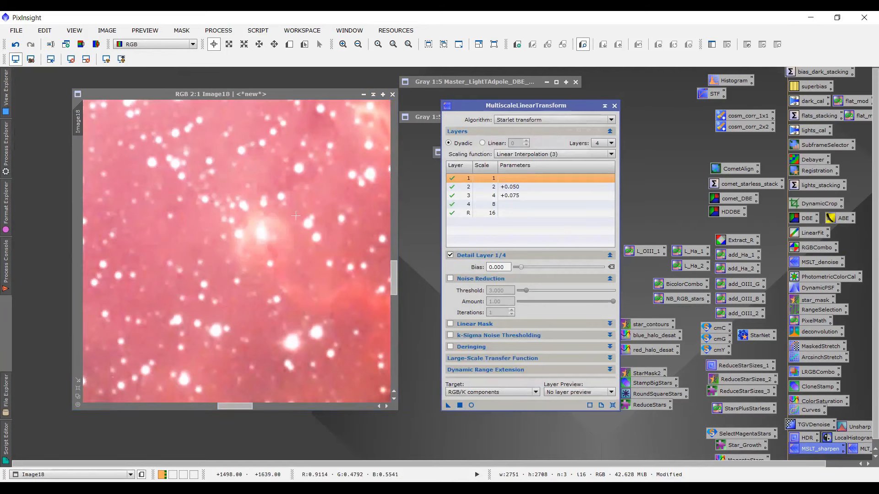
pyautogui.moveTo(249, 406); pyautogui.dragTo(178, 398)
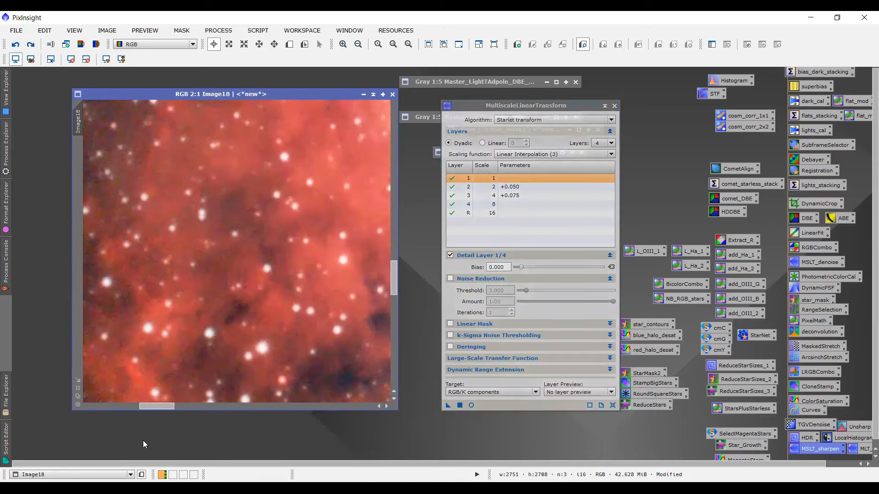
pyautogui.click(614, 106)
# Open tadpoles_final.xisf and show it at 1:4 zoom beside the full view of Image18 to compare the two
pyautogui.moveTo(157, 406); pyautogui.dragTo(228, 405)
pyautogui.scroll(-4, 257, 339)
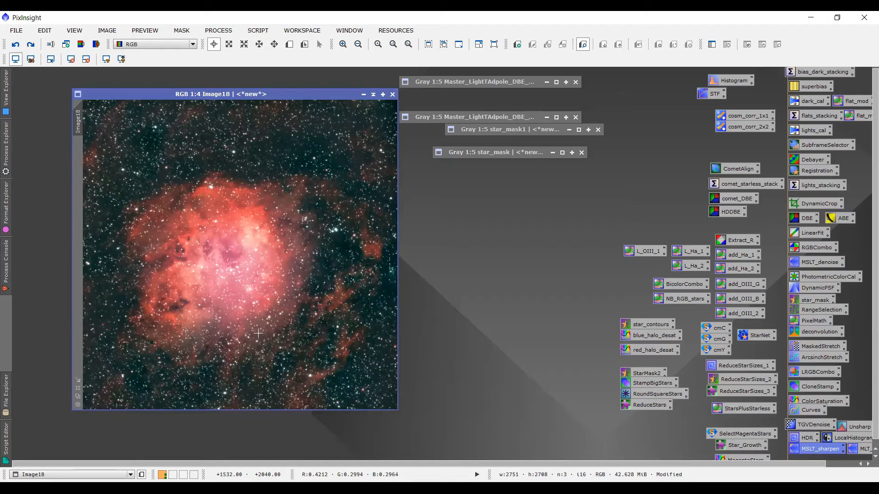
pyautogui.click(76, 488)
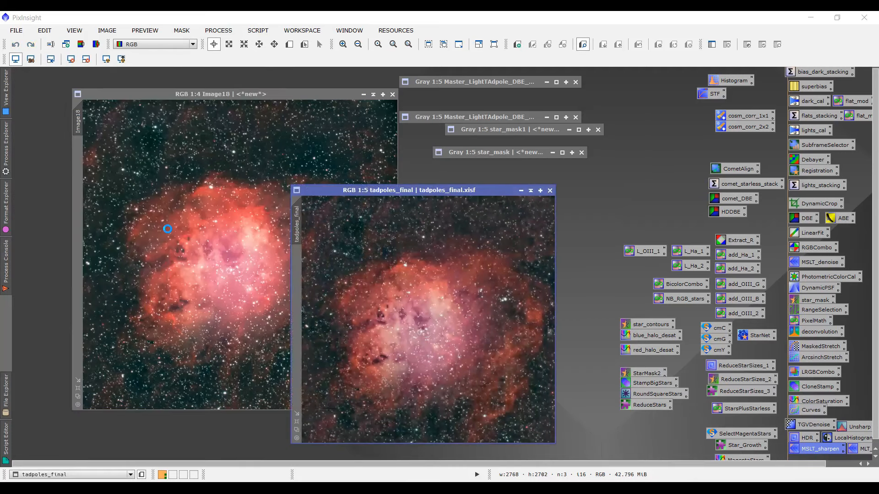
pyautogui.moveTo(409, 192); pyautogui.dragTo(334, 138)
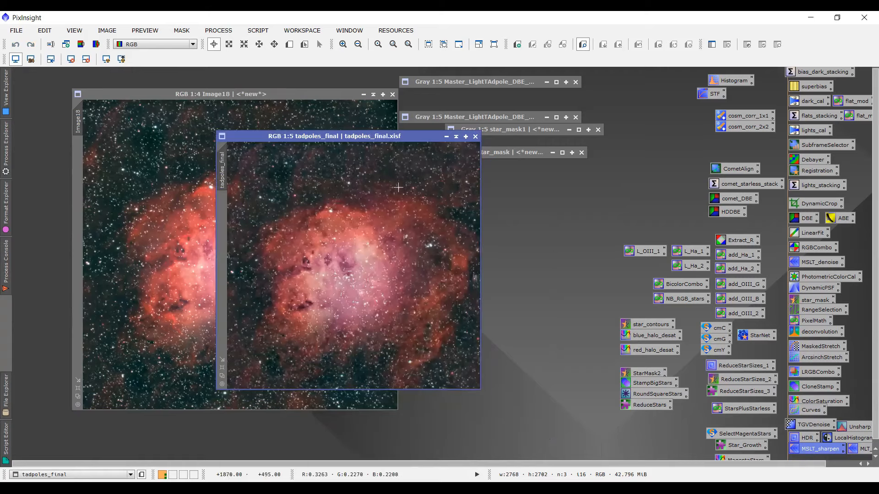
pyautogui.scroll(1, 398, 187)
pyautogui.click(221, 360)
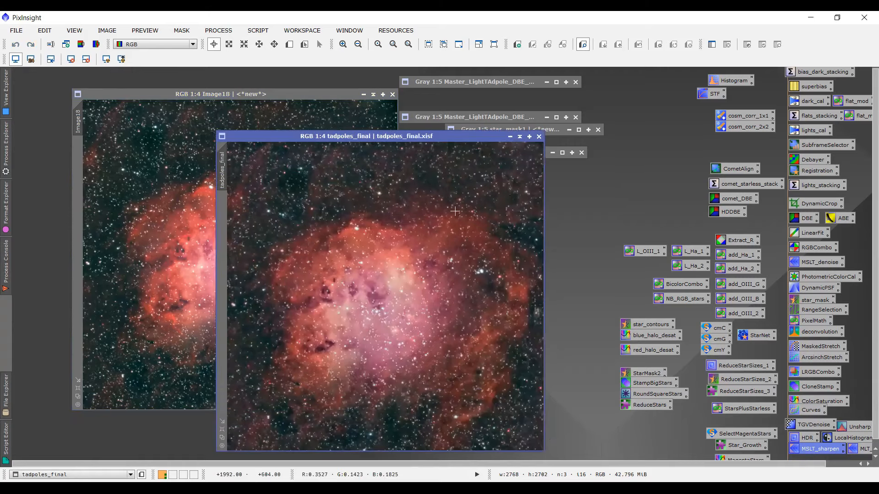
pyautogui.moveTo(424, 139); pyautogui.dragTo(558, 88)
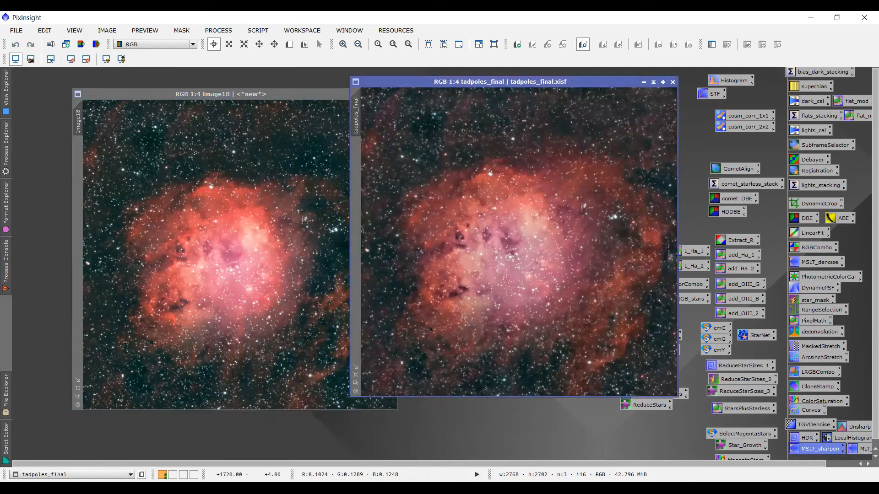
# Run the DarkStructureEnhance script on Image18 with 8 layers to remove, 5x5 B3 Spline scaling, amount 0.40 and 1 iteration
pyautogui.click(252, 94)
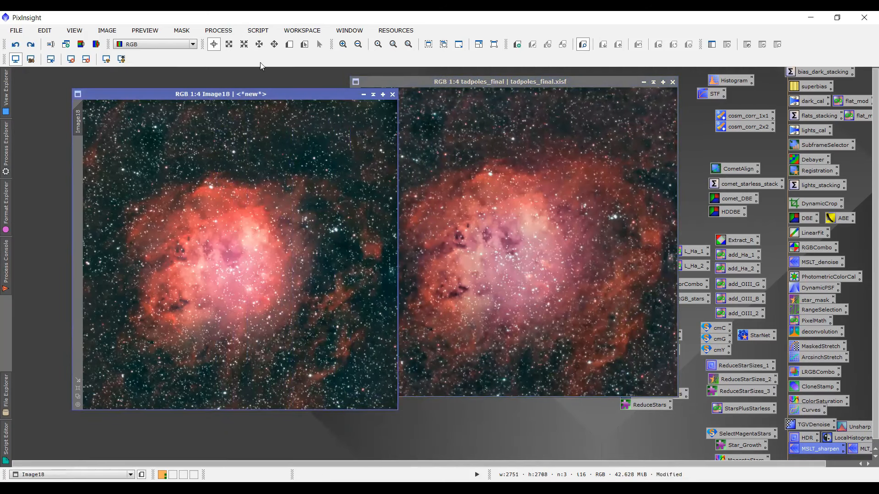
pyautogui.click(259, 31)
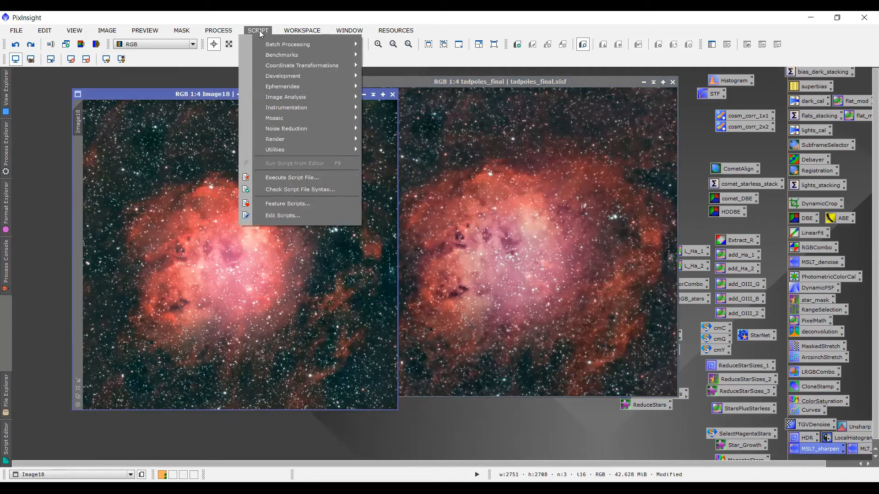
pyautogui.moveTo(315, 153)
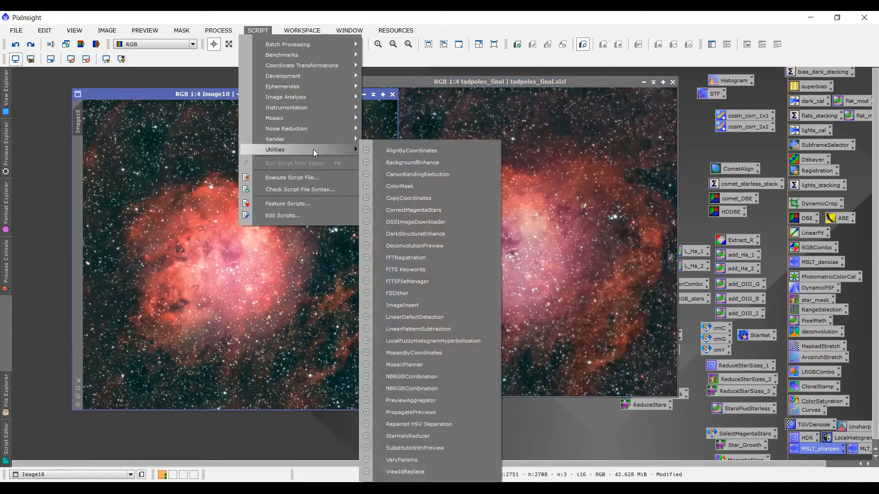
pyautogui.click(436, 236)
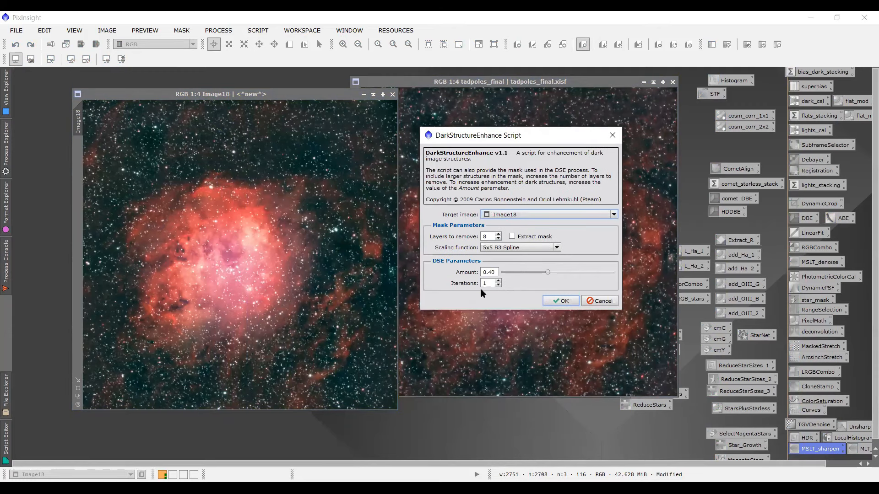
pyautogui.click(559, 300)
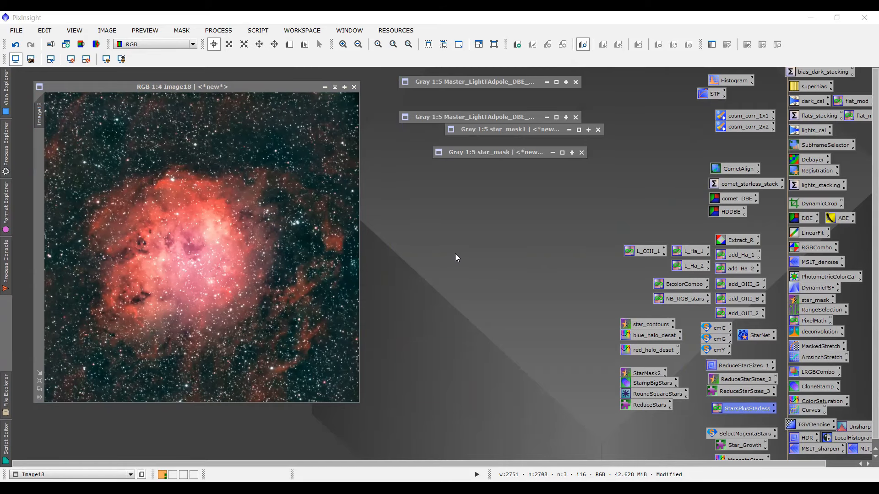
pyautogui.moveTo(250, 85); pyautogui.dragTo(257, 96)
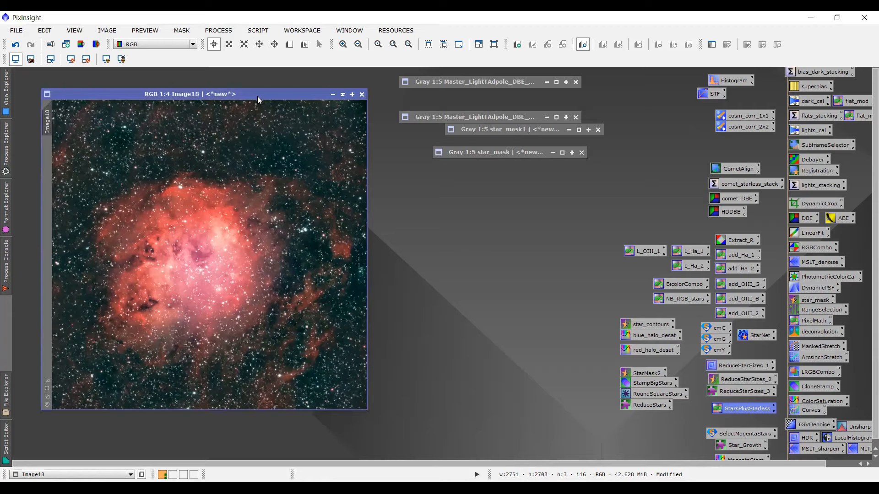